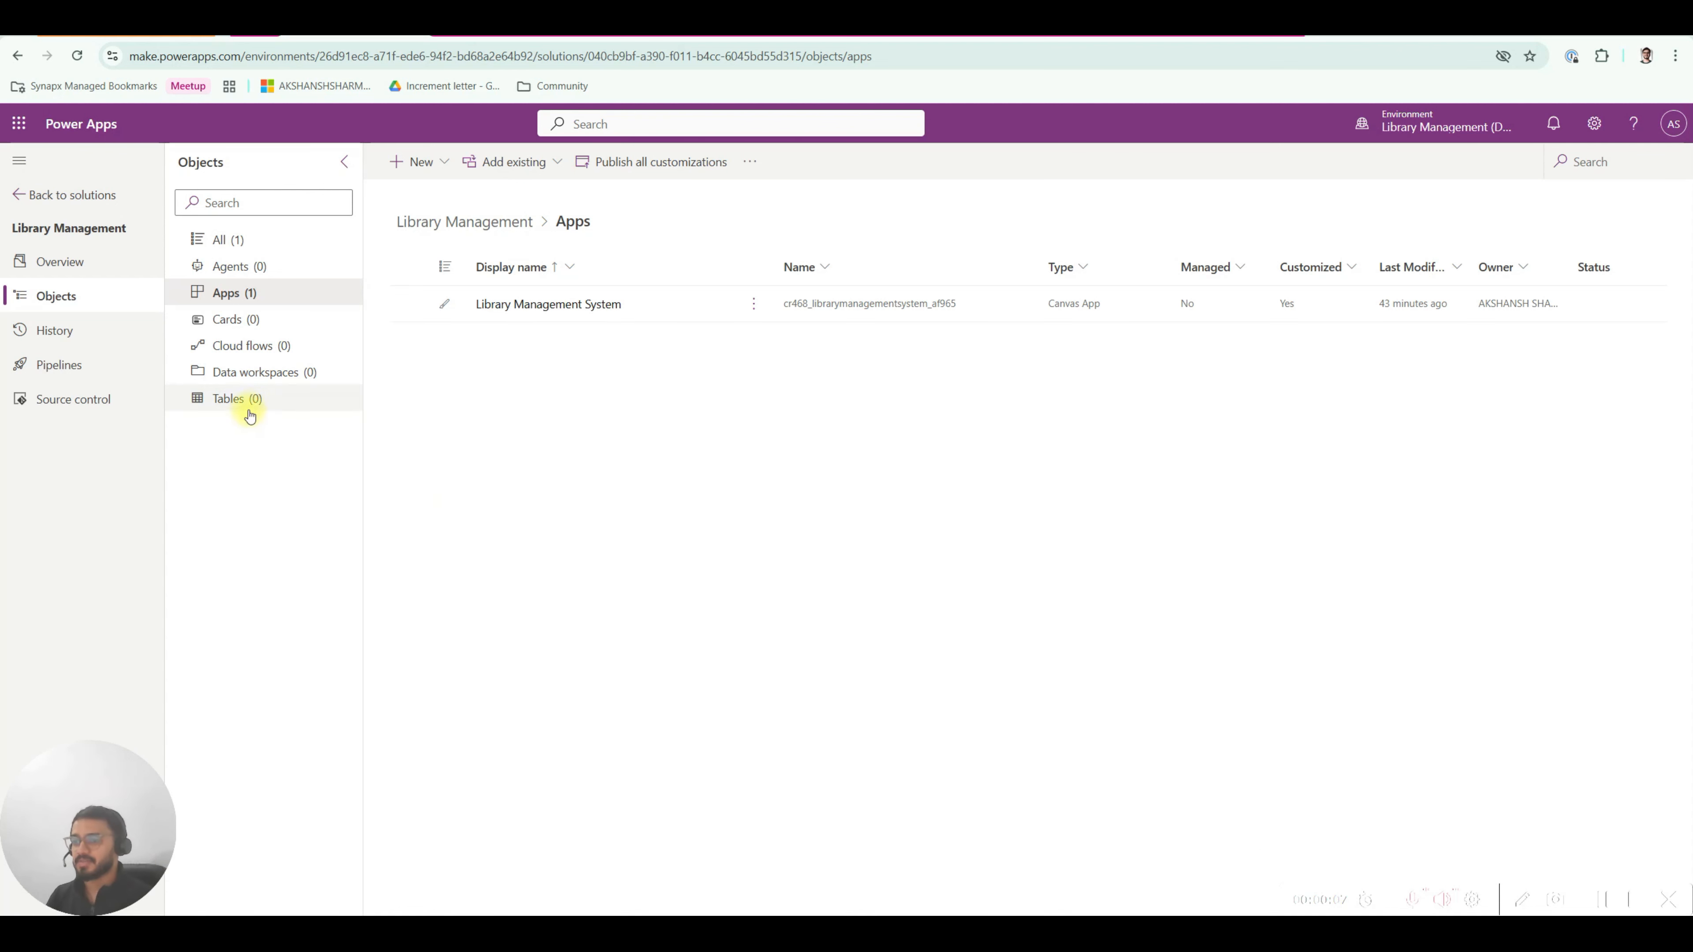
Go back to the solutions list, open Library Management, and show its still-empty Tables list.
left_click(54, 195)
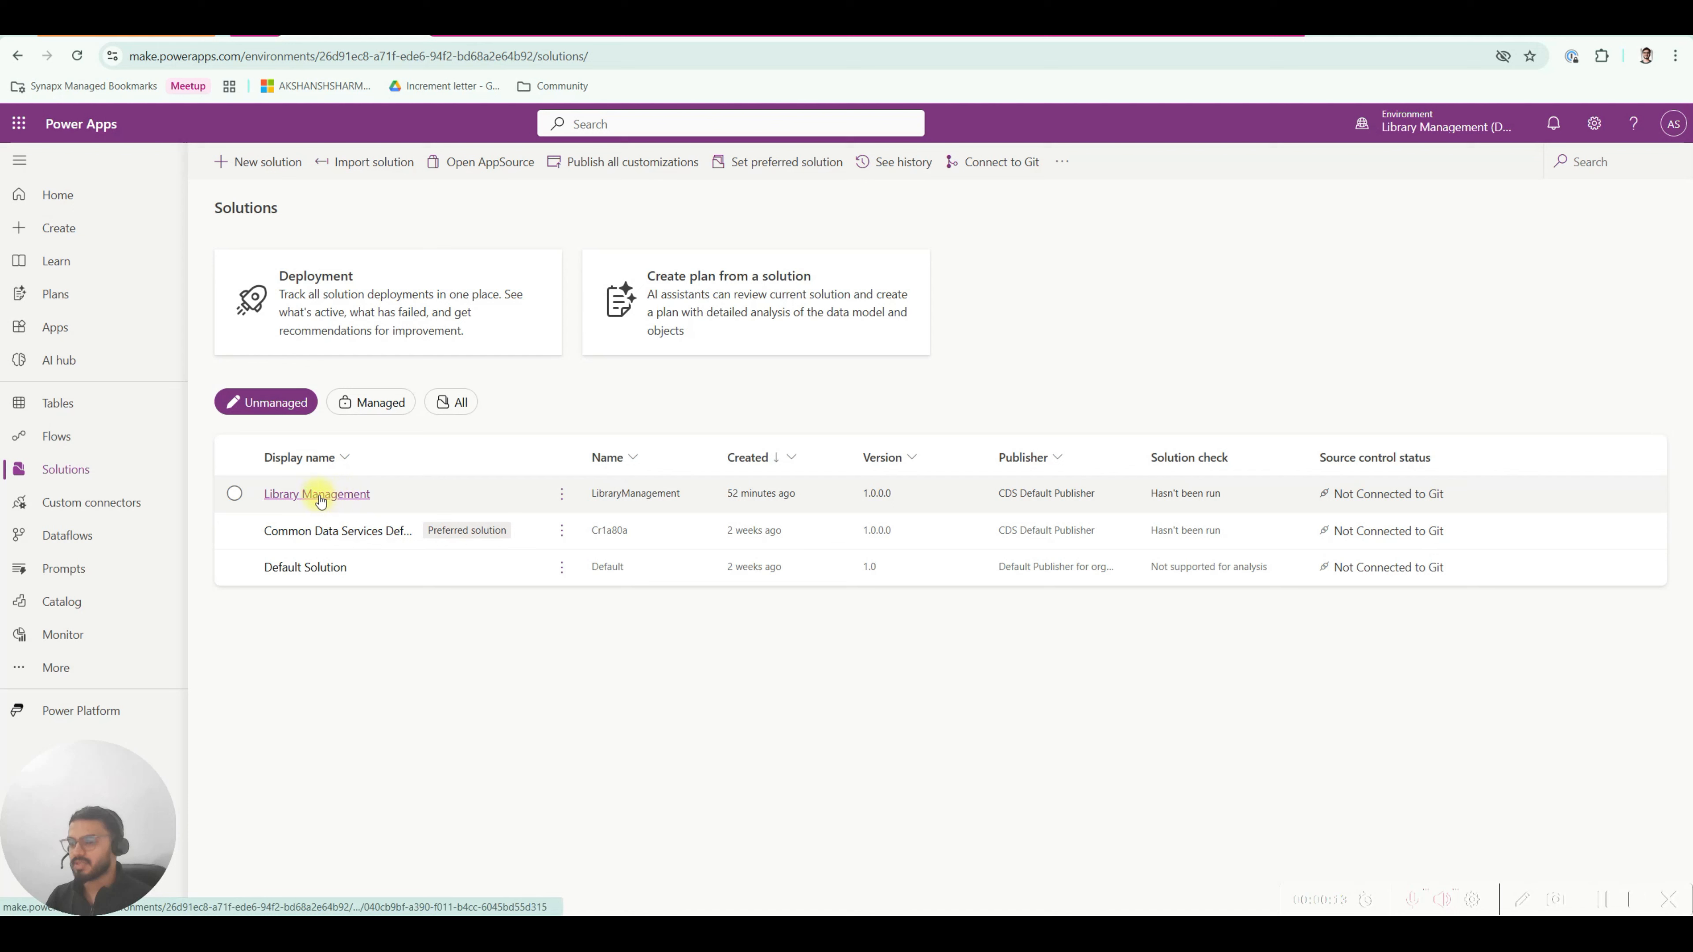
left_click(65, 479)
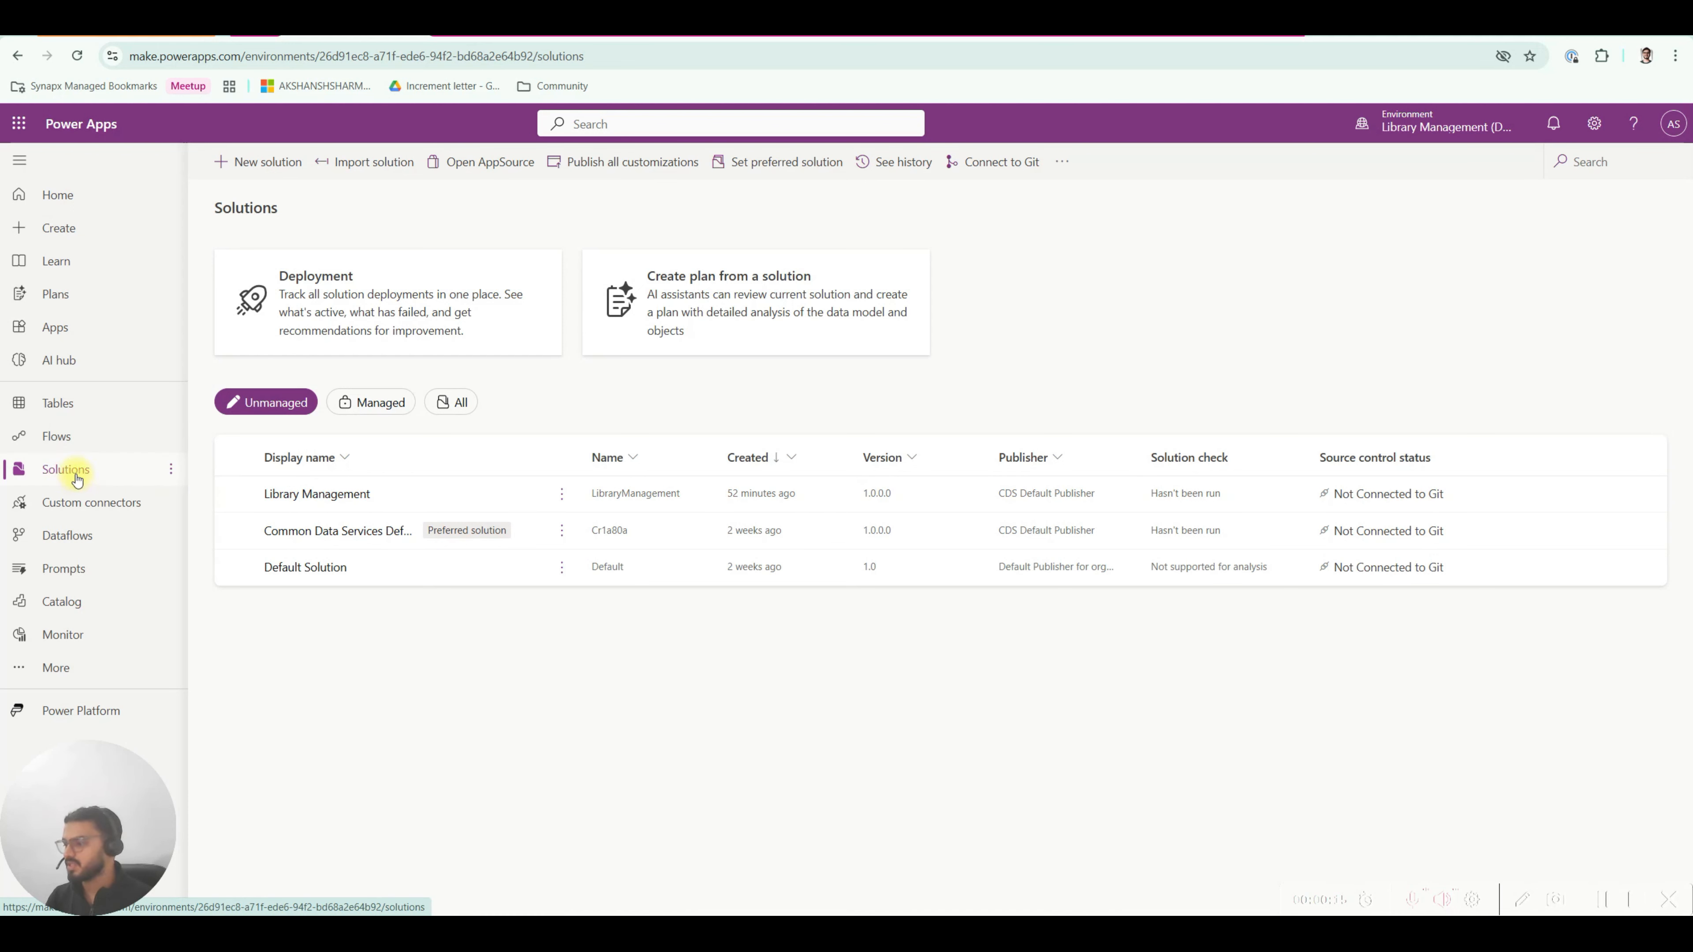
left_click(346, 494)
left_click(19, 161)
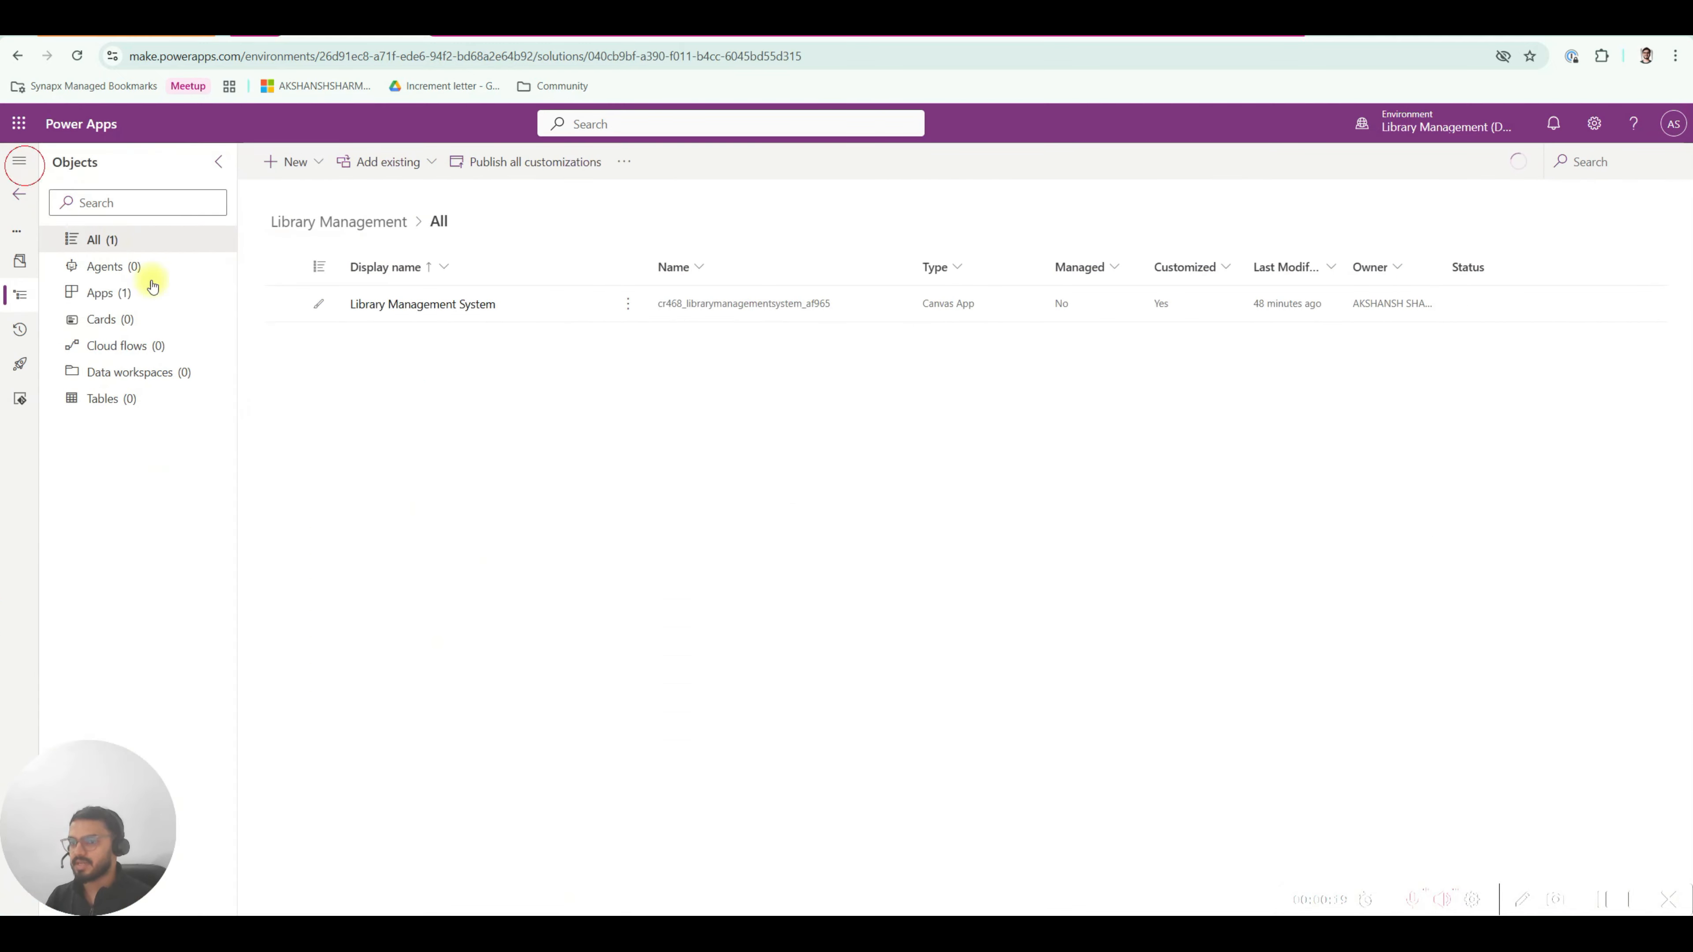
left_click(135, 399)
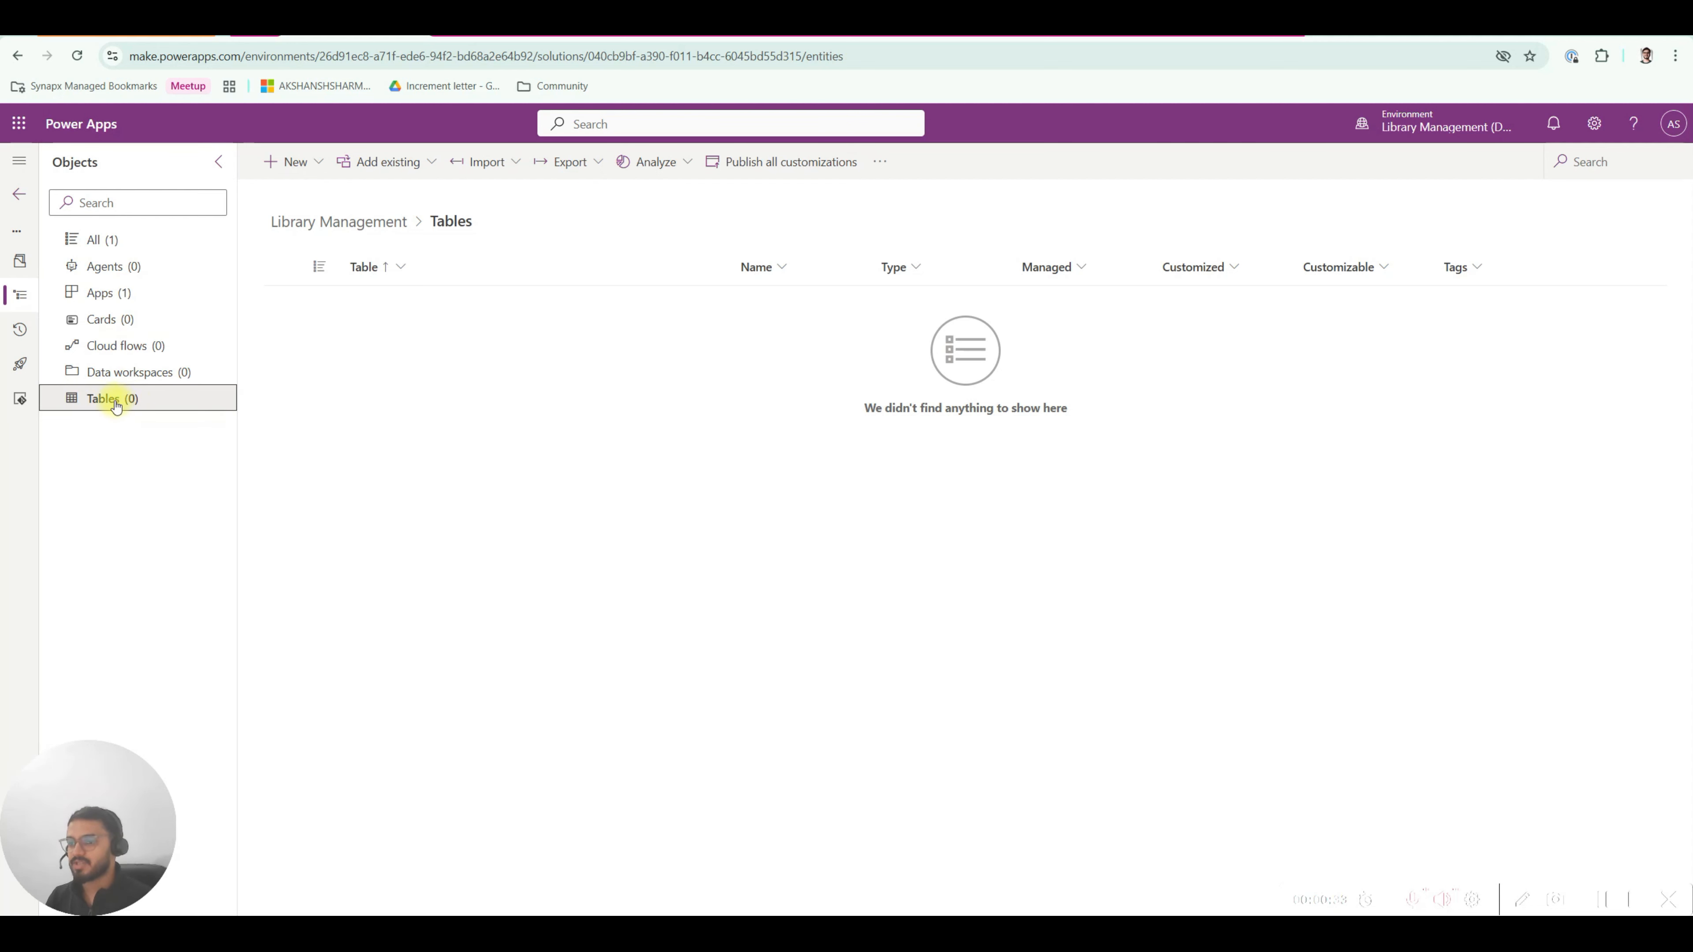
left_click(290, 161)
mouse_move(293, 227)
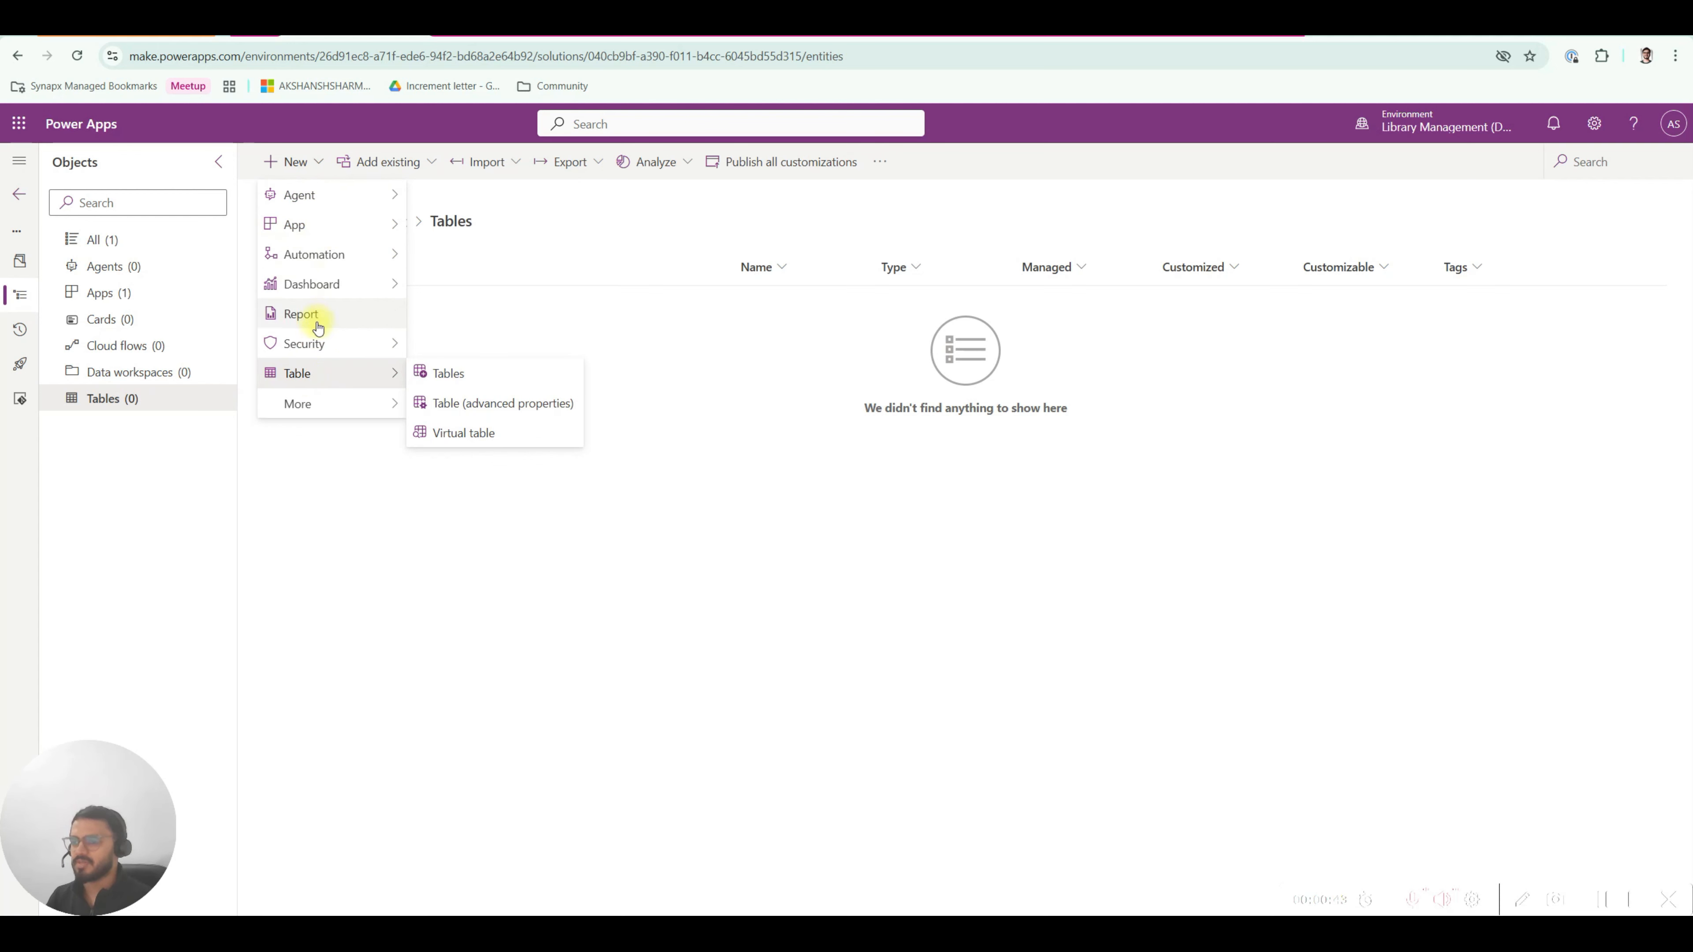
mouse_move(294, 405)
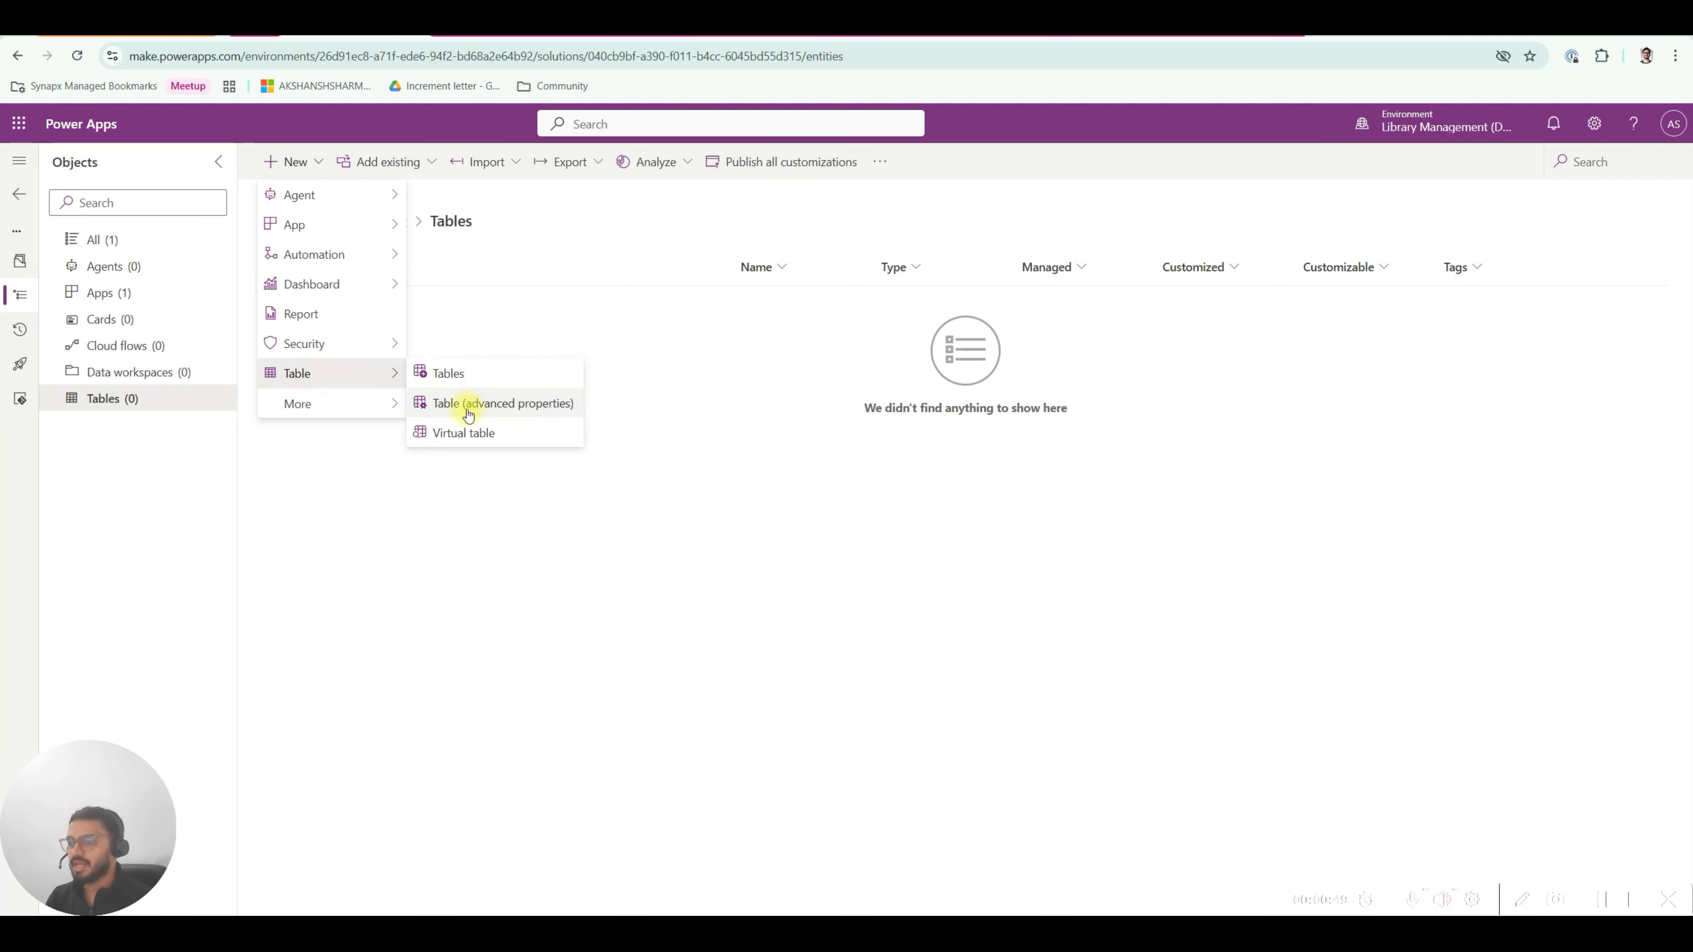
left_click(504, 405)
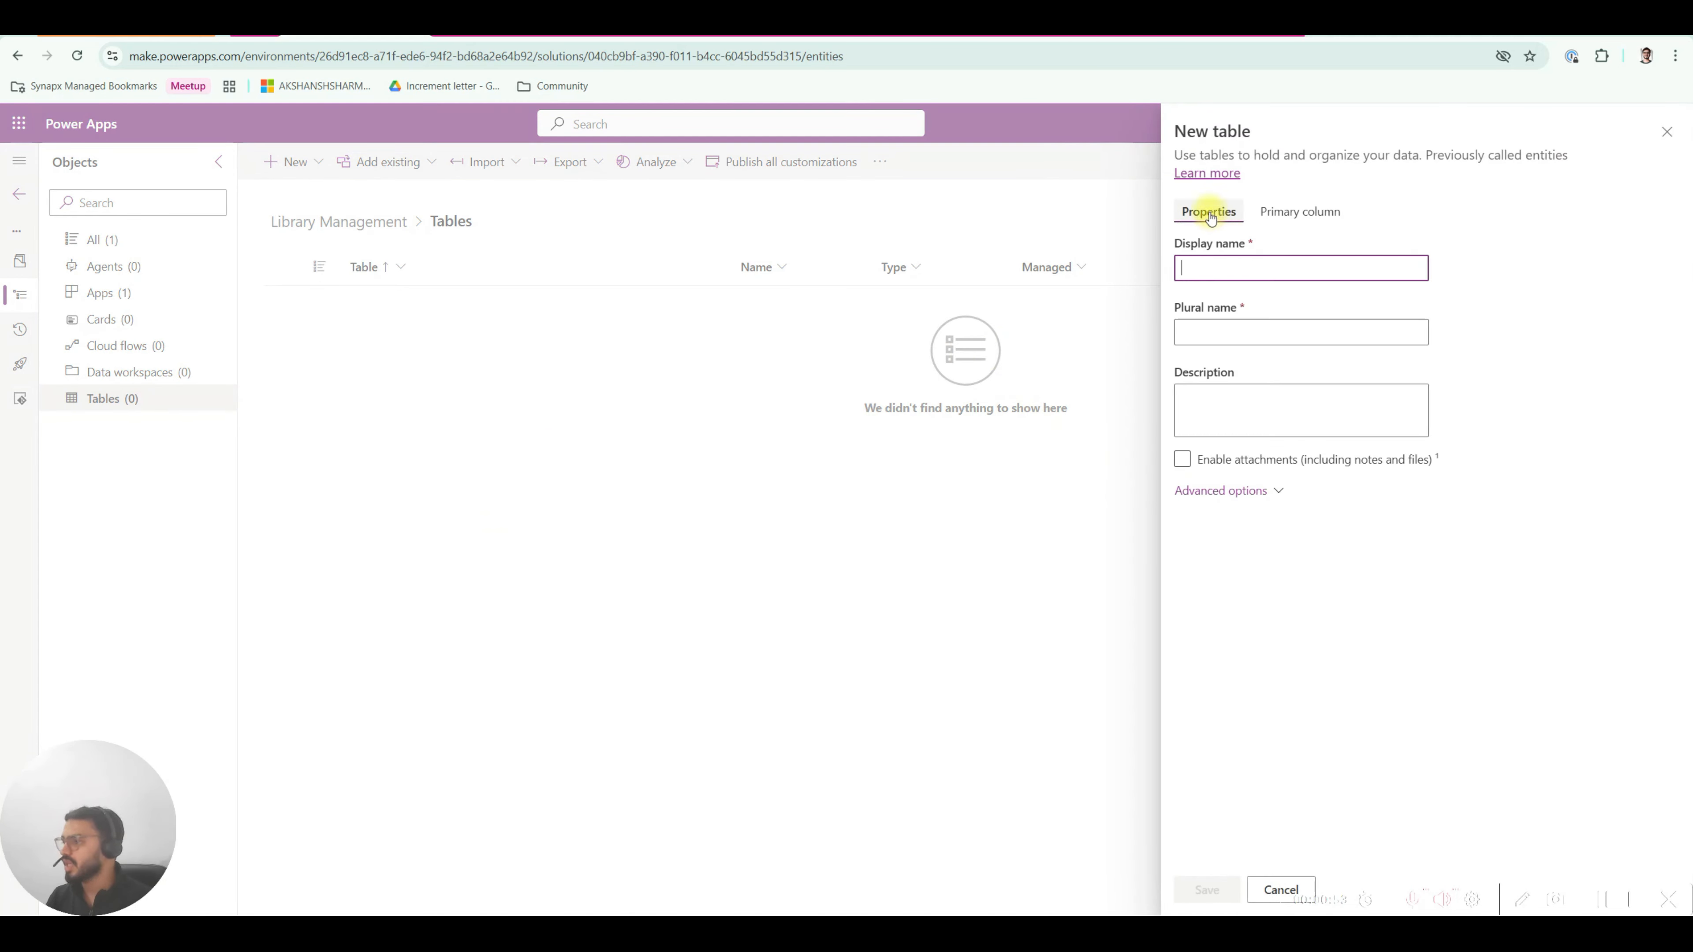
left_click(1217, 493)
scroll(1257, 644, "down", 6)
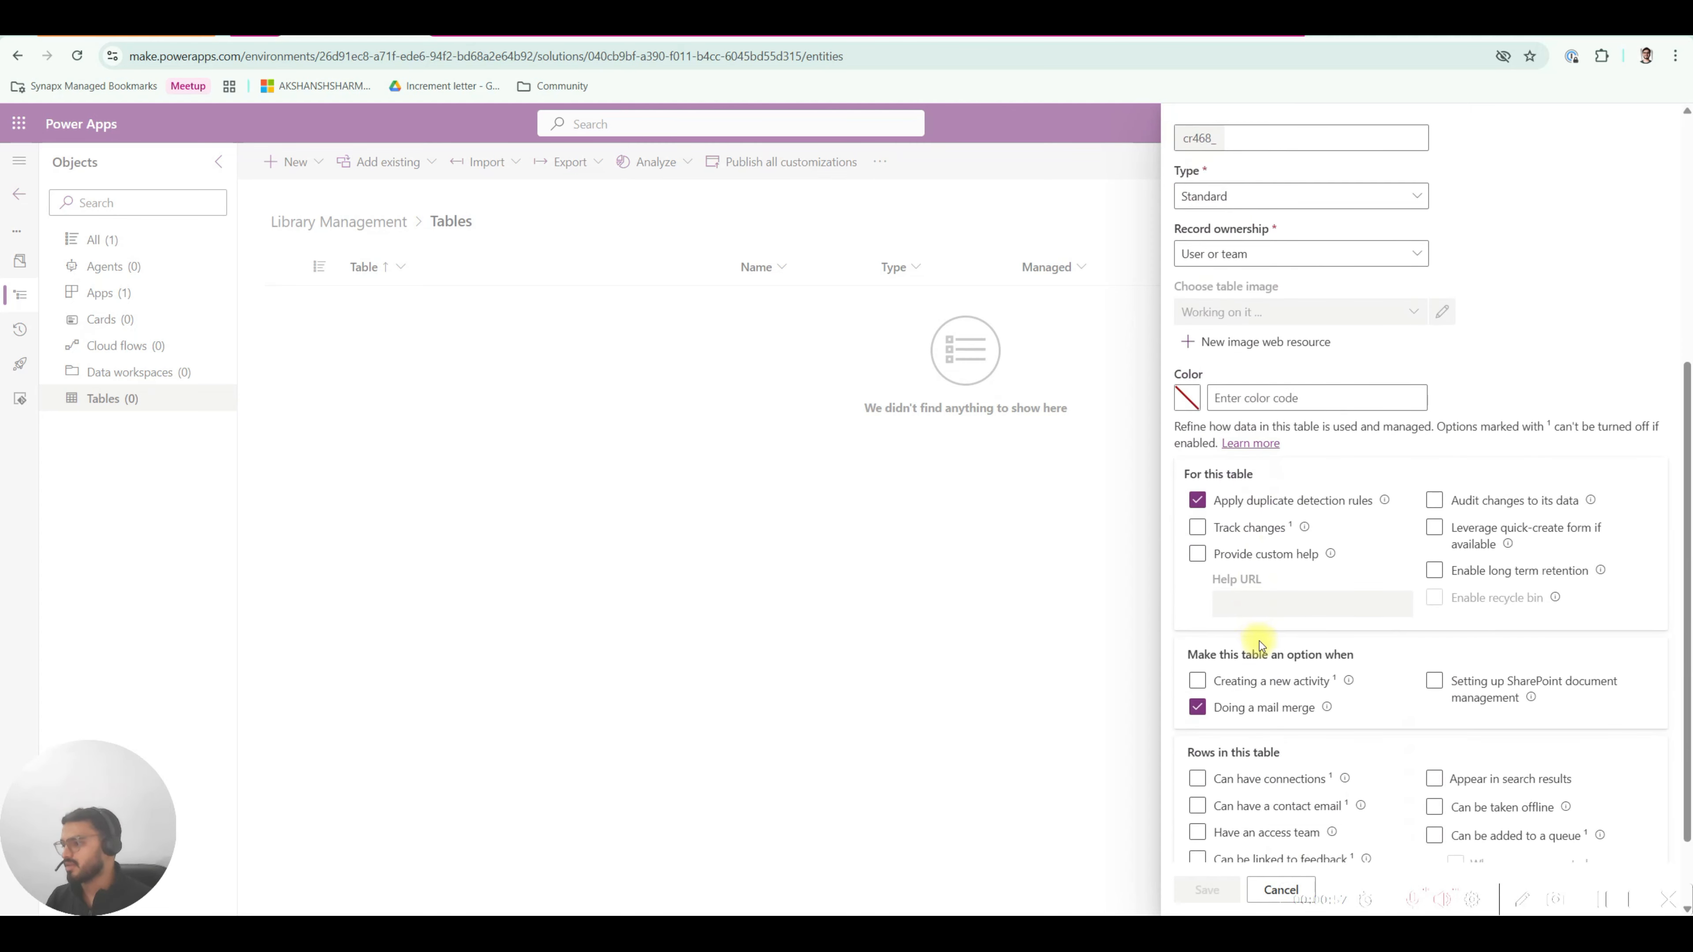
scroll(1259, 643, "up", 6)
left_click(1228, 492)
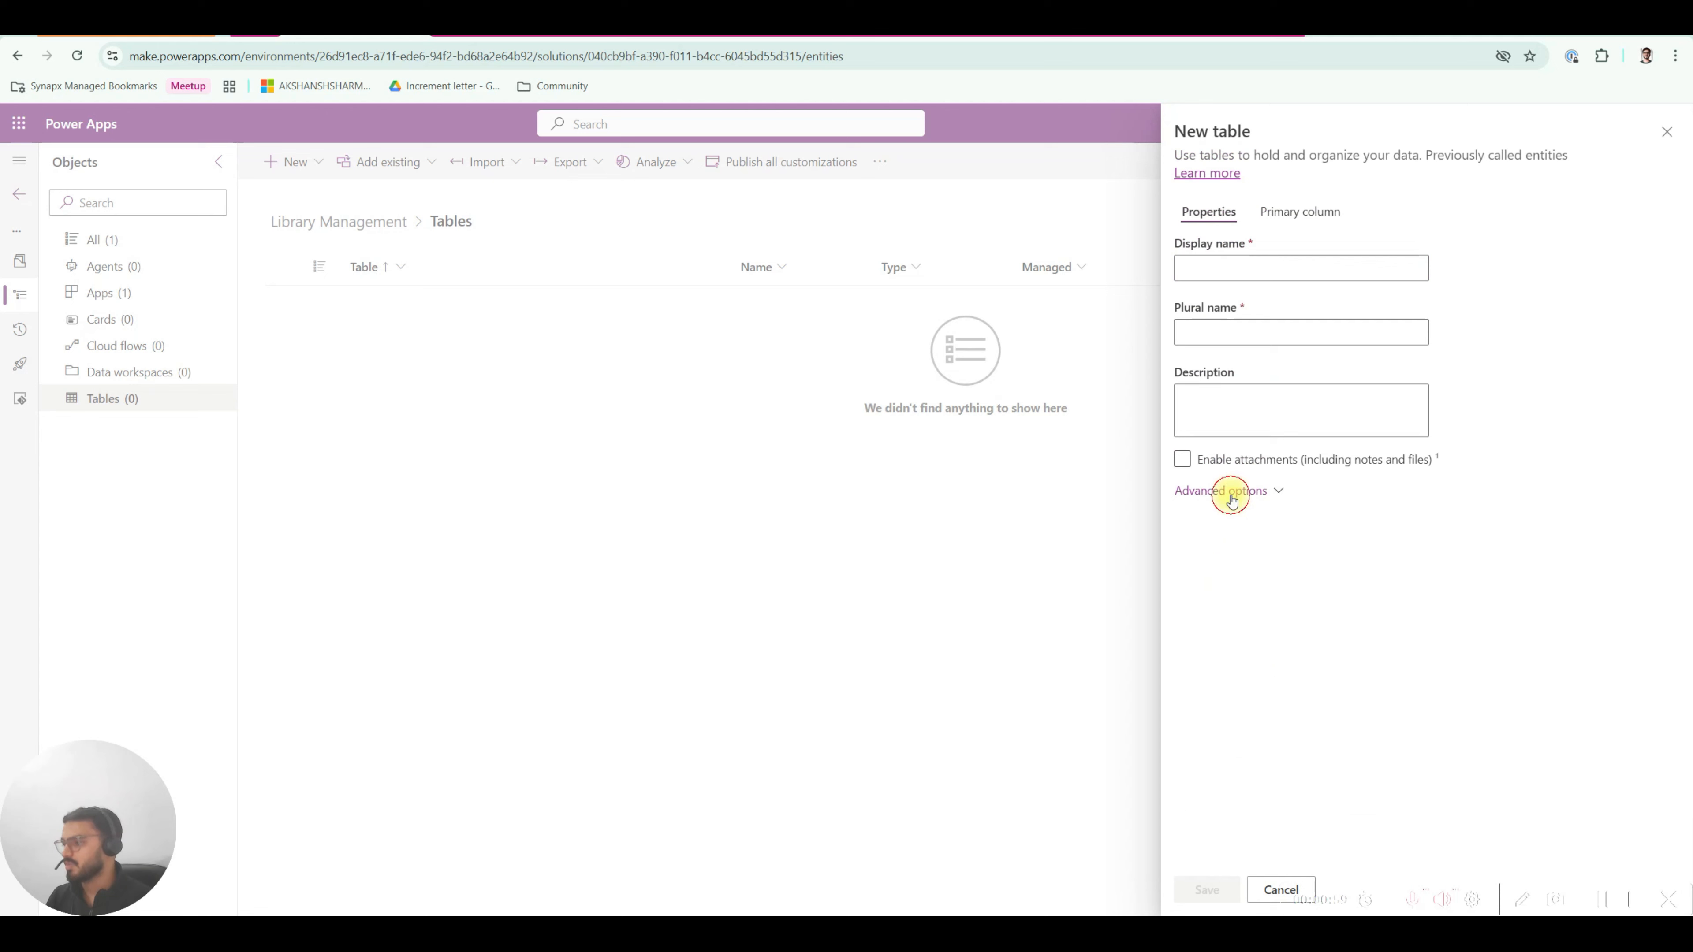
left_click(1217, 268)
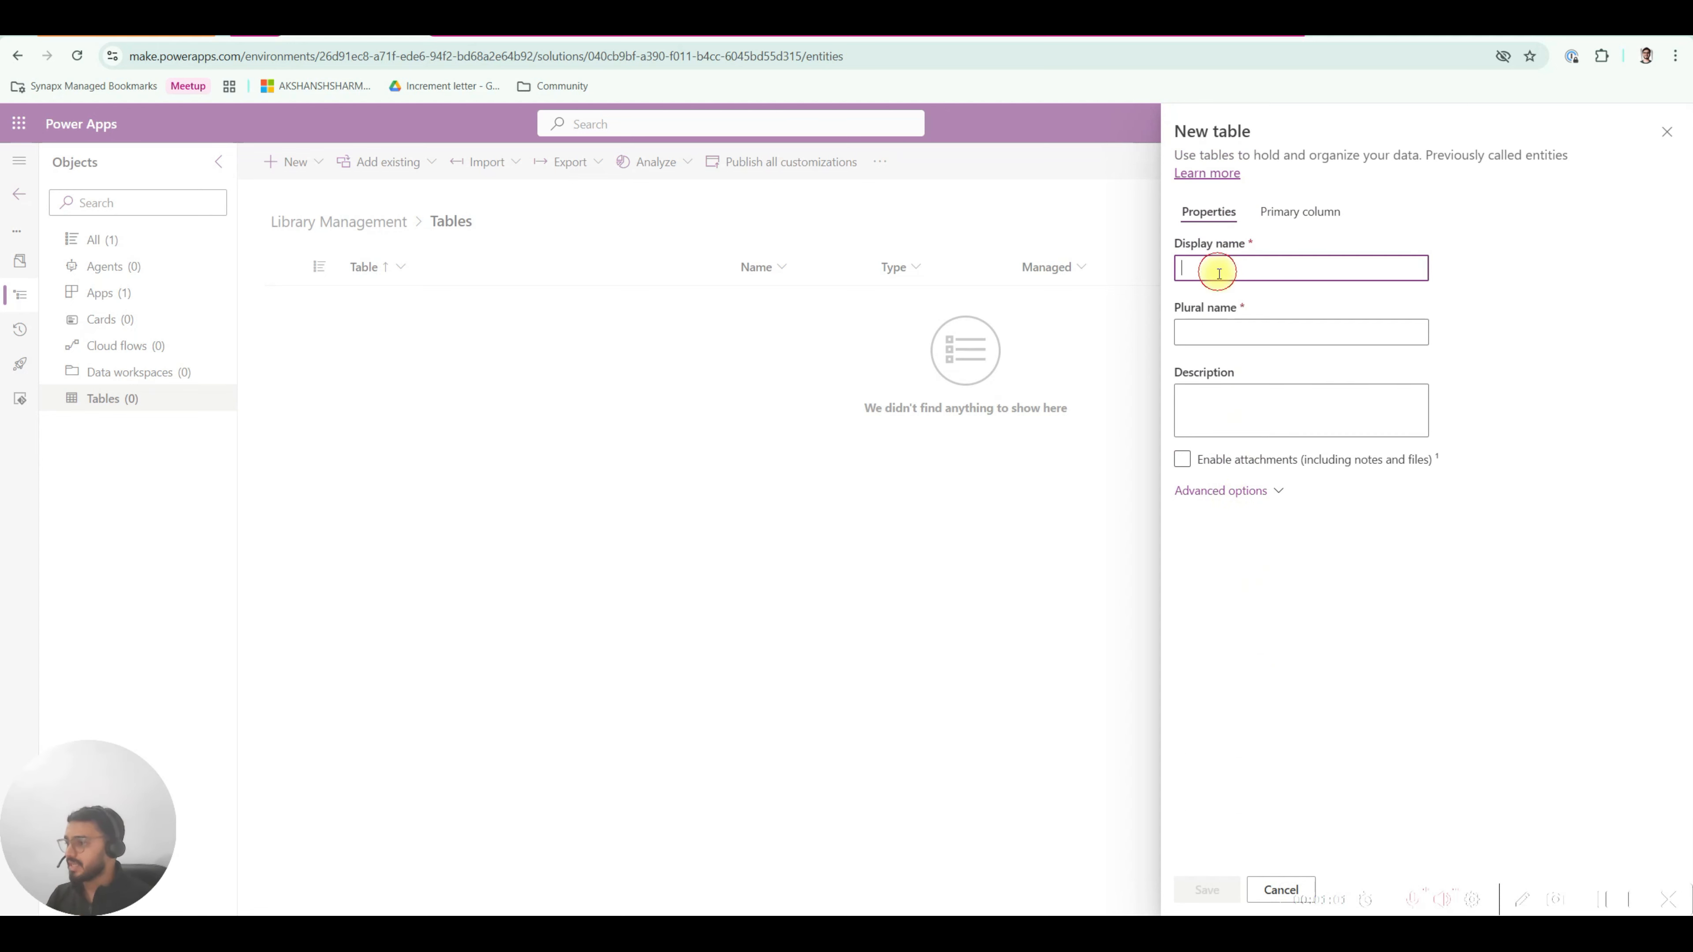
left_click(1232, 291)
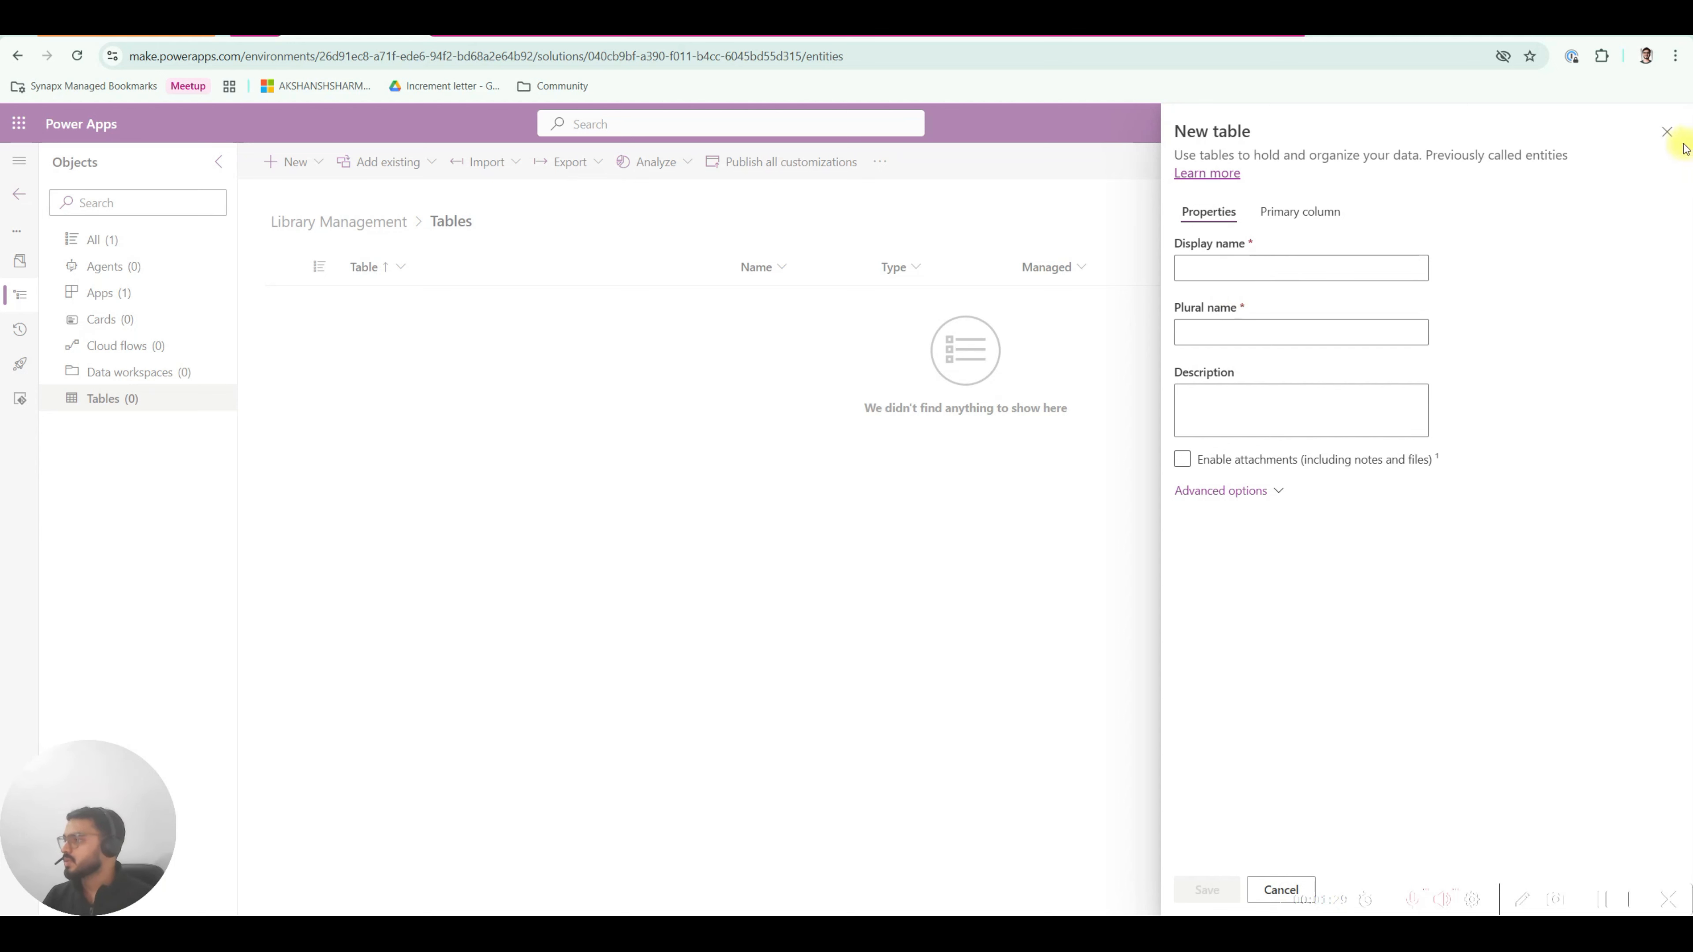
left_click(1666, 132)
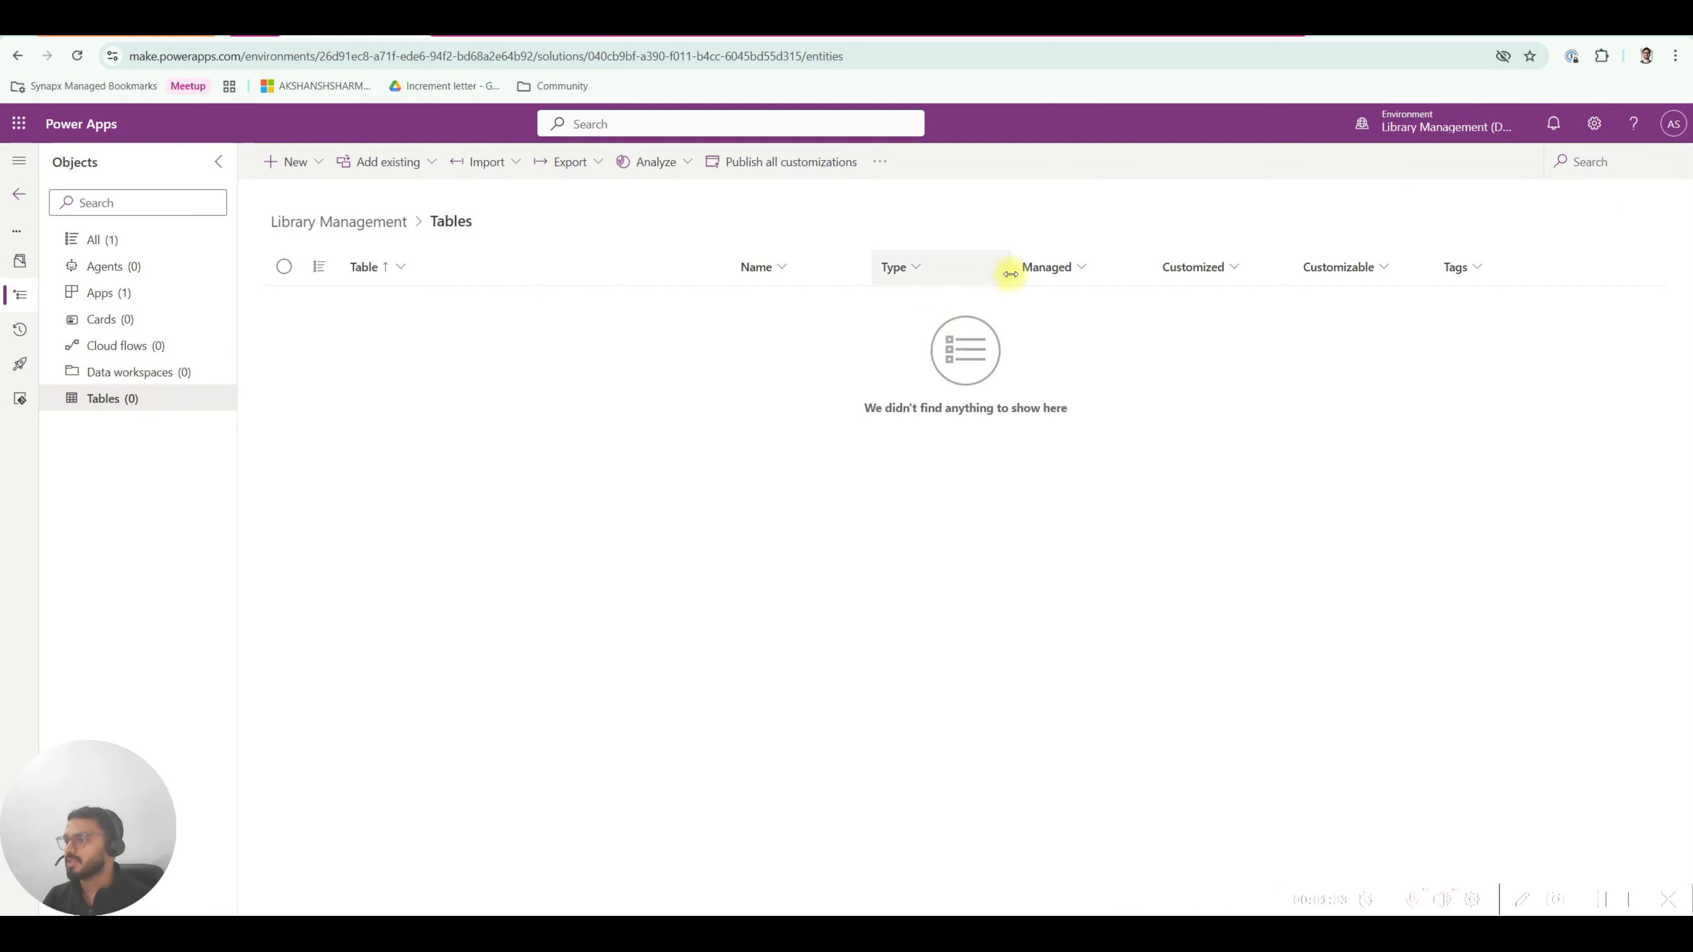
left_click(1078, 36)
Pan the ER diagram, widen the DBML code editor, and reveal the full diagram address.
left_click_drag(928, 690, 1023, 567)
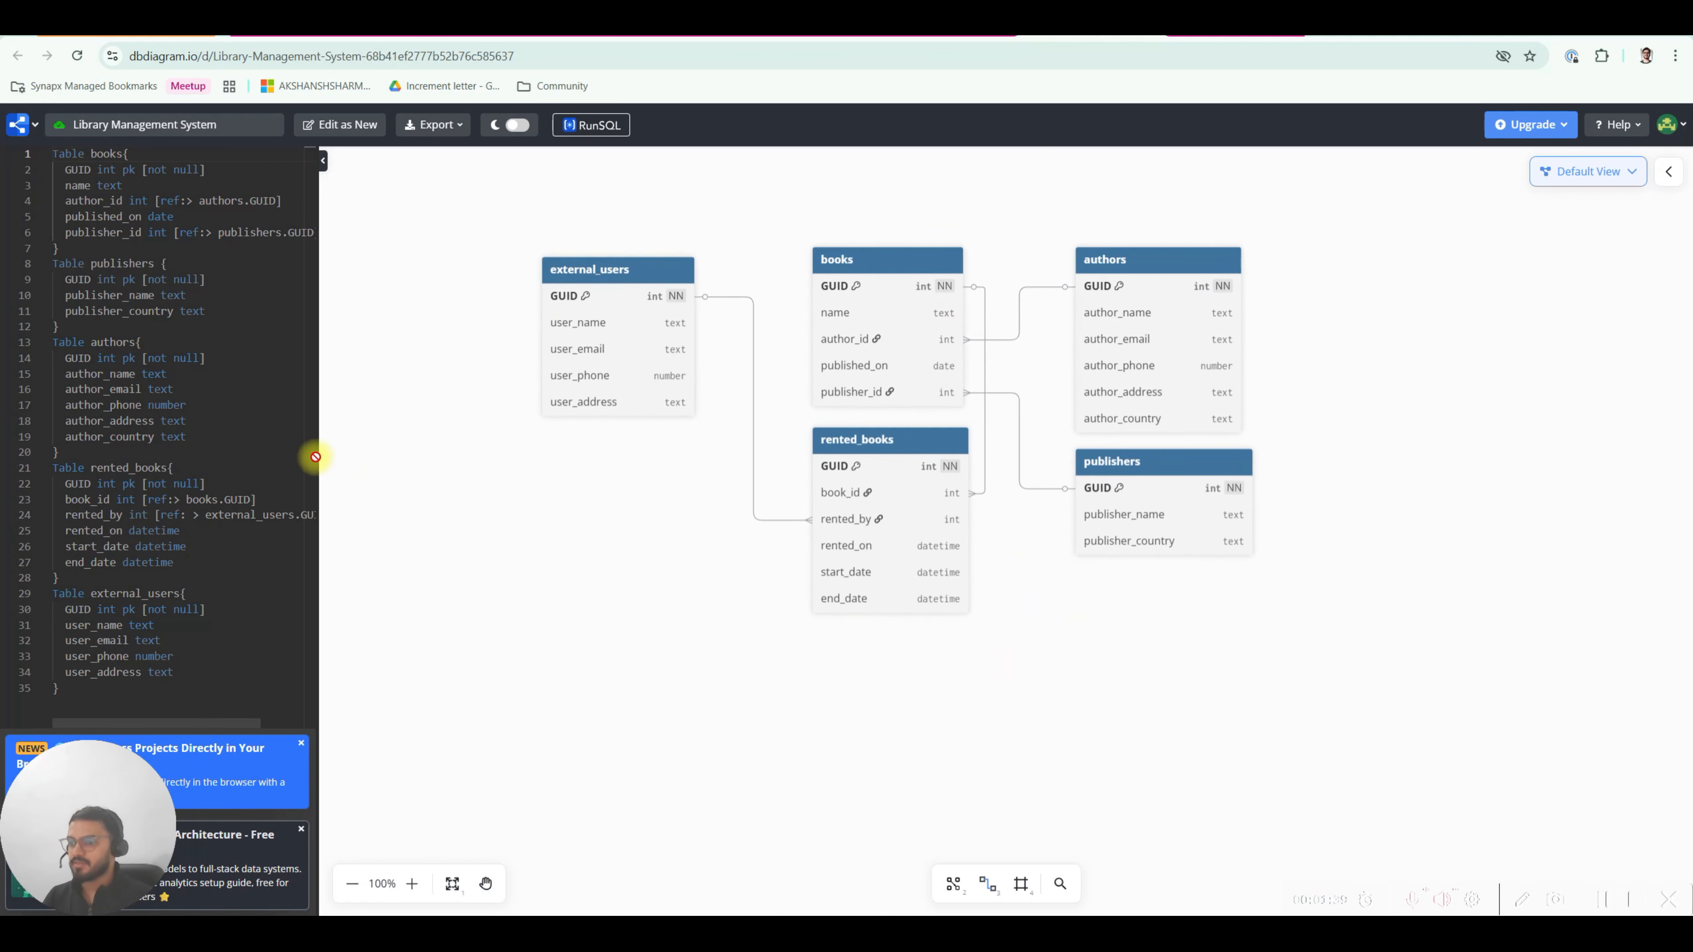
left_click_drag(315, 457, 347, 457)
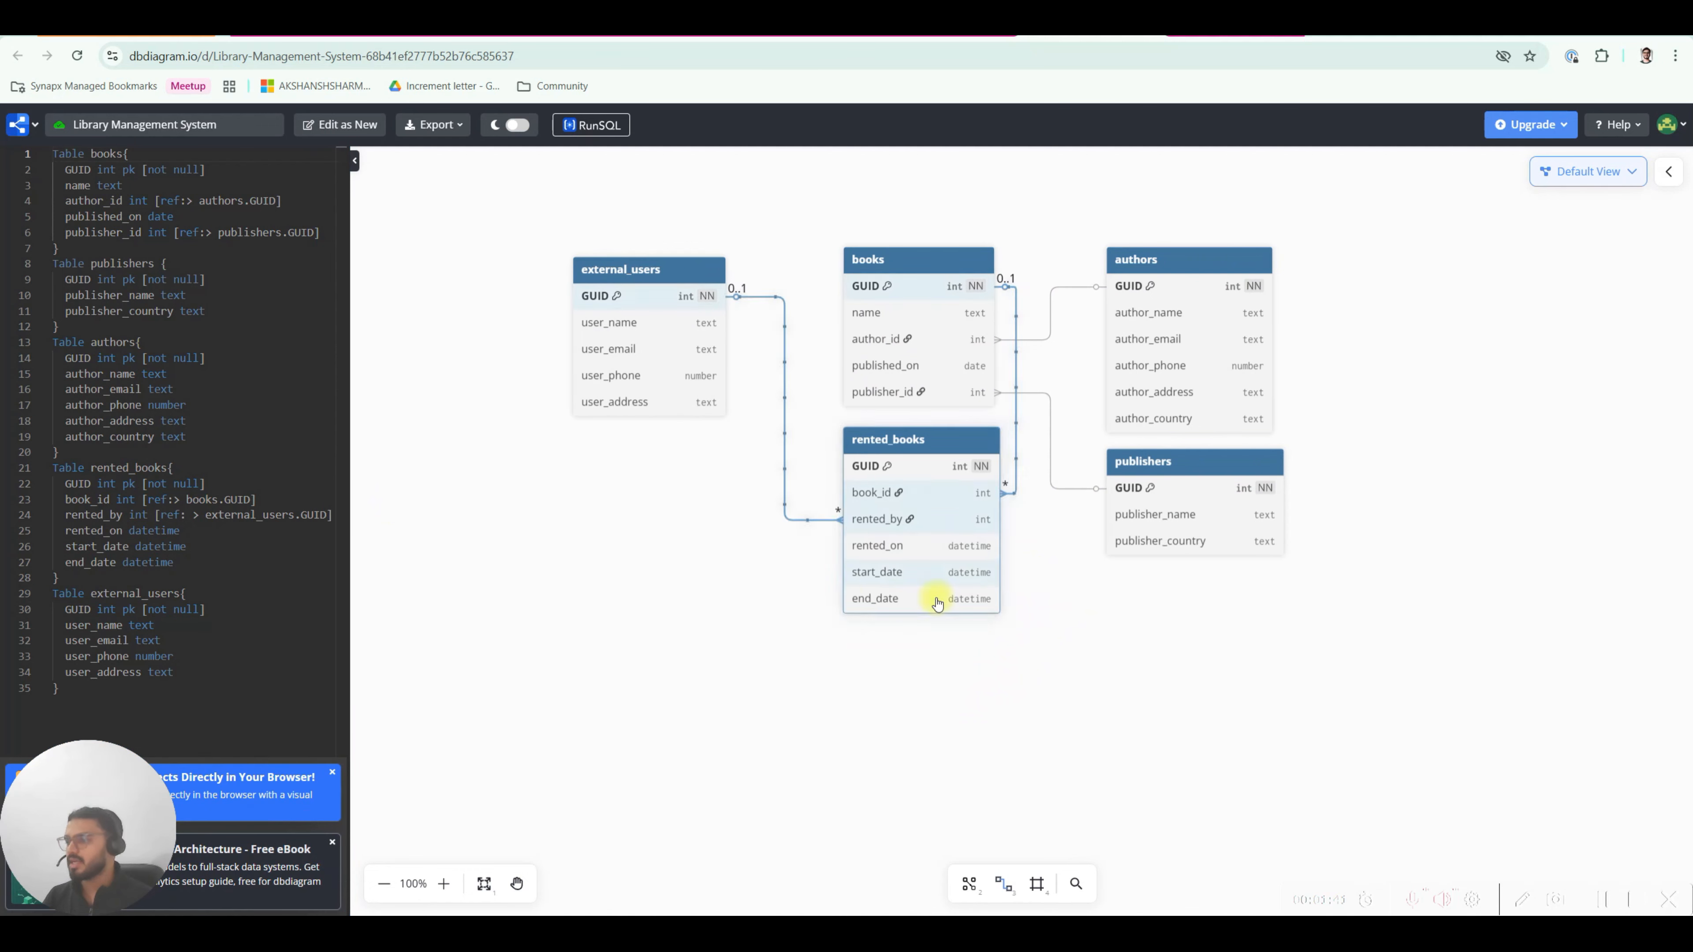
left_click_drag(1061, 604, 994, 659)
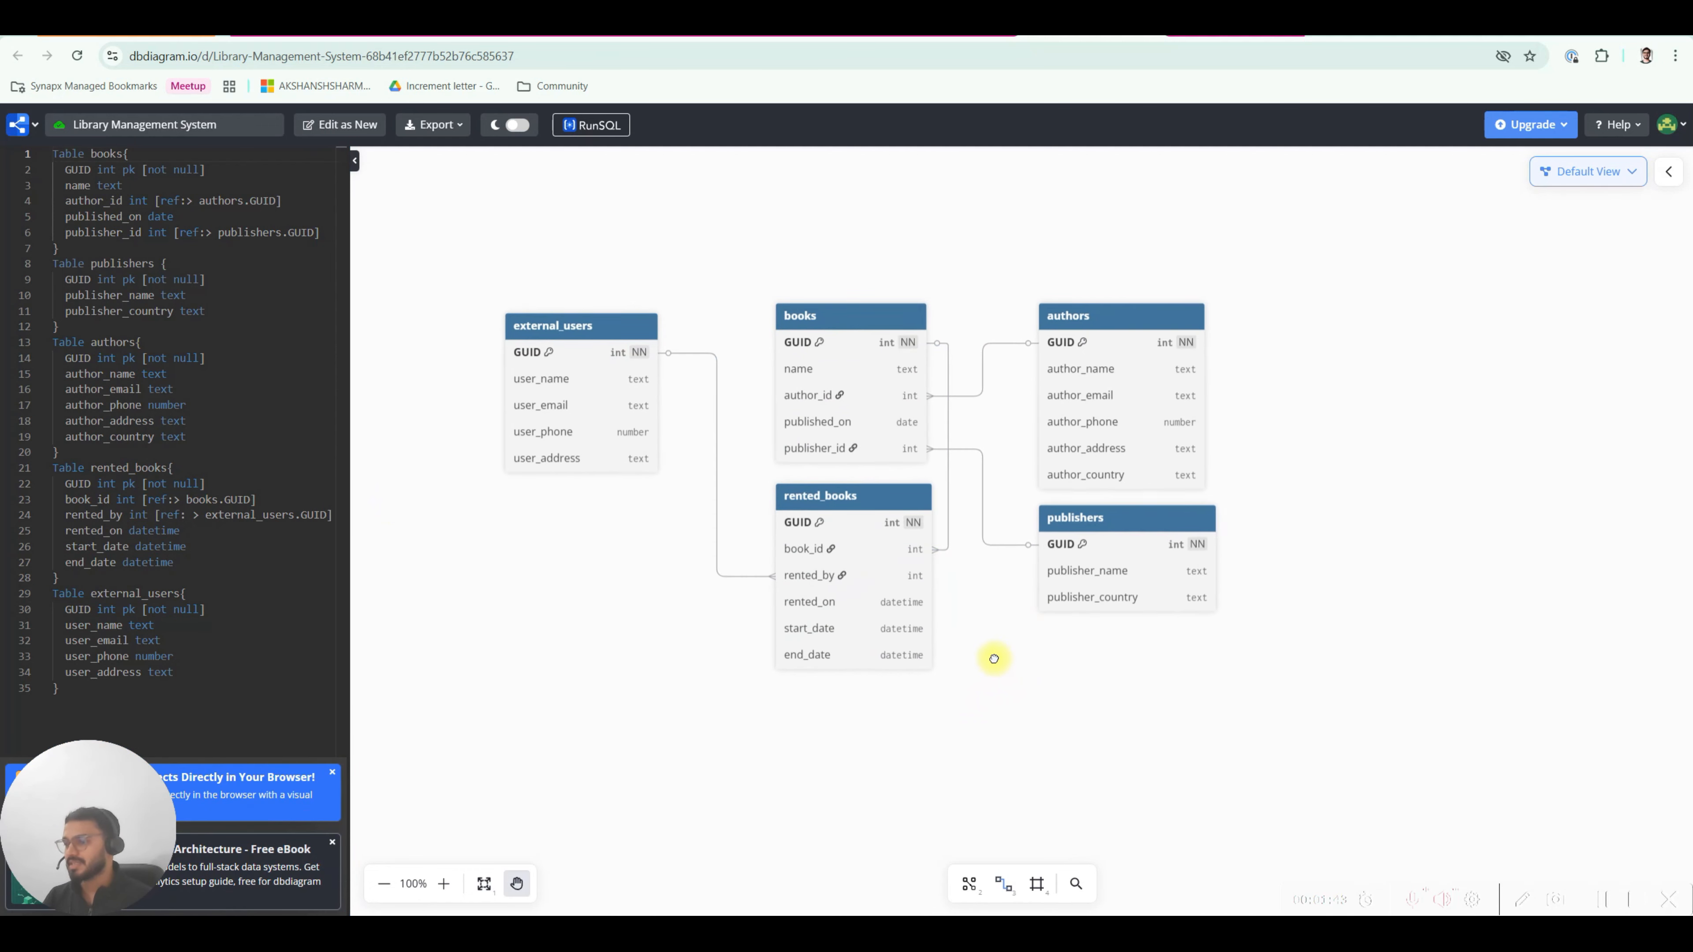
left_click(131, 56)
left_click_drag(131, 56, 195, 58)
left_click(220, 58)
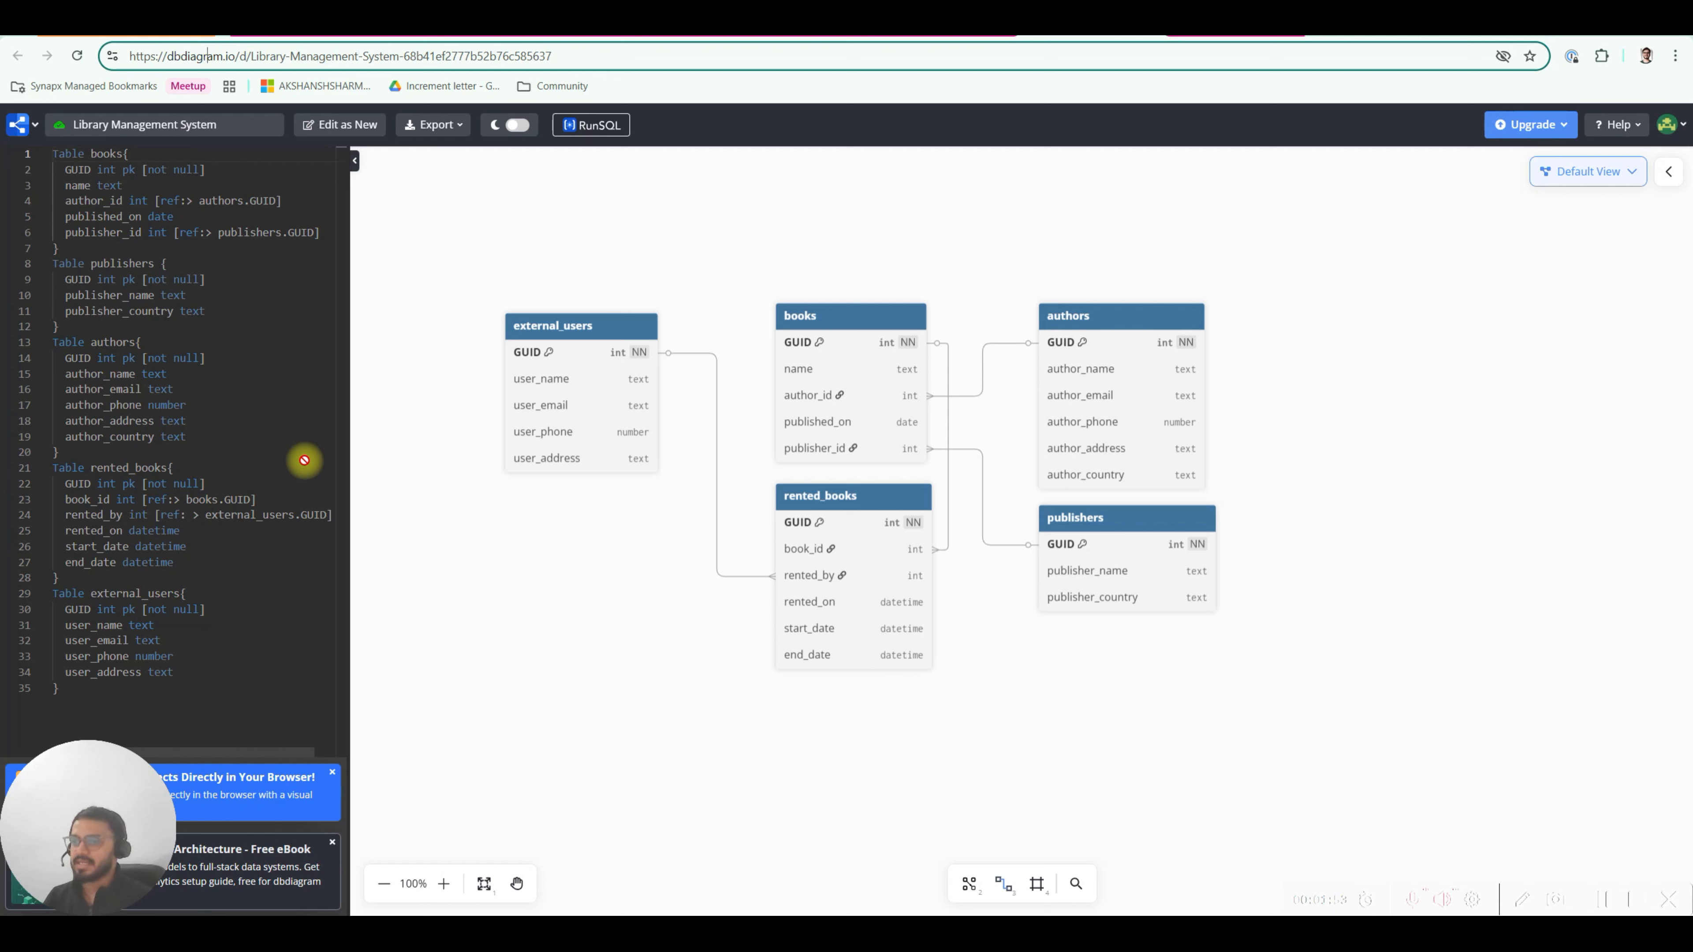
Review the DBML code from line 11 to line 35 and highlight the books table's relationships.
left_click(304, 311)
left_click(132, 692)
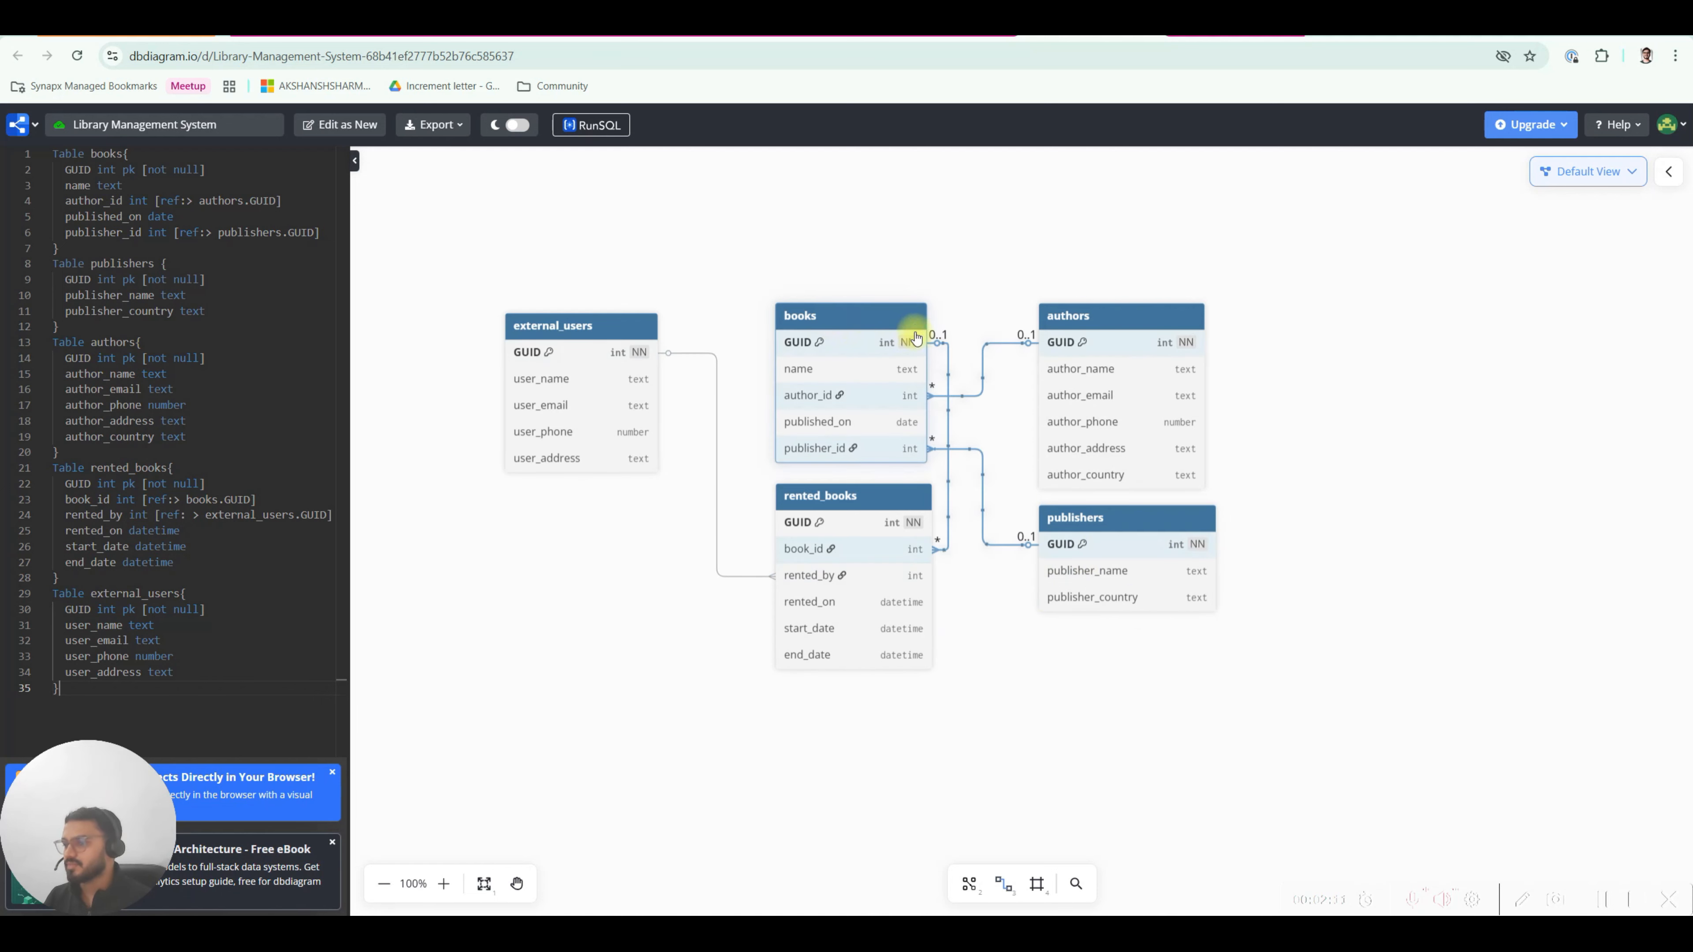
left_click(831, 318)
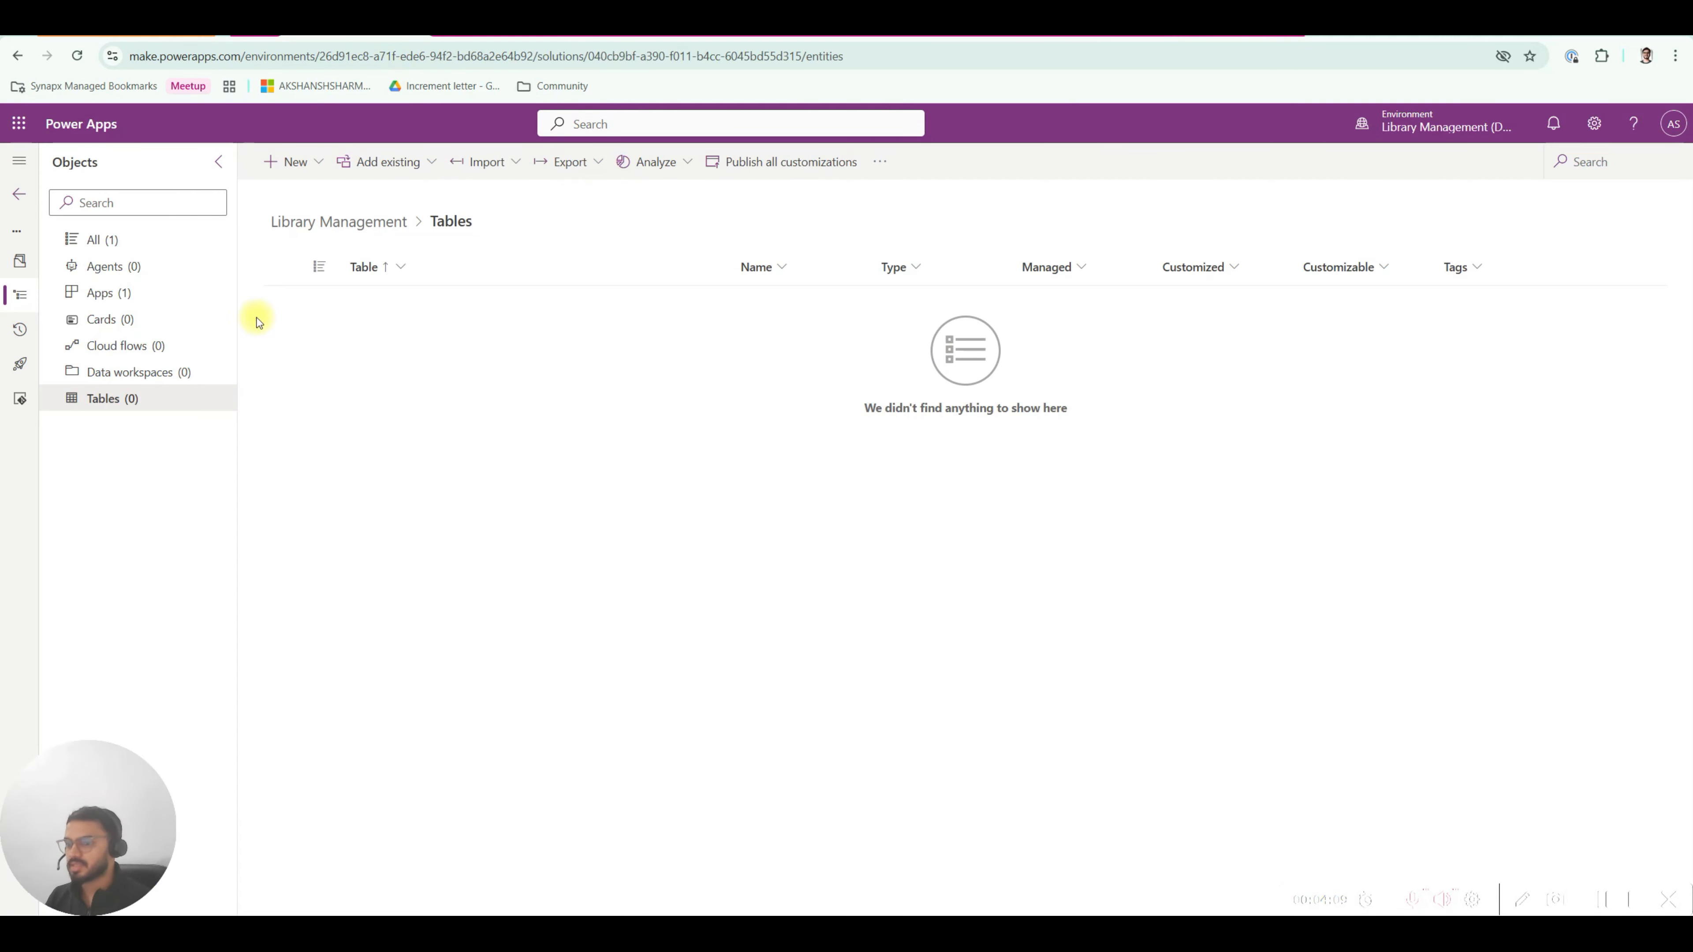
Start a new advanced-properties table with display name 'book' and plural name books.
left_click(320, 163)
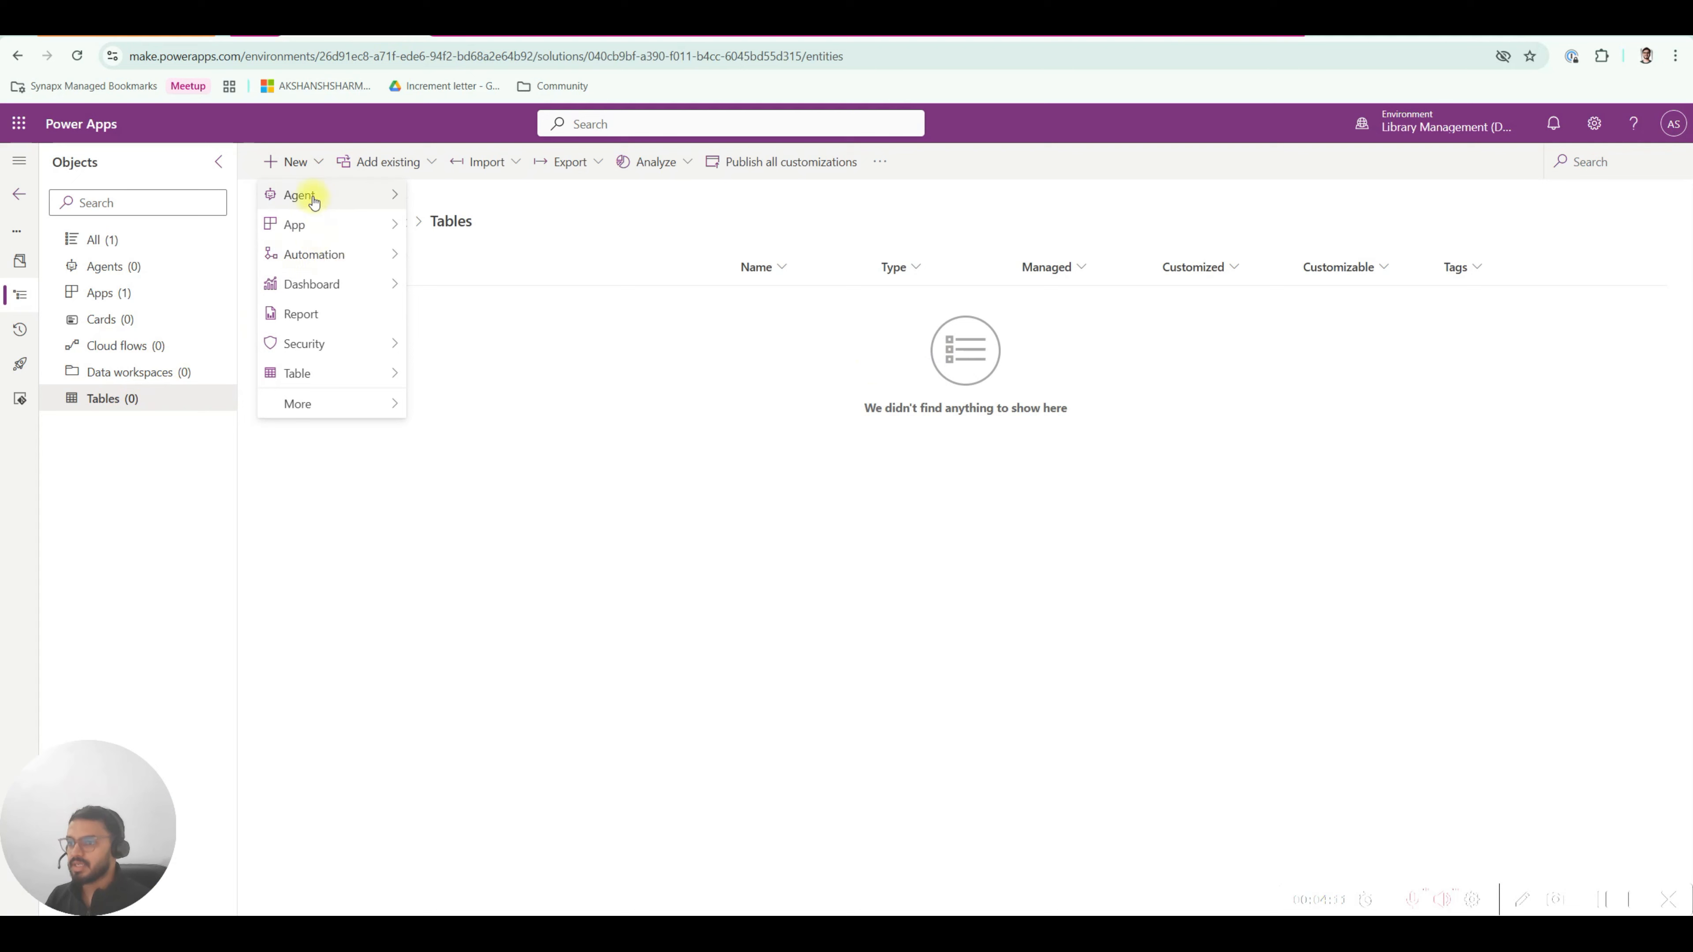
left_click(312, 378)
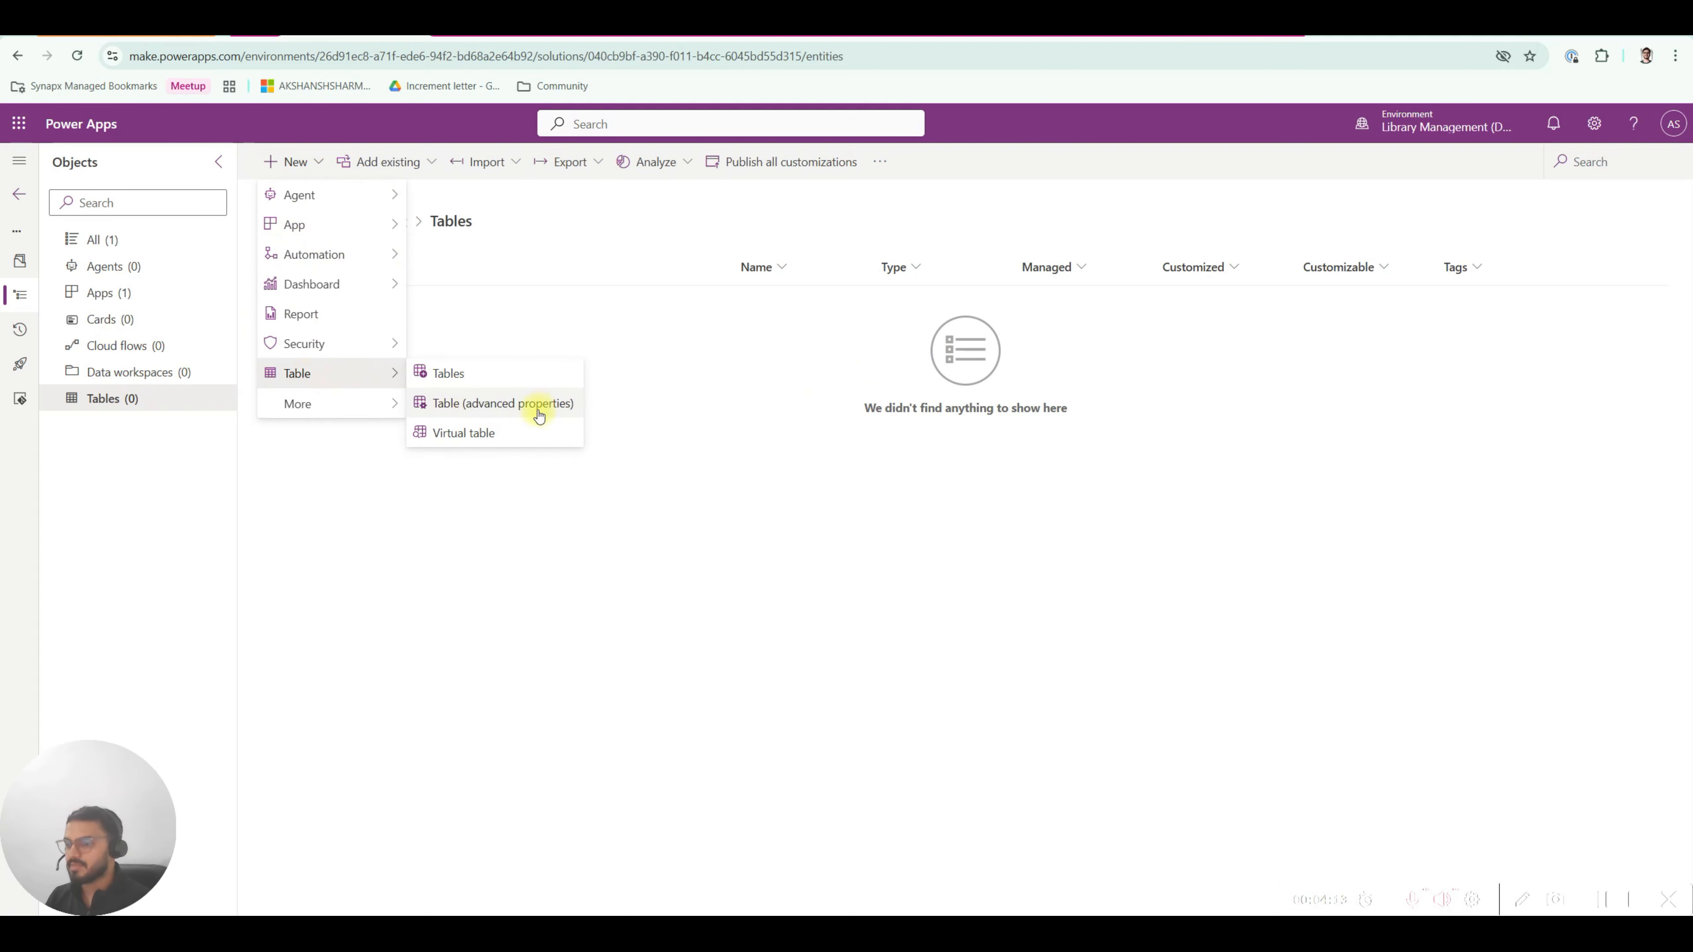
left_click(517, 414)
left_click(1200, 263)
type("books")
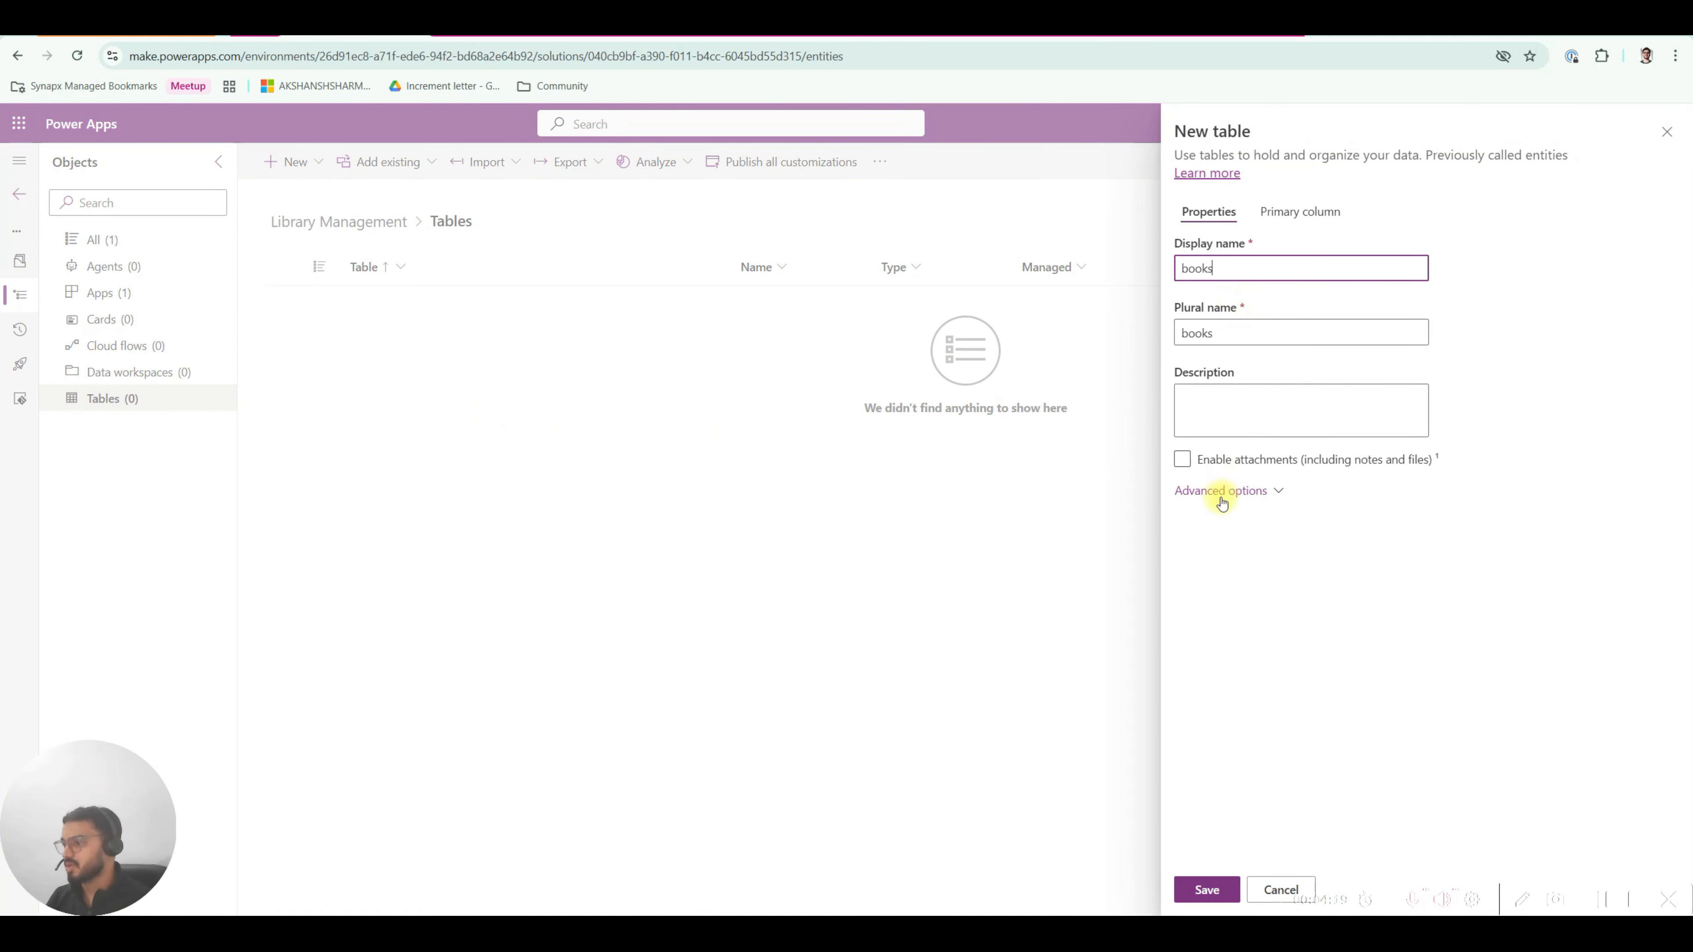
left_click(1217, 332)
Browse the new books table's Advanced options, leaving them expanded.
left_click(1239, 363)
left_click(1245, 491)
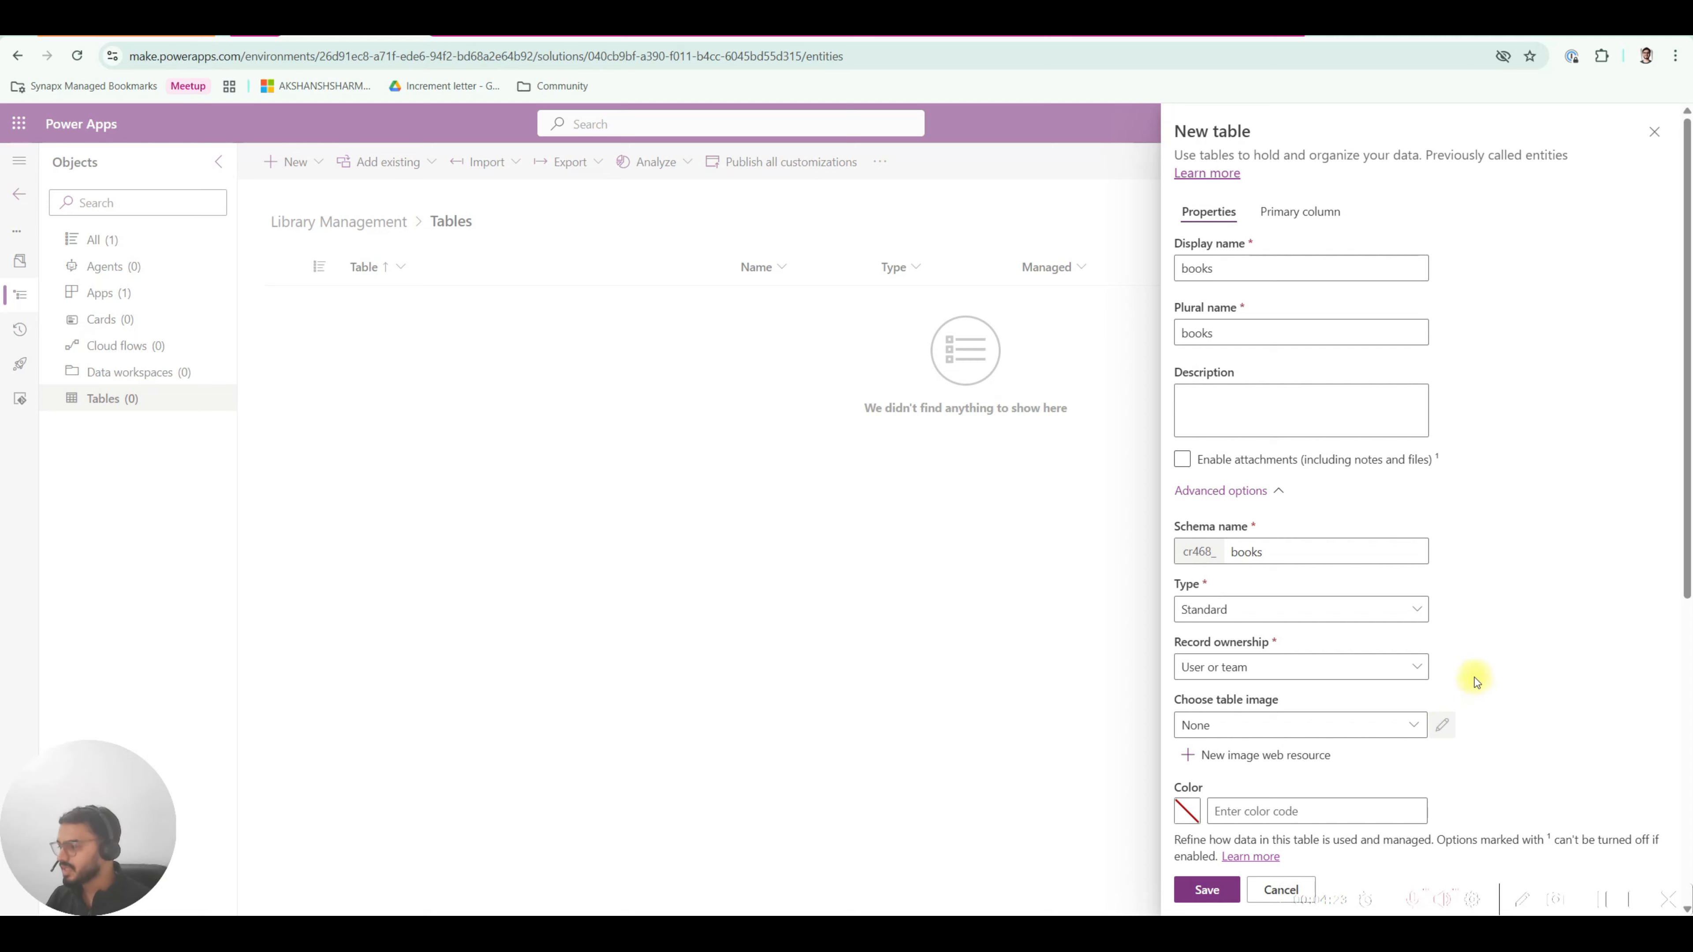
scroll(1474, 678, "down", 6)
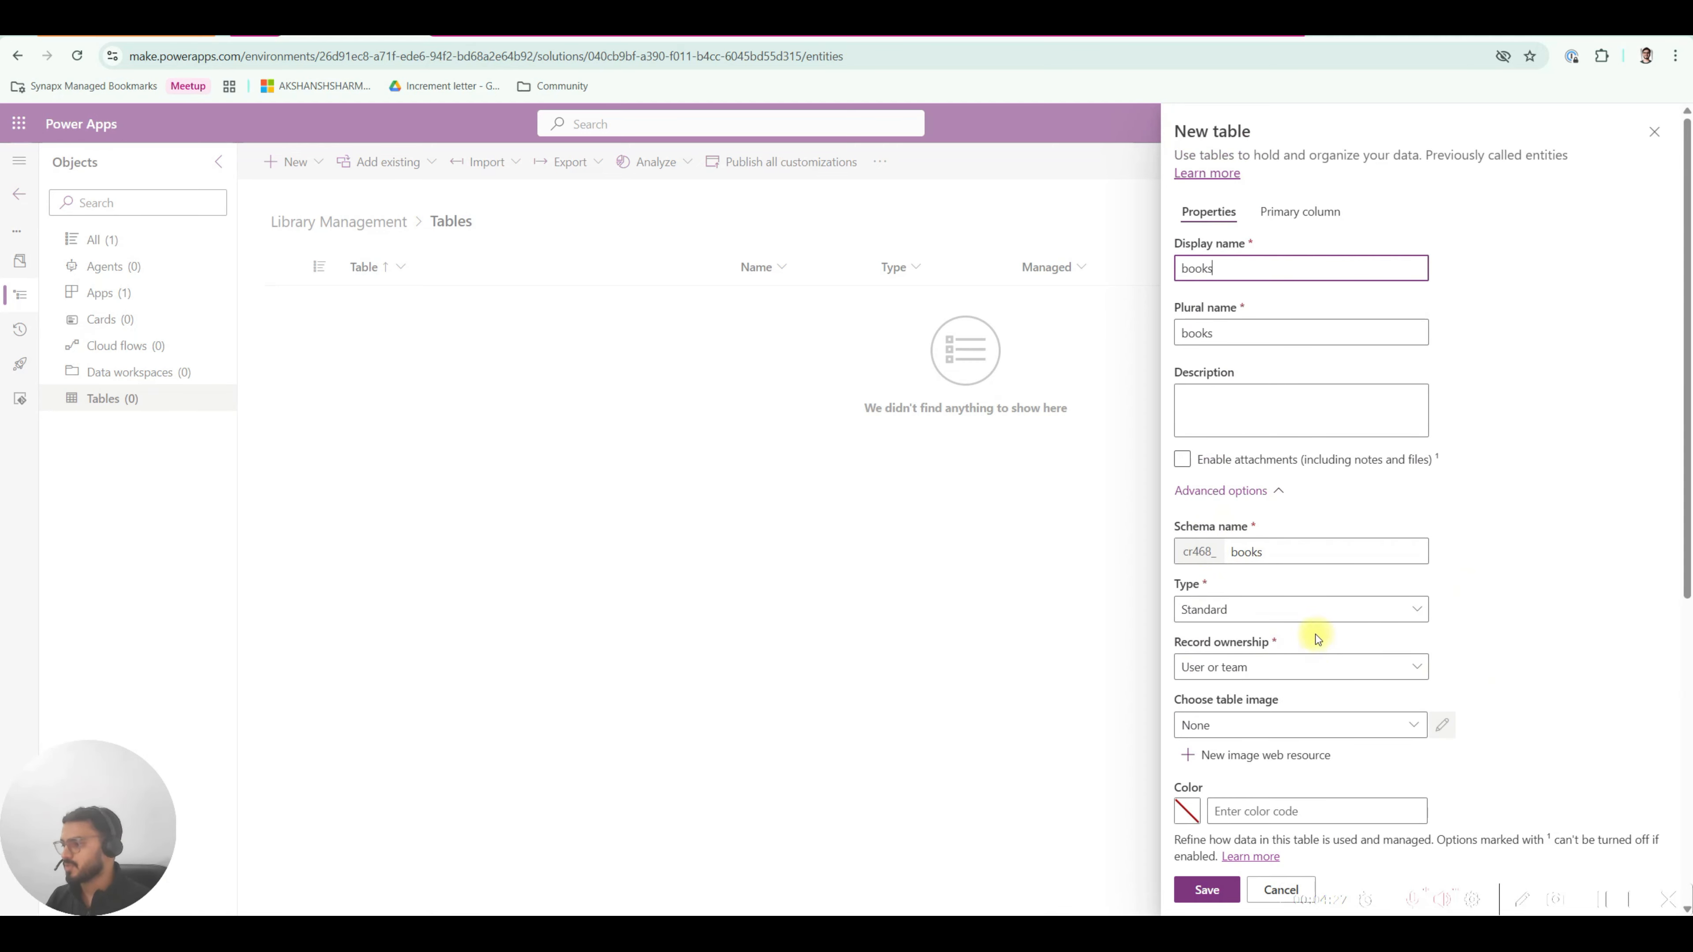
scroll(1314, 633, "down", 8)
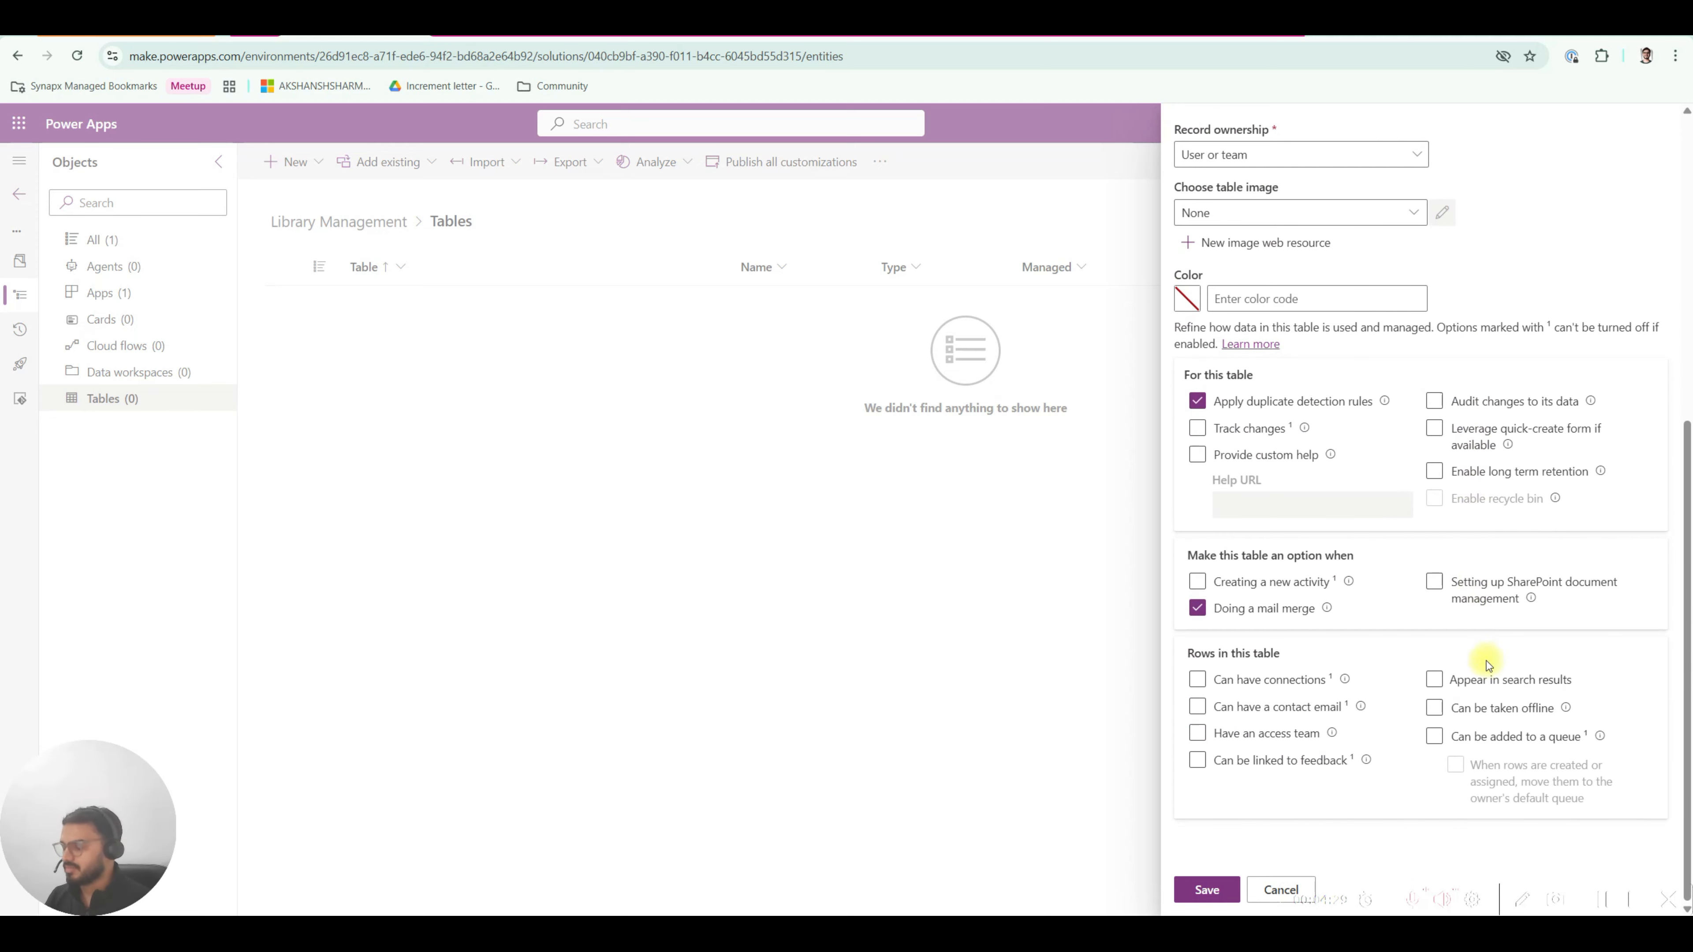
scroll(1482, 660, "up", 4)
scroll(1488, 682, "up", 2)
scroll(1487, 682, "up", 2)
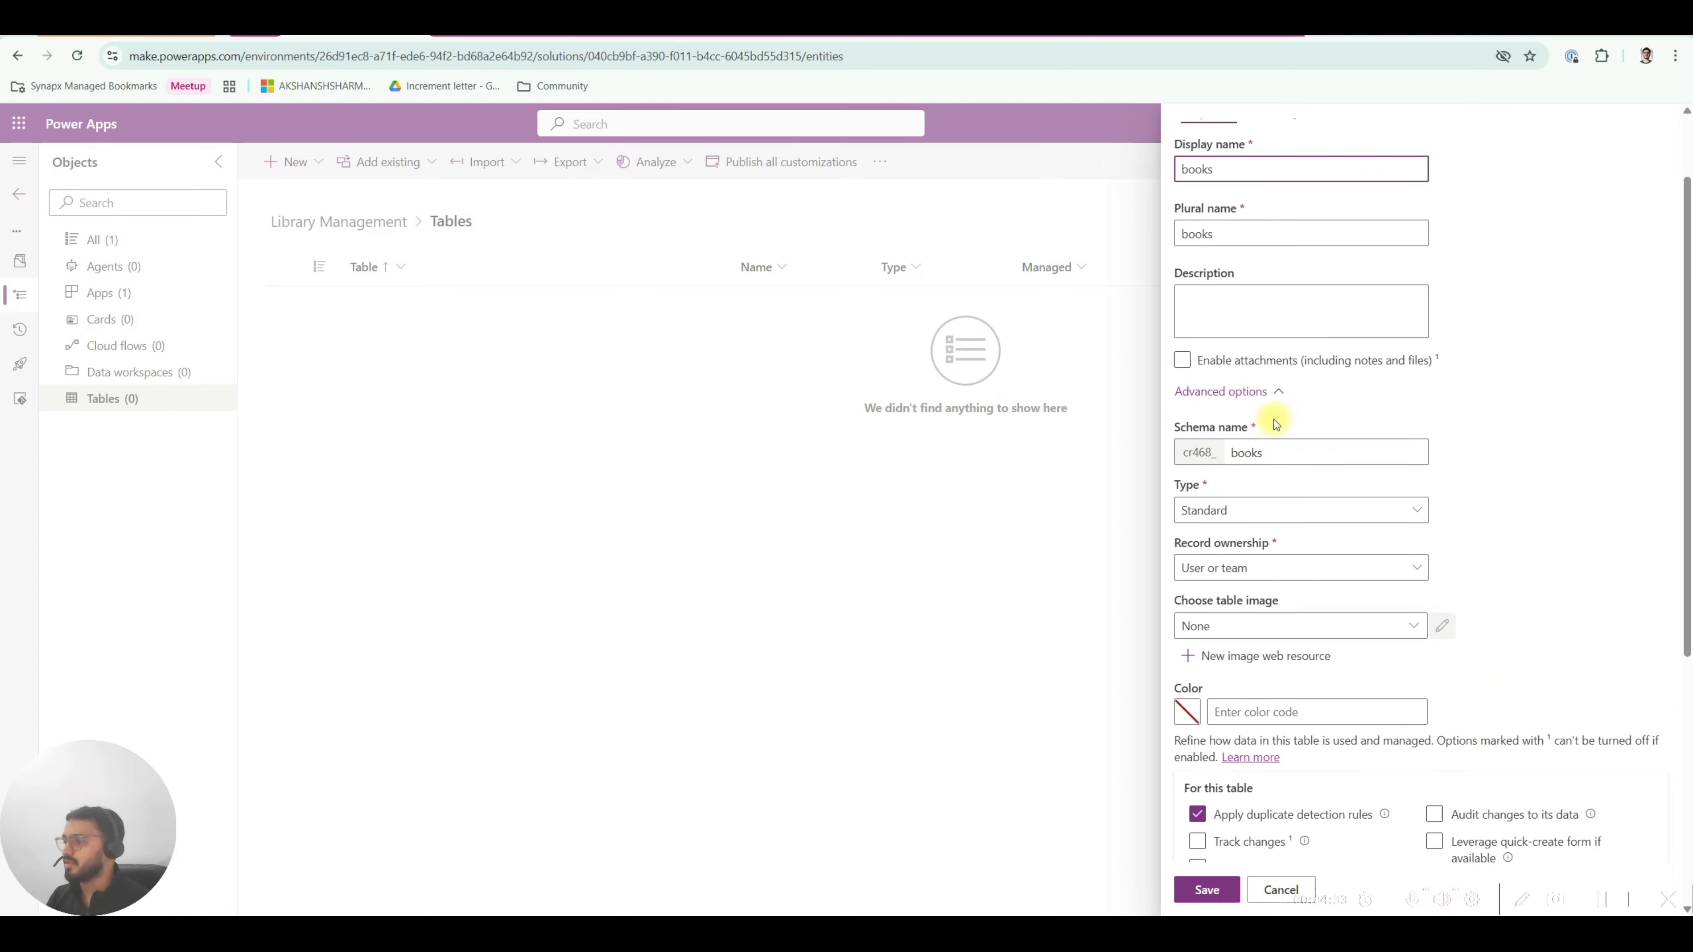
left_click(1235, 390)
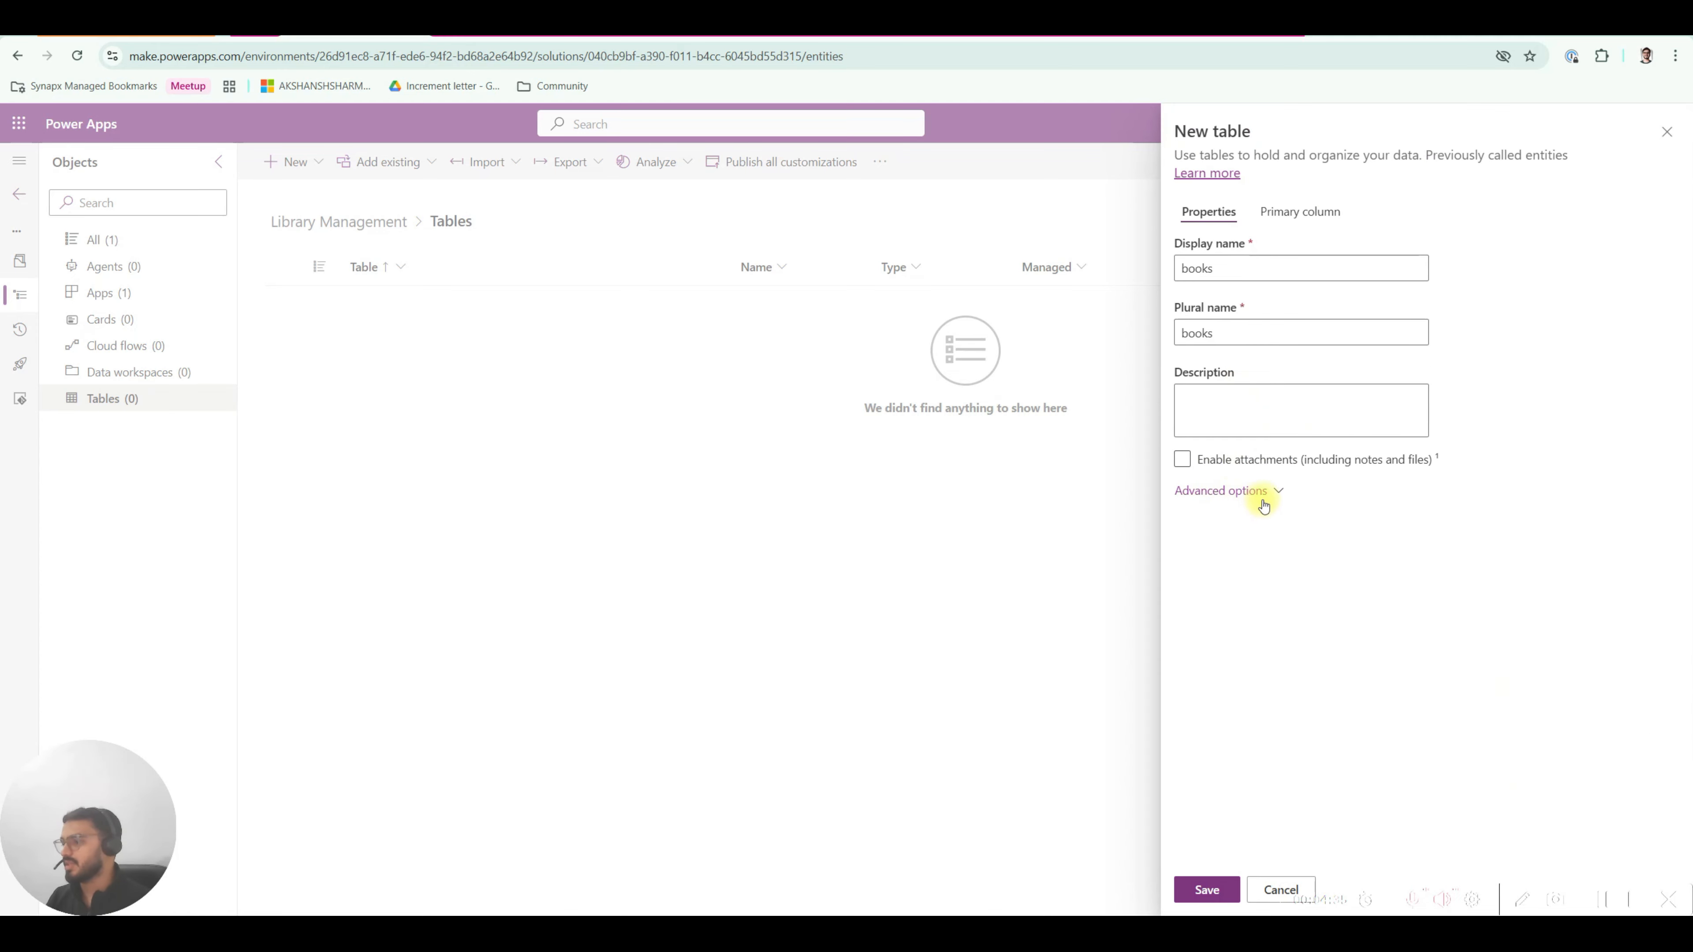
left_click(1253, 497)
scroll(1321, 590, "down", 3)
scroll(1246, 467, "up", 3)
left_click(1232, 489)
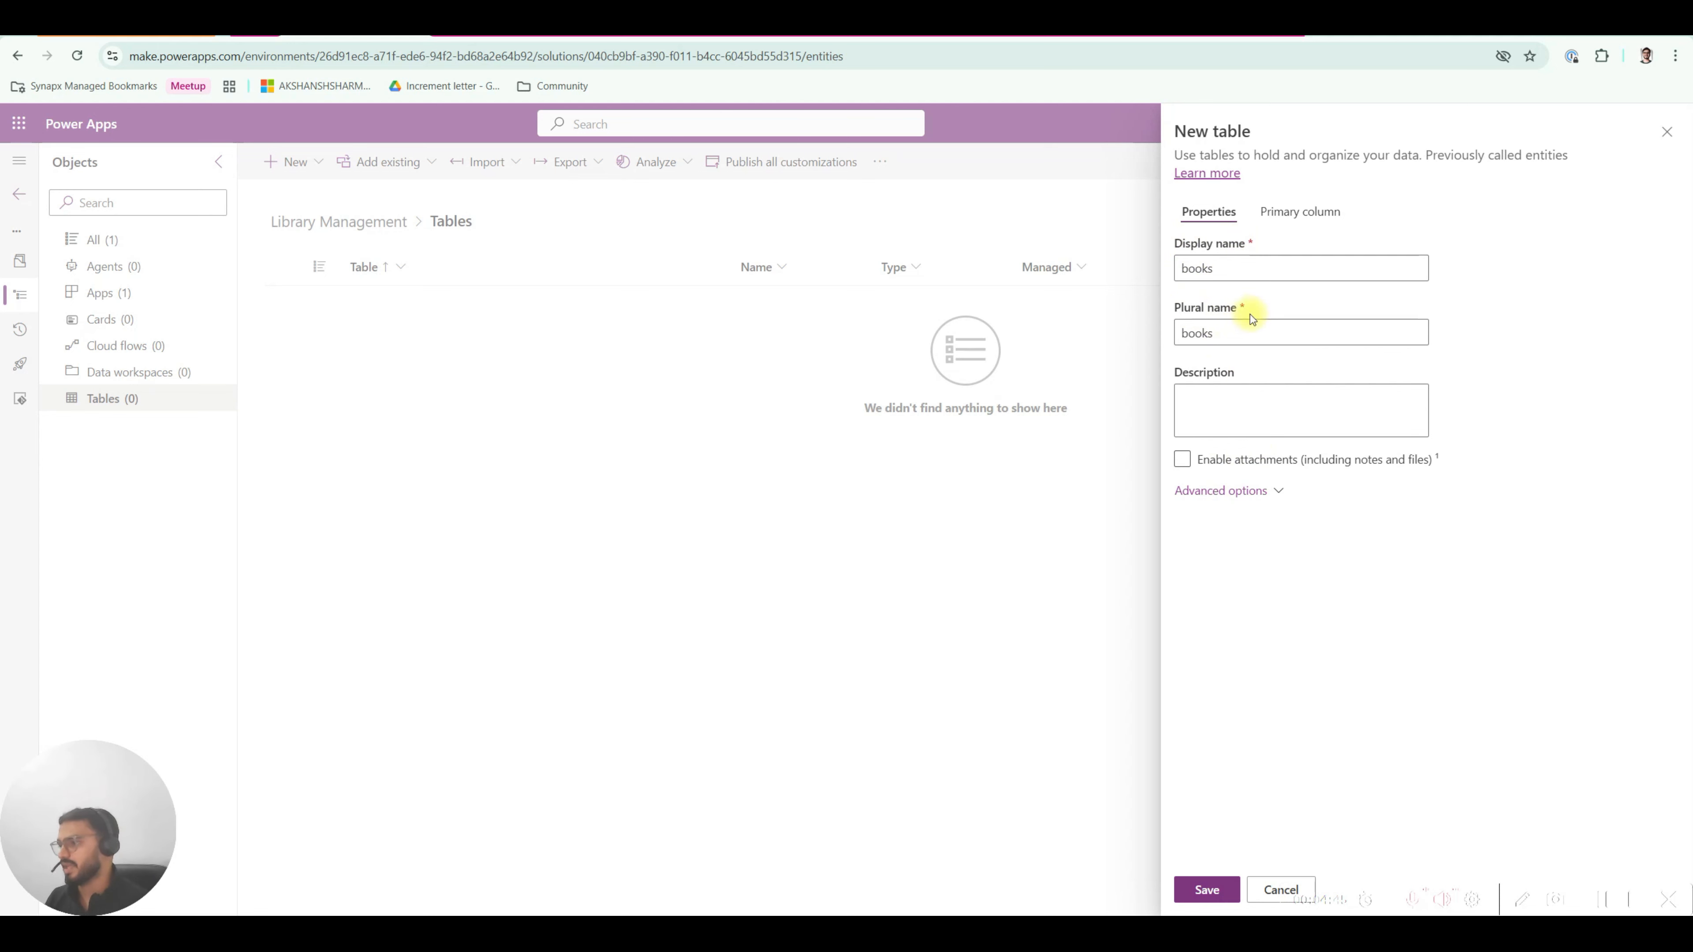
left_click(1234, 492)
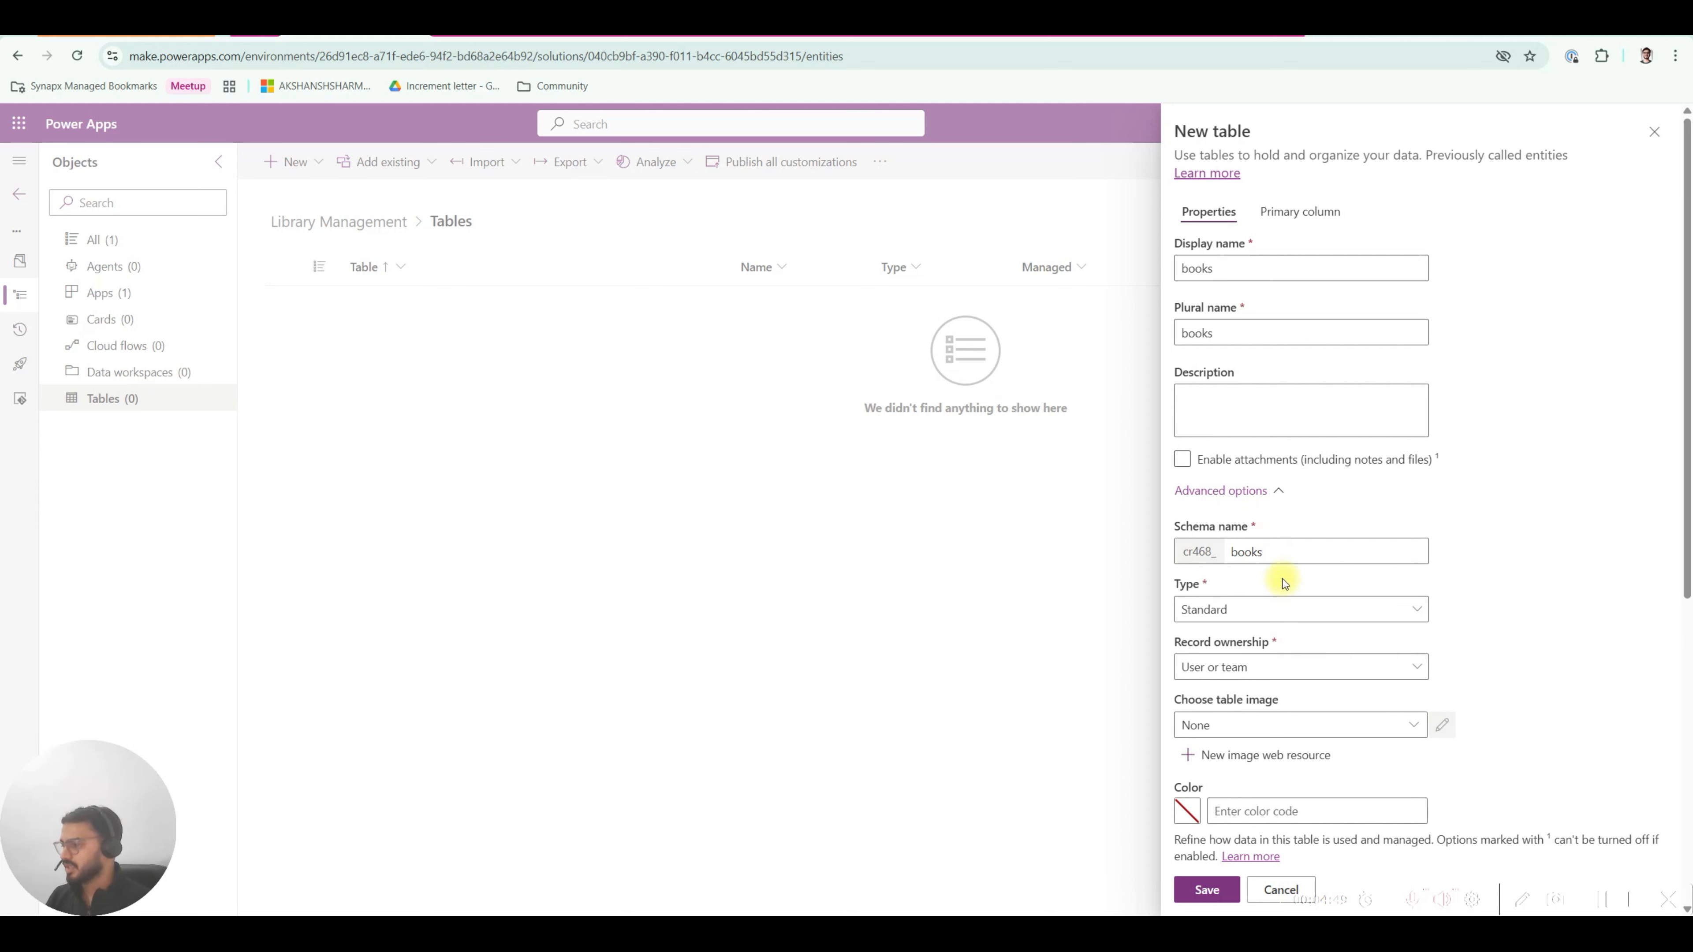
Check schema name cr468_books and open the Type list showing Standard.
scroll(1281, 578, "down", 1)
scroll(1285, 582, "down", 2)
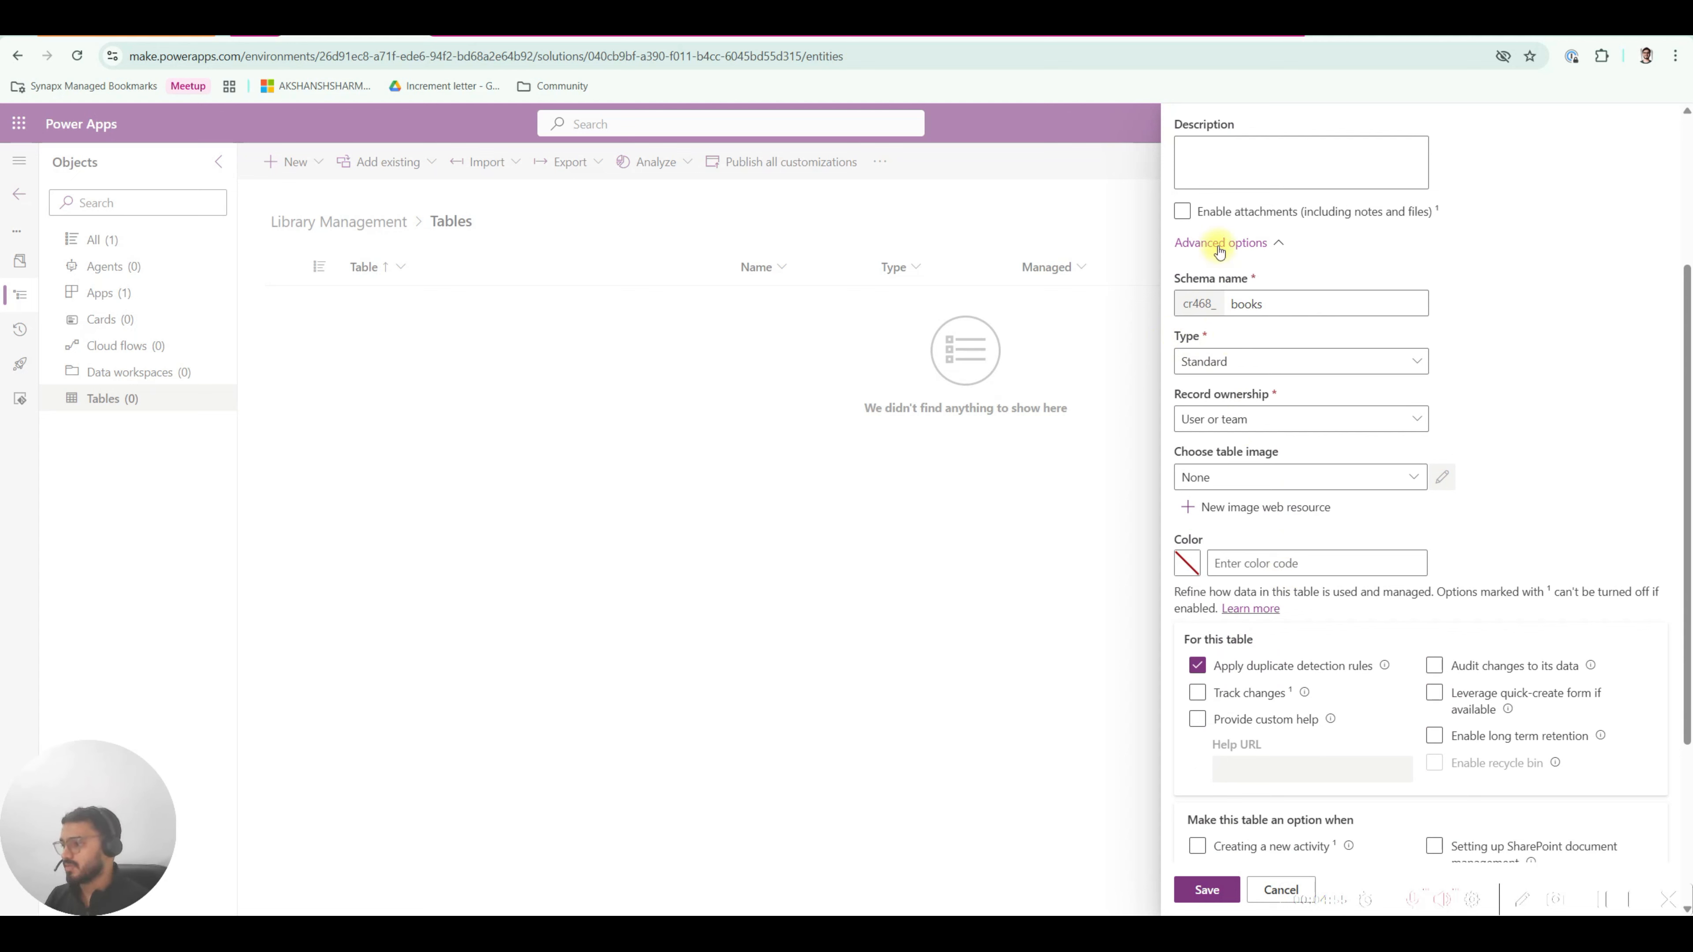
left_click_drag(1186, 279, 1255, 288)
left_click(1226, 278)
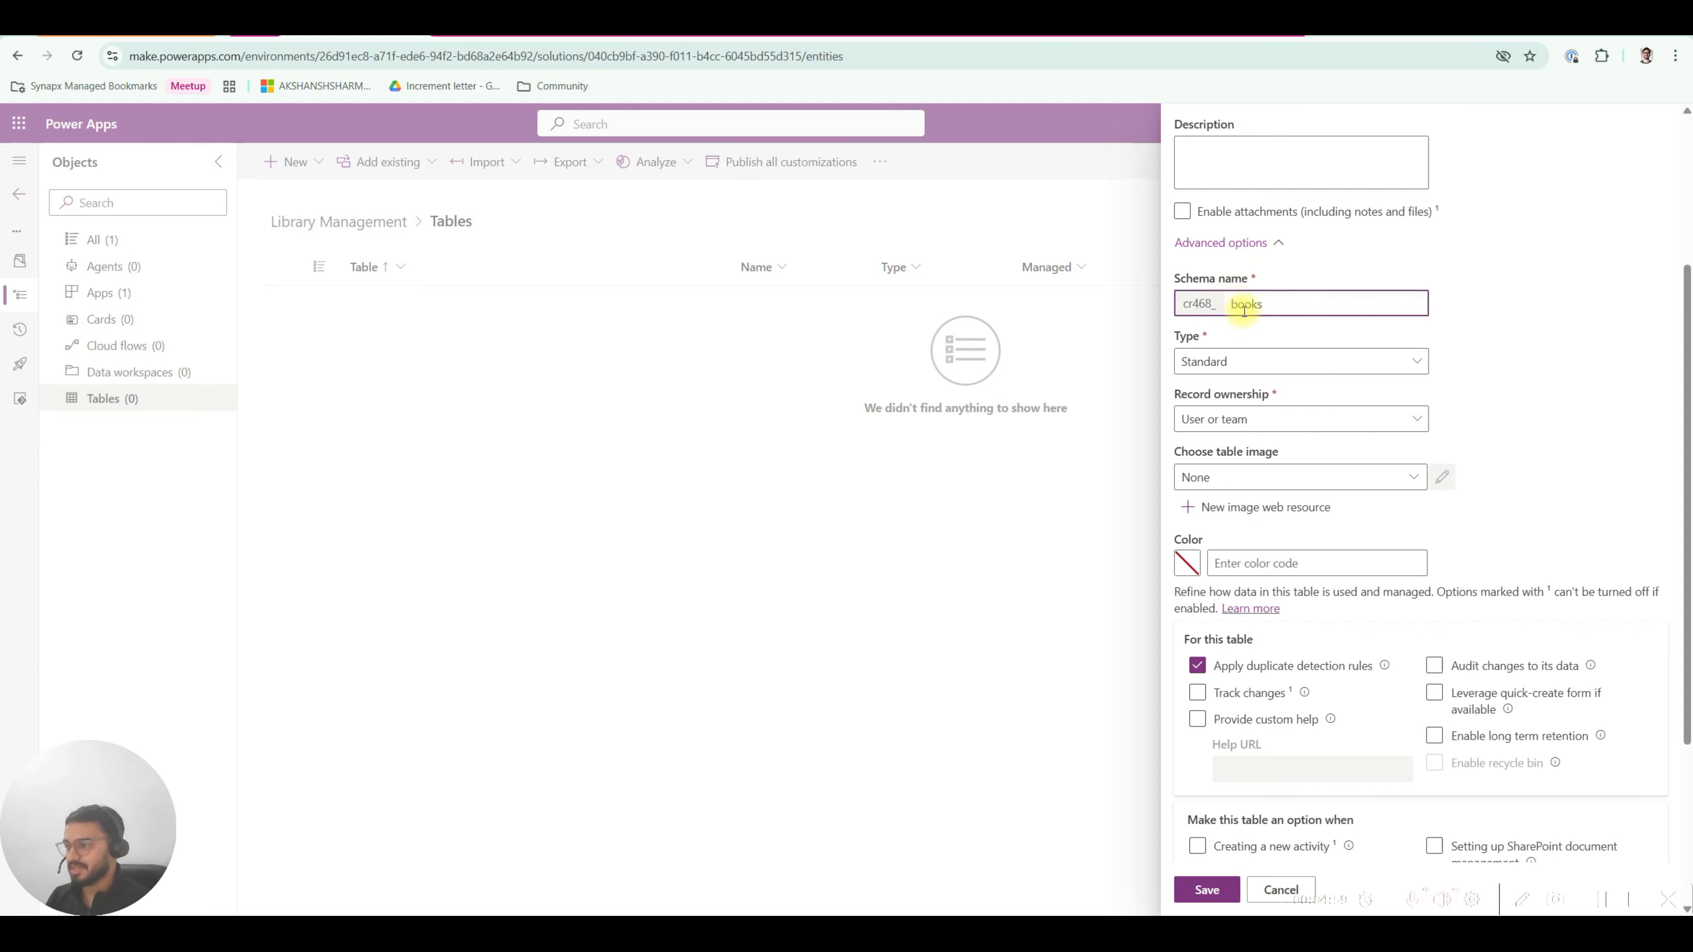
left_click(1207, 361)
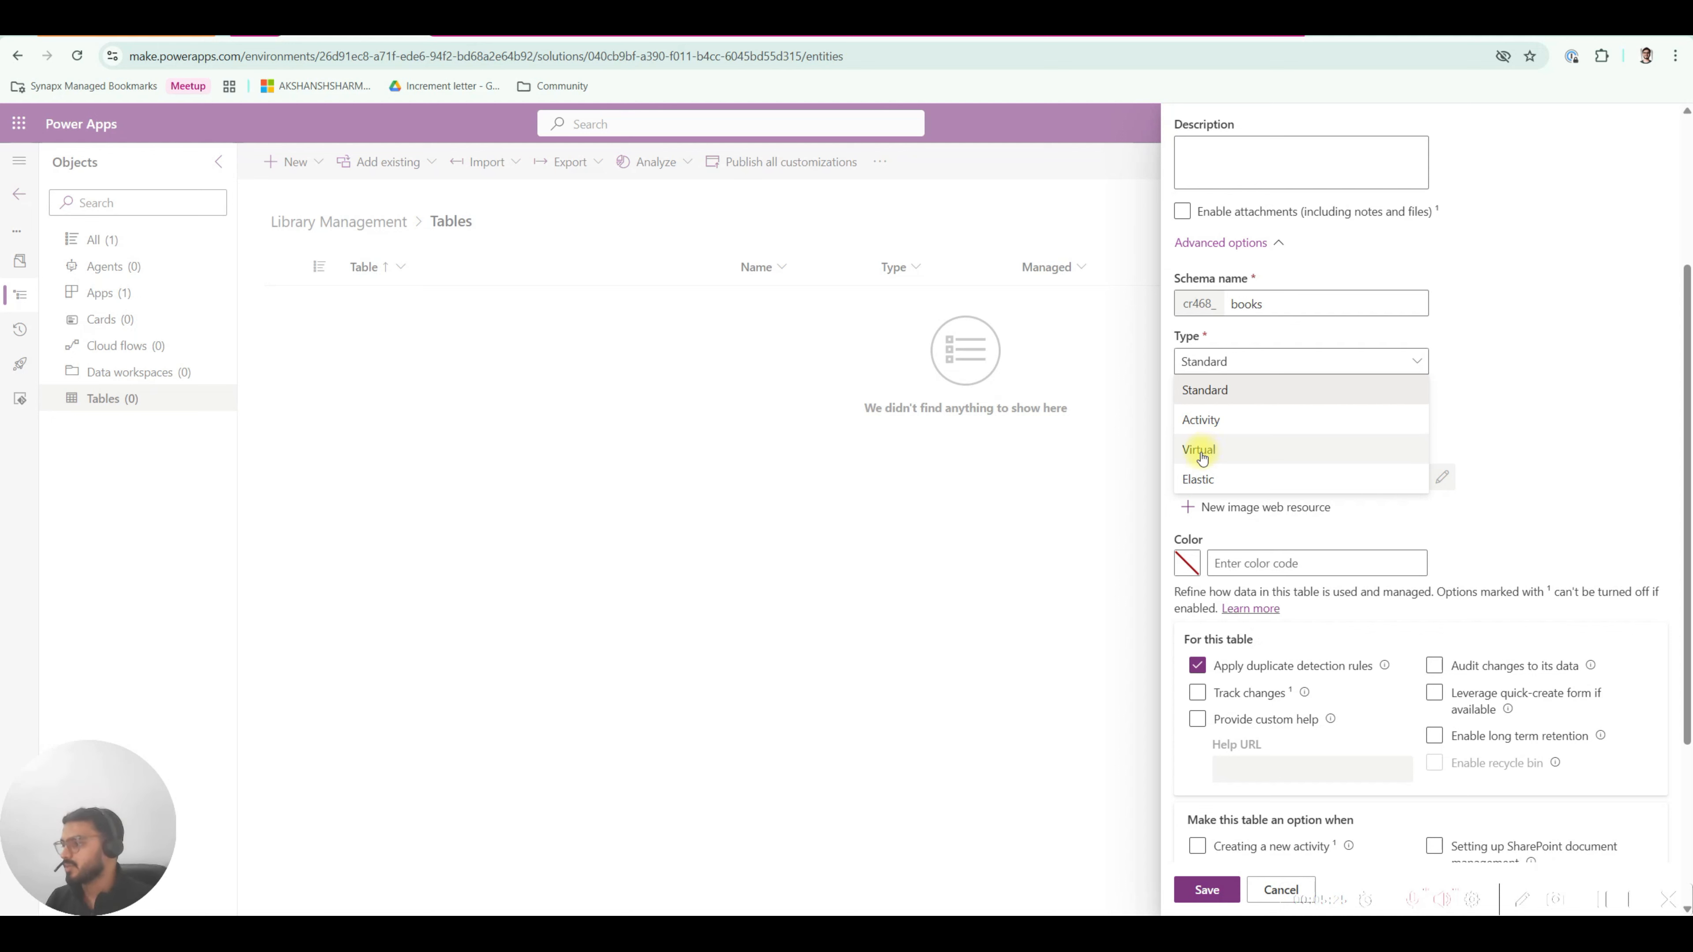
left_click(1477, 443)
left_click(1214, 426)
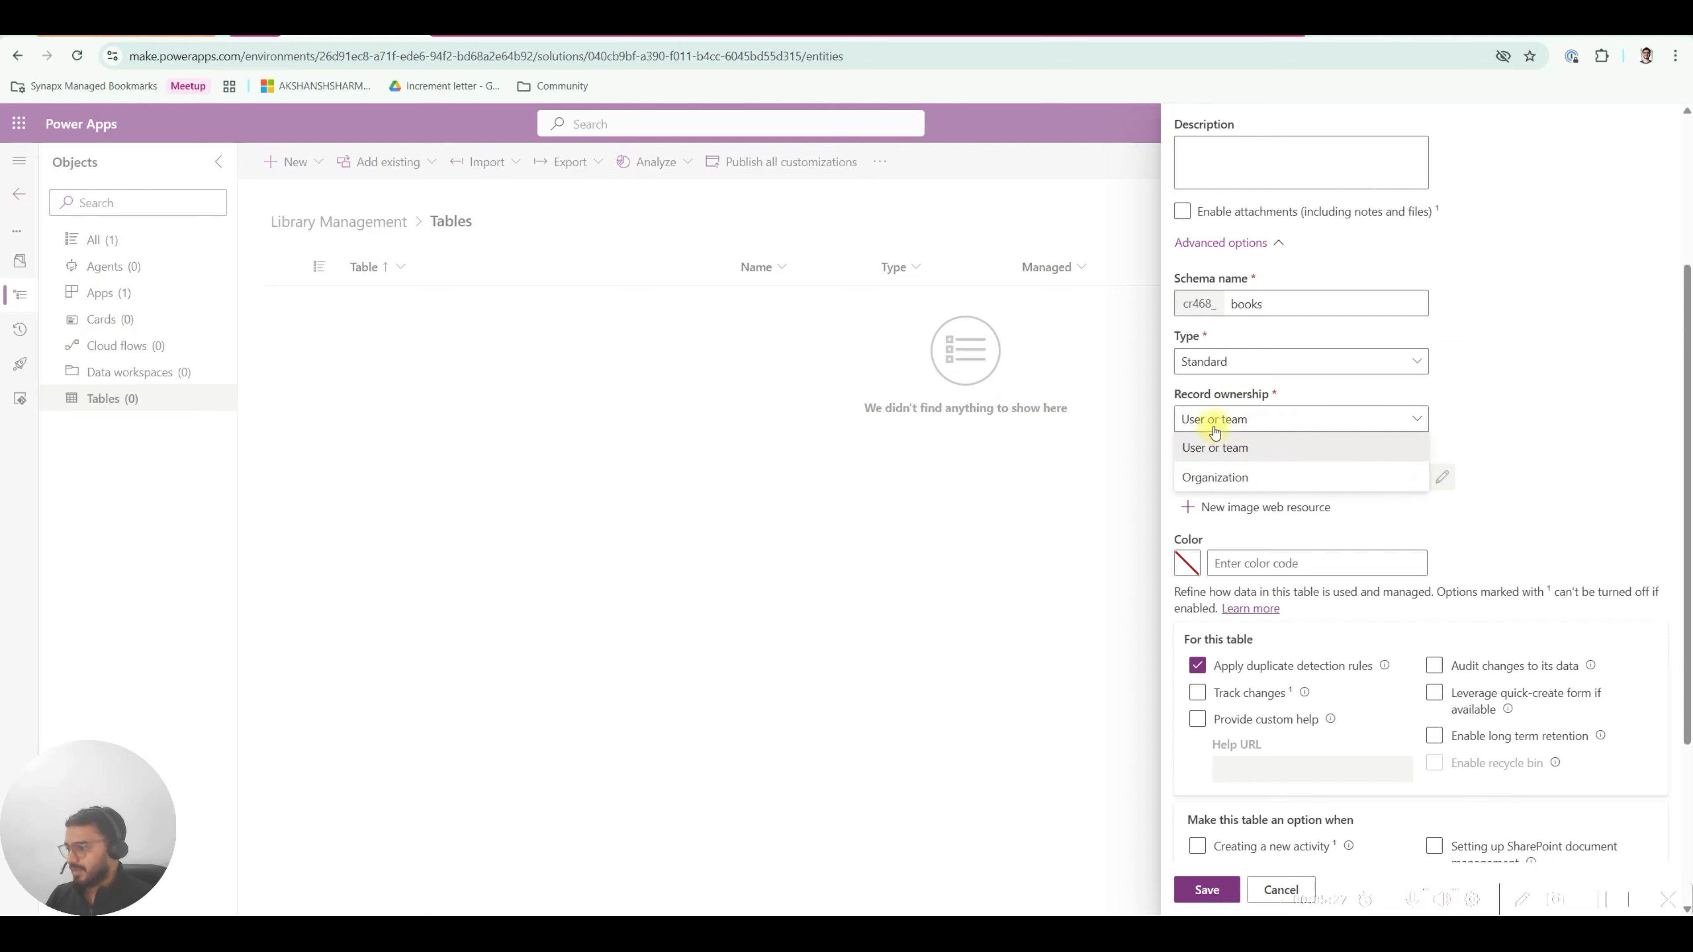
left_click_drag(1186, 396, 1269, 398)
left_click(1220, 398)
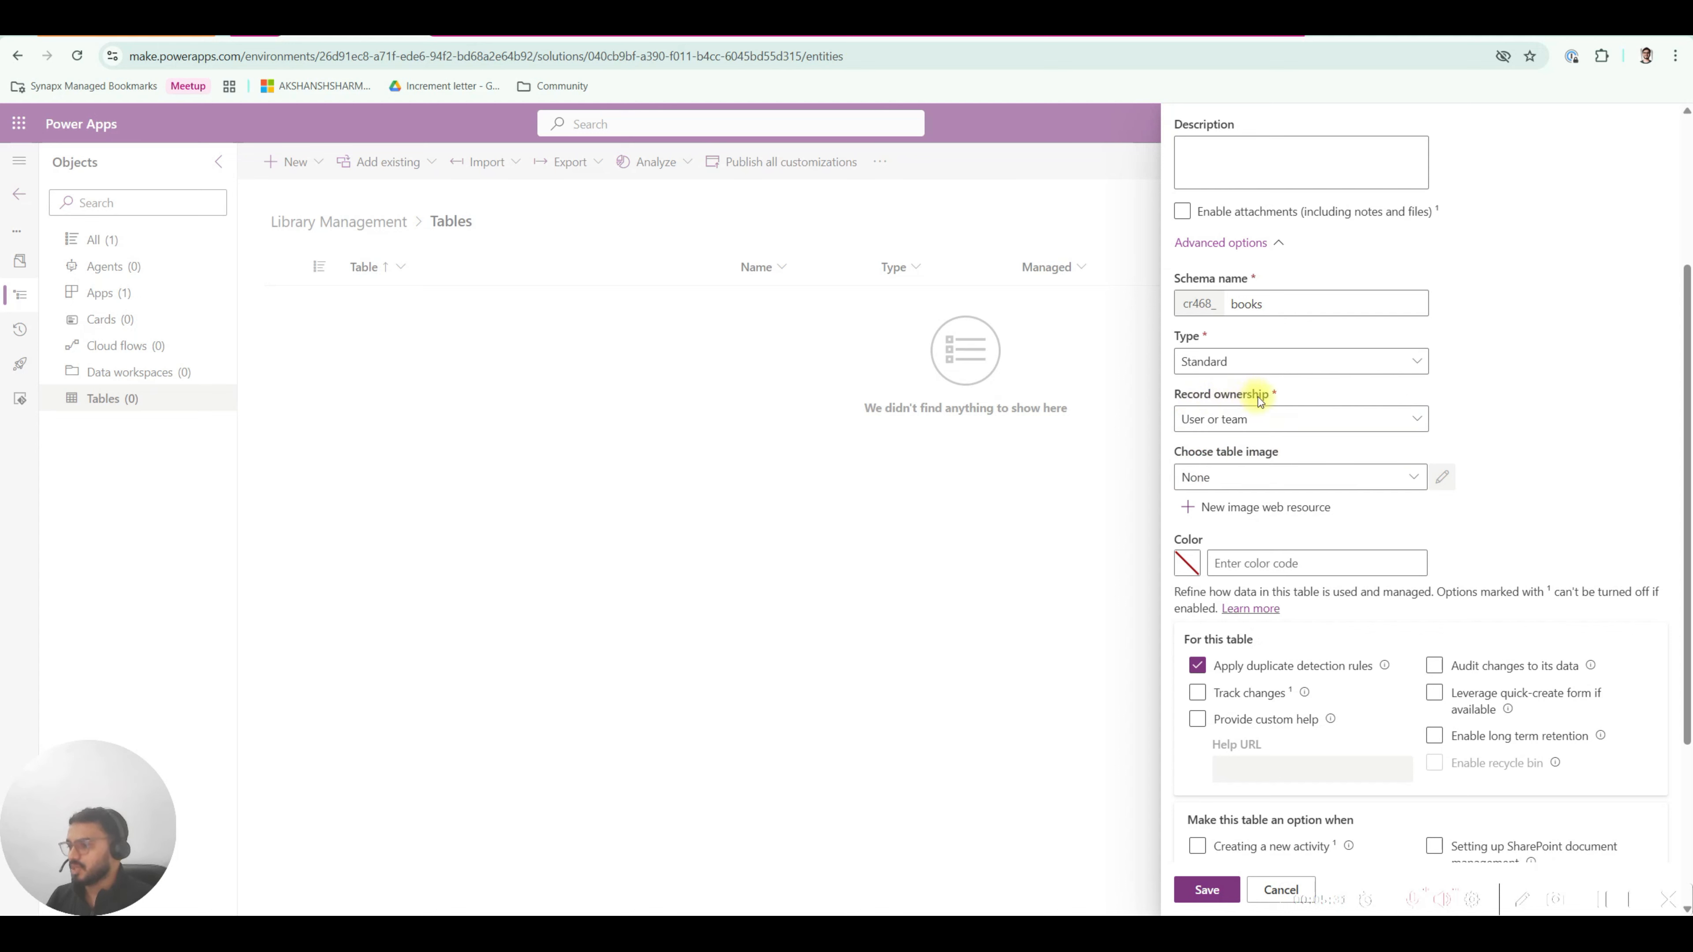
left_click_drag(1271, 398, 1177, 394)
left_click(1229, 395)
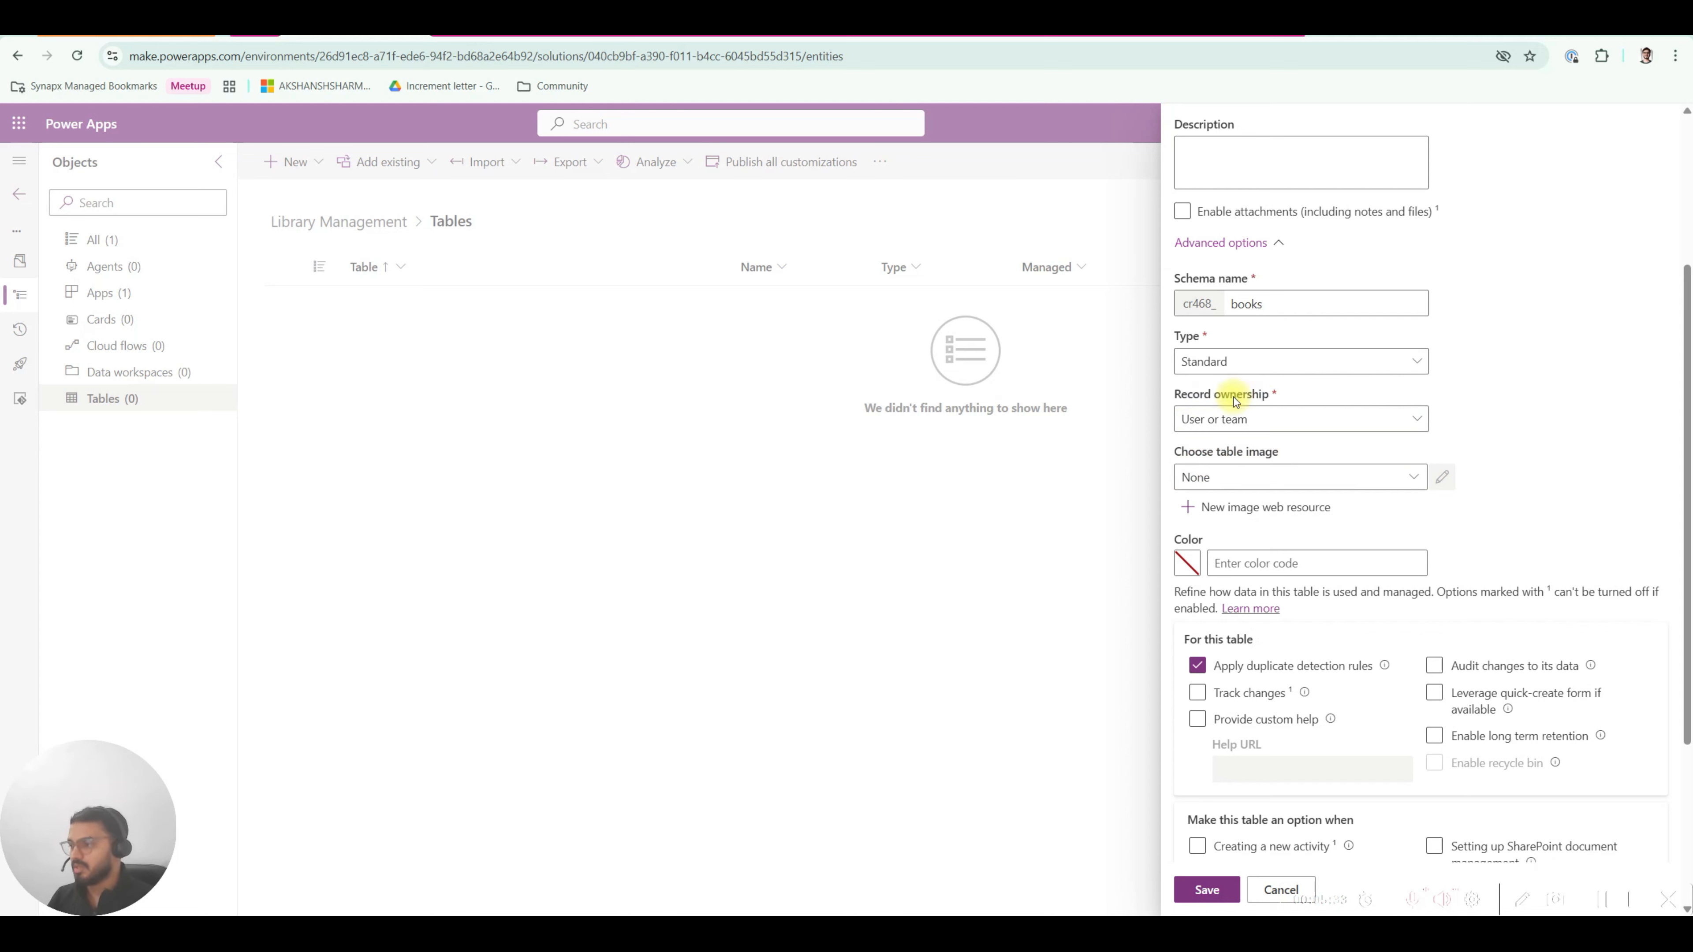
left_click(1228, 418)
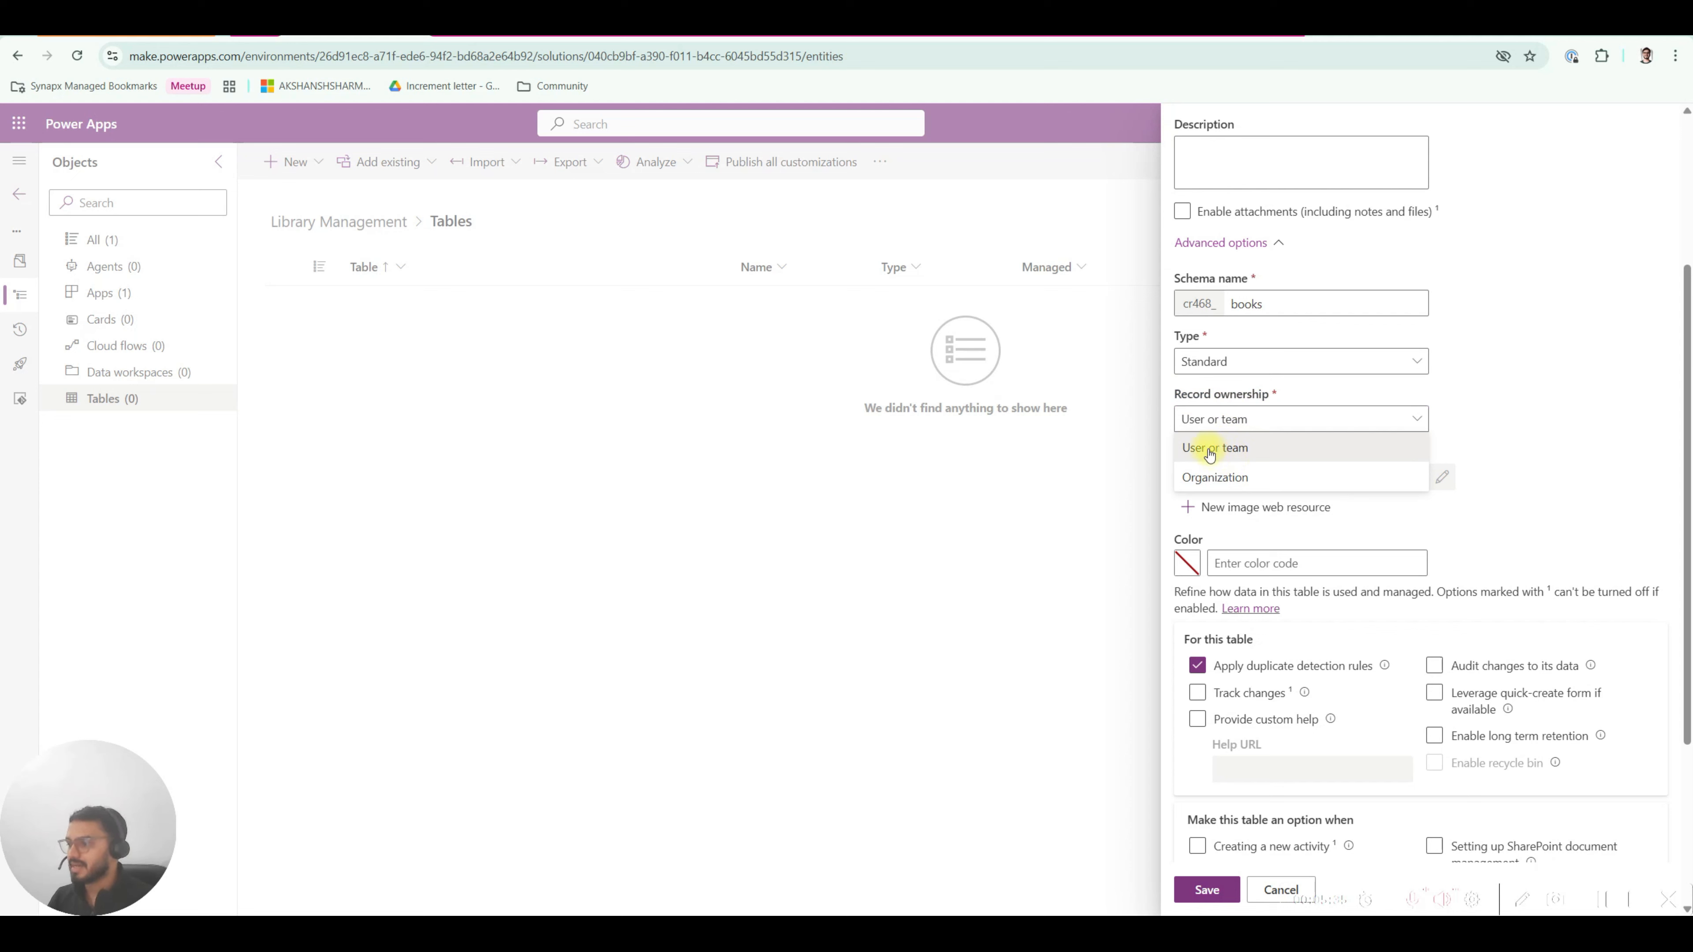
left_click_drag(1175, 393, 1270, 394)
left_click(1251, 392)
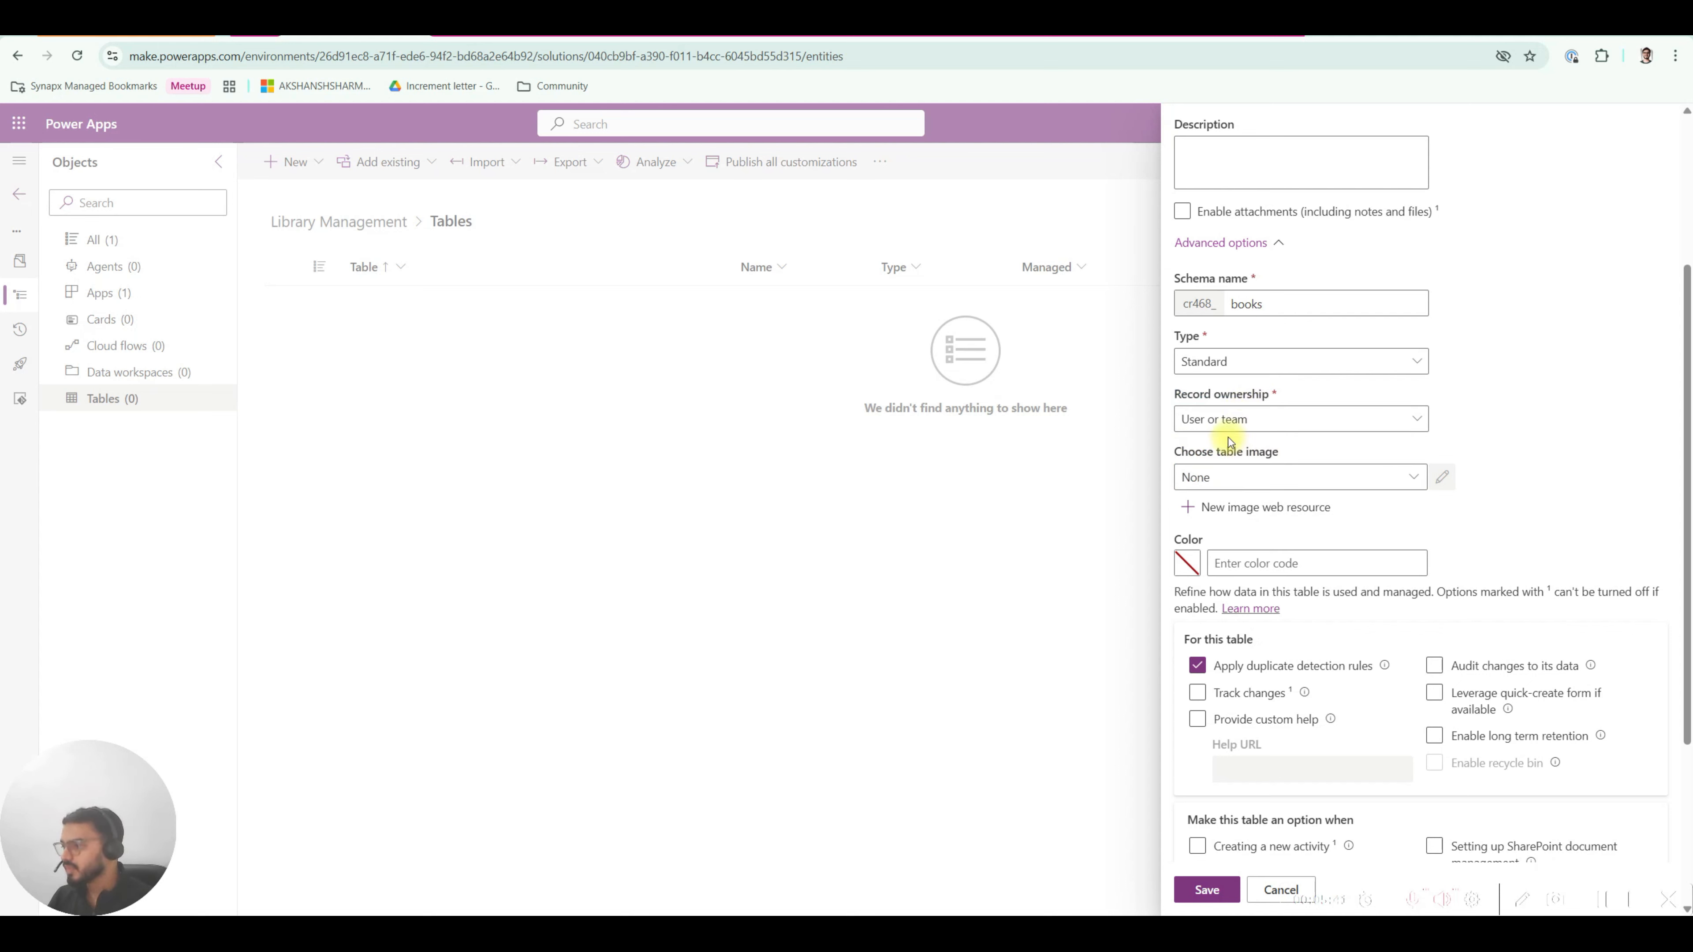
left_click(1220, 420)
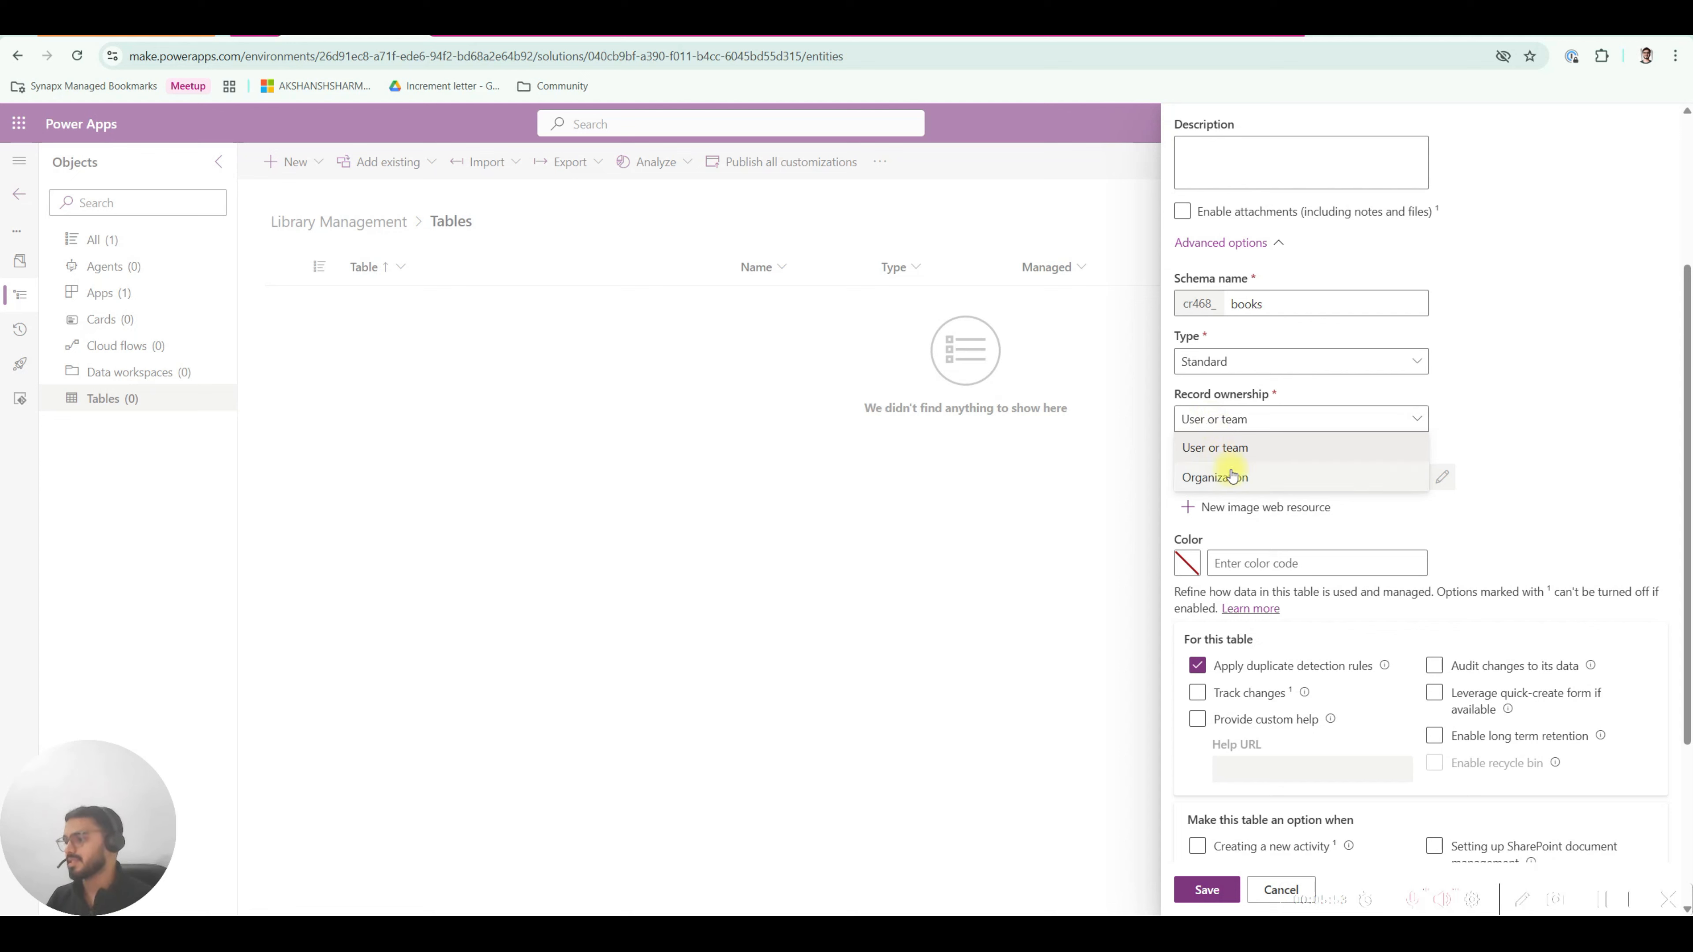
left_click(1555, 494)
scroll(1292, 534, "down", 2)
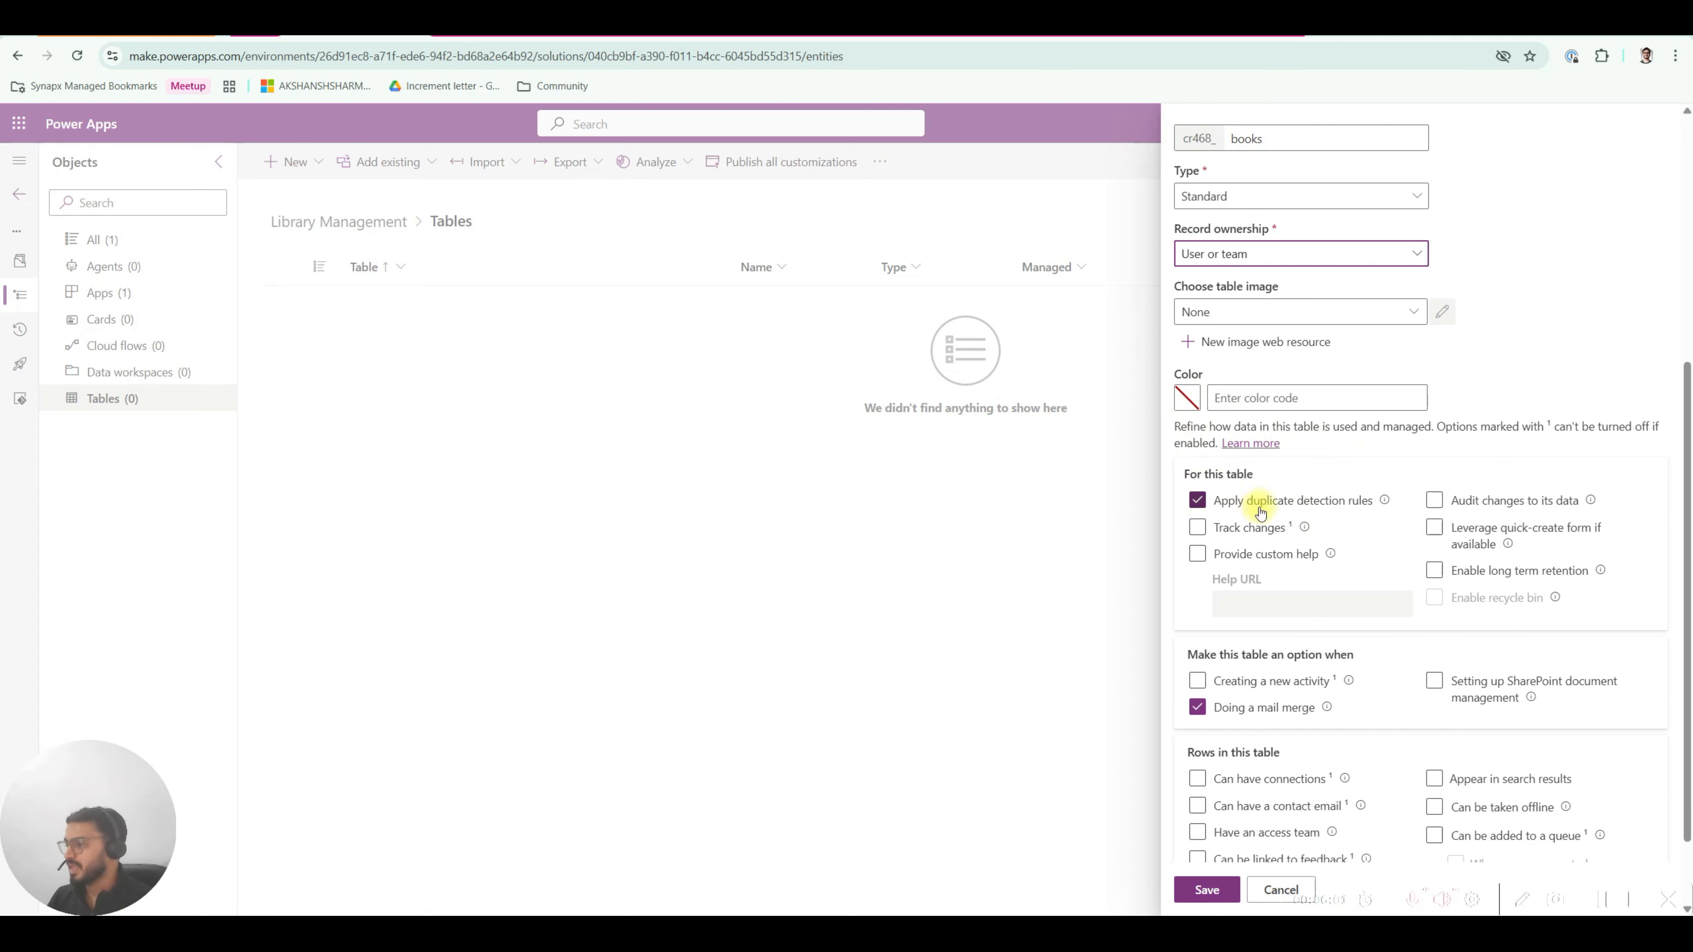
scroll(1253, 507, "down", 1)
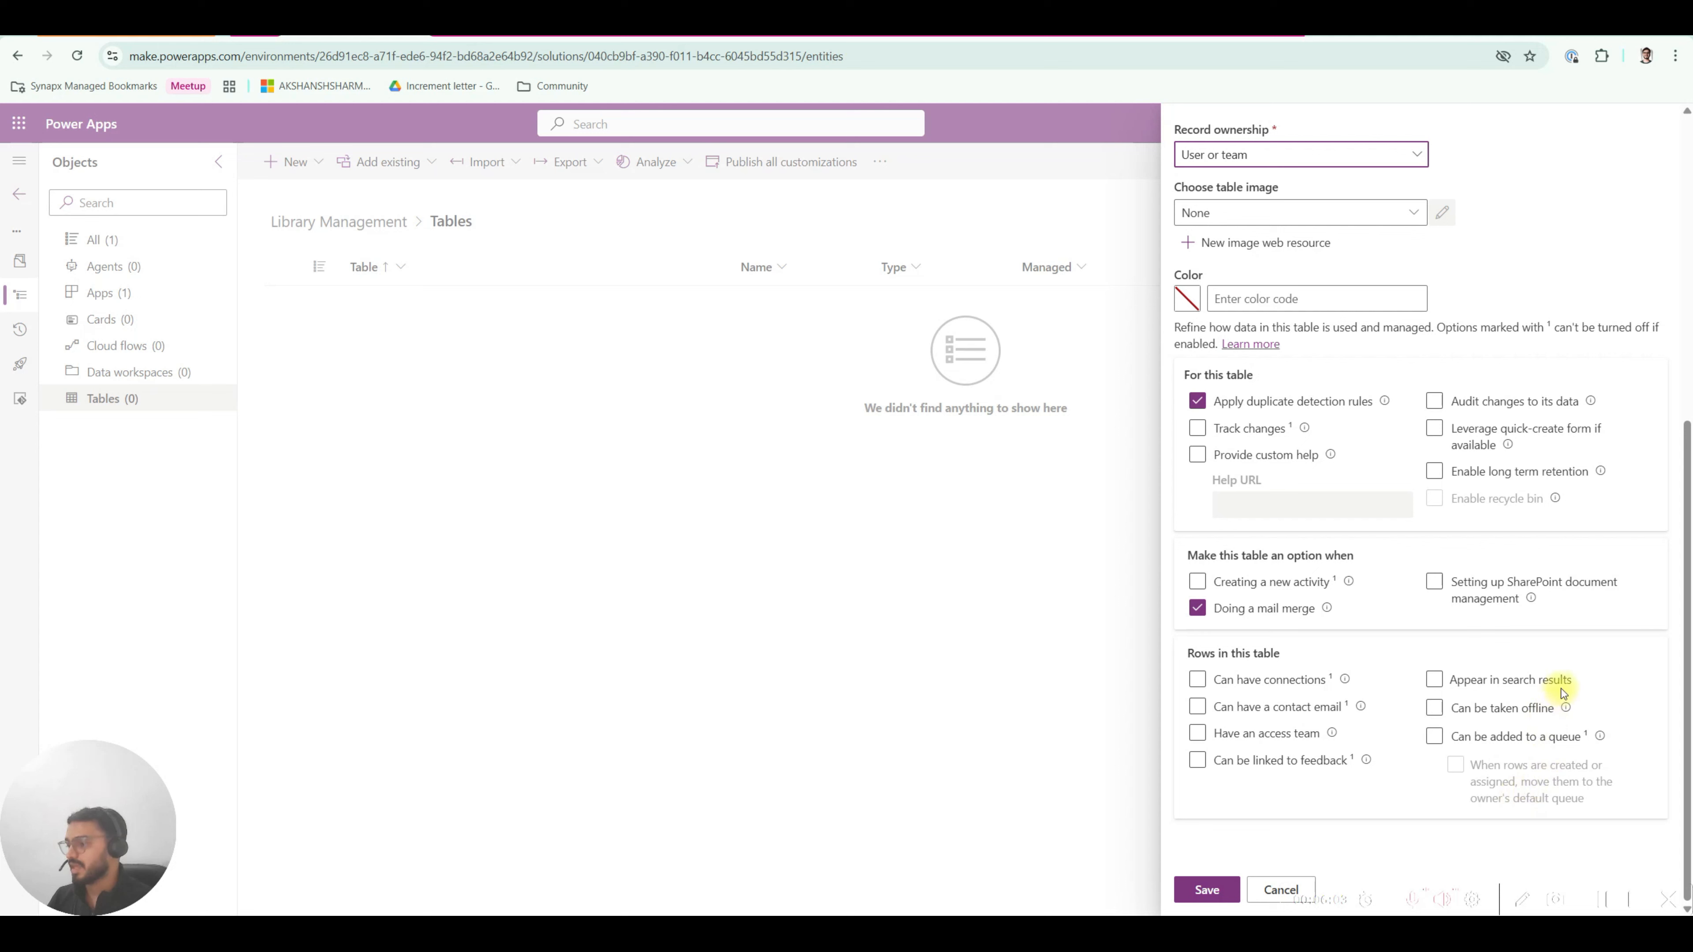
left_click(1470, 704)
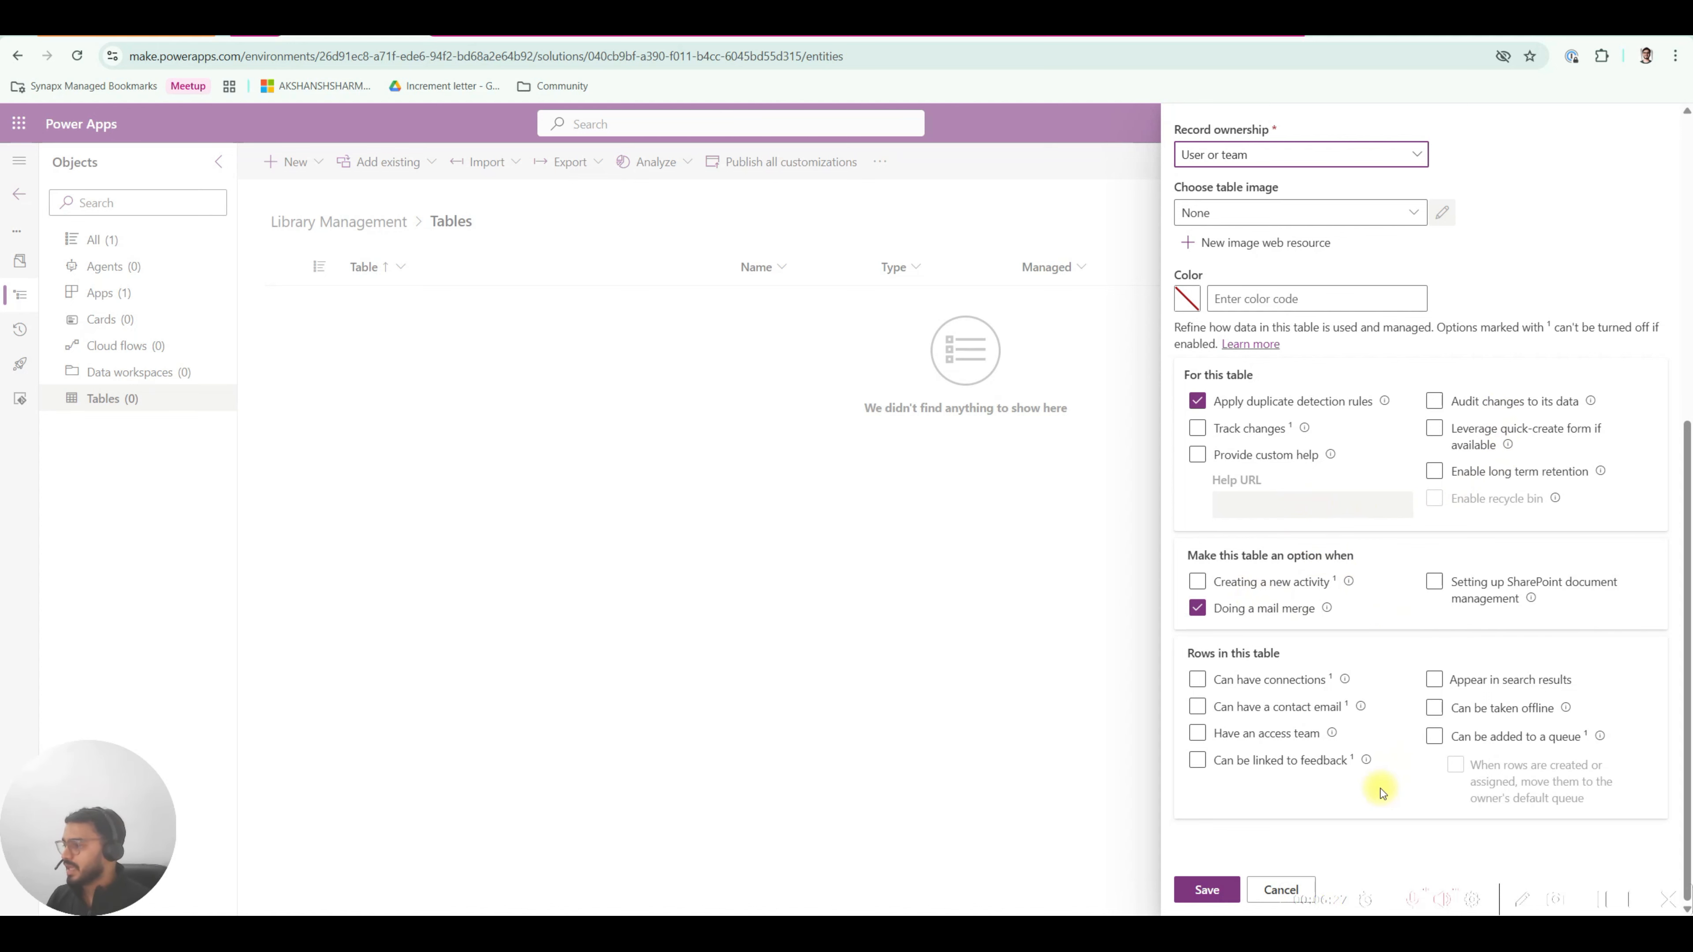
scroll(1382, 787, "up", 1)
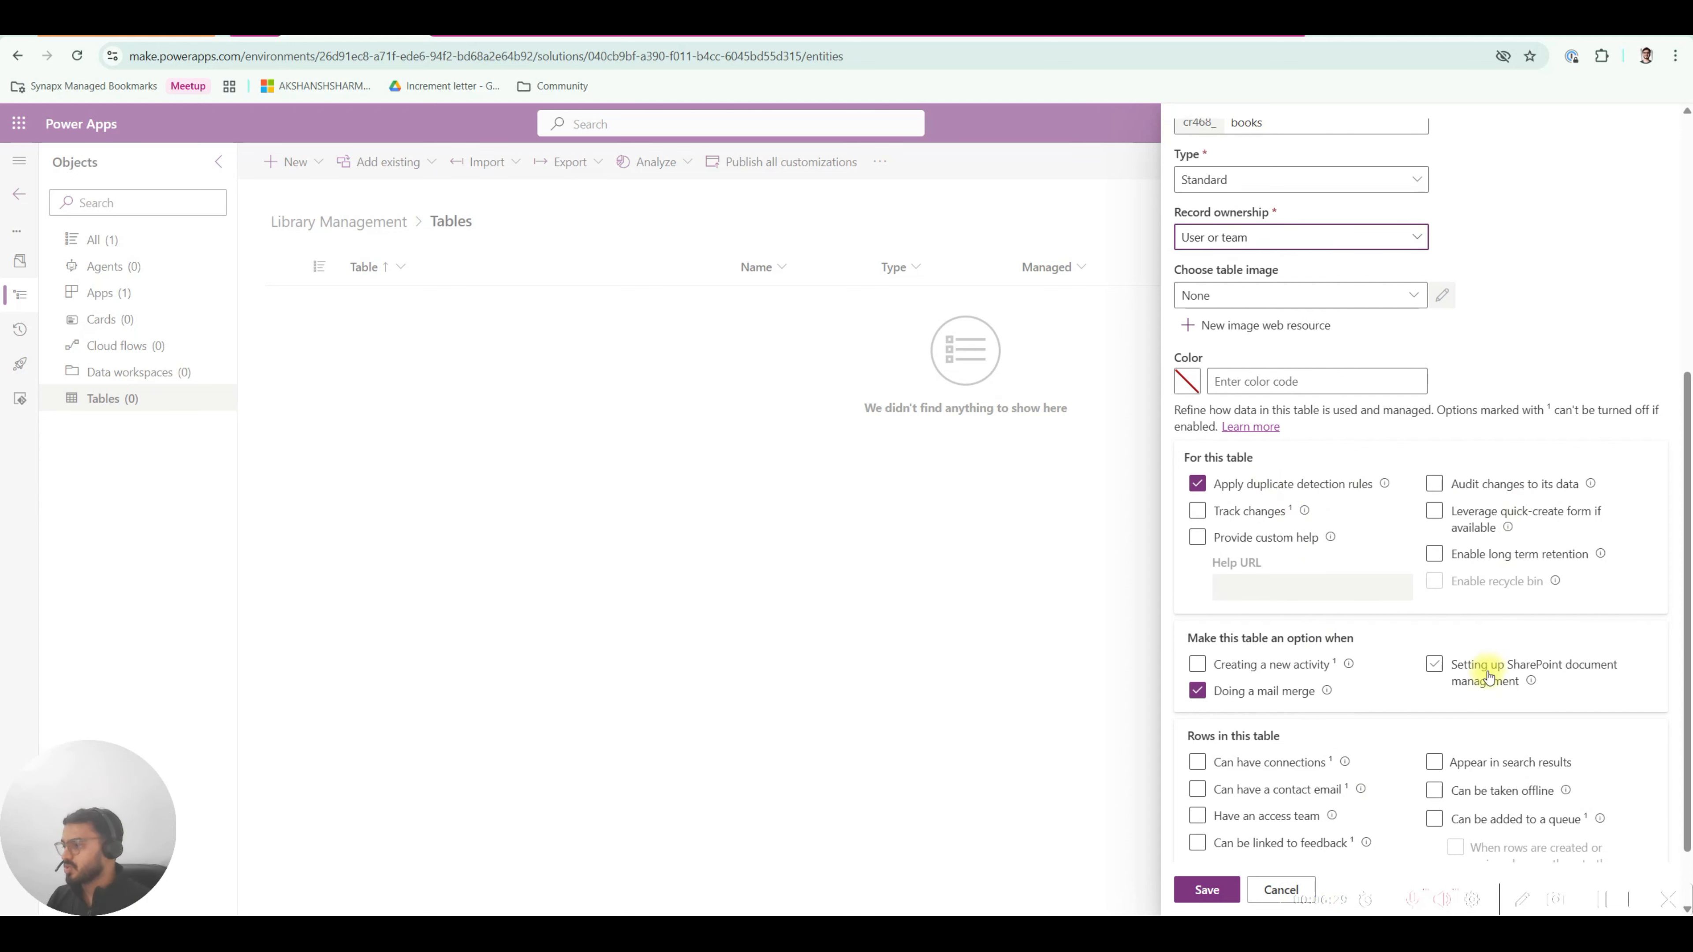
scroll(1415, 695, "down", 1)
scroll(1396, 809, "up", 1)
scroll(1397, 813, "down", 1)
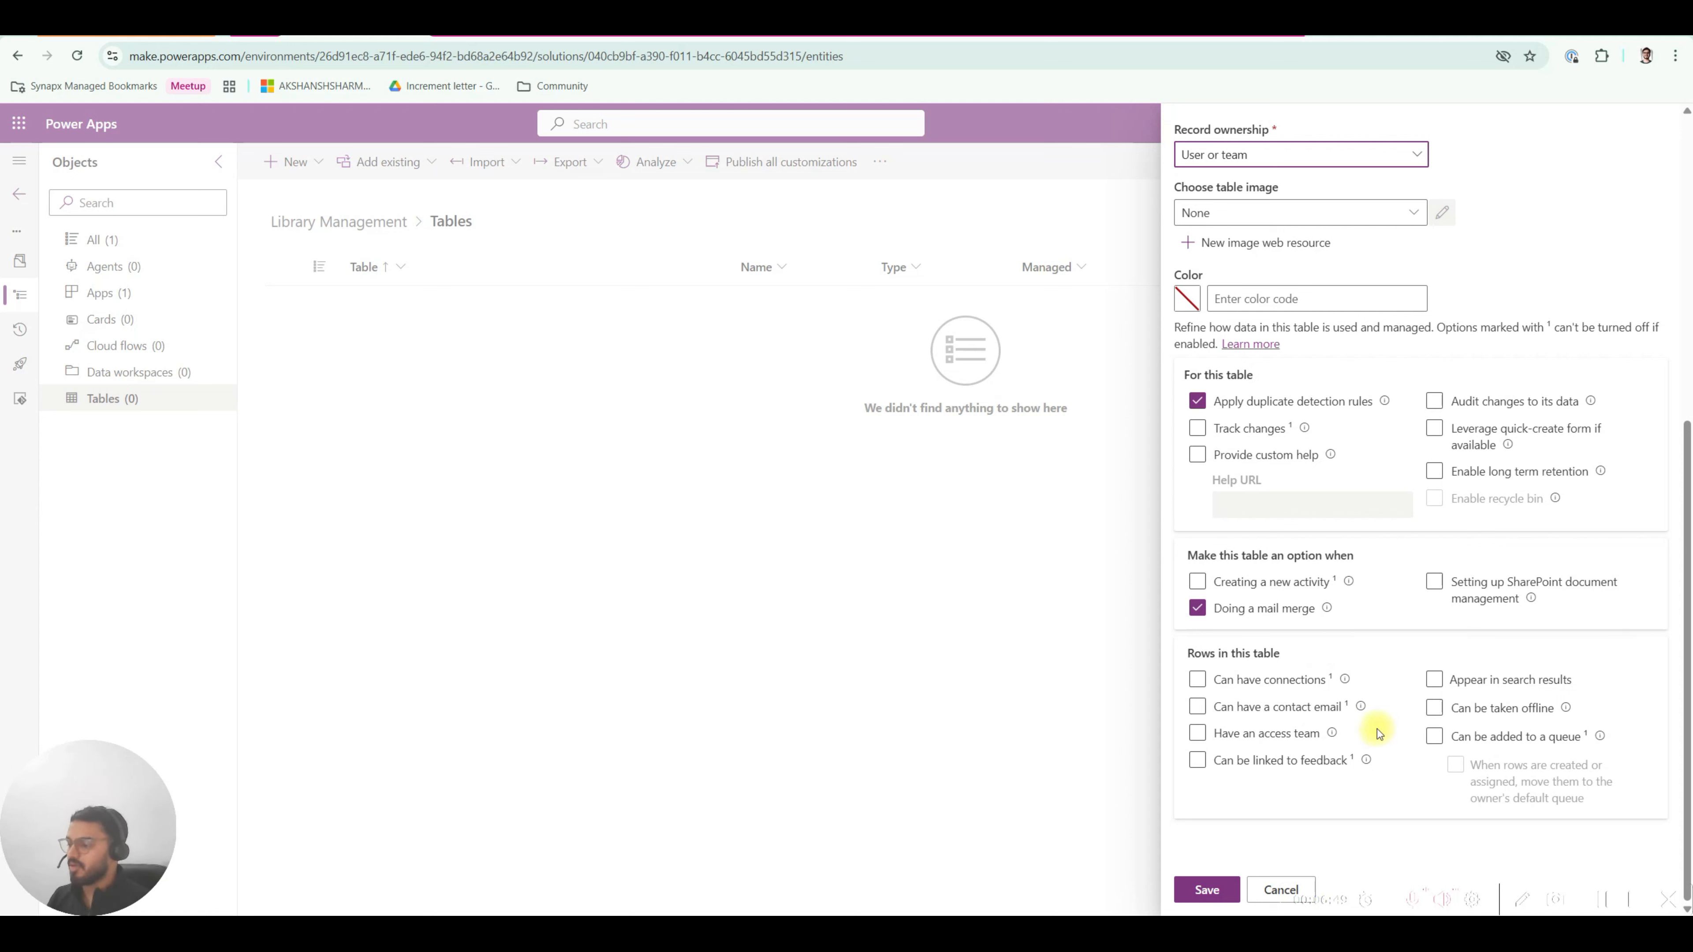
Scroll back up and collapse the books table's Advanced options.
scroll(1376, 730, "up", 5)
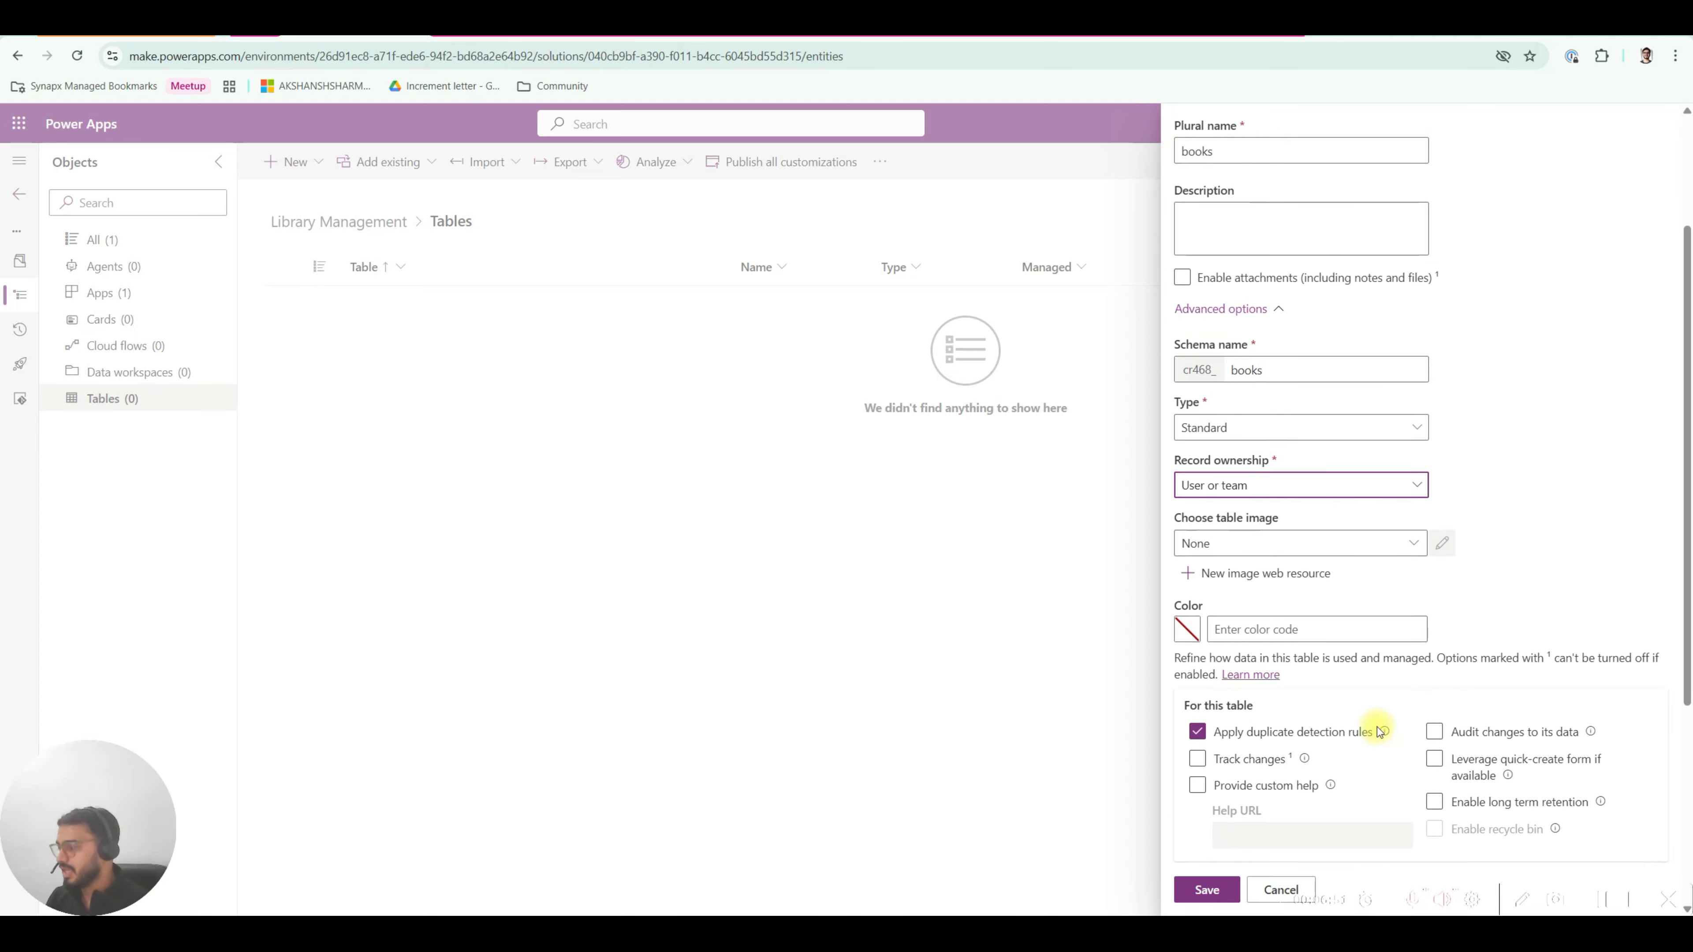
scroll(1365, 606, "up", 2)
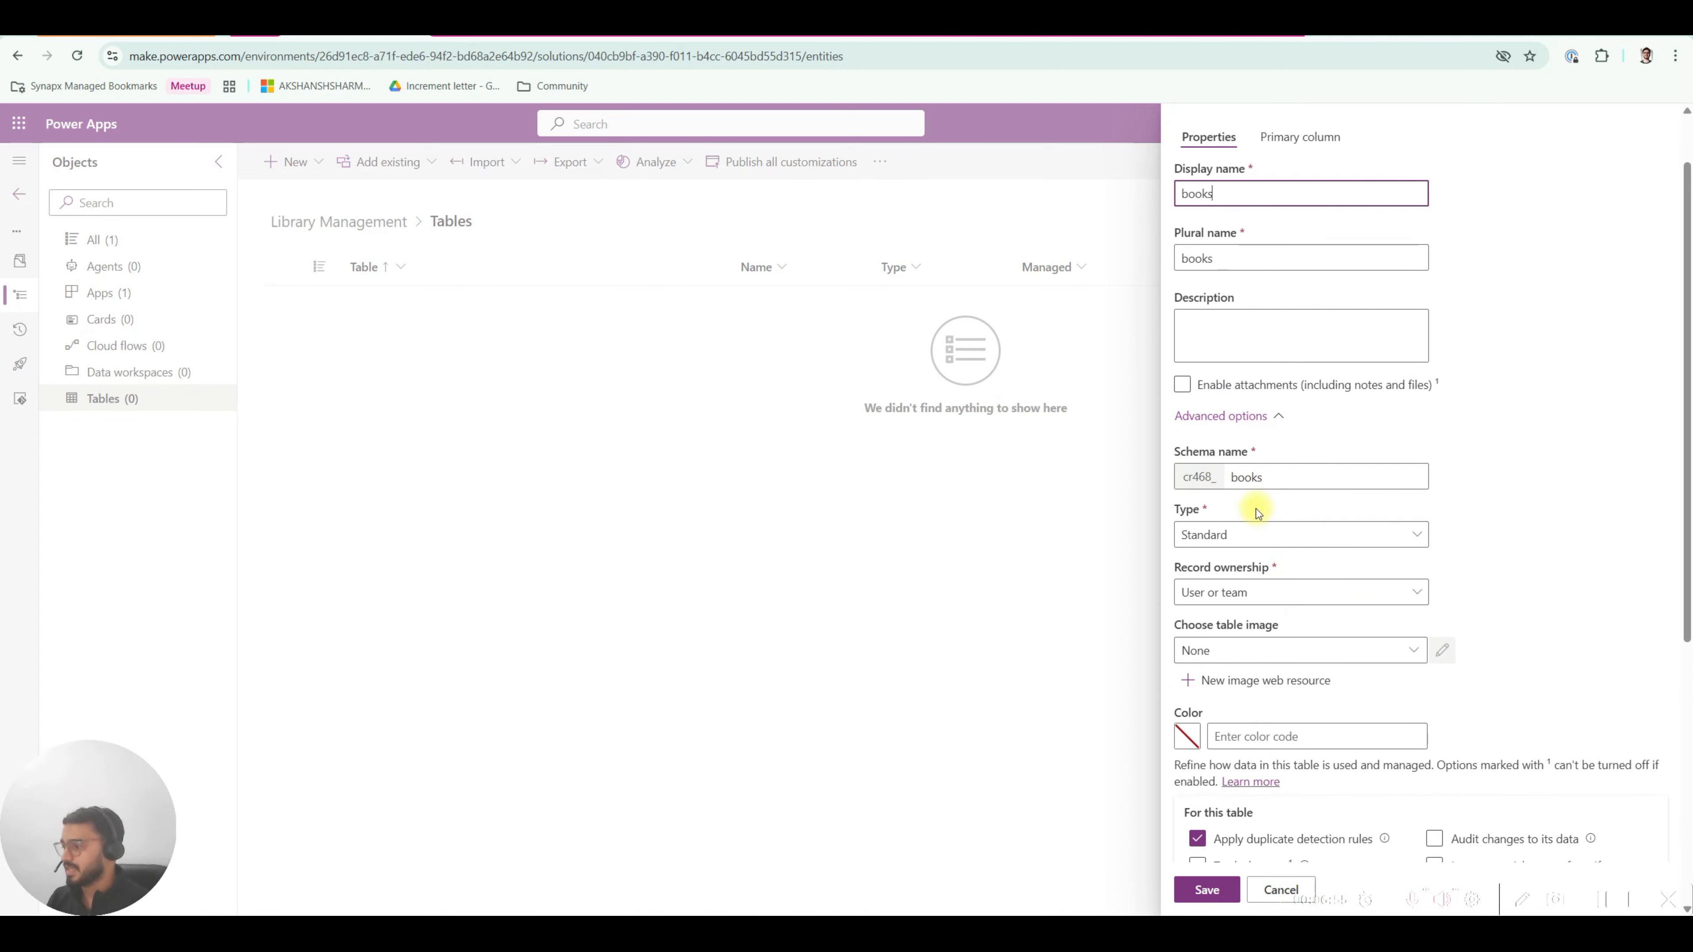
scroll(1285, 650, "down", 2)
scroll(1247, 672, "up", 1)
left_click(1231, 335)
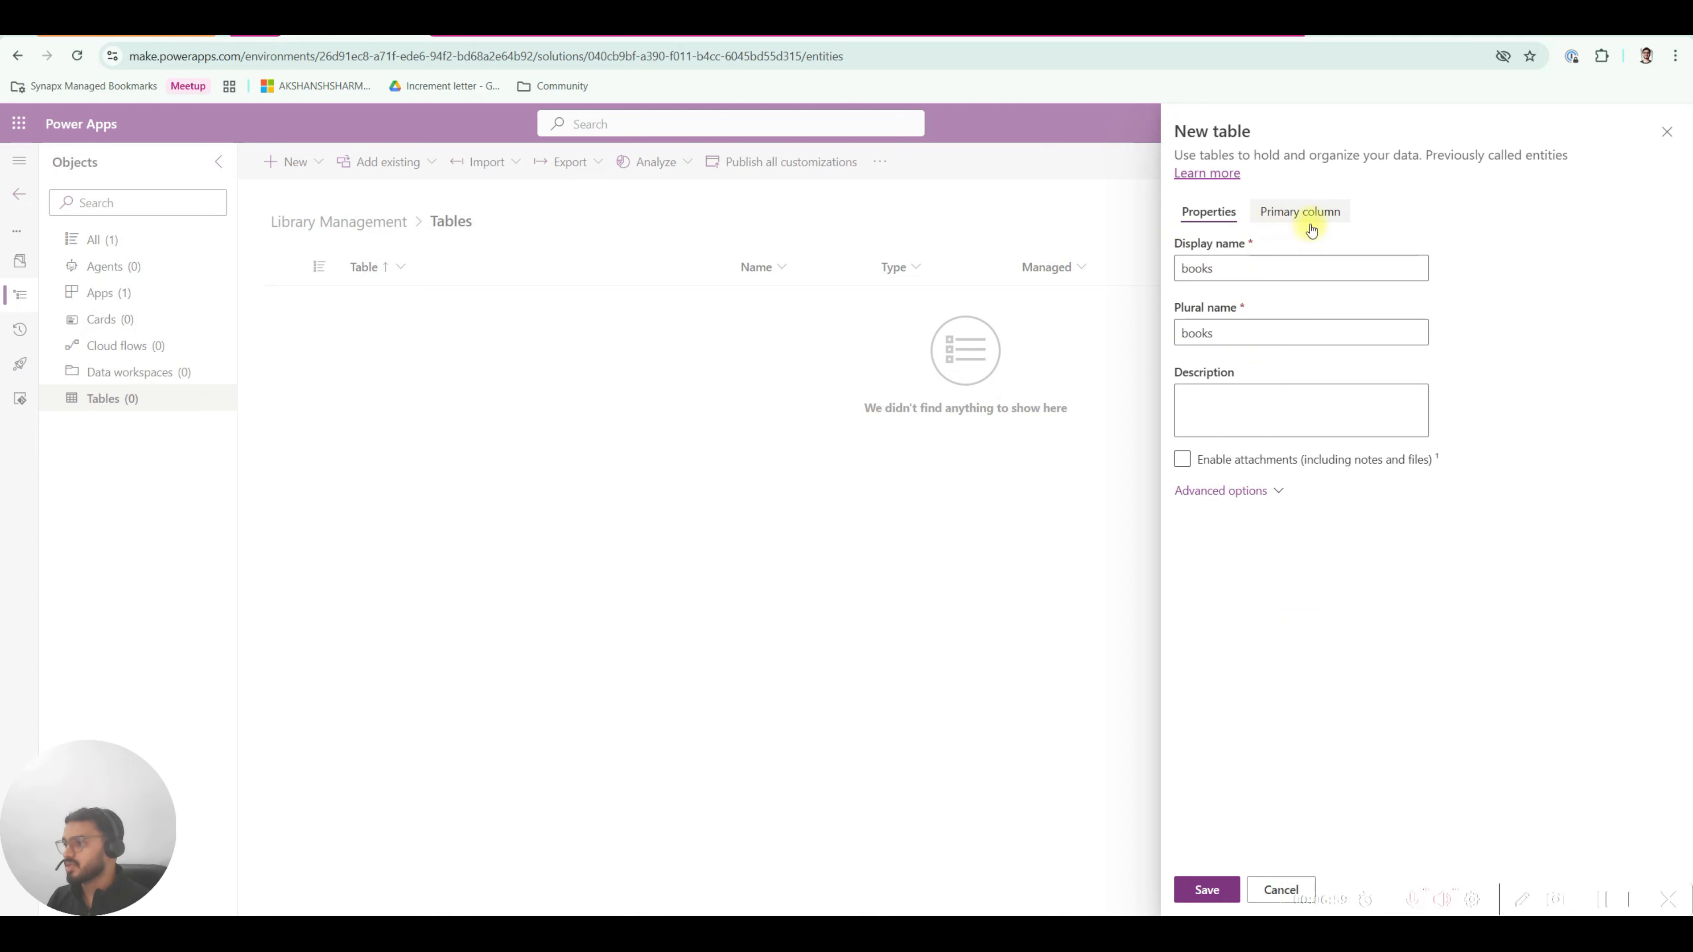
Review the Name primary column settings, then save the books table.
left_click(1276, 212)
left_click_drag(1174, 242, 1240, 246)
left_click(1219, 251)
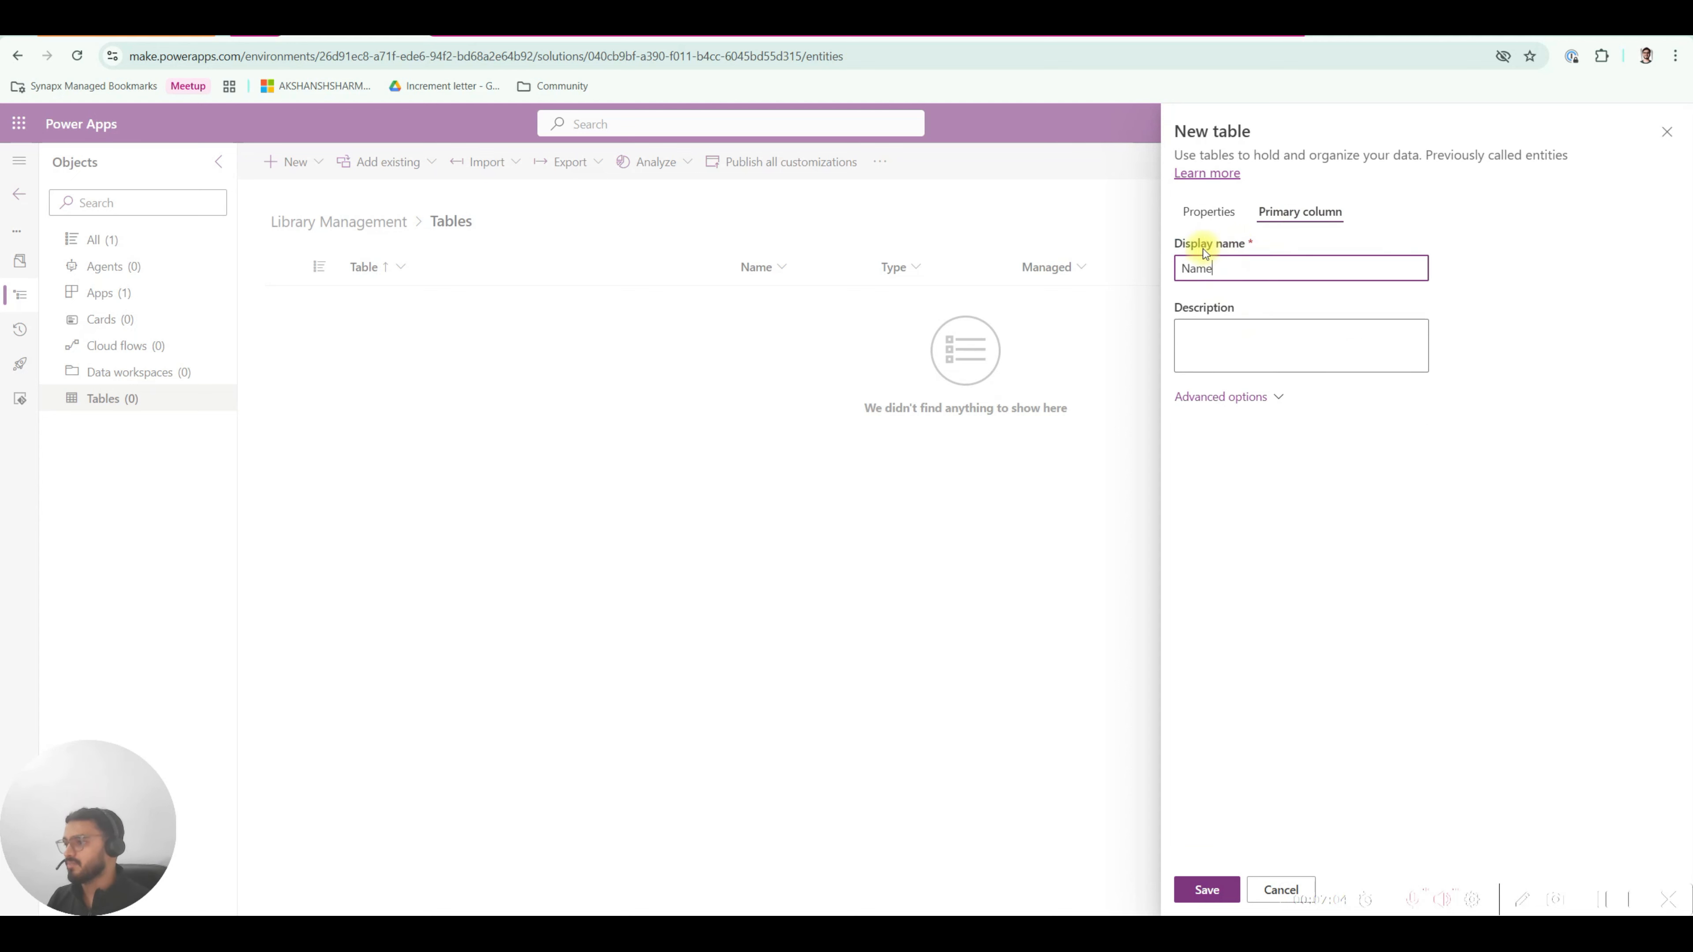
left_click(1251, 399)
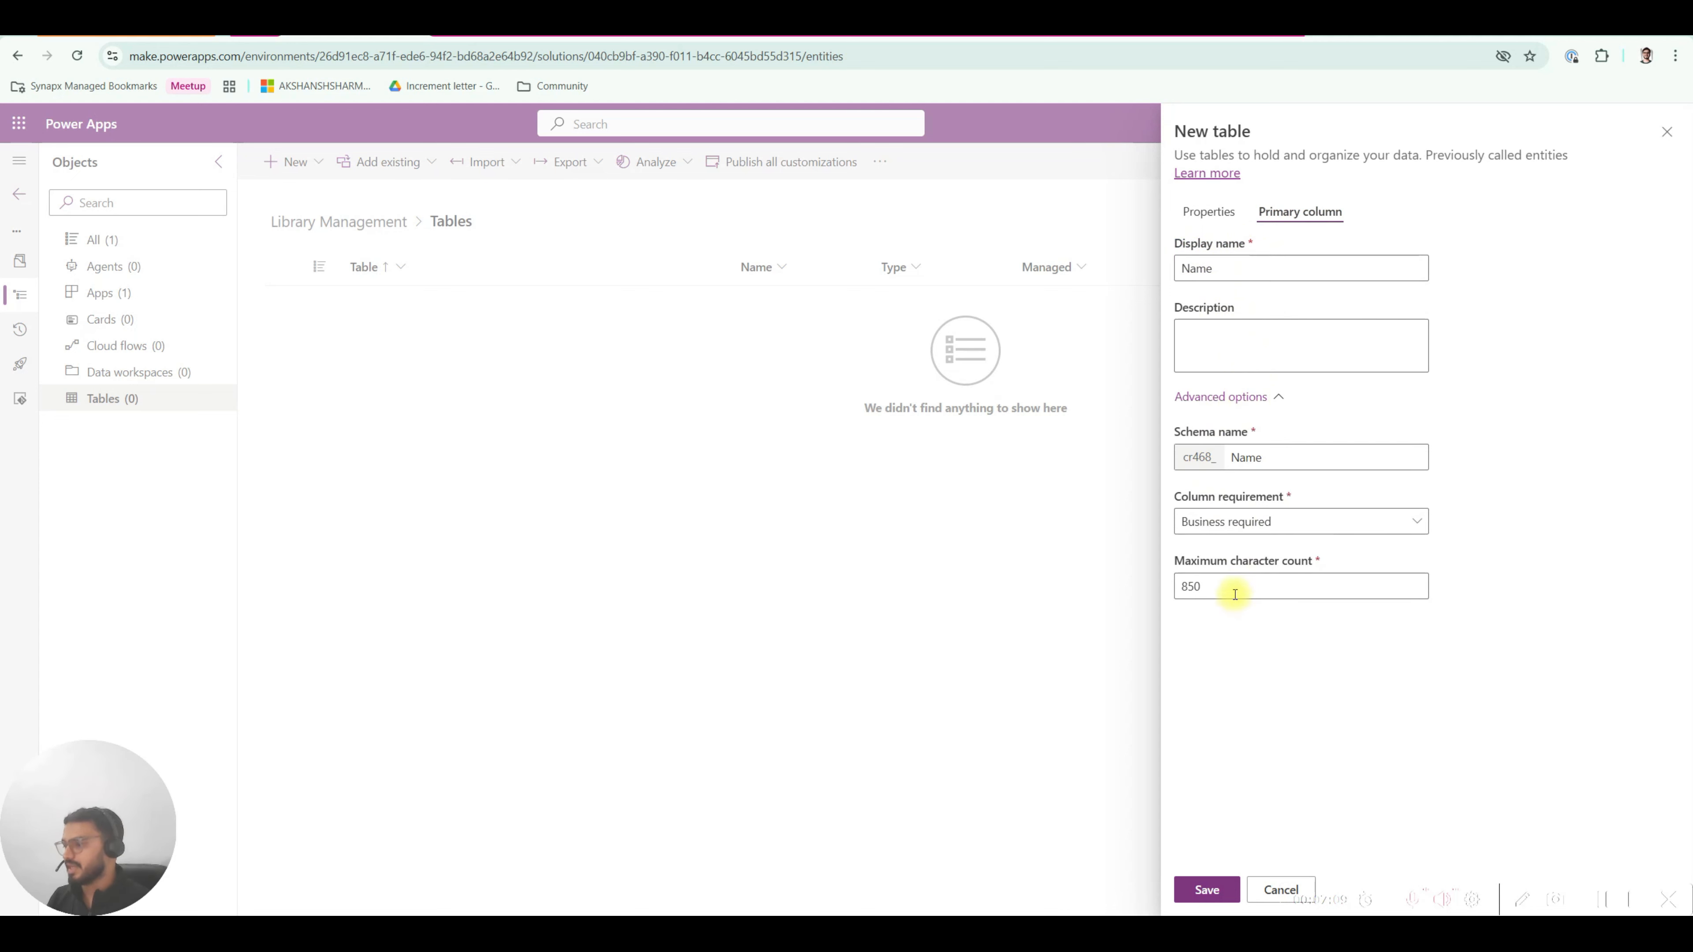
left_click(1221, 396)
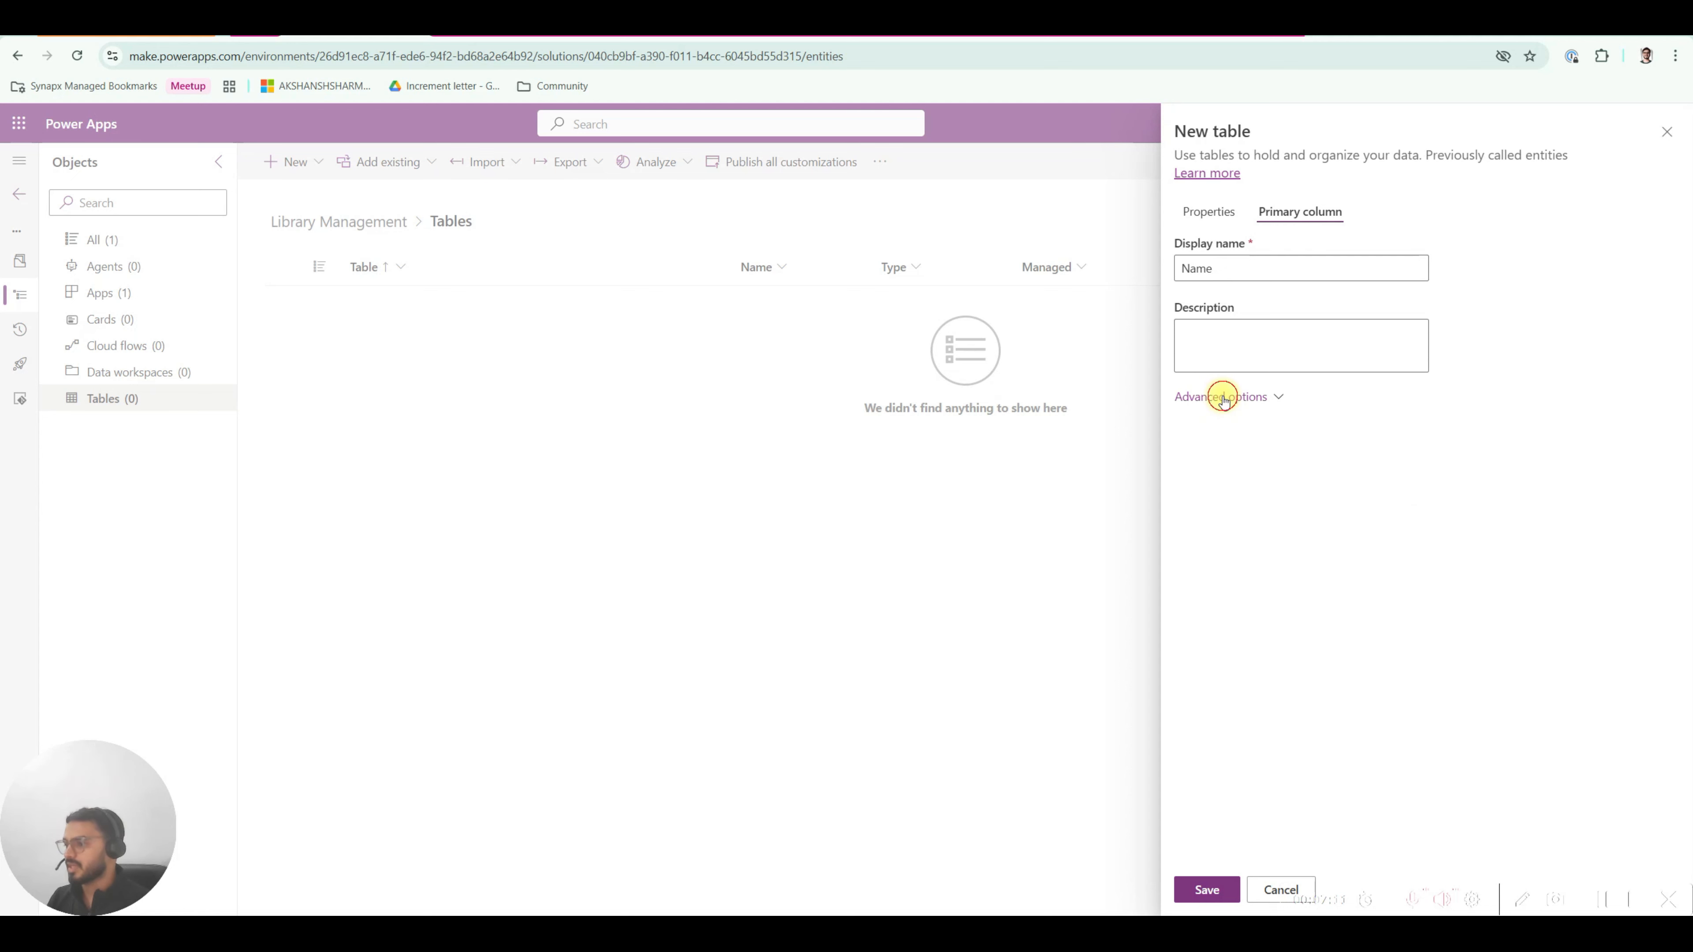
left_click(1209, 268)
left_click_drag(1219, 268, 1191, 295)
left_click(1194, 298)
left_click(1201, 213)
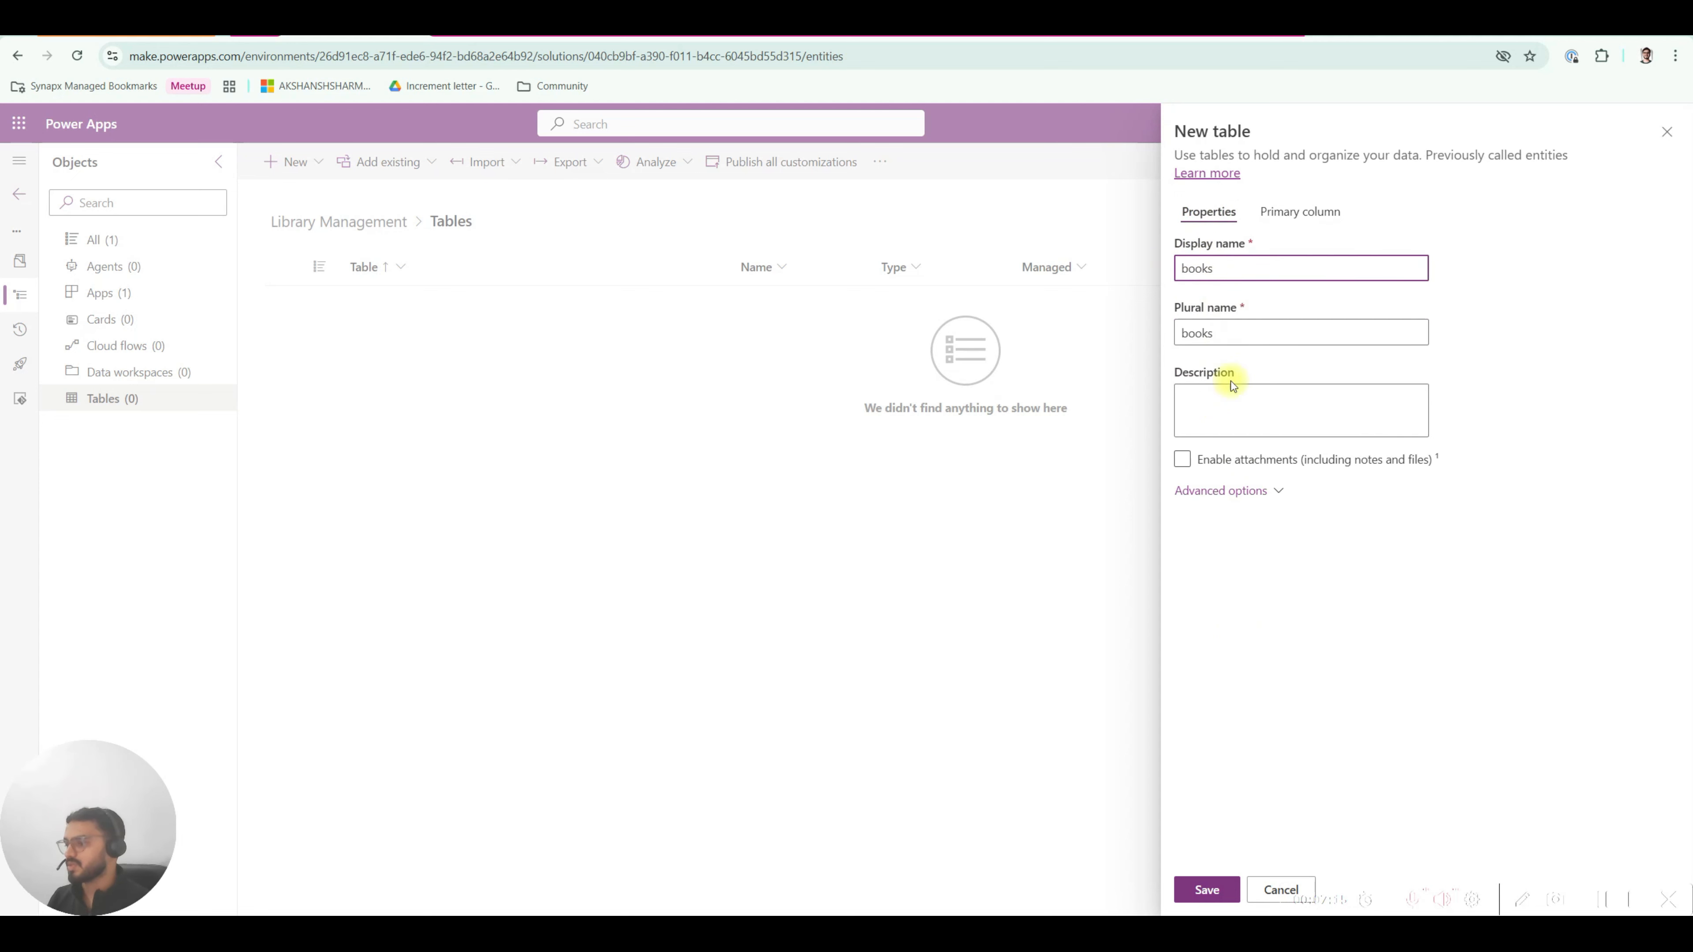
left_click(1207, 891)
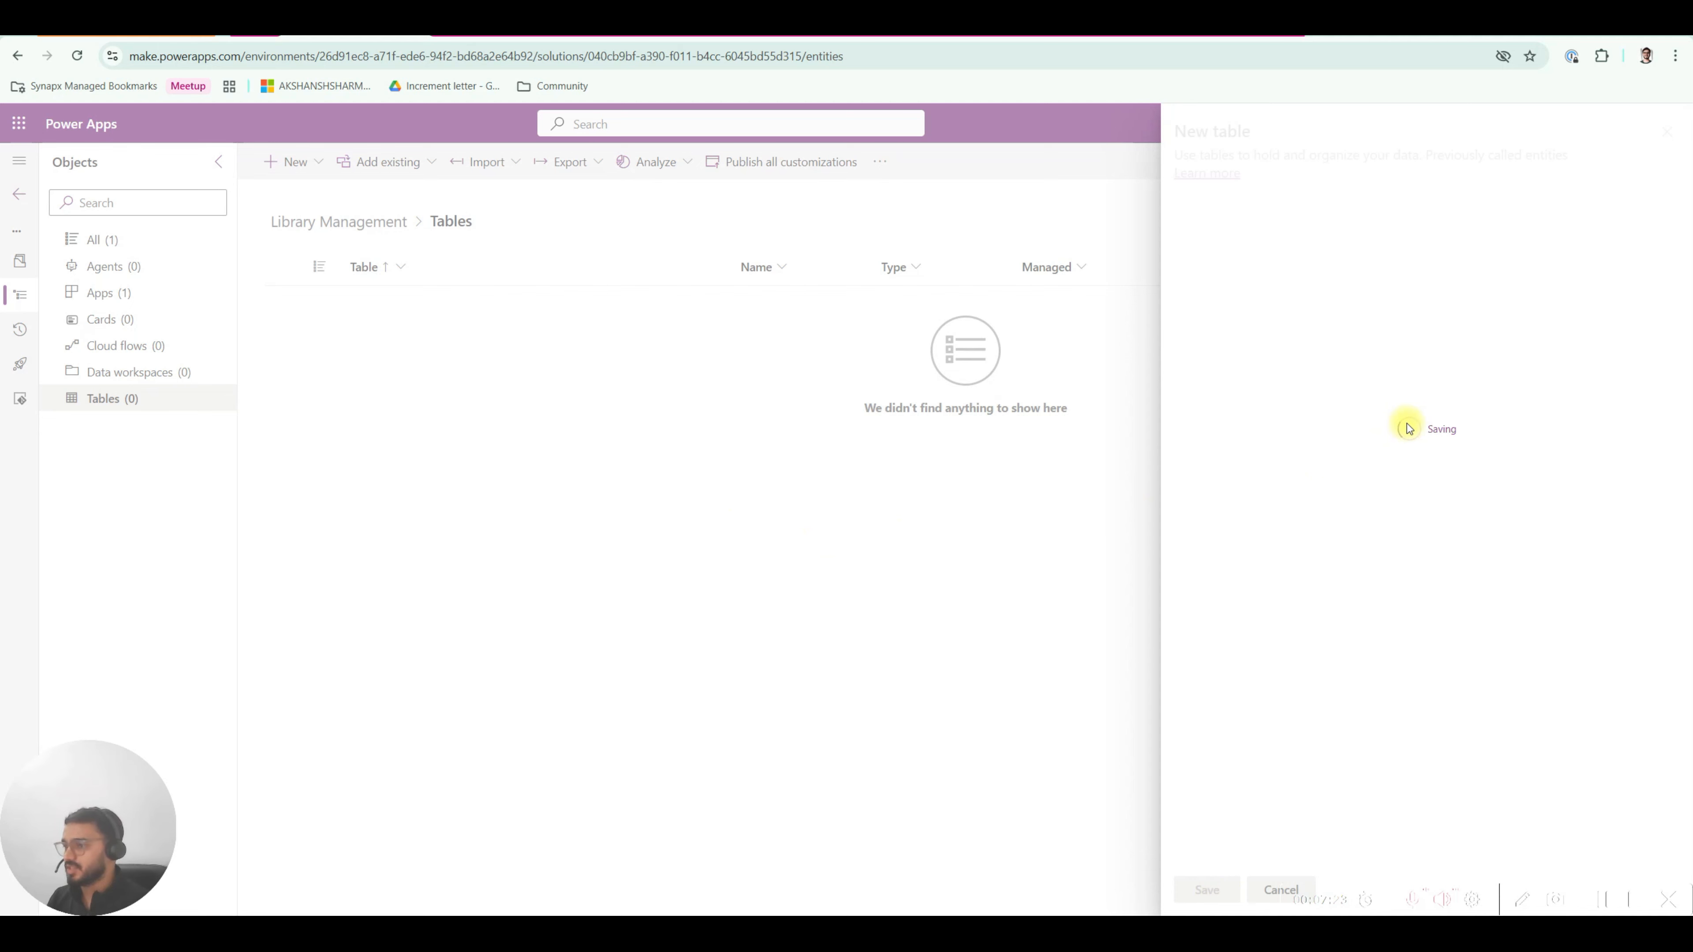
Highlight the books author_id link to authors in dbdiagram.io, then return to Power Apps.
left_click(1063, 42)
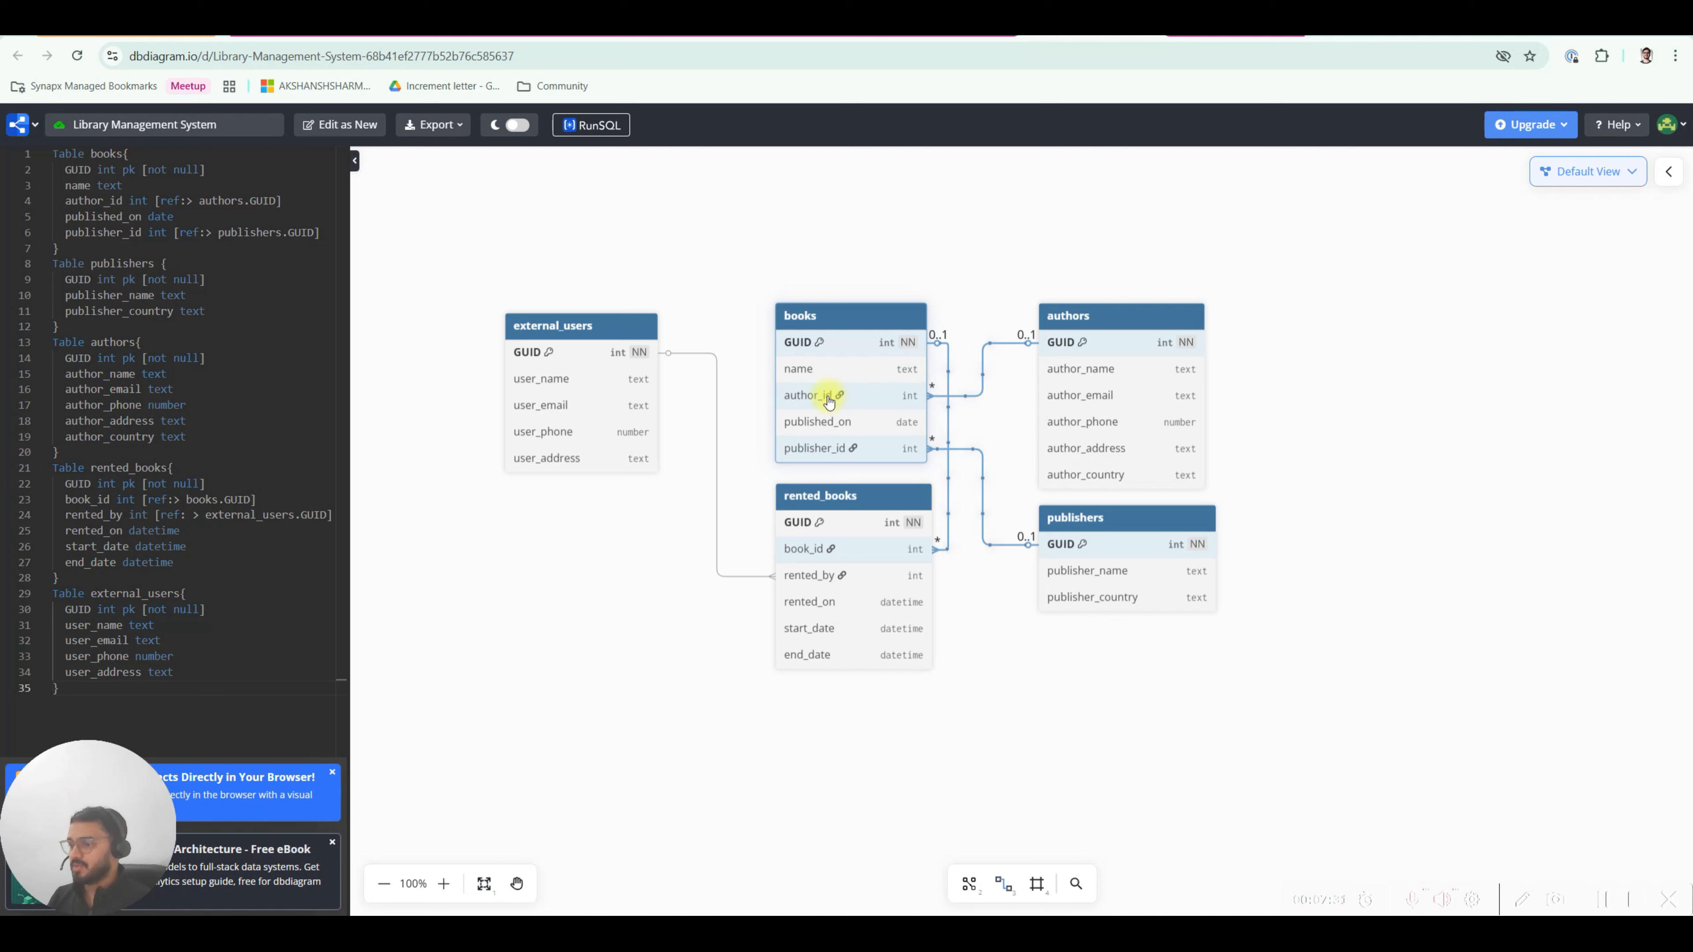
left_click(932, 399)
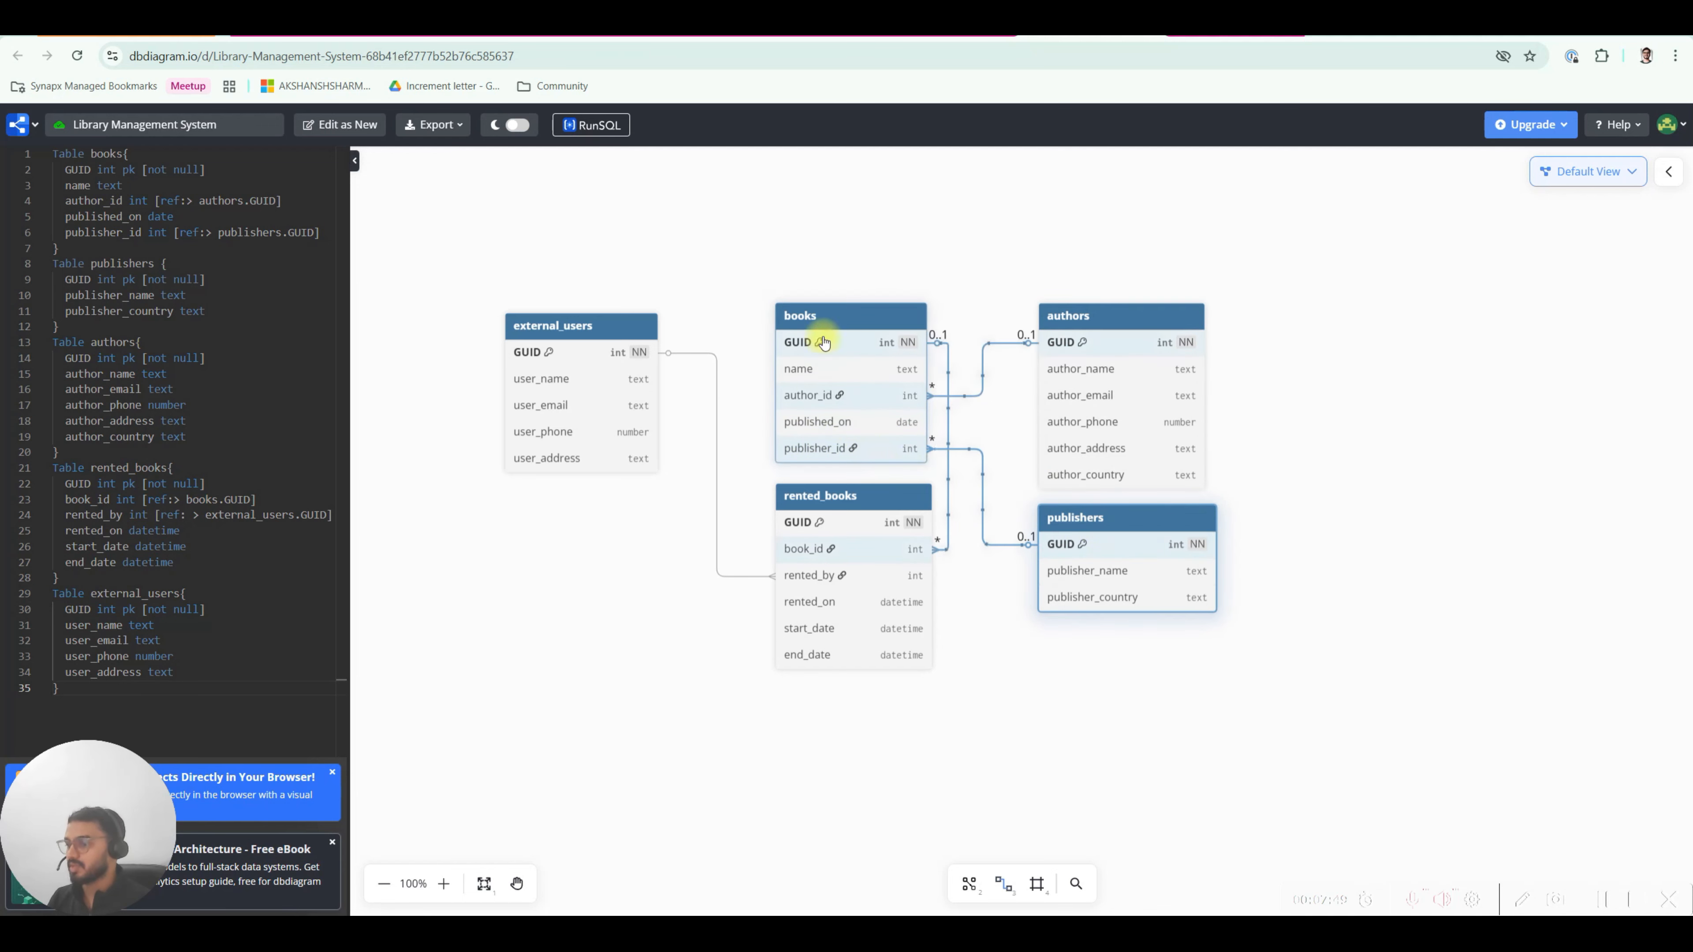
left_click(386, 28)
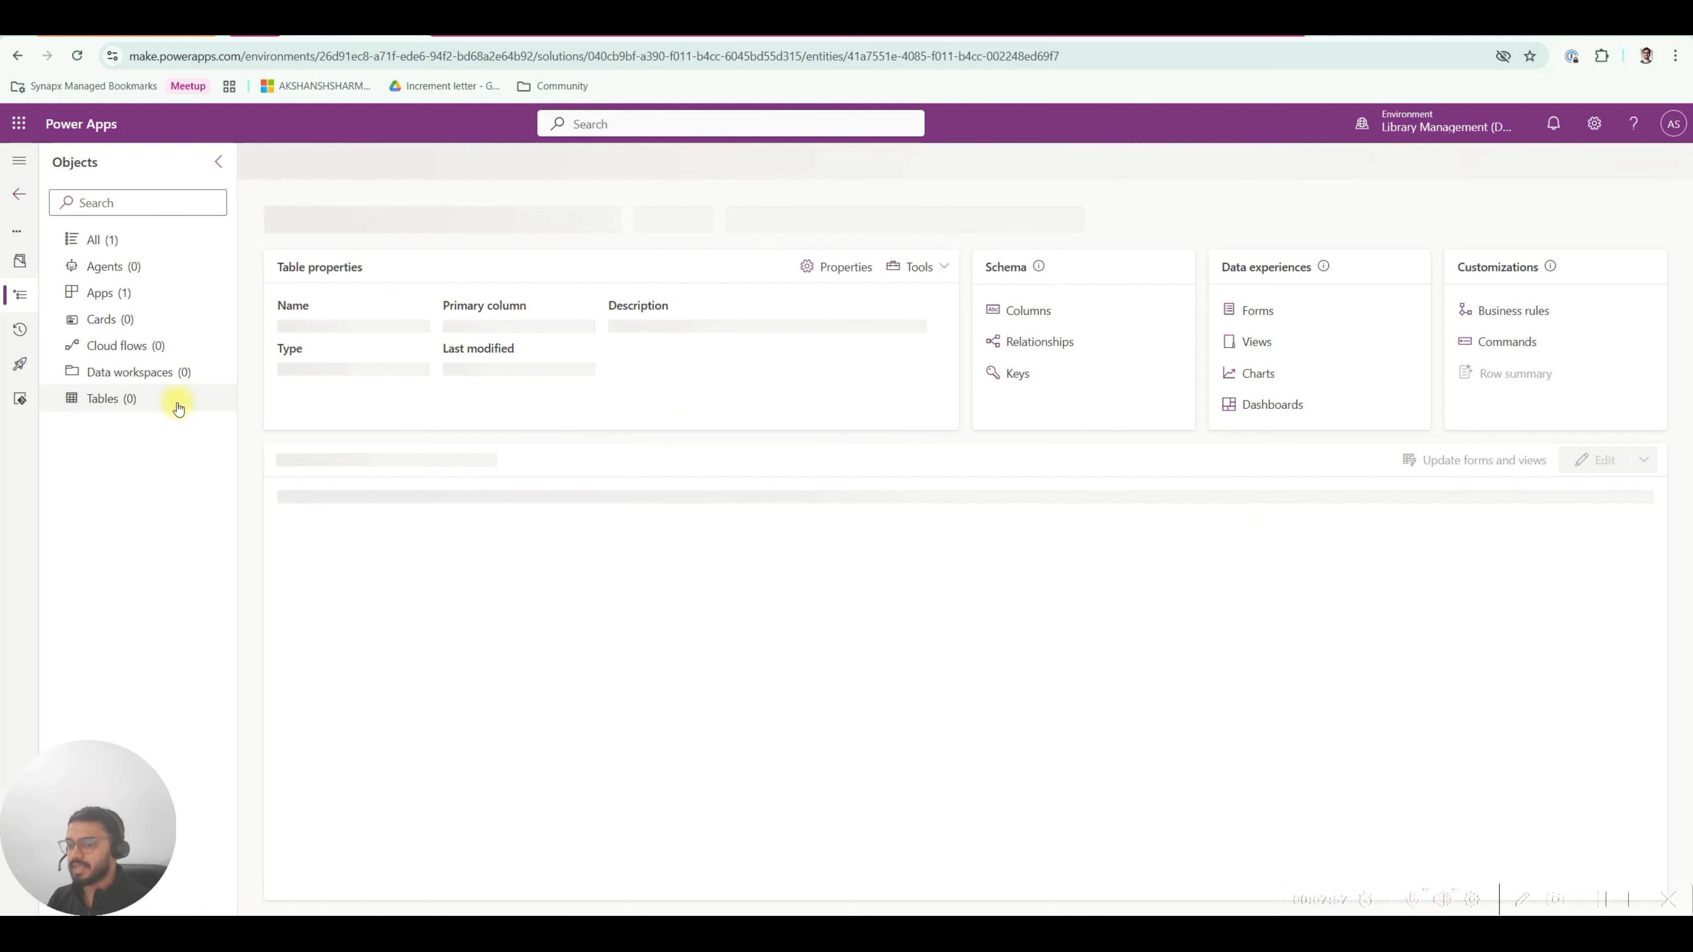
Reload Power Apps and confirm the books table now appears in the solution's Tables list.
left_click(77, 56)
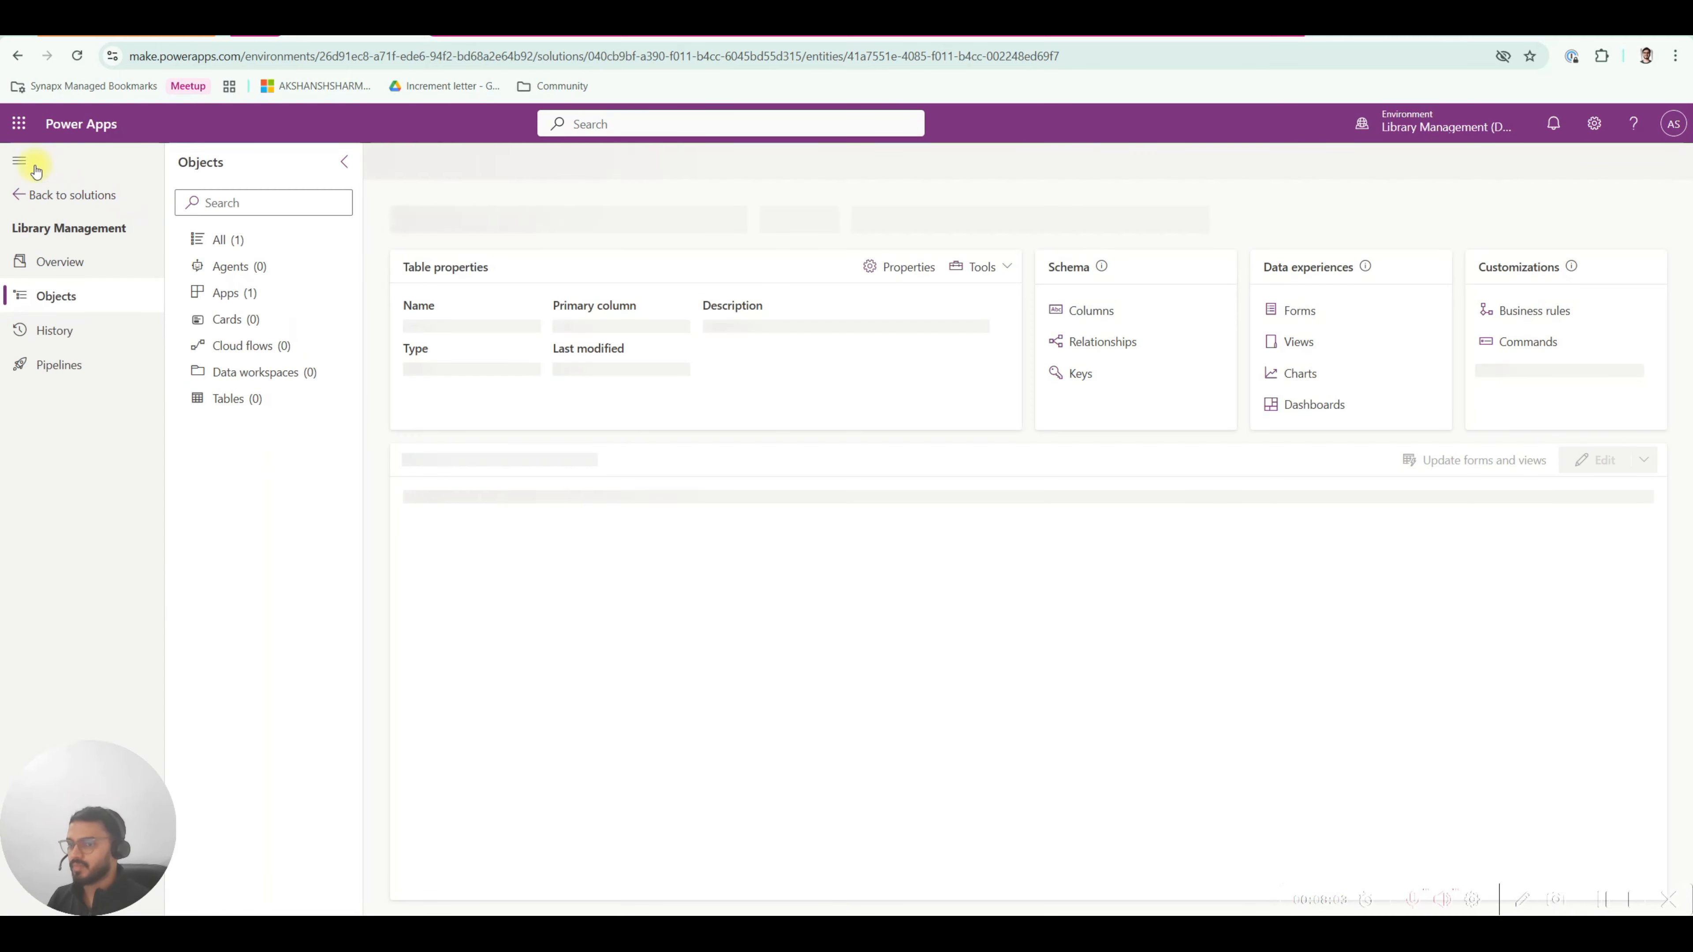
left_click(24, 162)
left_click(143, 400)
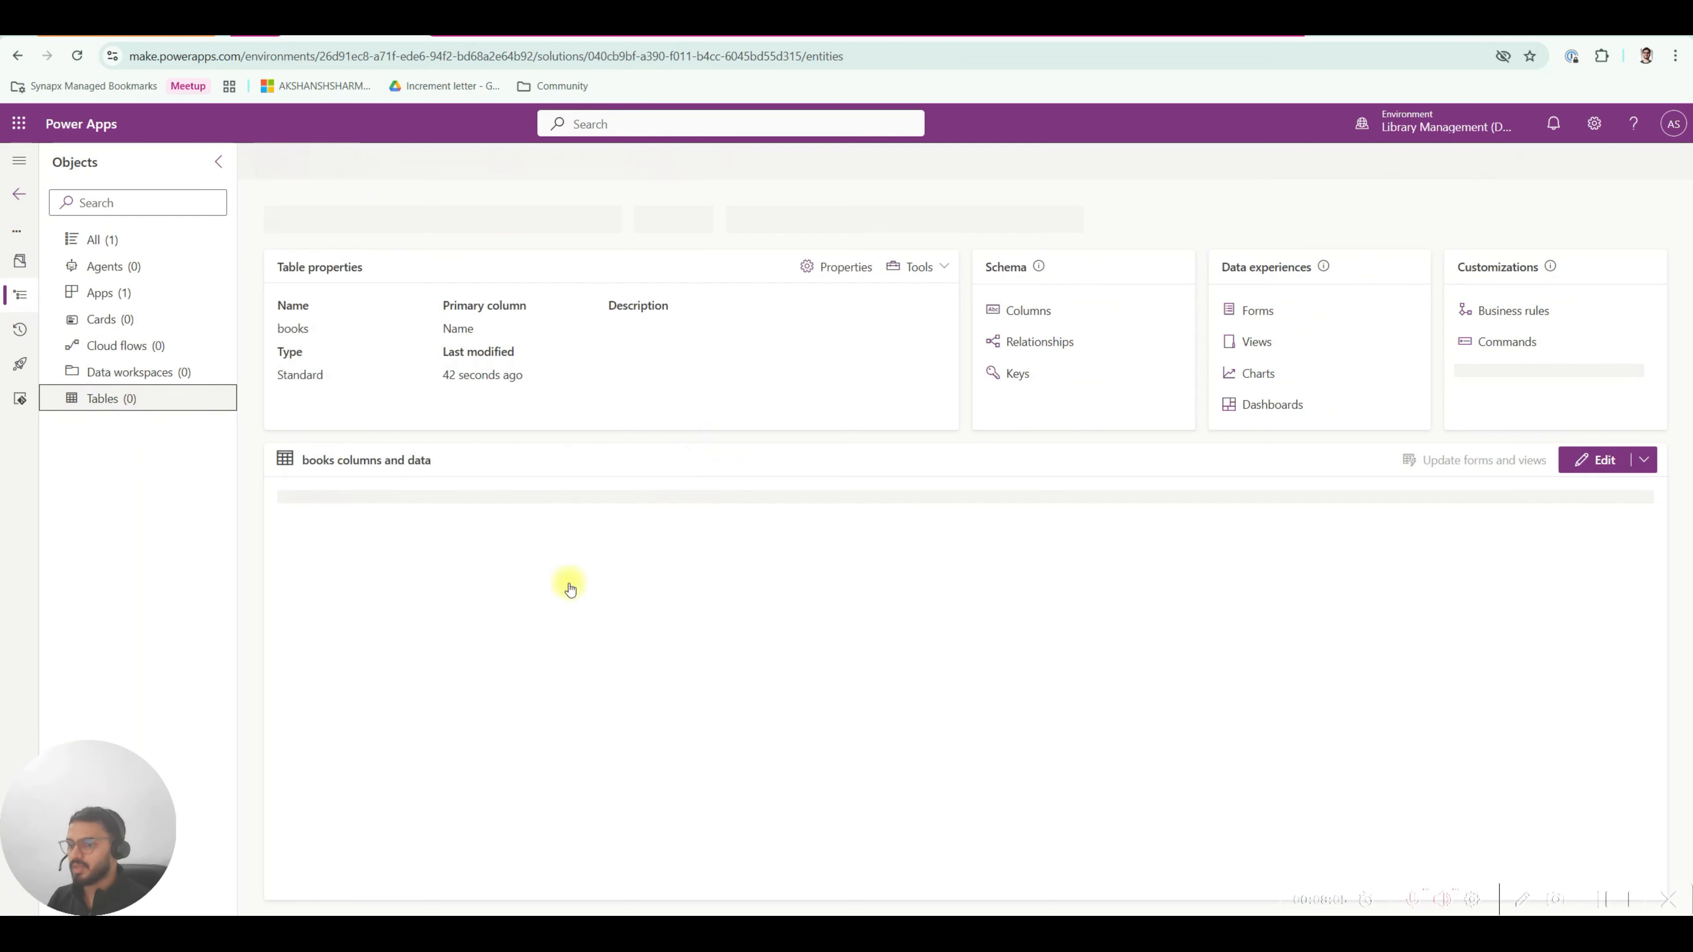
left_click(117, 241)
left_click(141, 398)
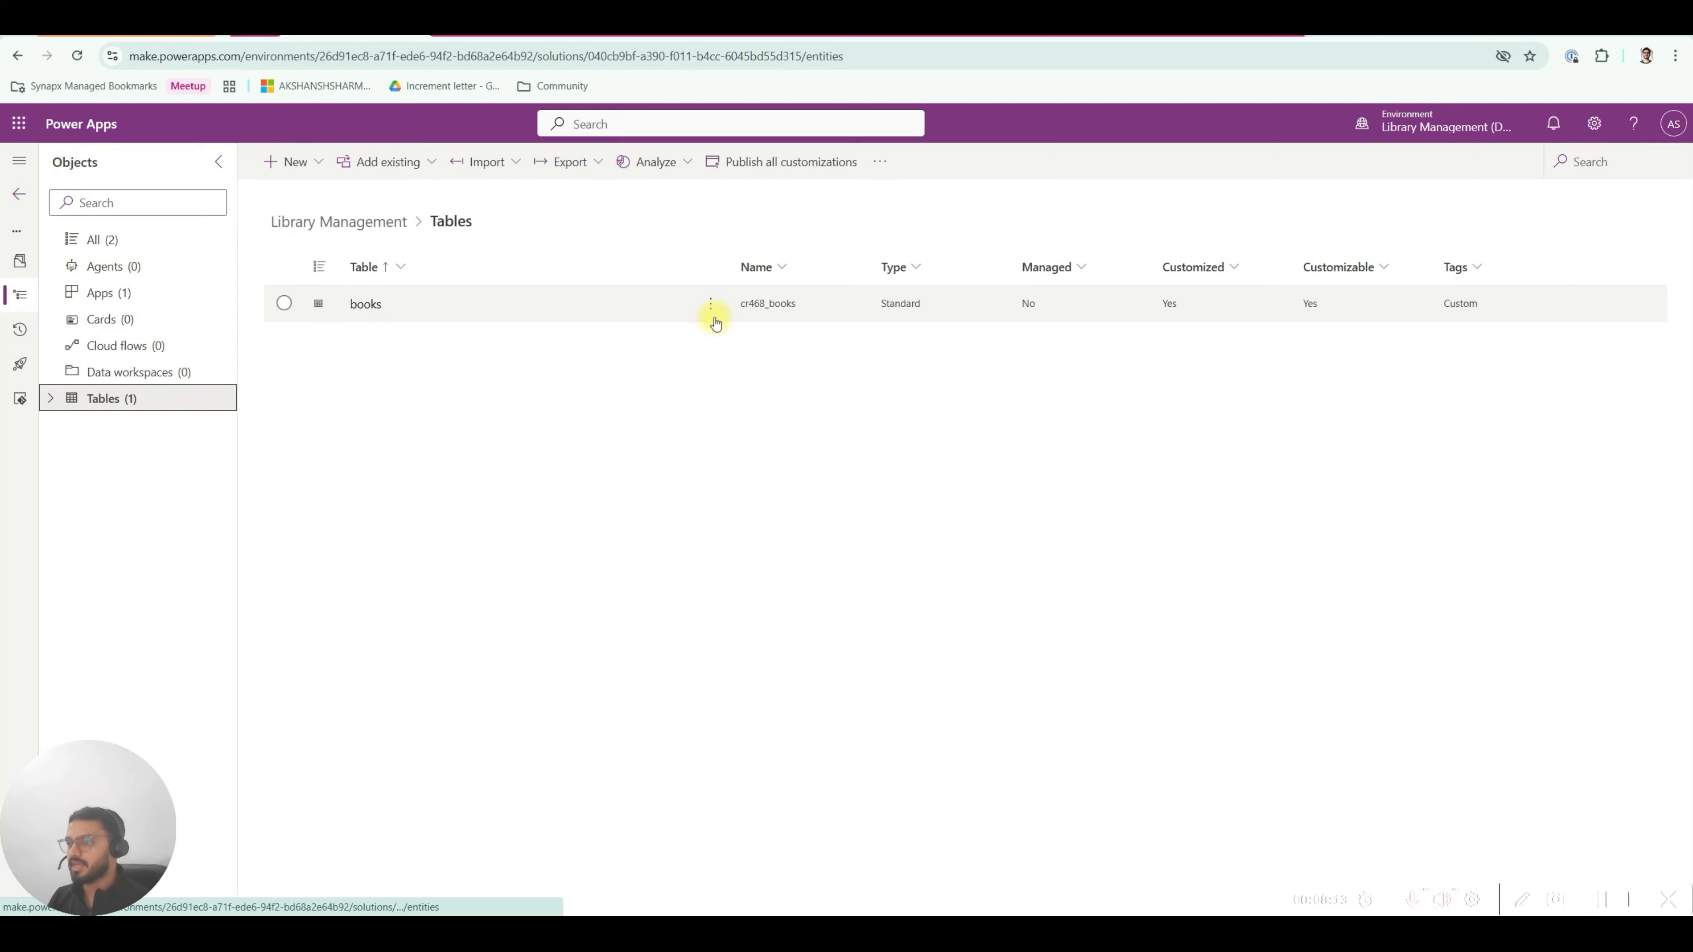
left_click(742, 307)
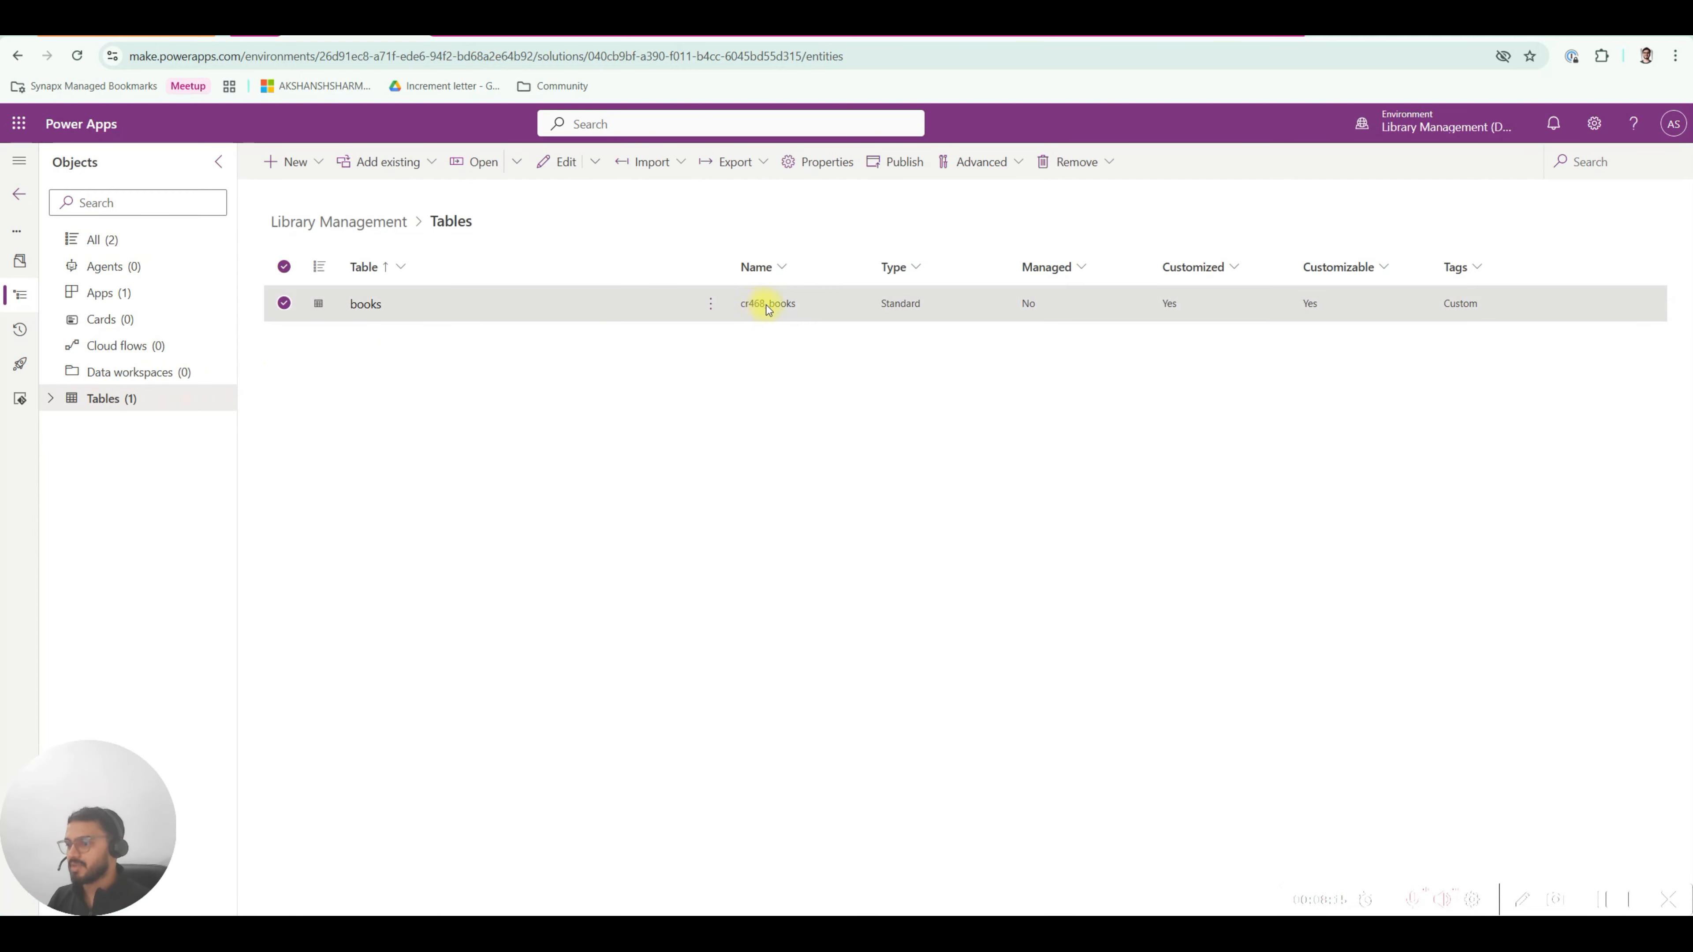
Browse the solution's Agents and Apps, then open the books table.
left_click(153, 270)
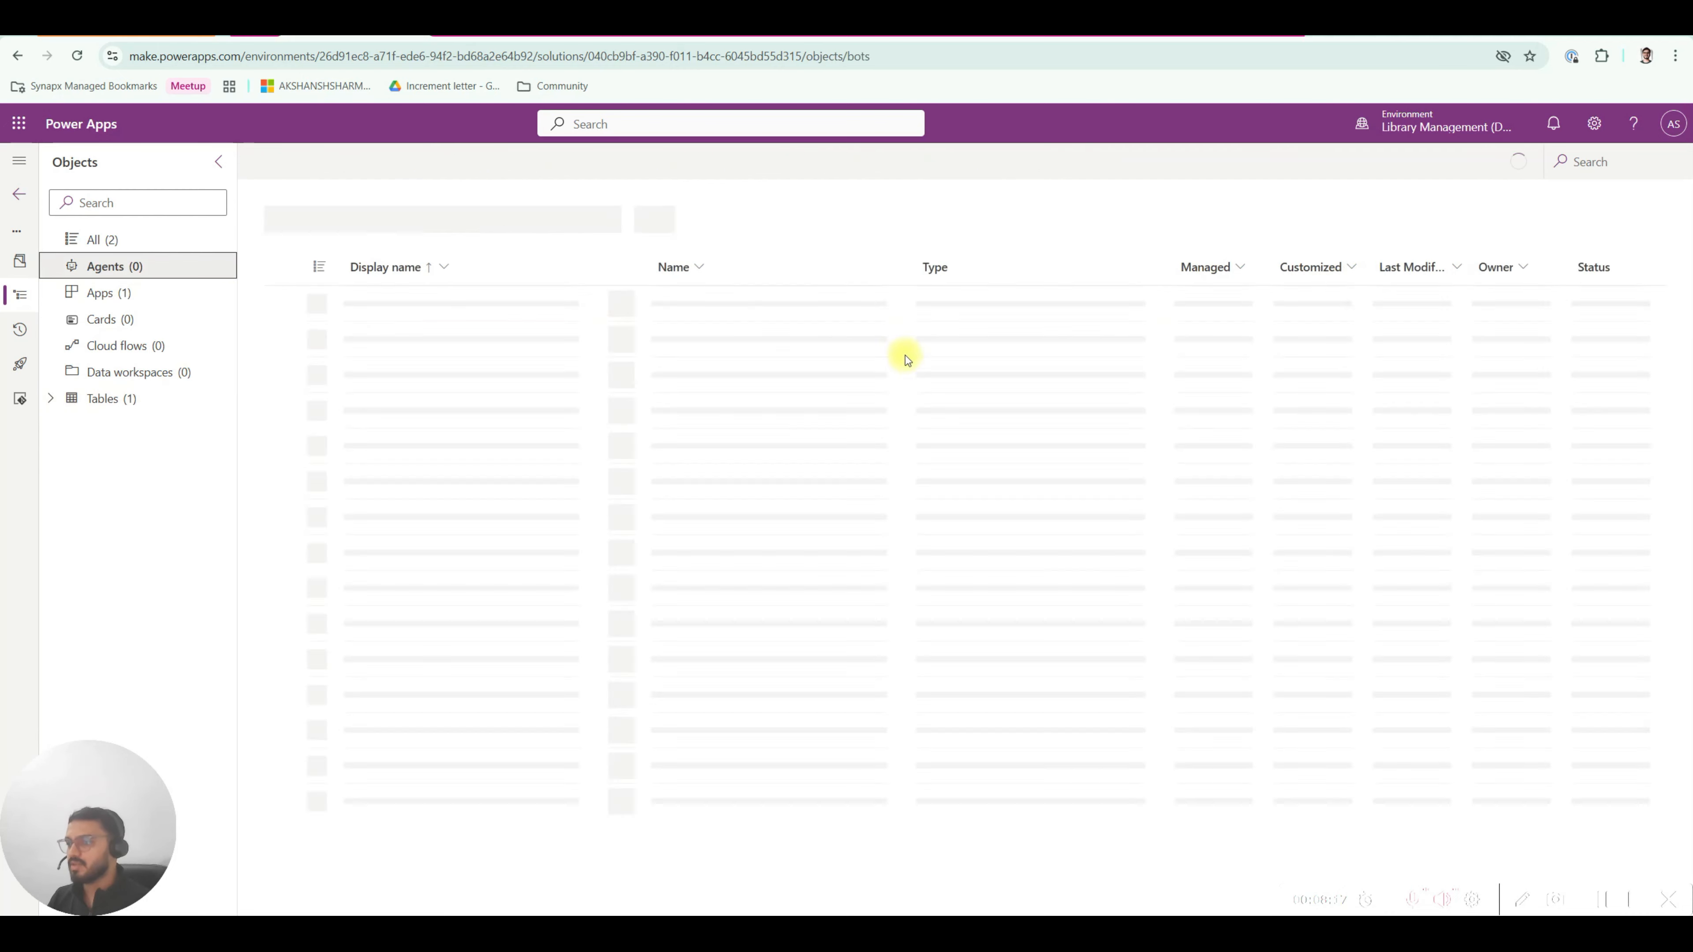
left_click(118, 294)
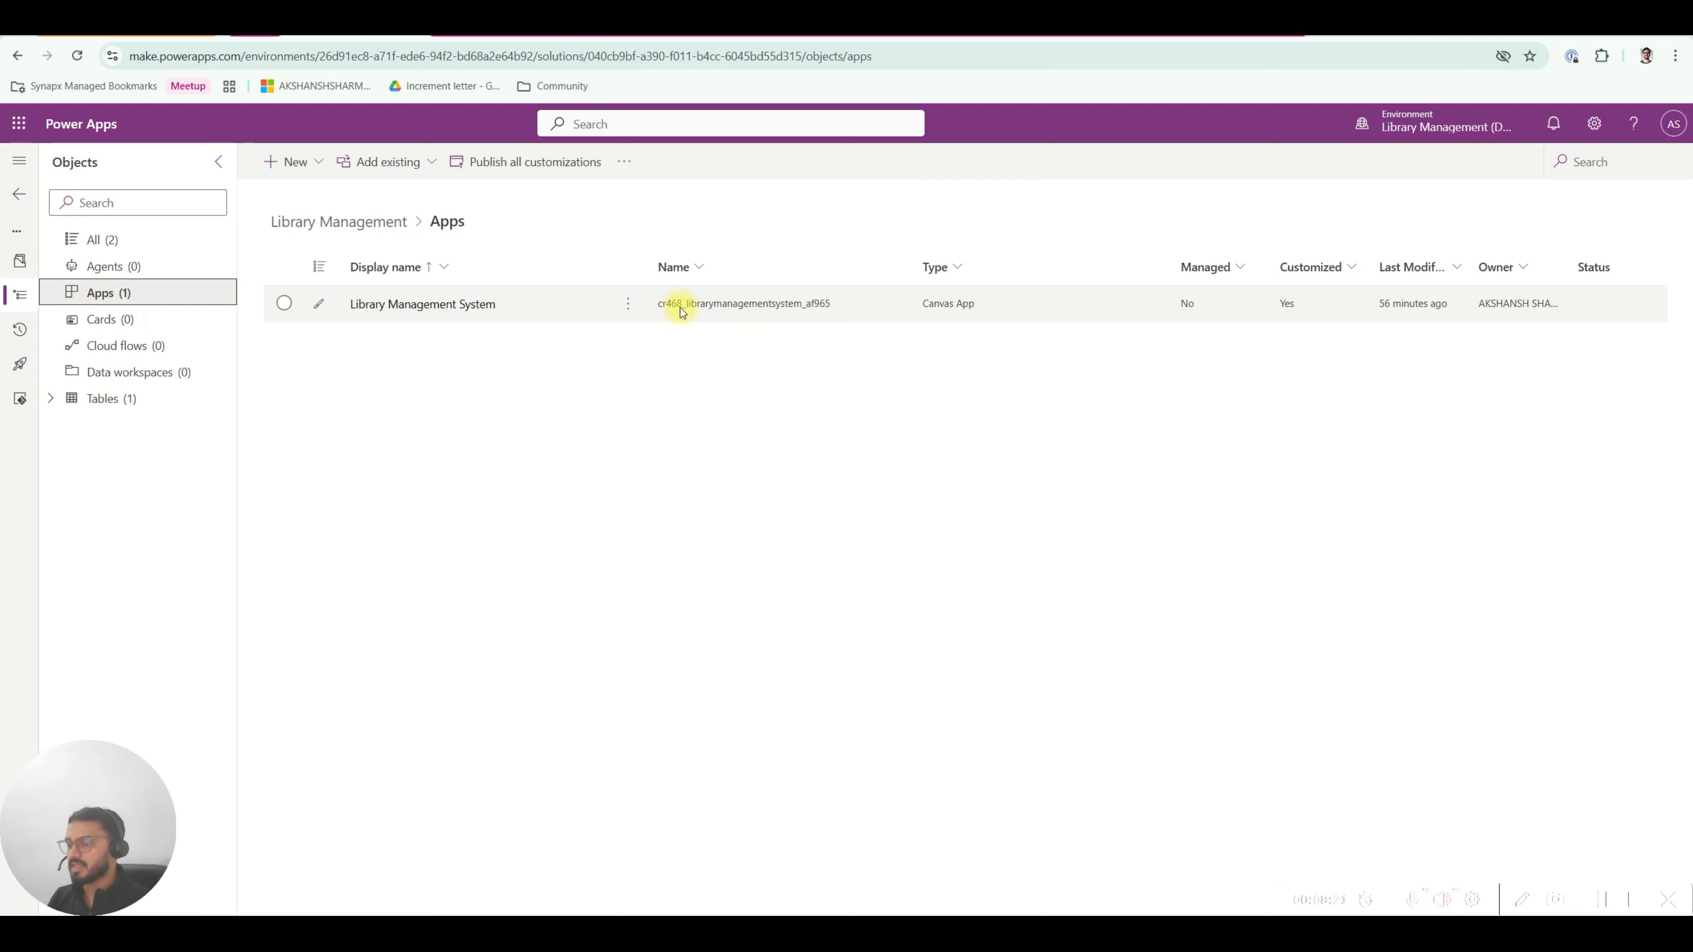
left_click(114, 398)
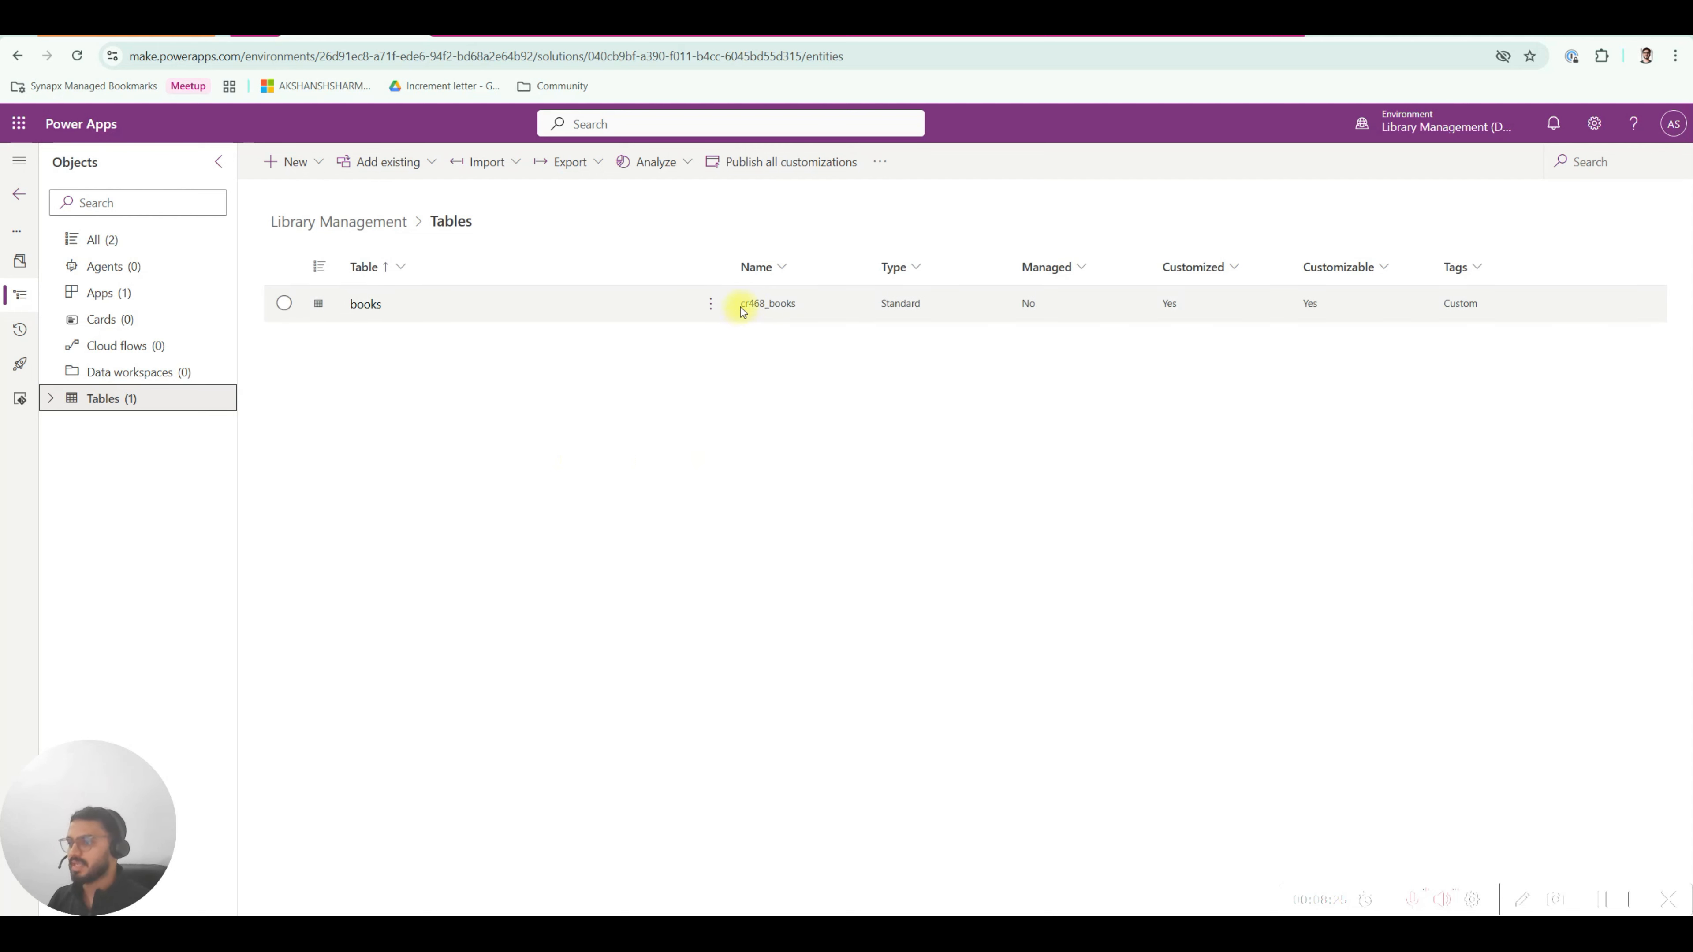
left_click(369, 304)
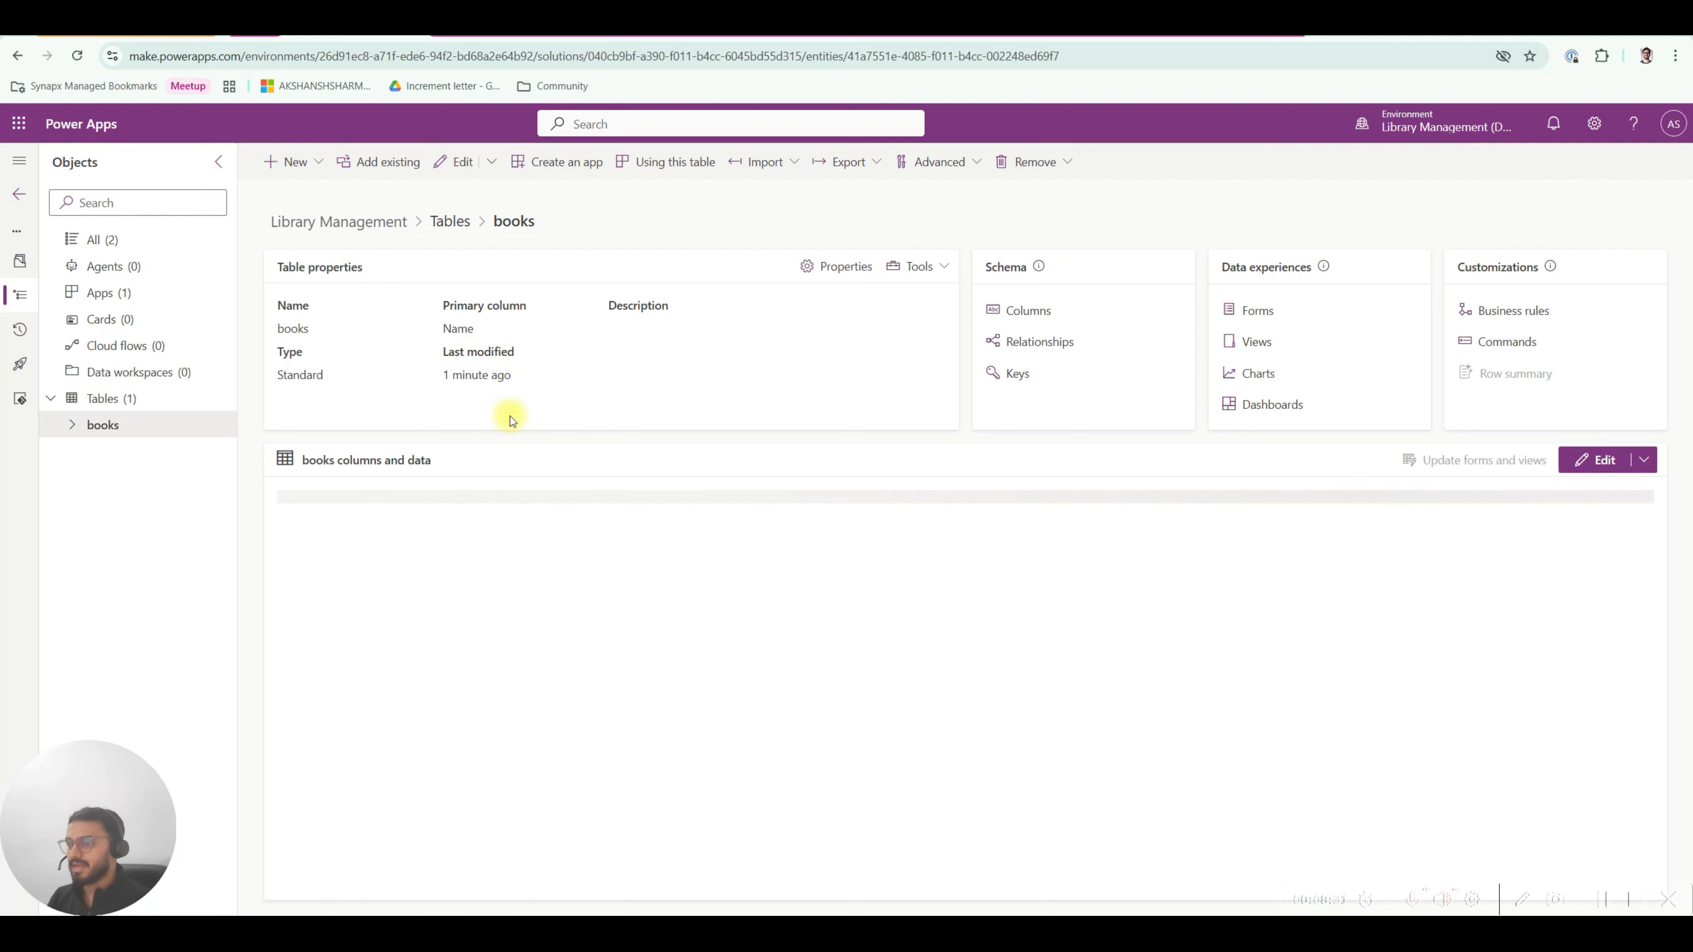
Open a New column form on the books table, then check the books fields in dbdiagram.io.
left_click(319, 171)
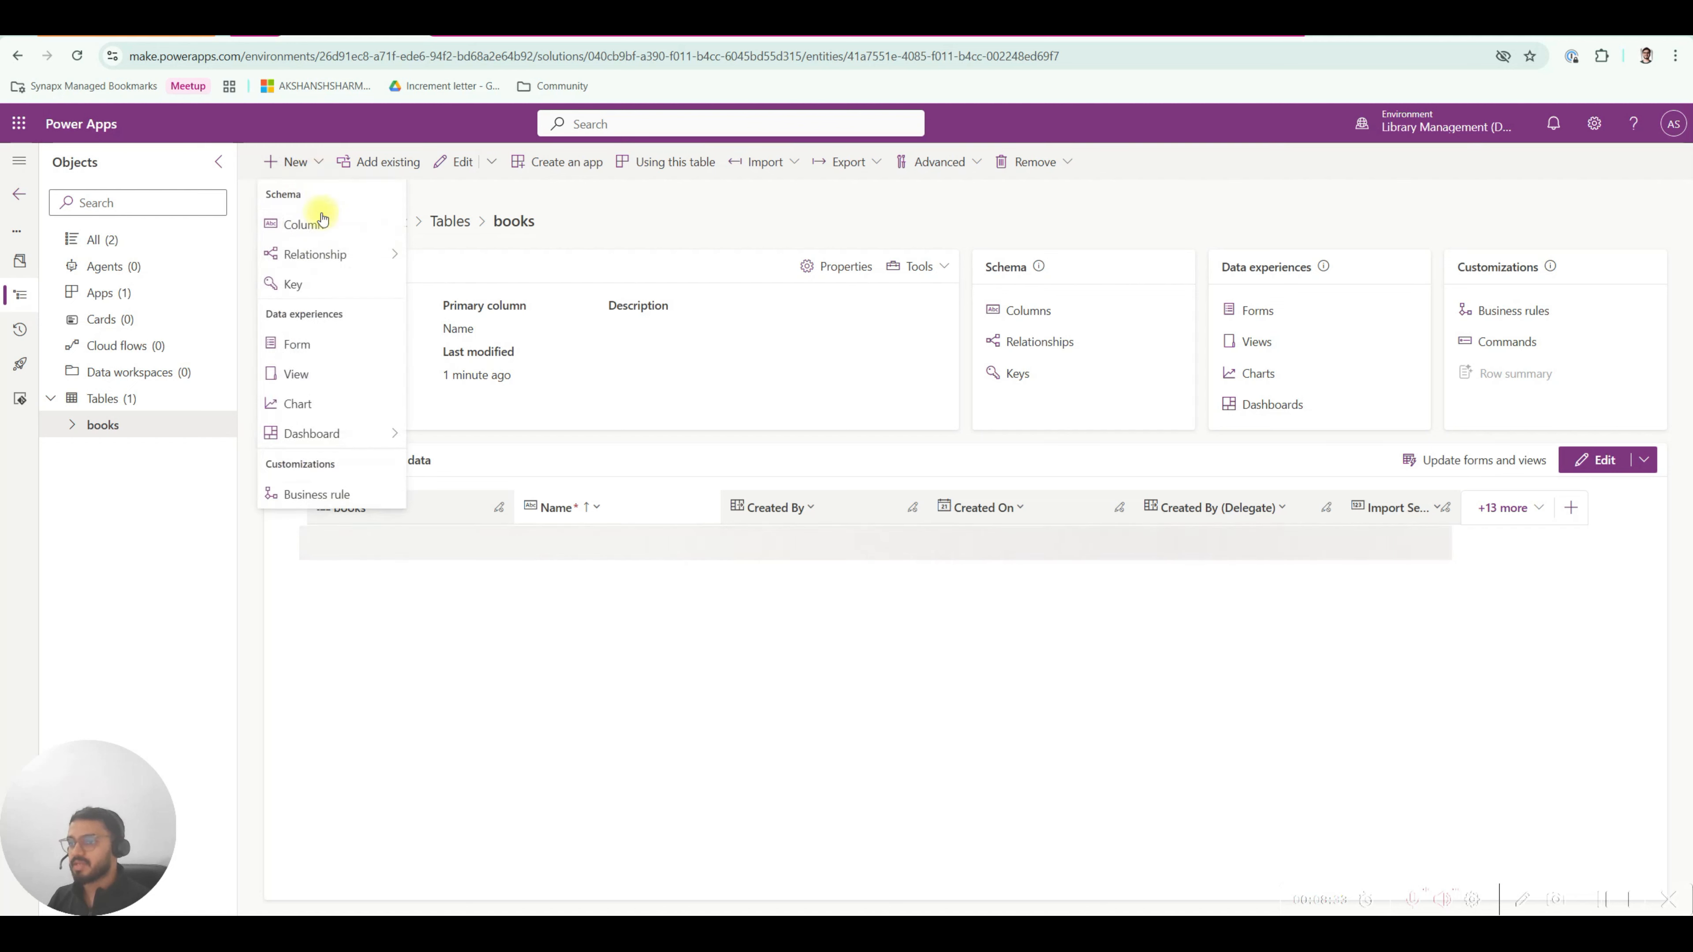
left_click(319, 172)
left_click(319, 171)
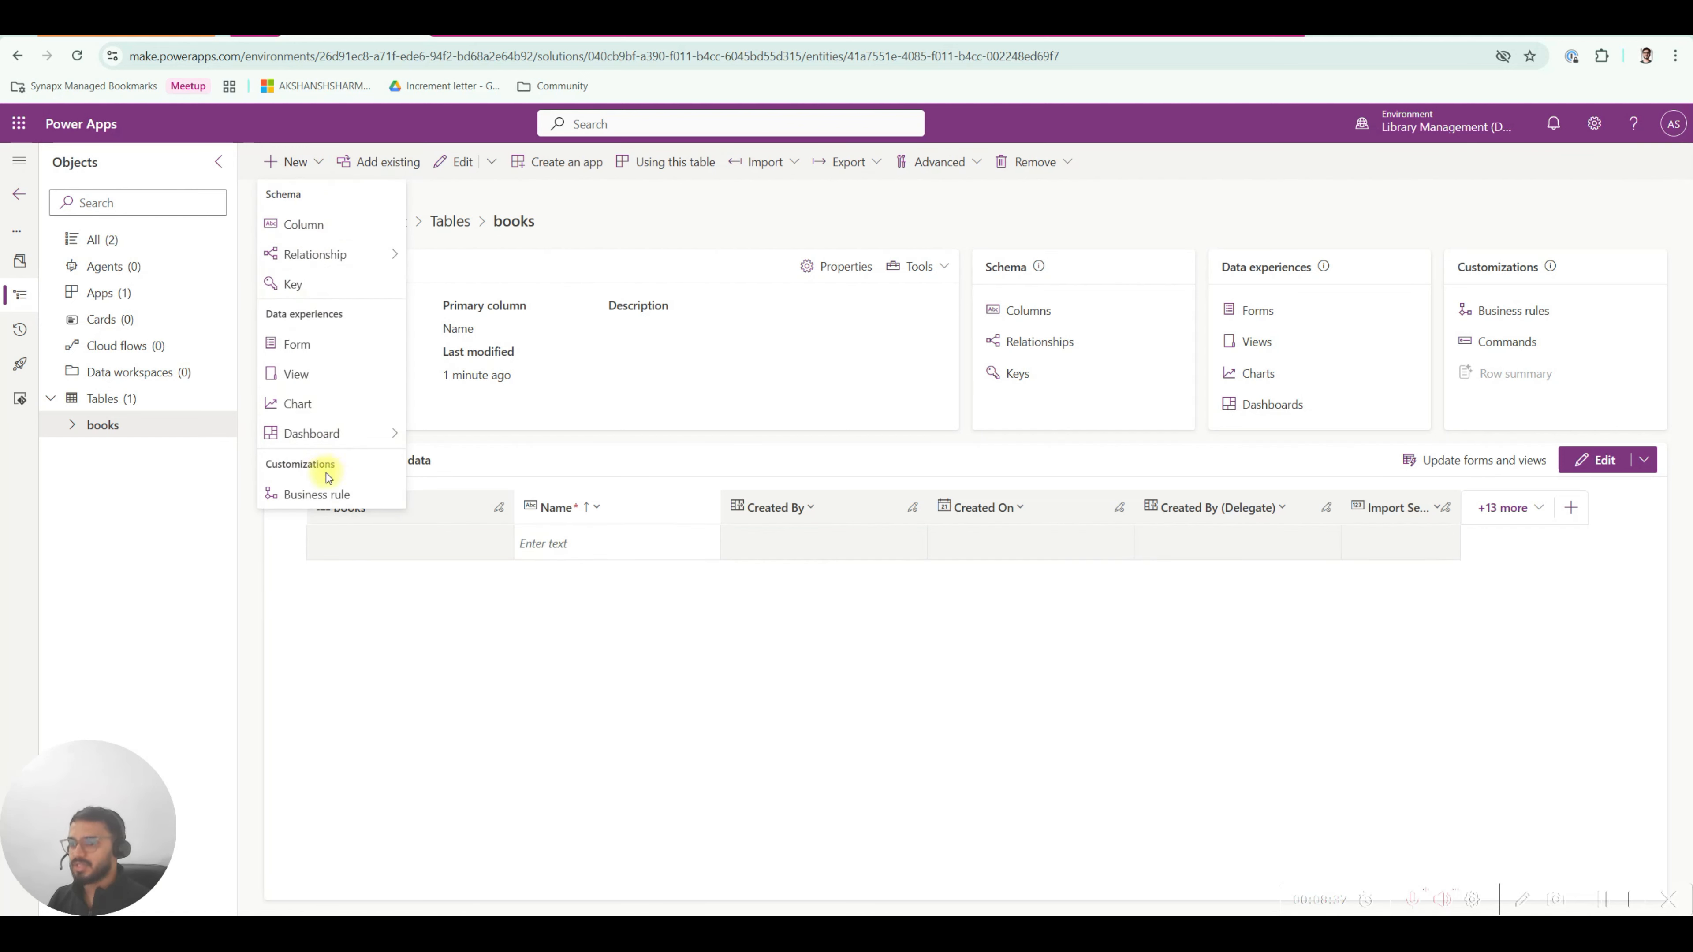
left_click(529, 220)
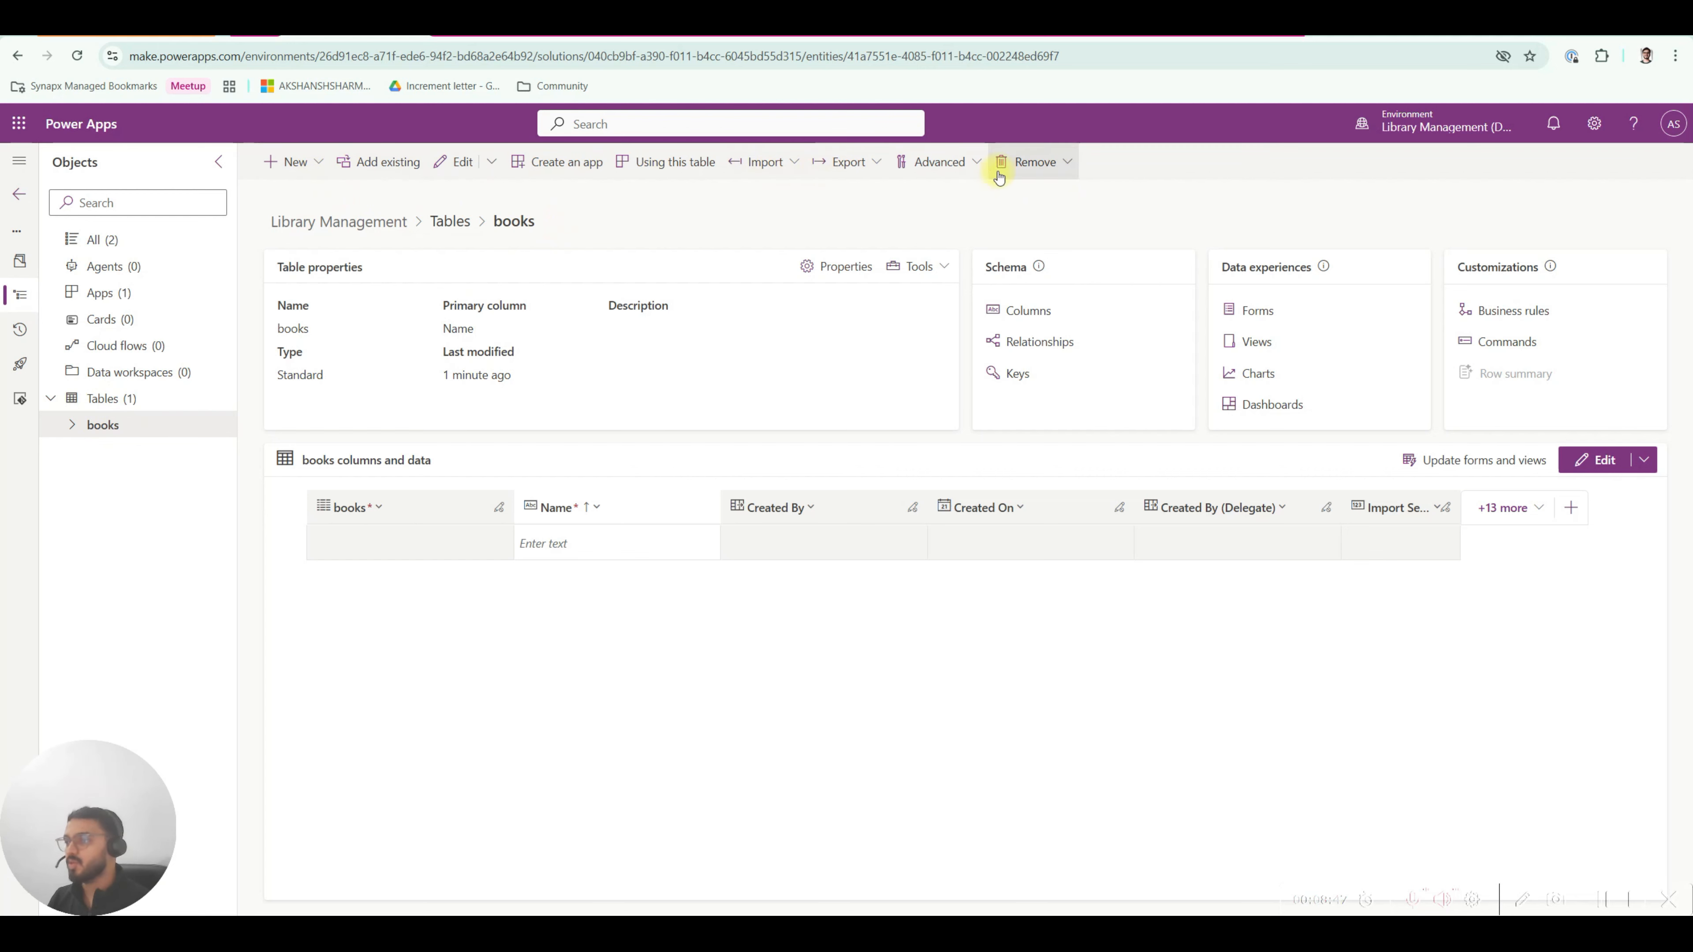
left_click(318, 163)
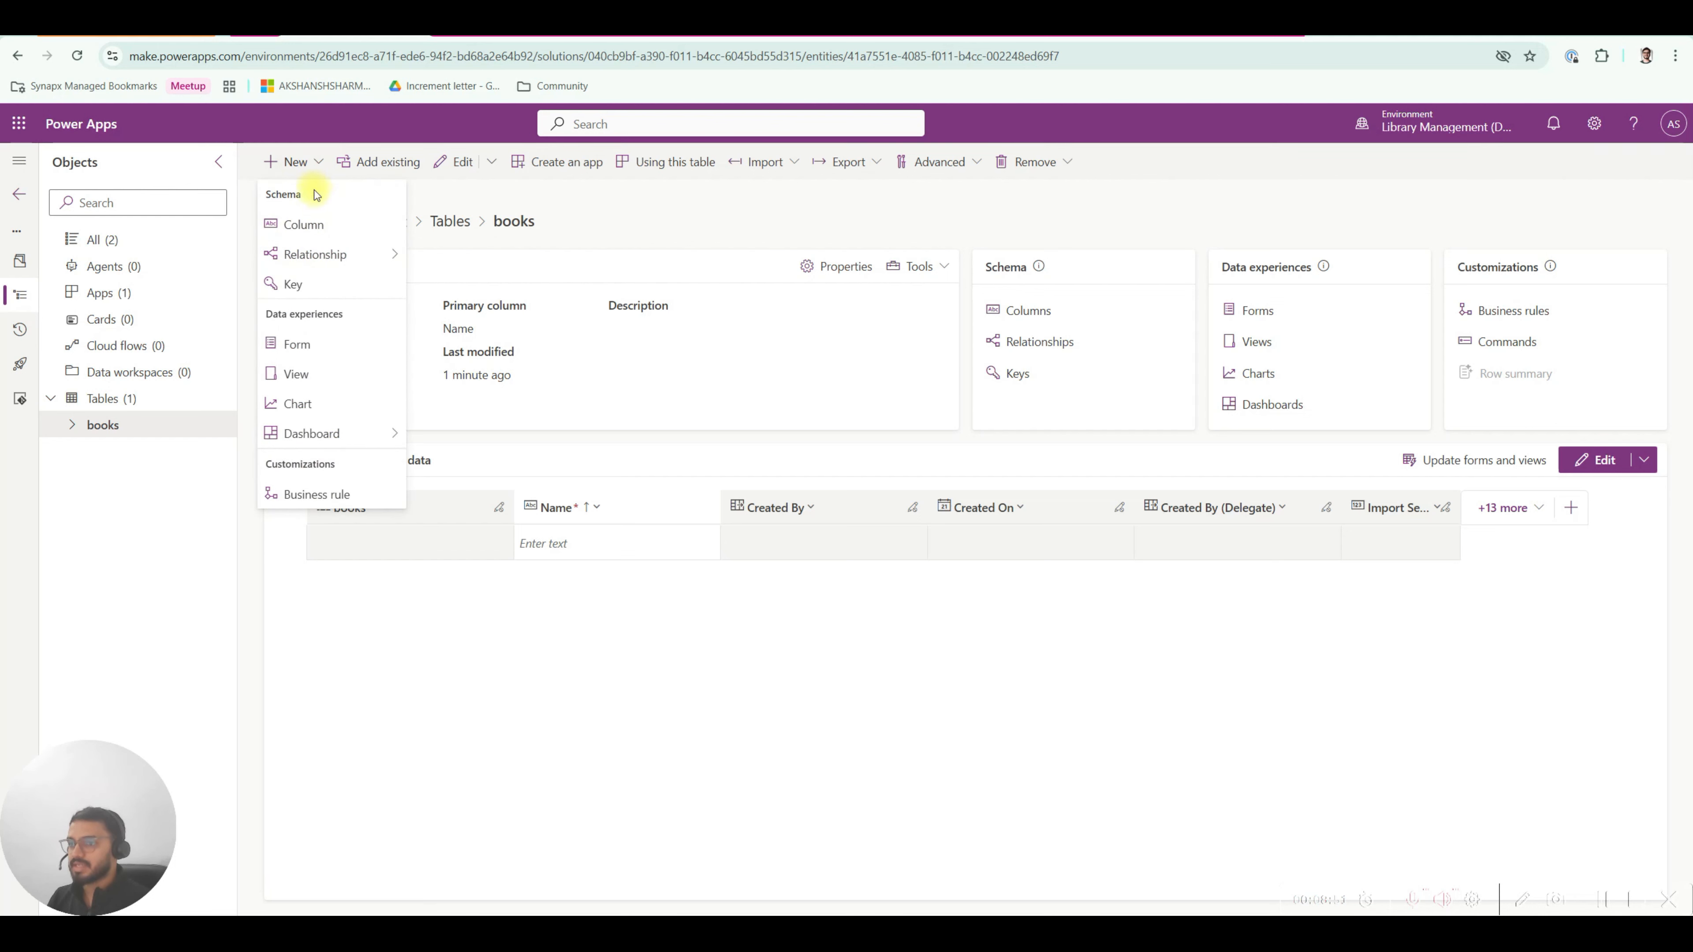
left_click(303, 225)
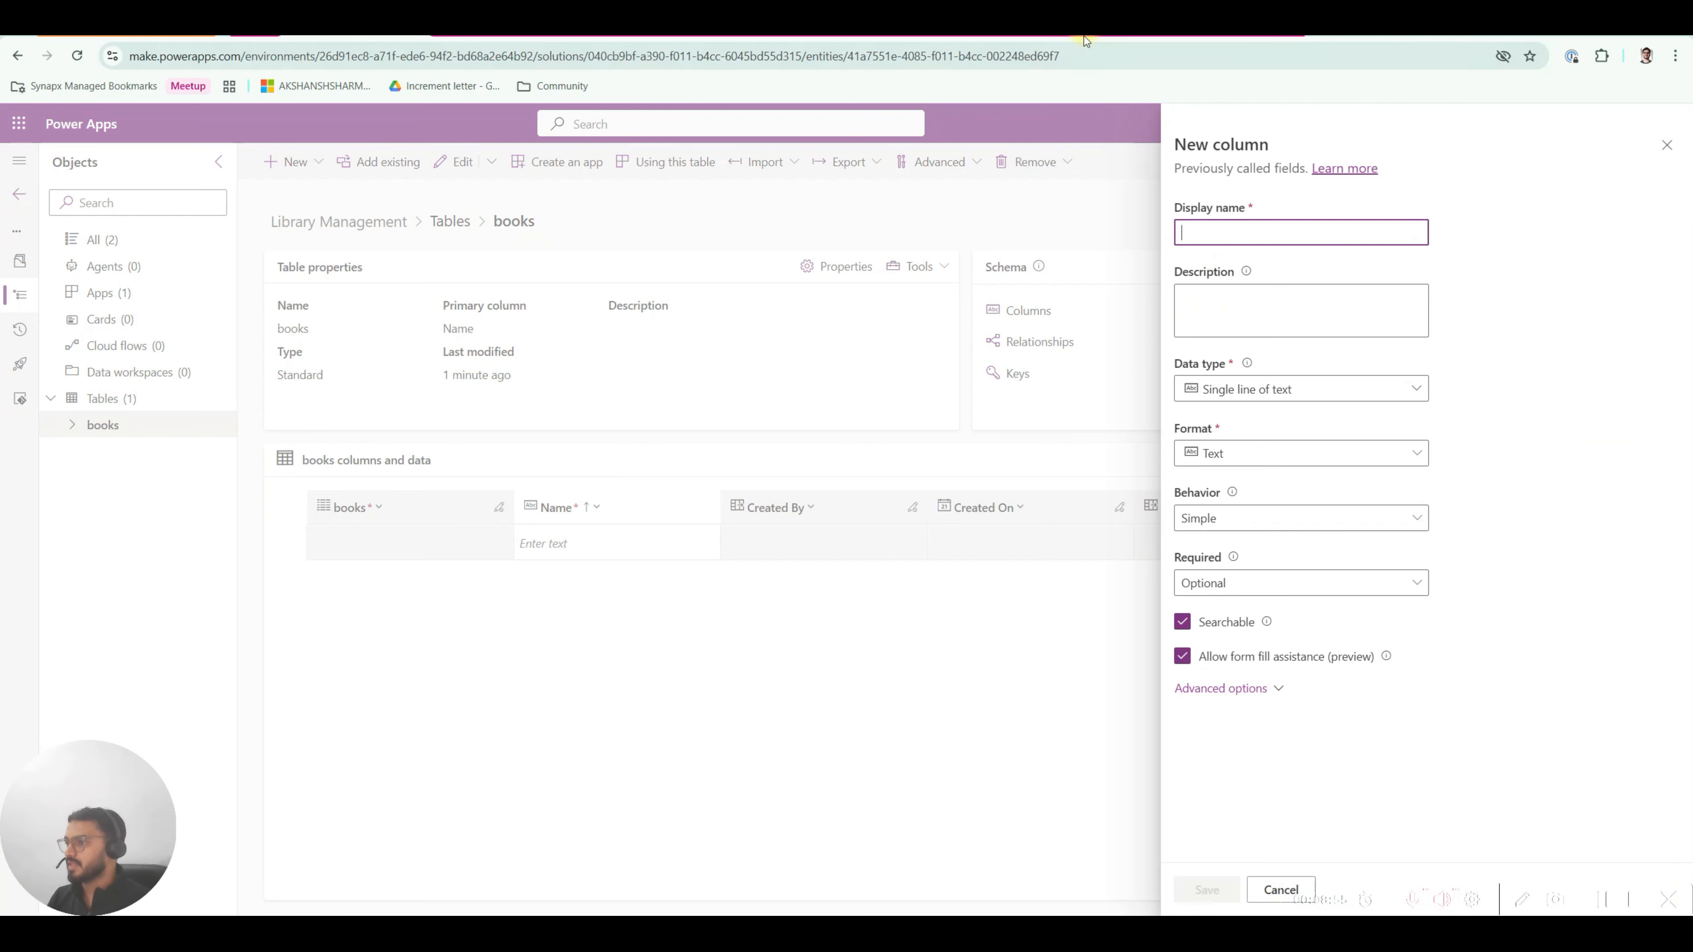
left_click(1096, 32)
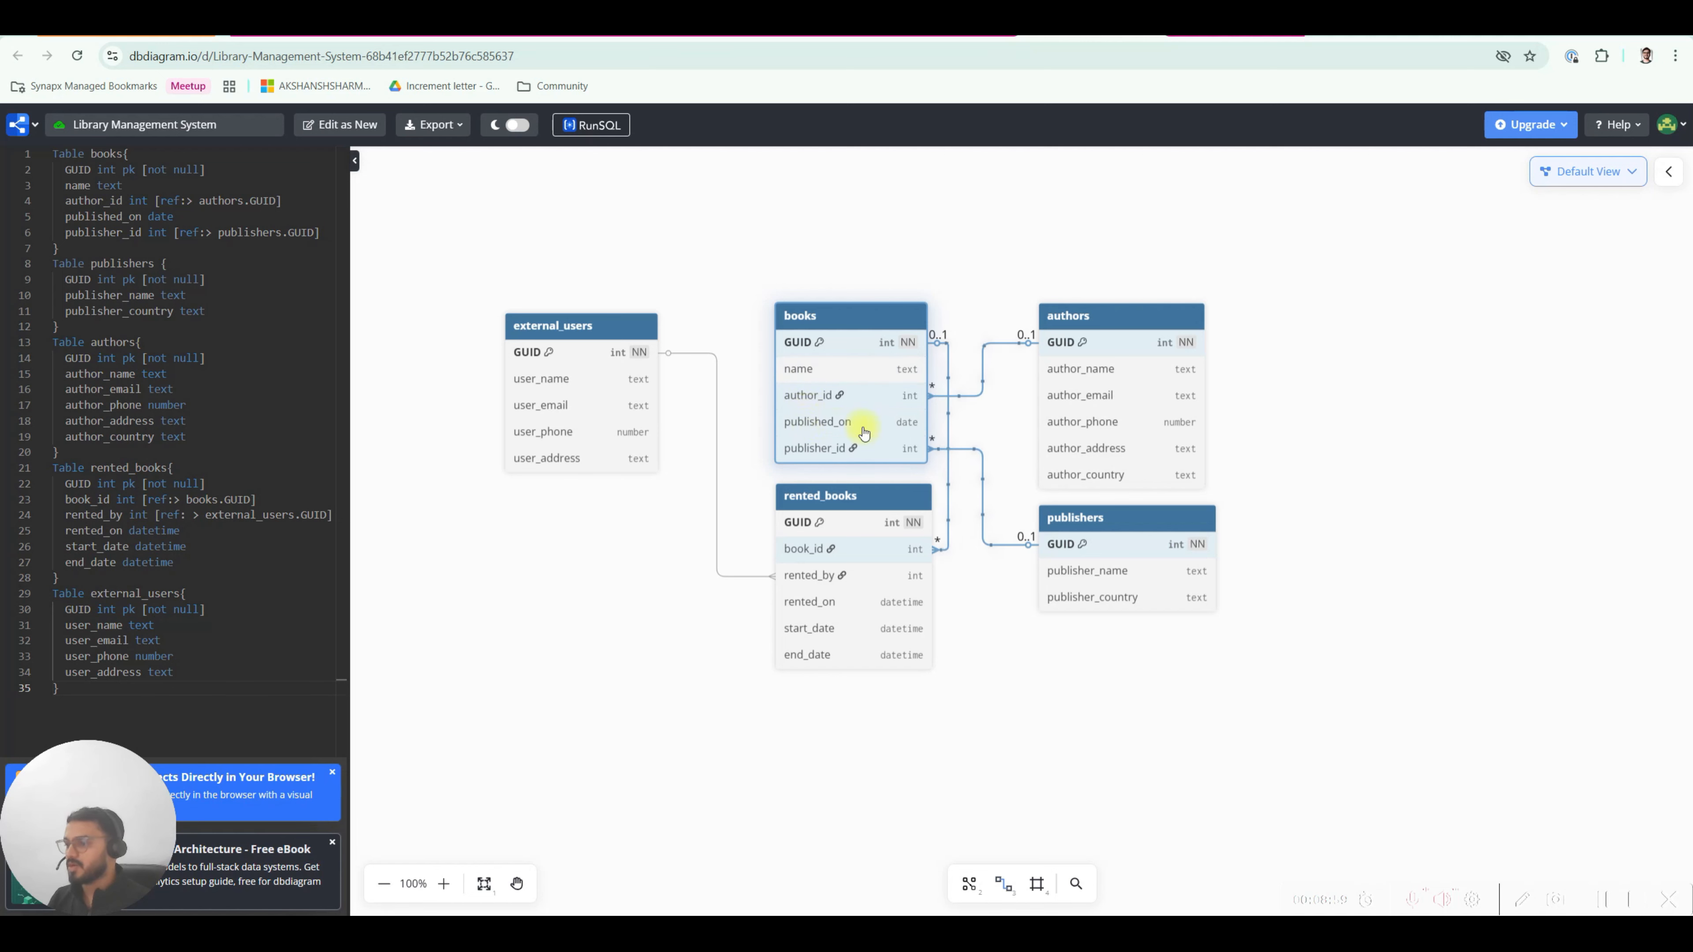
Name the new column published on, make it Date and time, and fix its schema name to published_on.
left_click(420, 33)
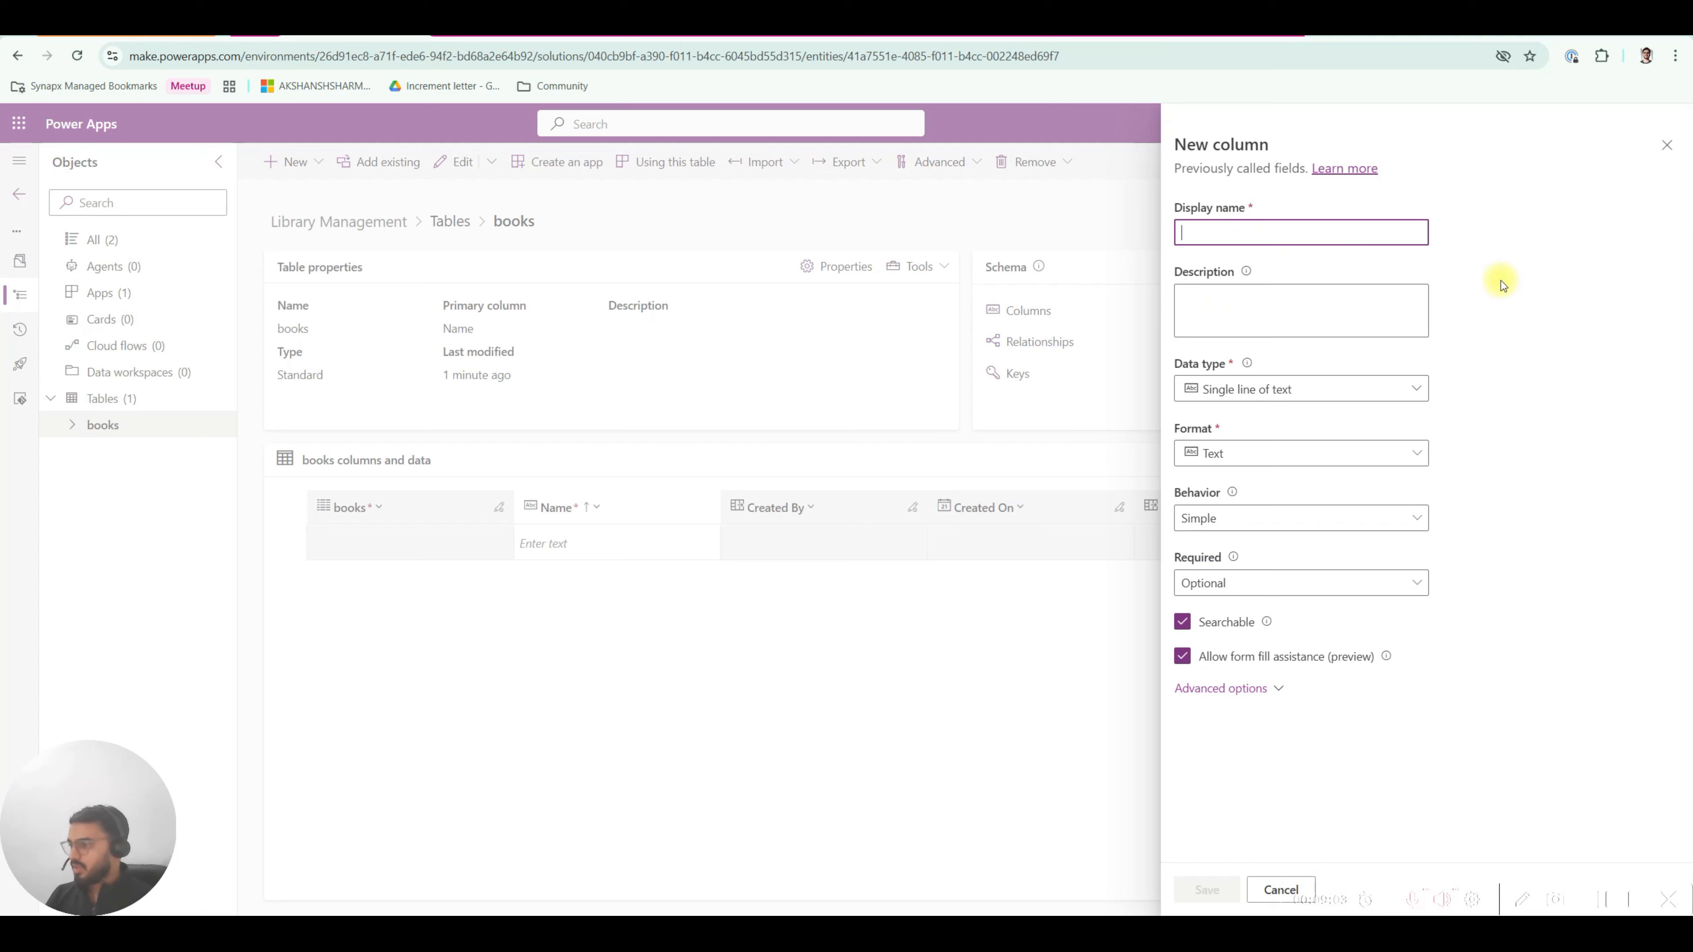
type("published_on")
left_click(1273, 388)
left_click(1243, 514)
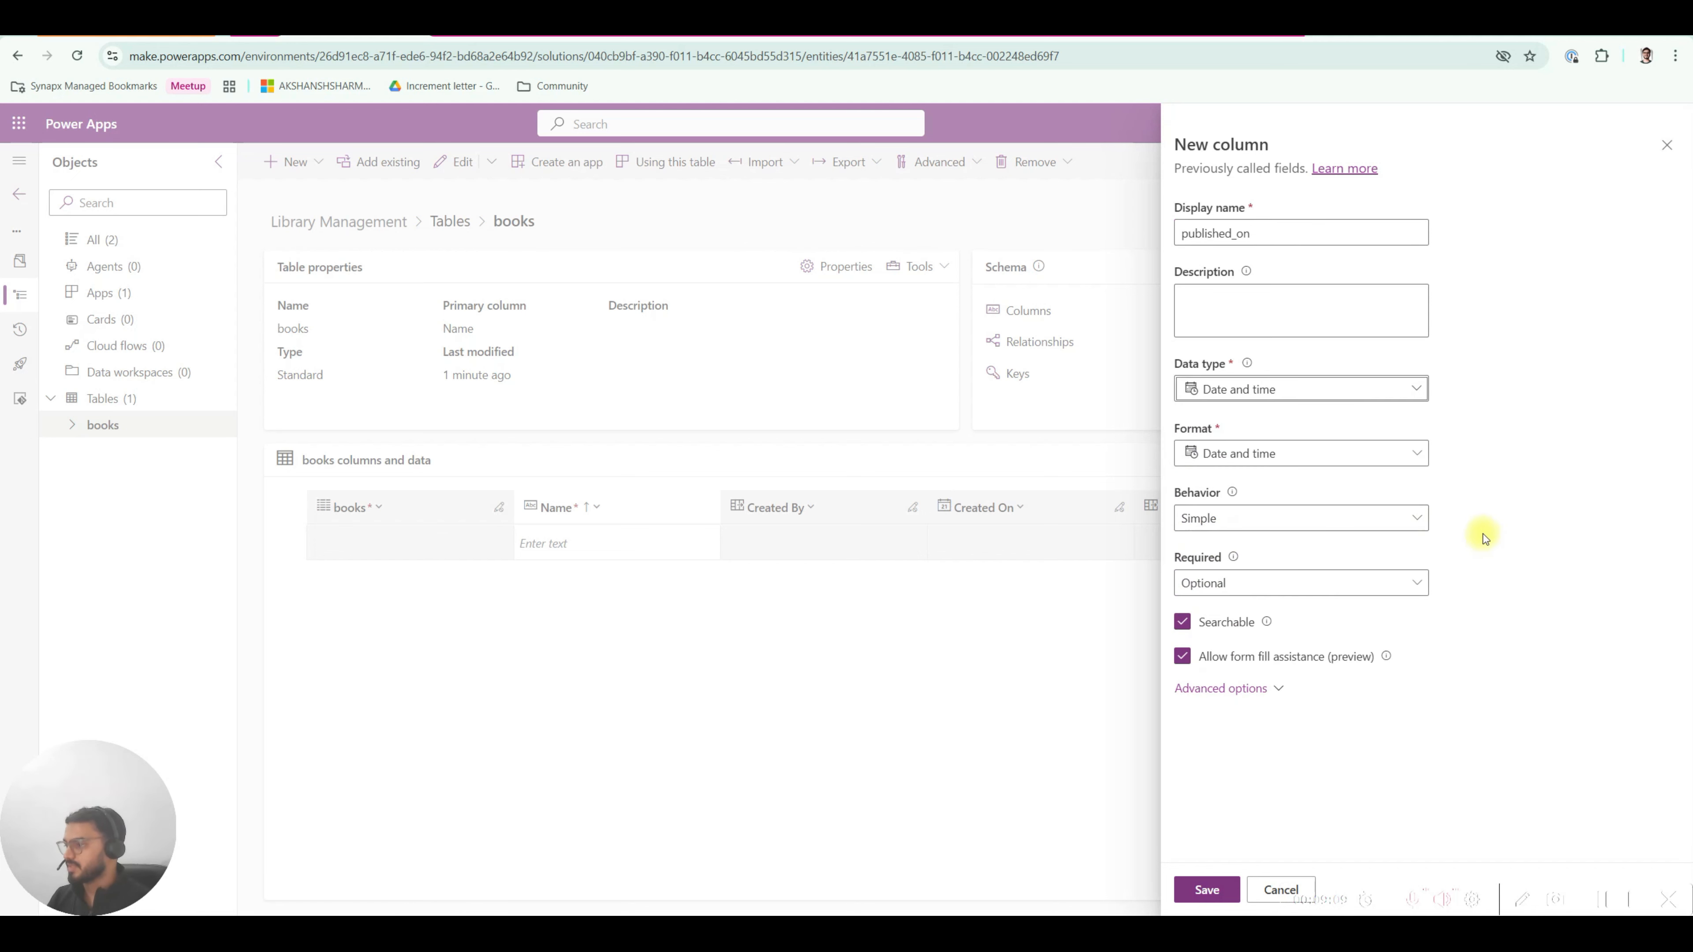
left_click(1227, 694)
scroll(1299, 658, "down", 4)
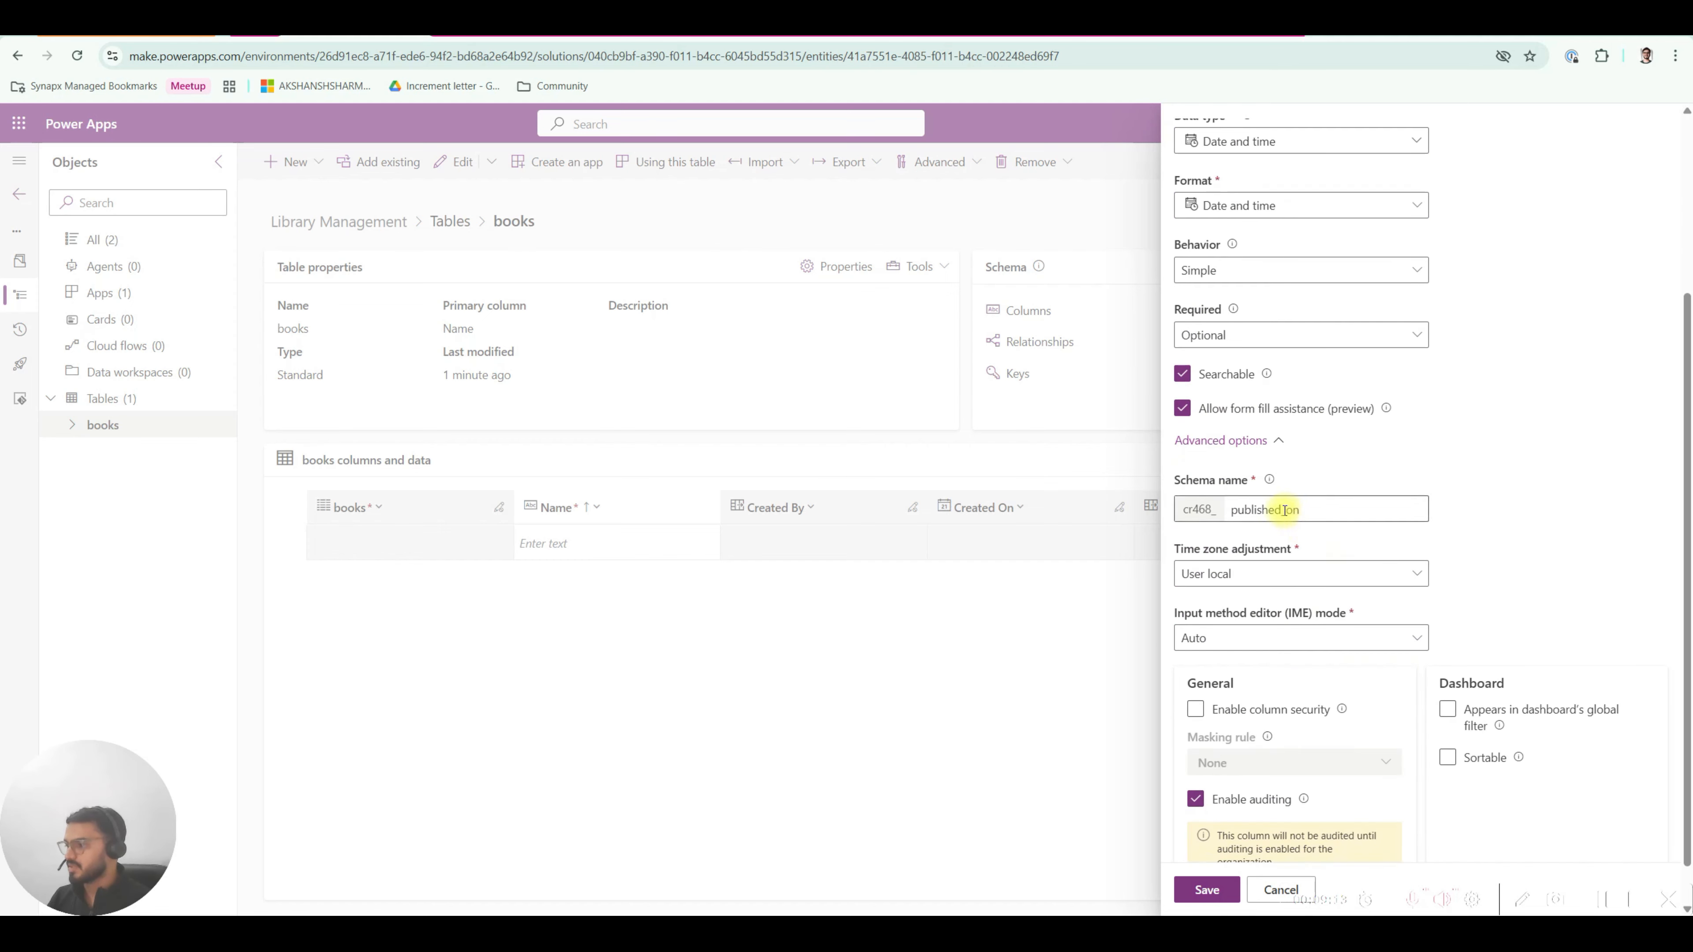
scroll(1368, 461, "up", 4)
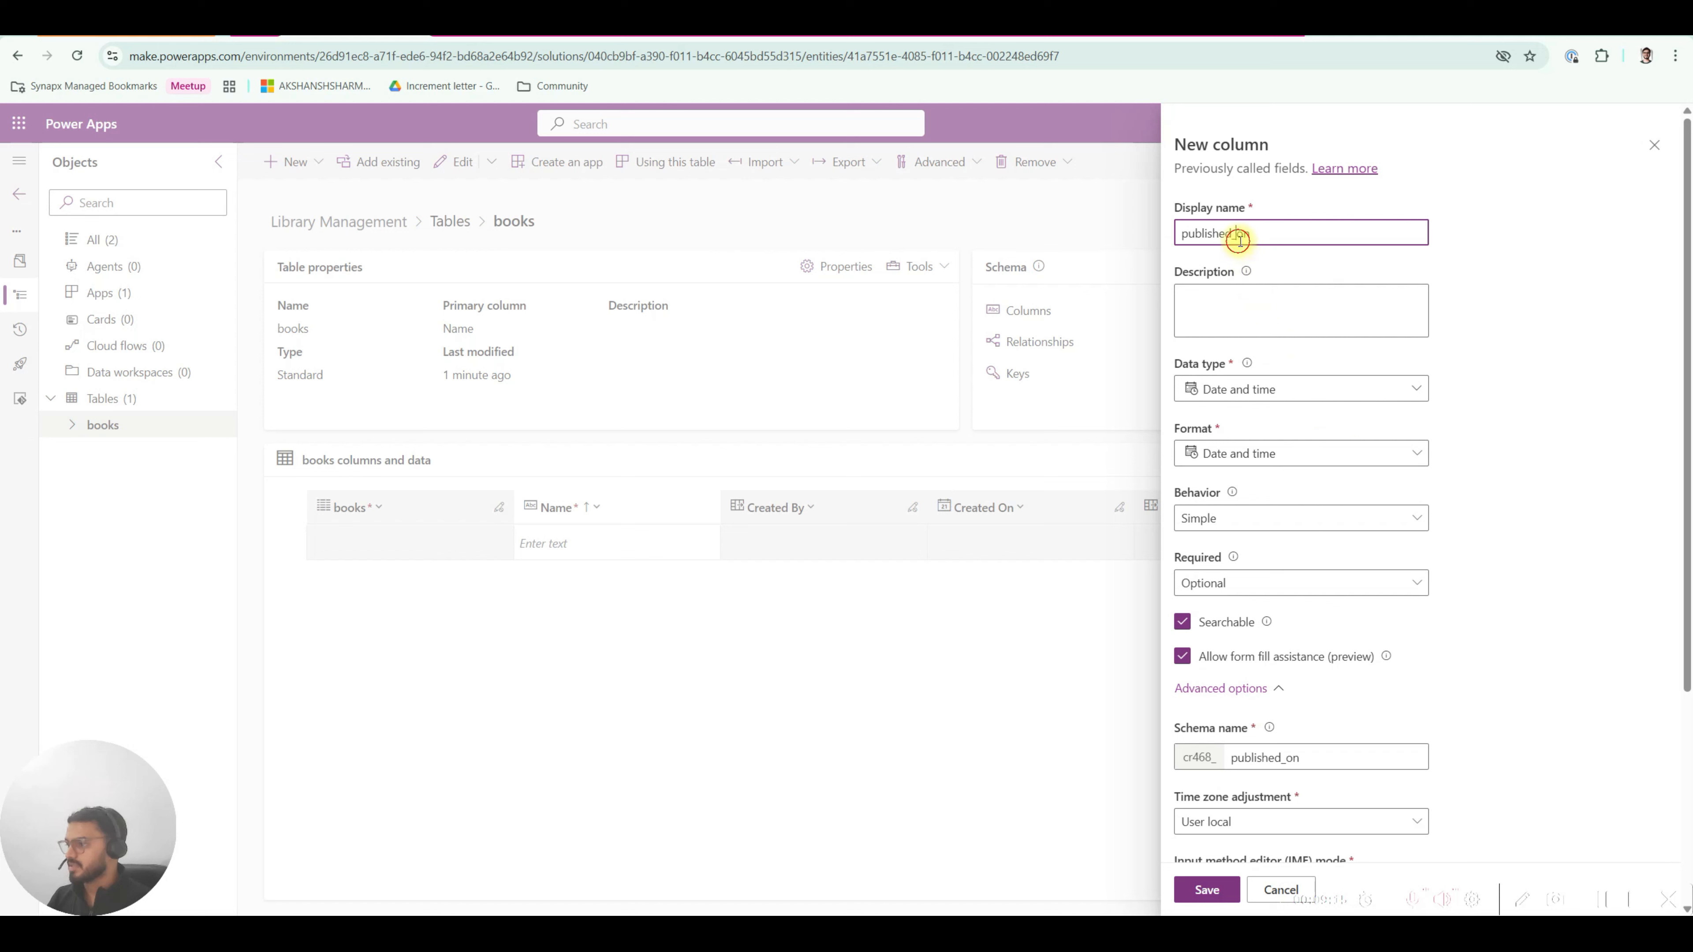
left_click(1283, 758)
type("_")
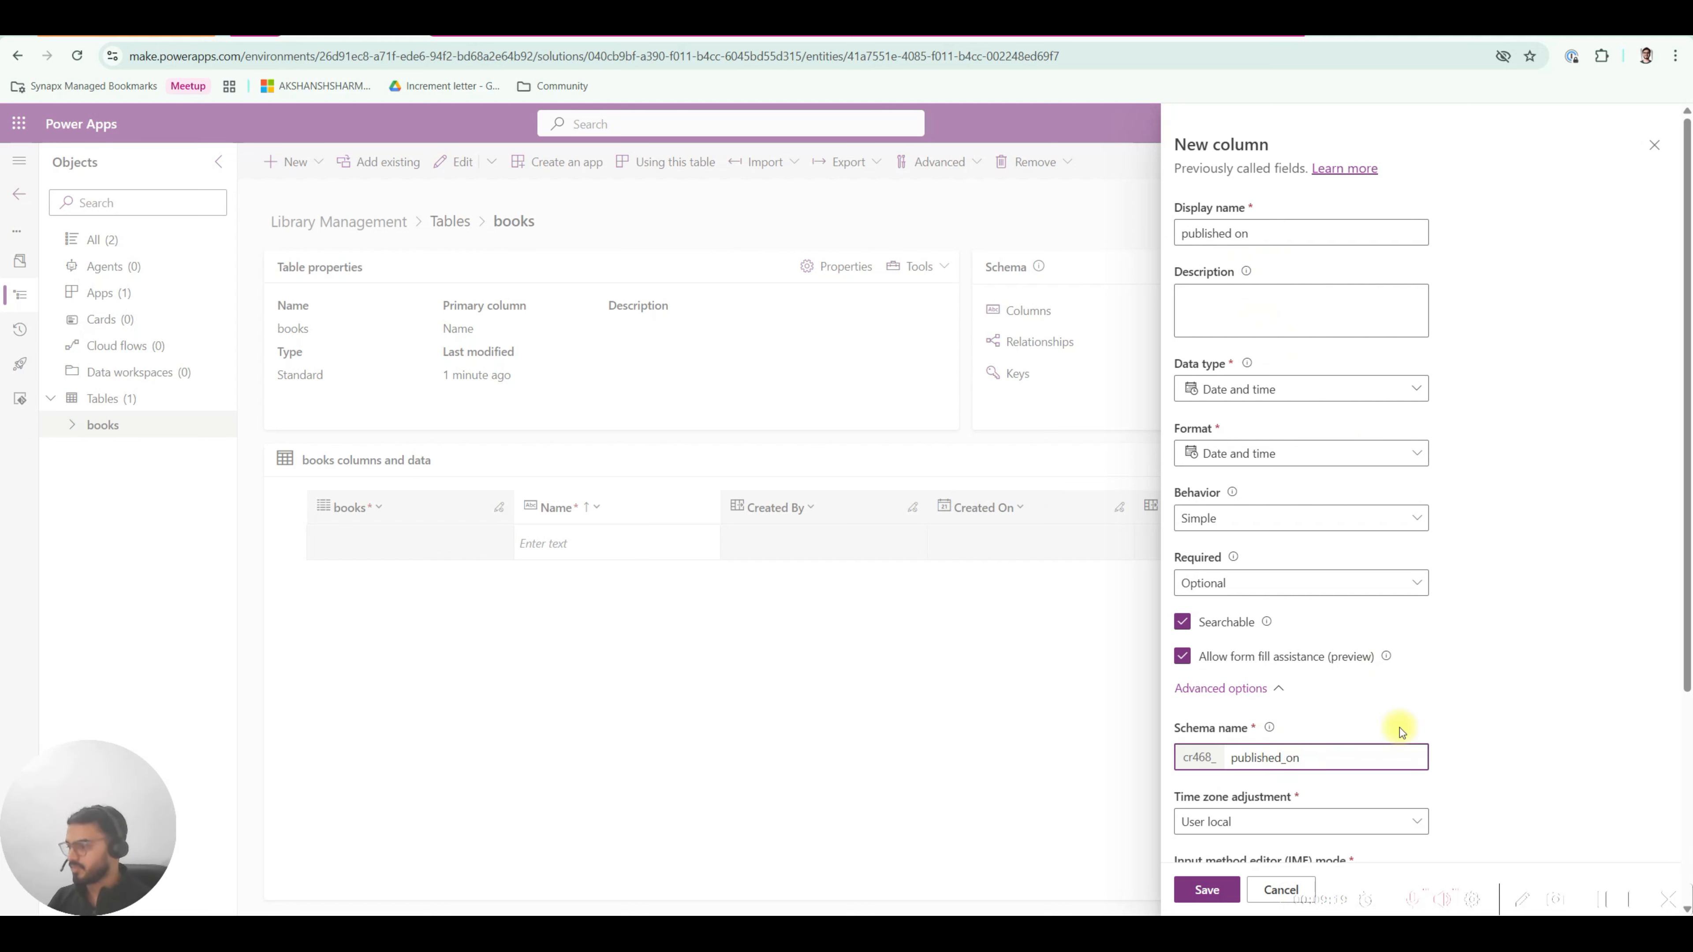
Double-check the schema and display names, then save the published on column.
left_click(1277, 688)
left_click(1277, 688)
left_click(1277, 688)
left_click(1277, 688)
scroll(1256, 717, "down", 3)
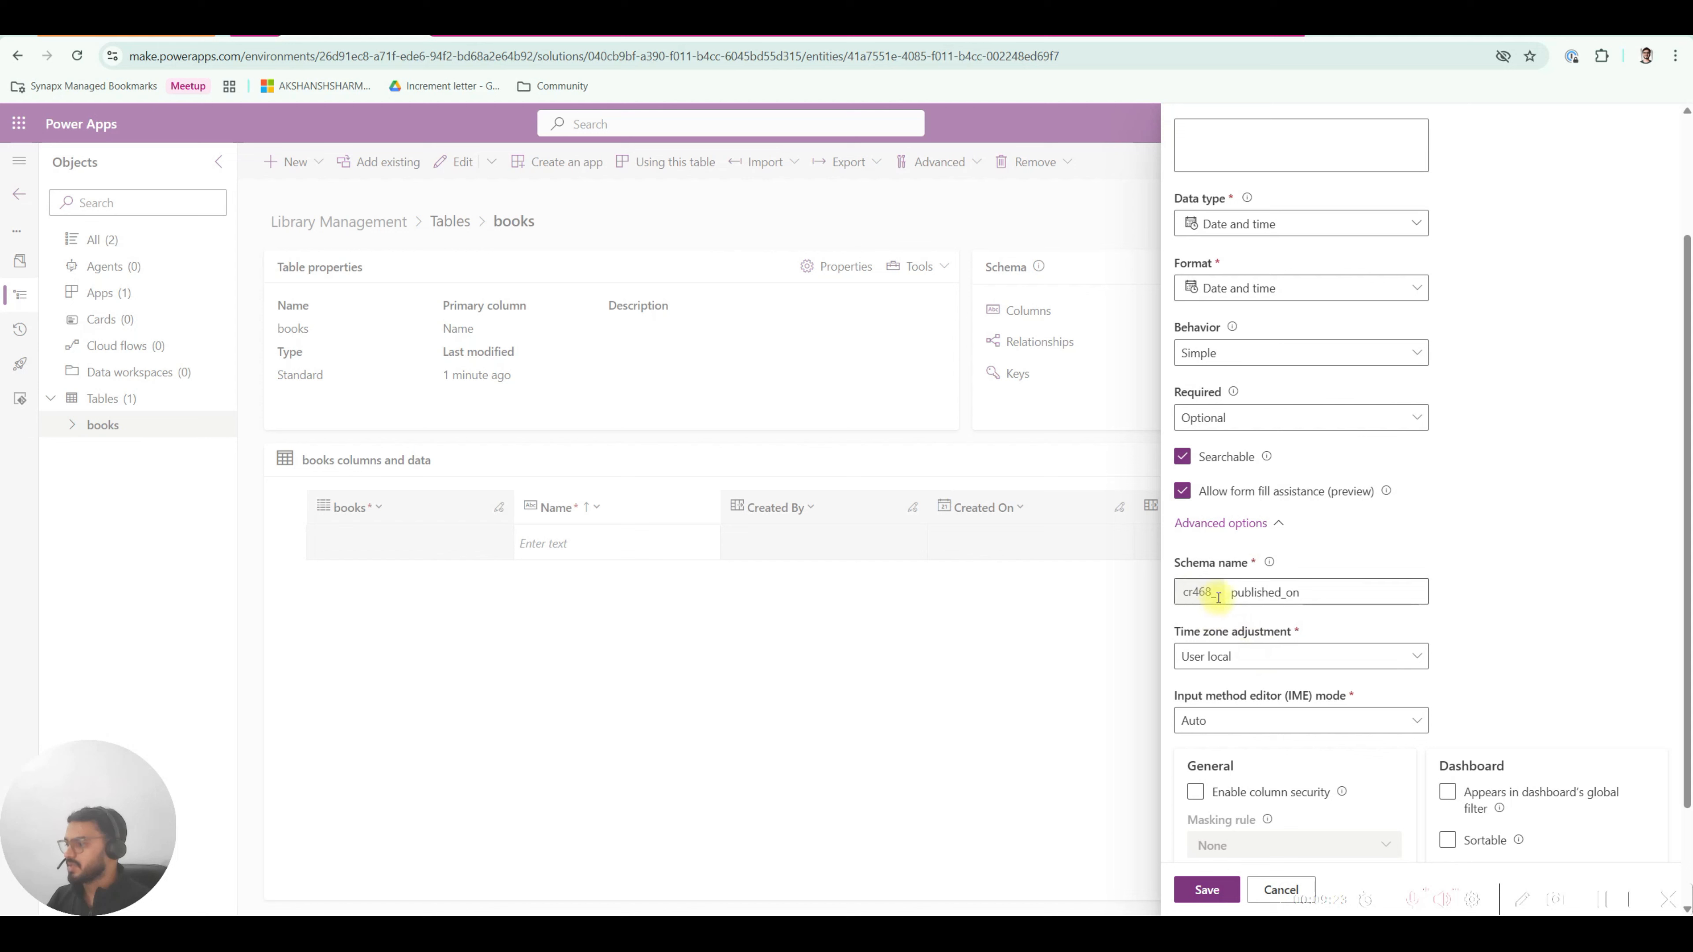
mouse_move(1230, 591)
left_mouse_down()
mouse_move(1322, 592)
mouse_move(1239, 591)
left_mouse_up()
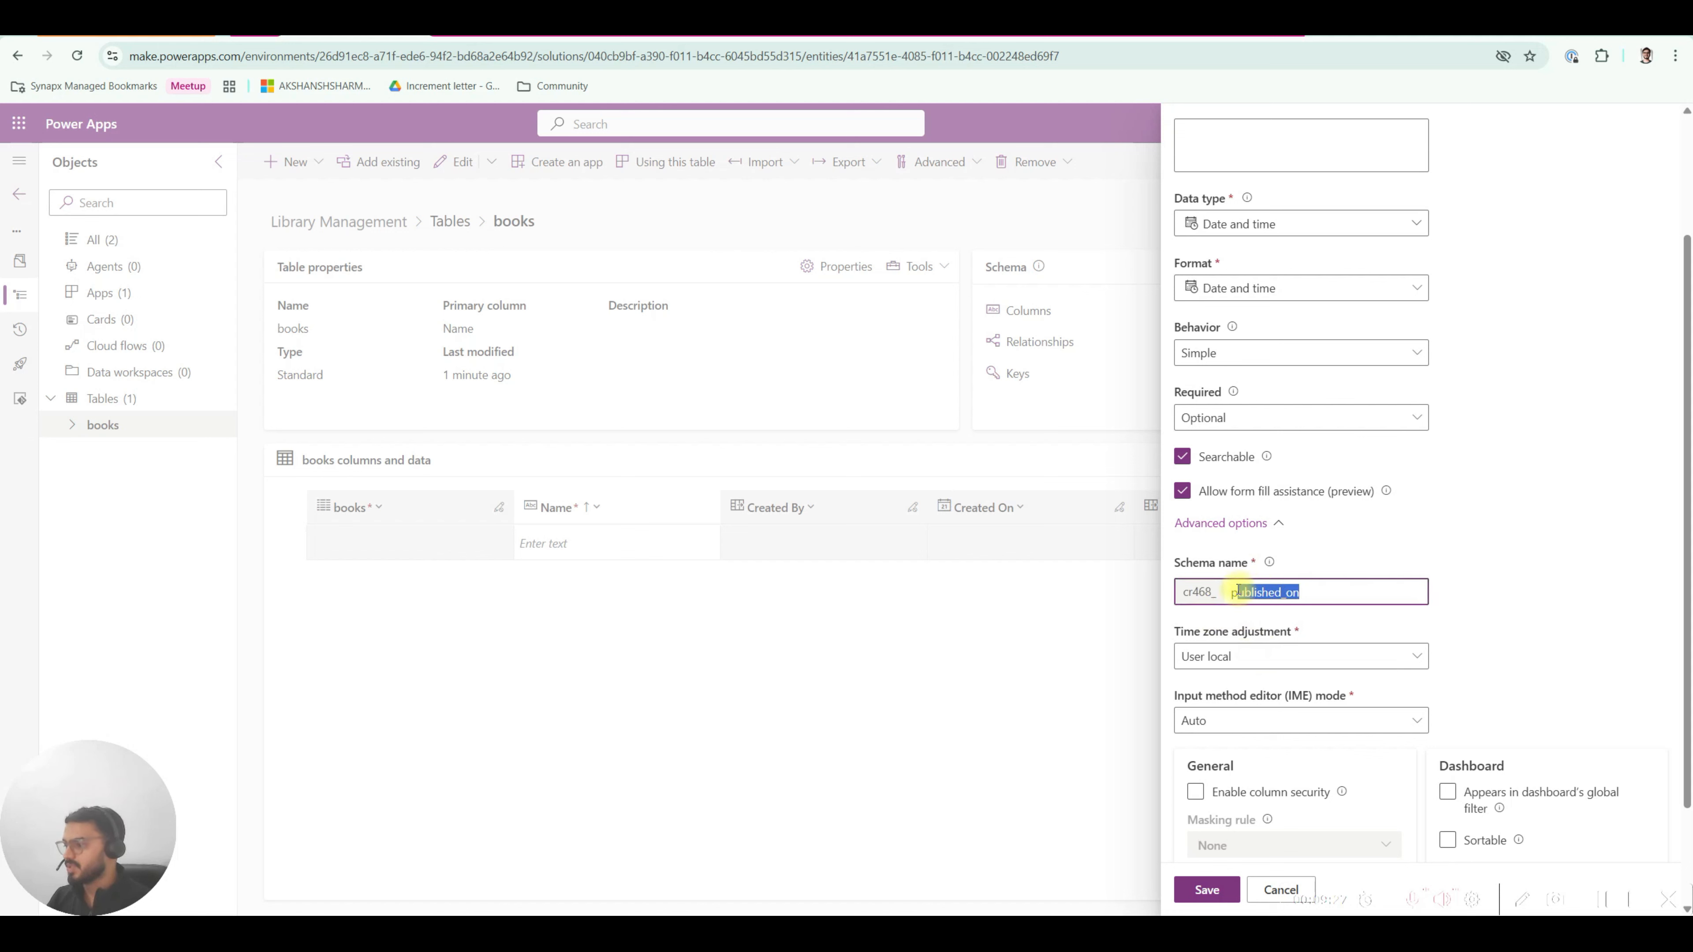
left_click(1245, 591)
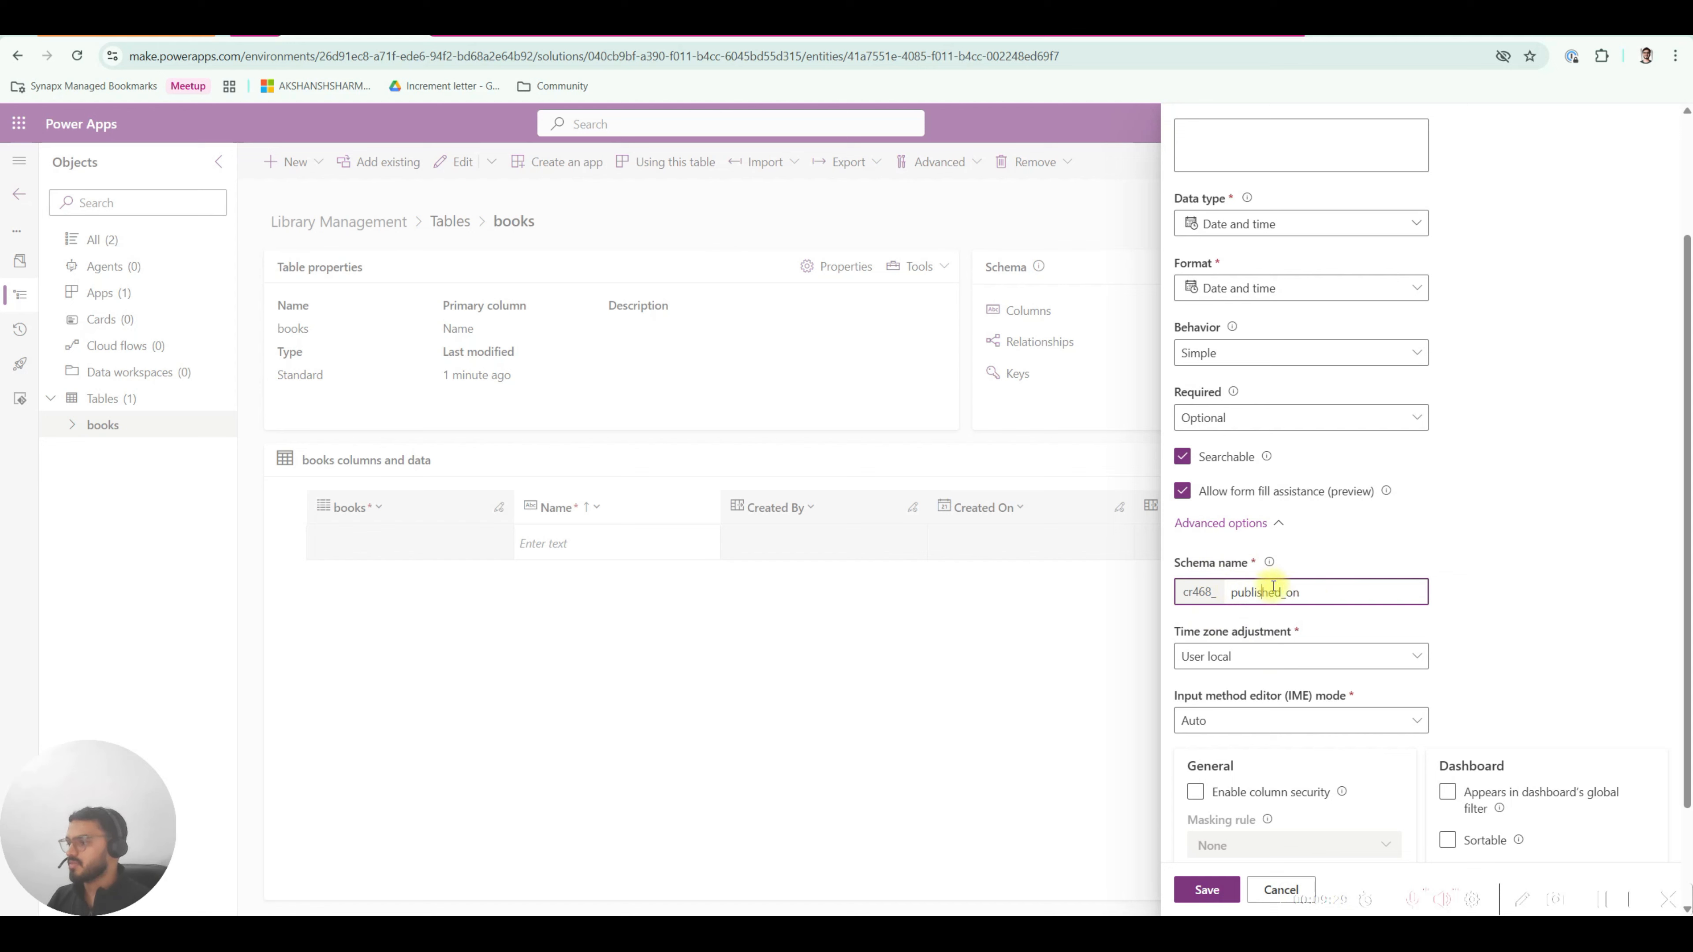
left_click(1220, 524)
left_click_drag(1178, 234, 1288, 236)
left_click(1233, 231)
left_click(1299, 254)
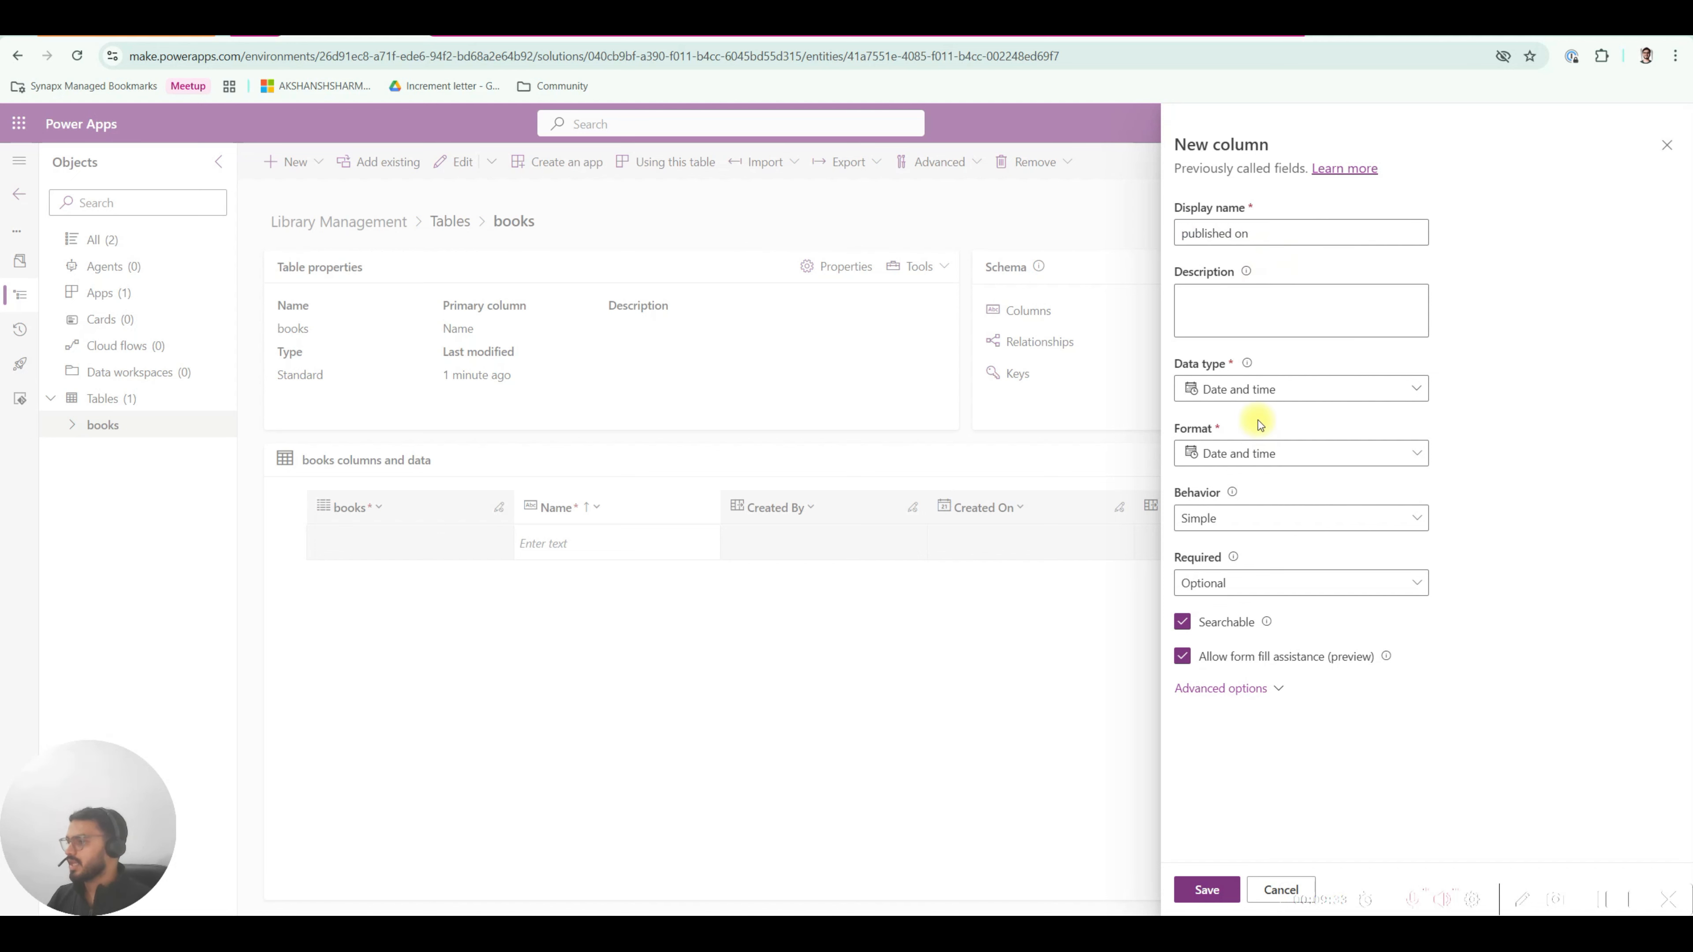
left_click(1206, 889)
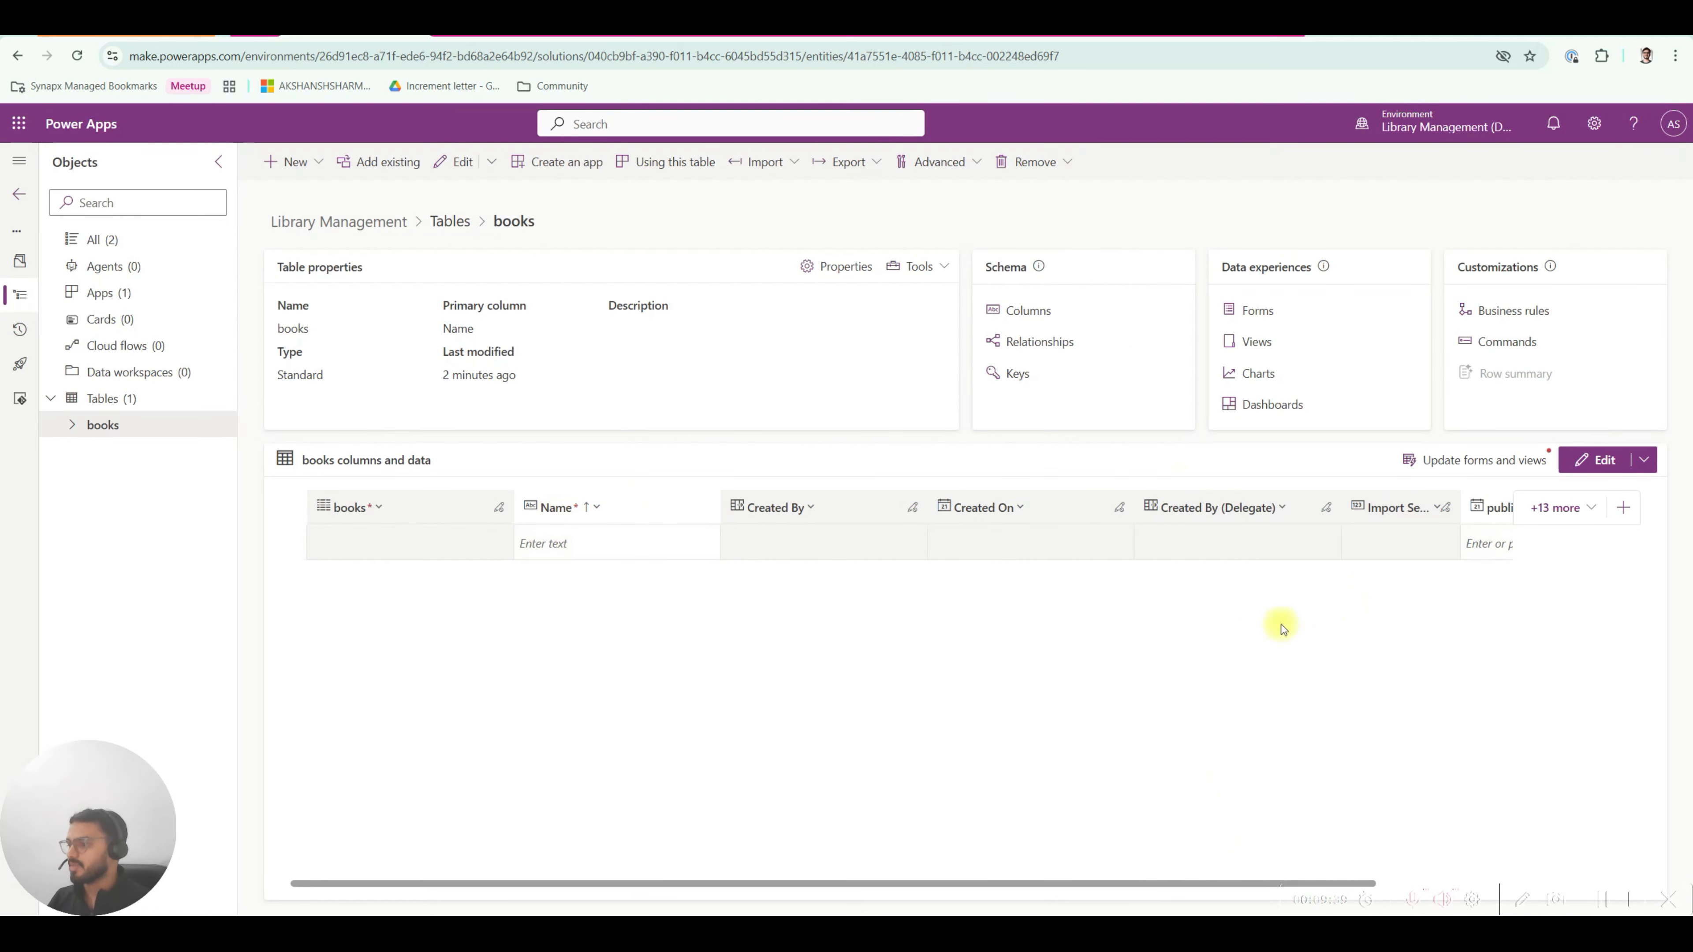
Move the published on column between Name and Created By, then compare against the library tables diagram.
left_click_drag(1478, 509, 744, 507)
left_click(538, 518)
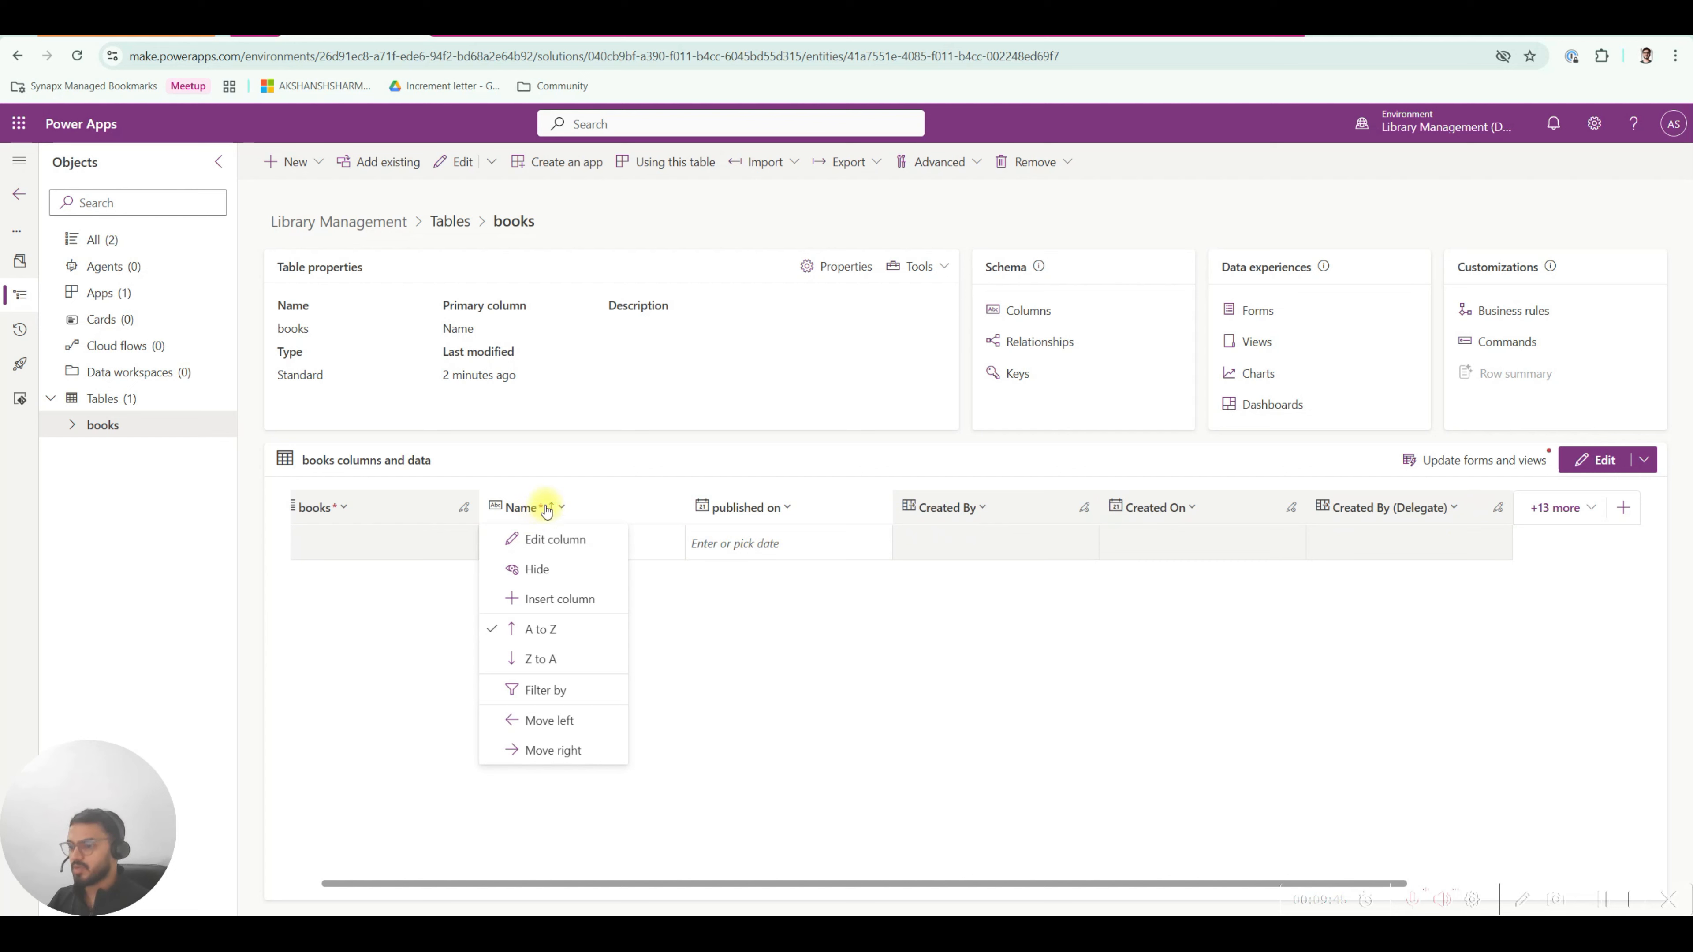
left_click(544, 507)
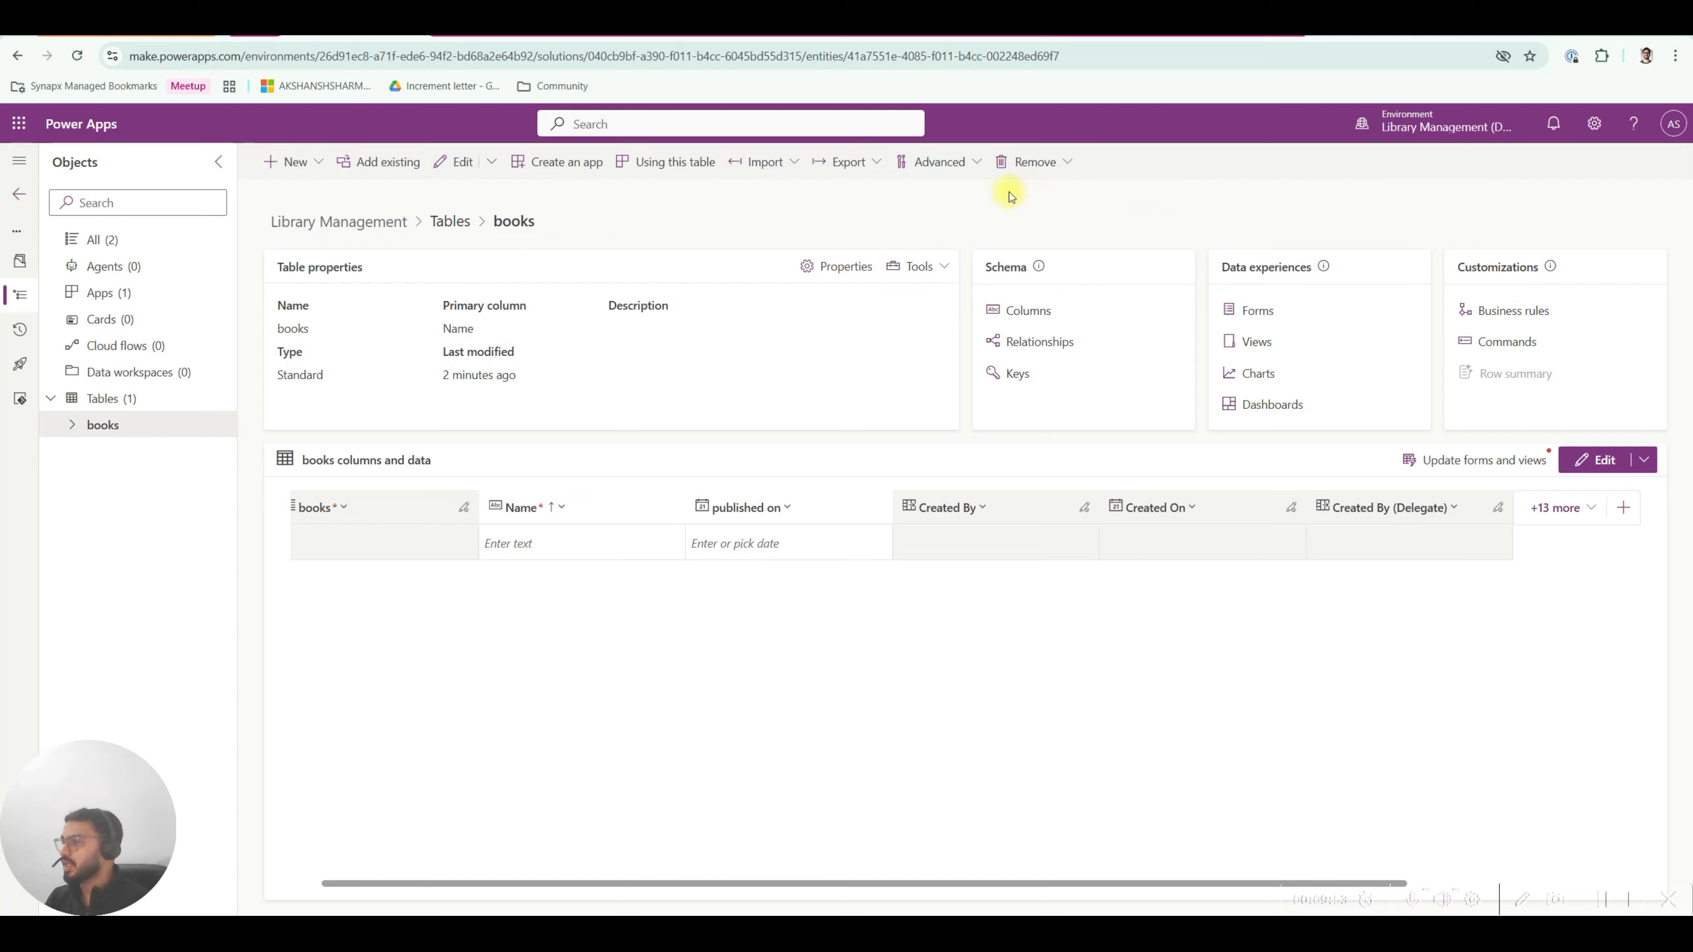
left_click(1065, 37)
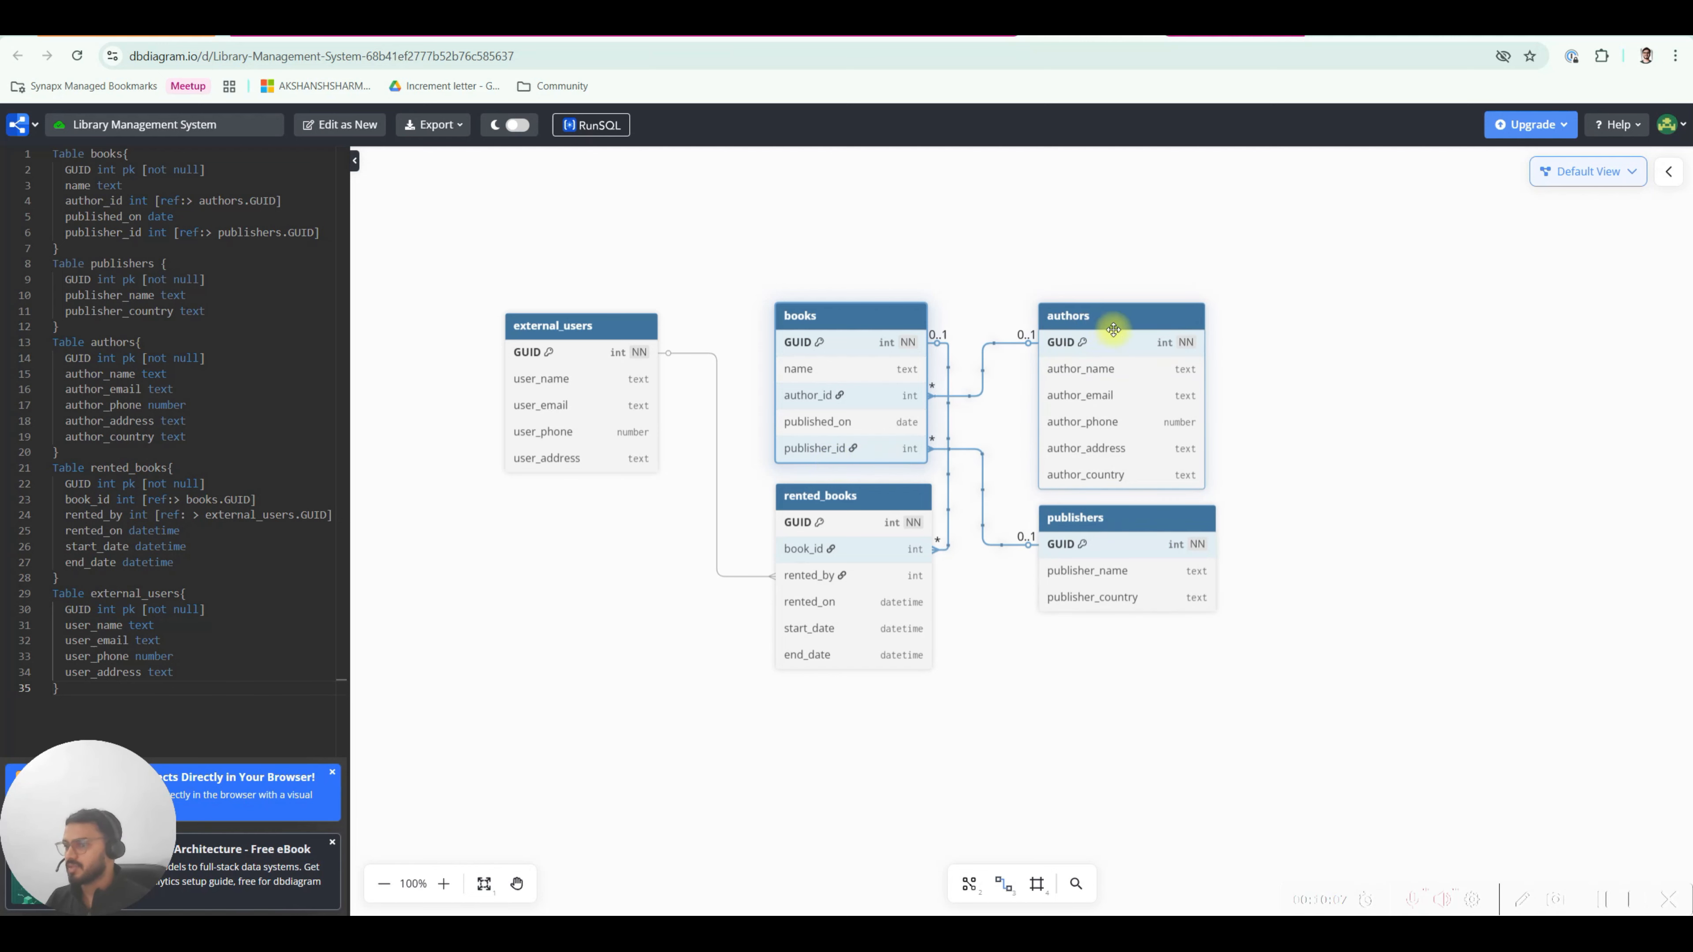
left_click(357, 25)
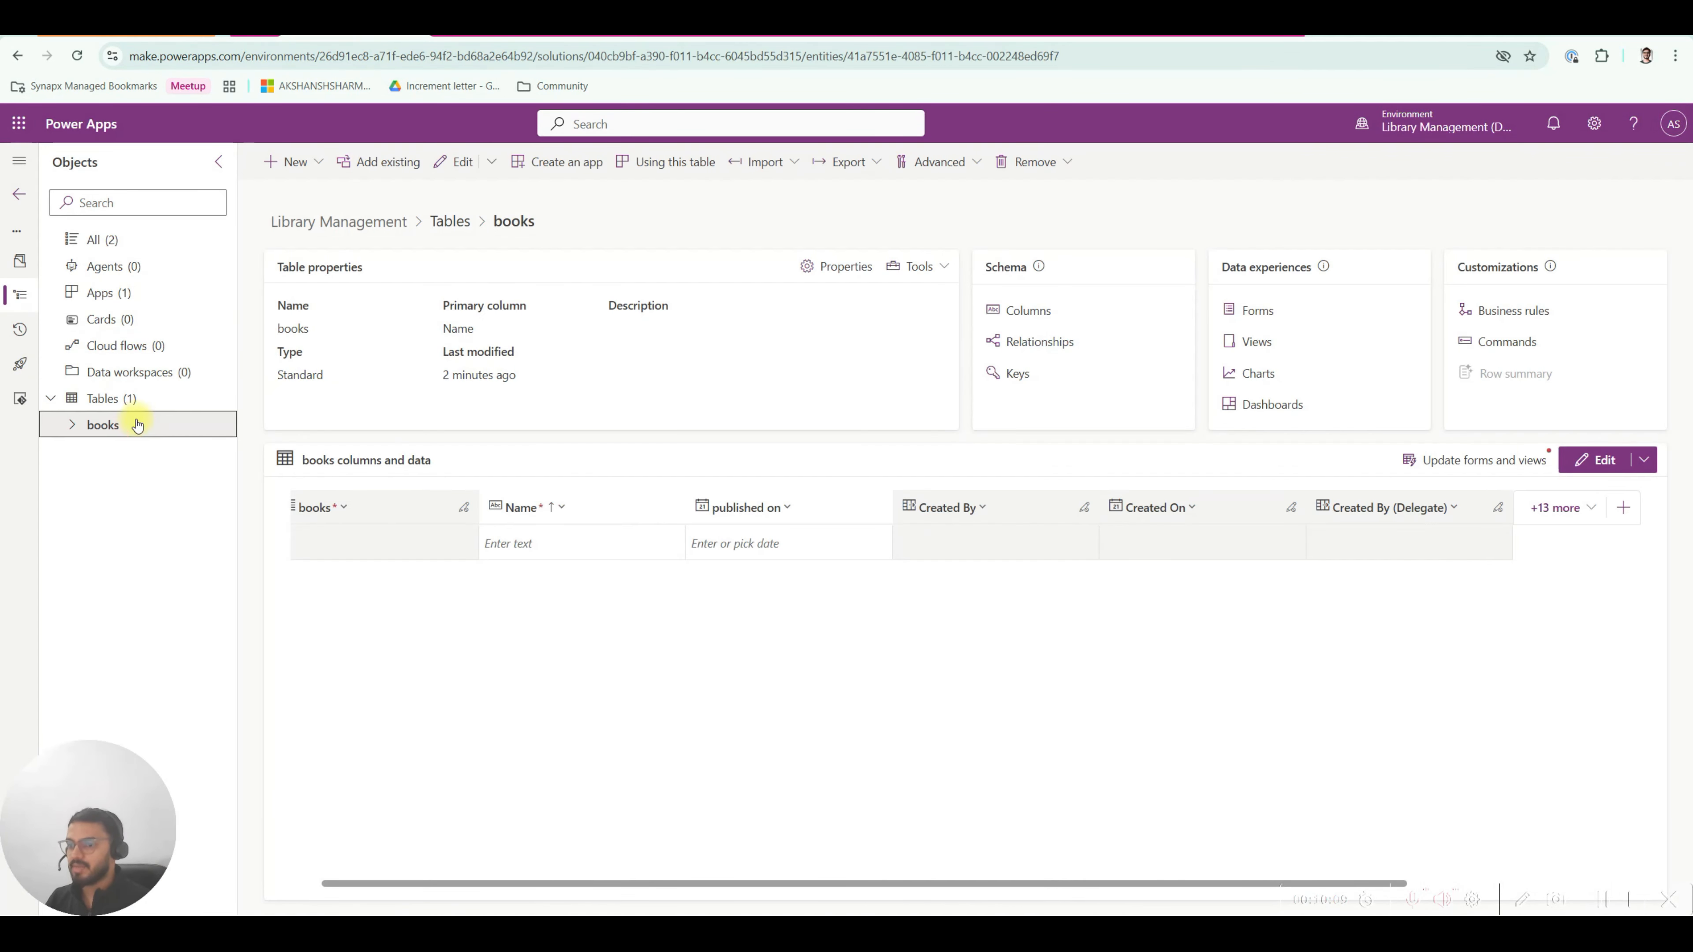
Create a new table (advanced properties) with display name publishers and save it.
left_click(128, 399)
left_click(307, 174)
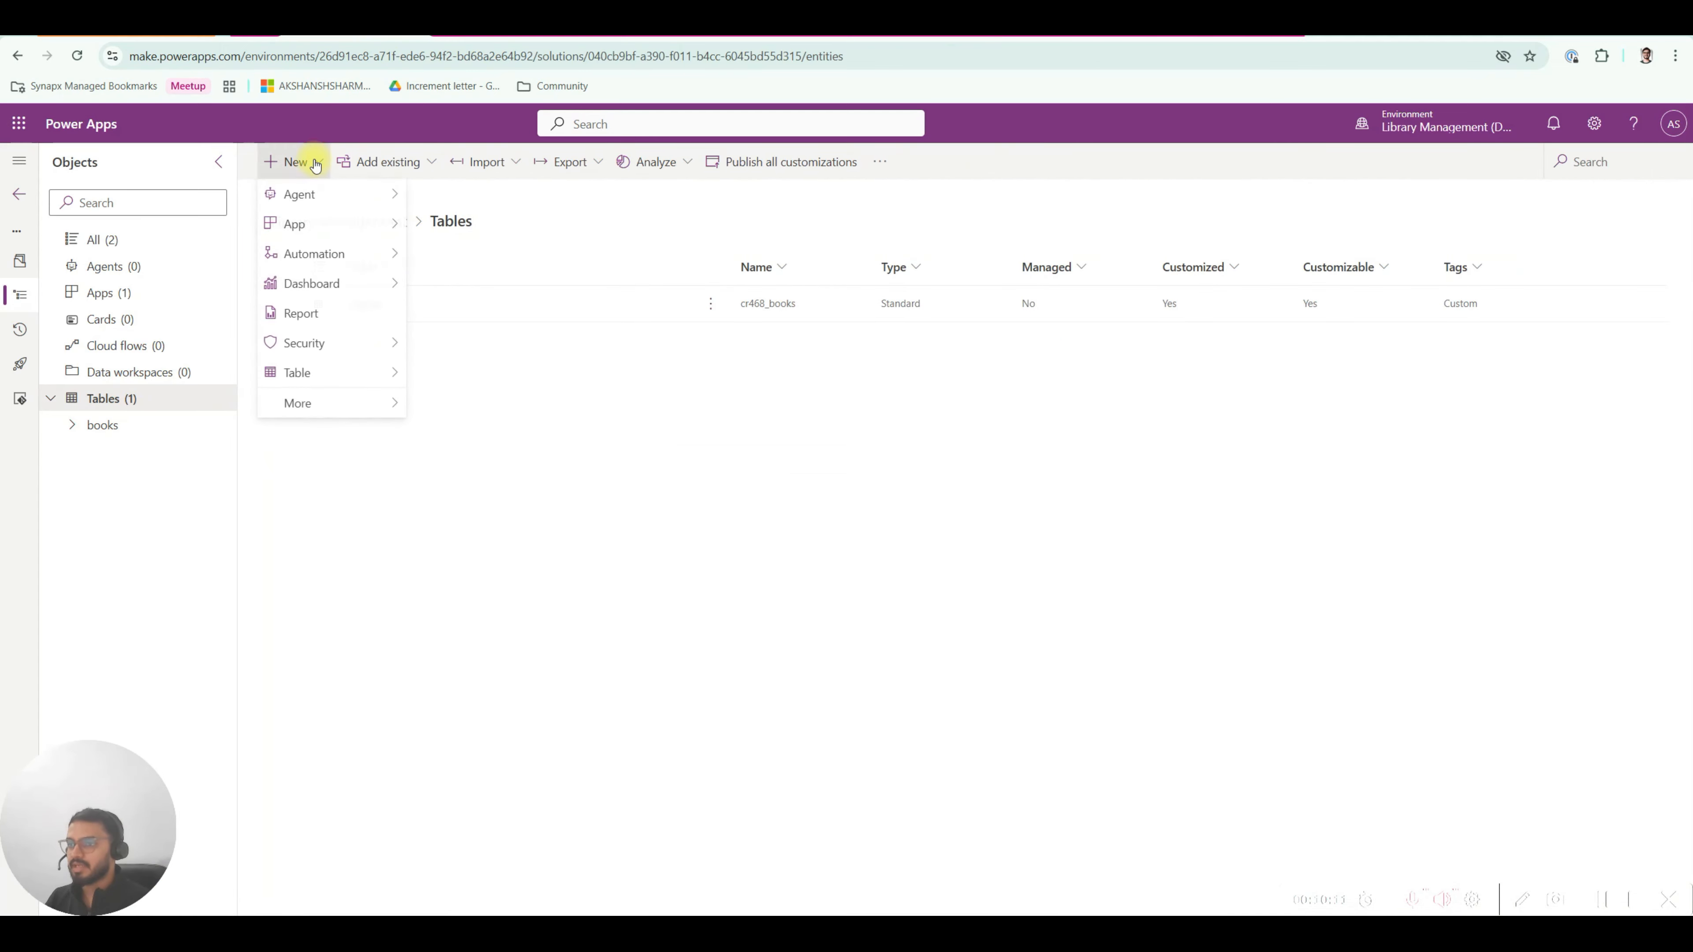
mouse_move(333, 374)
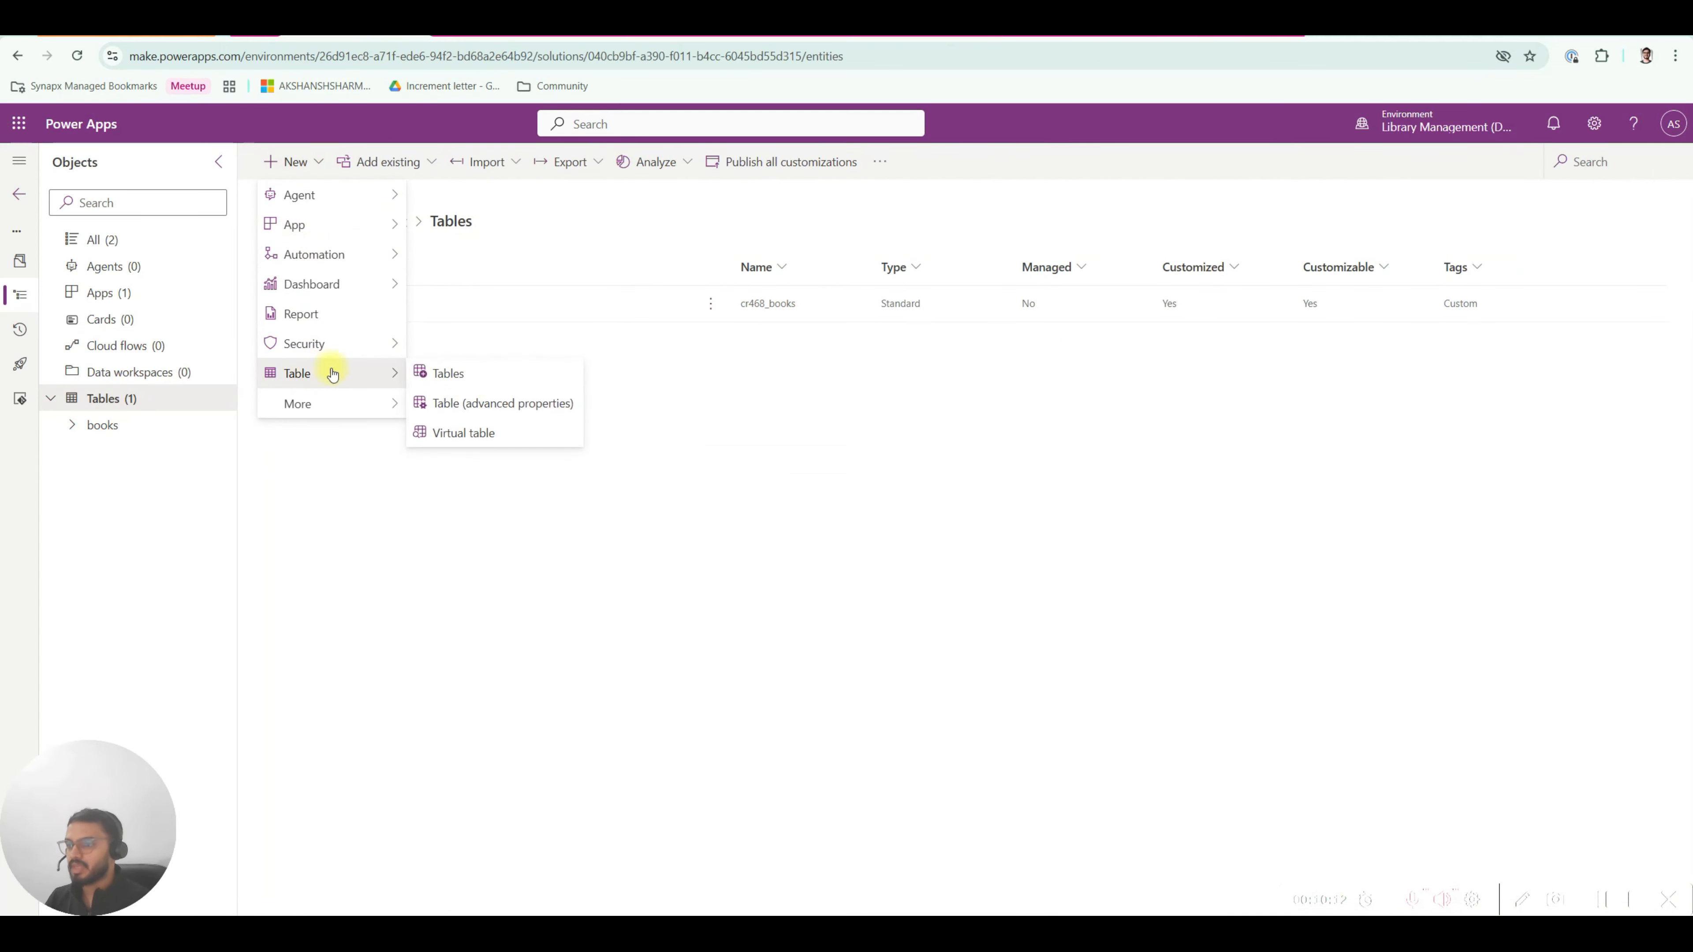
left_click(480, 403)
left_click(1247, 266)
left_click(1085, 27)
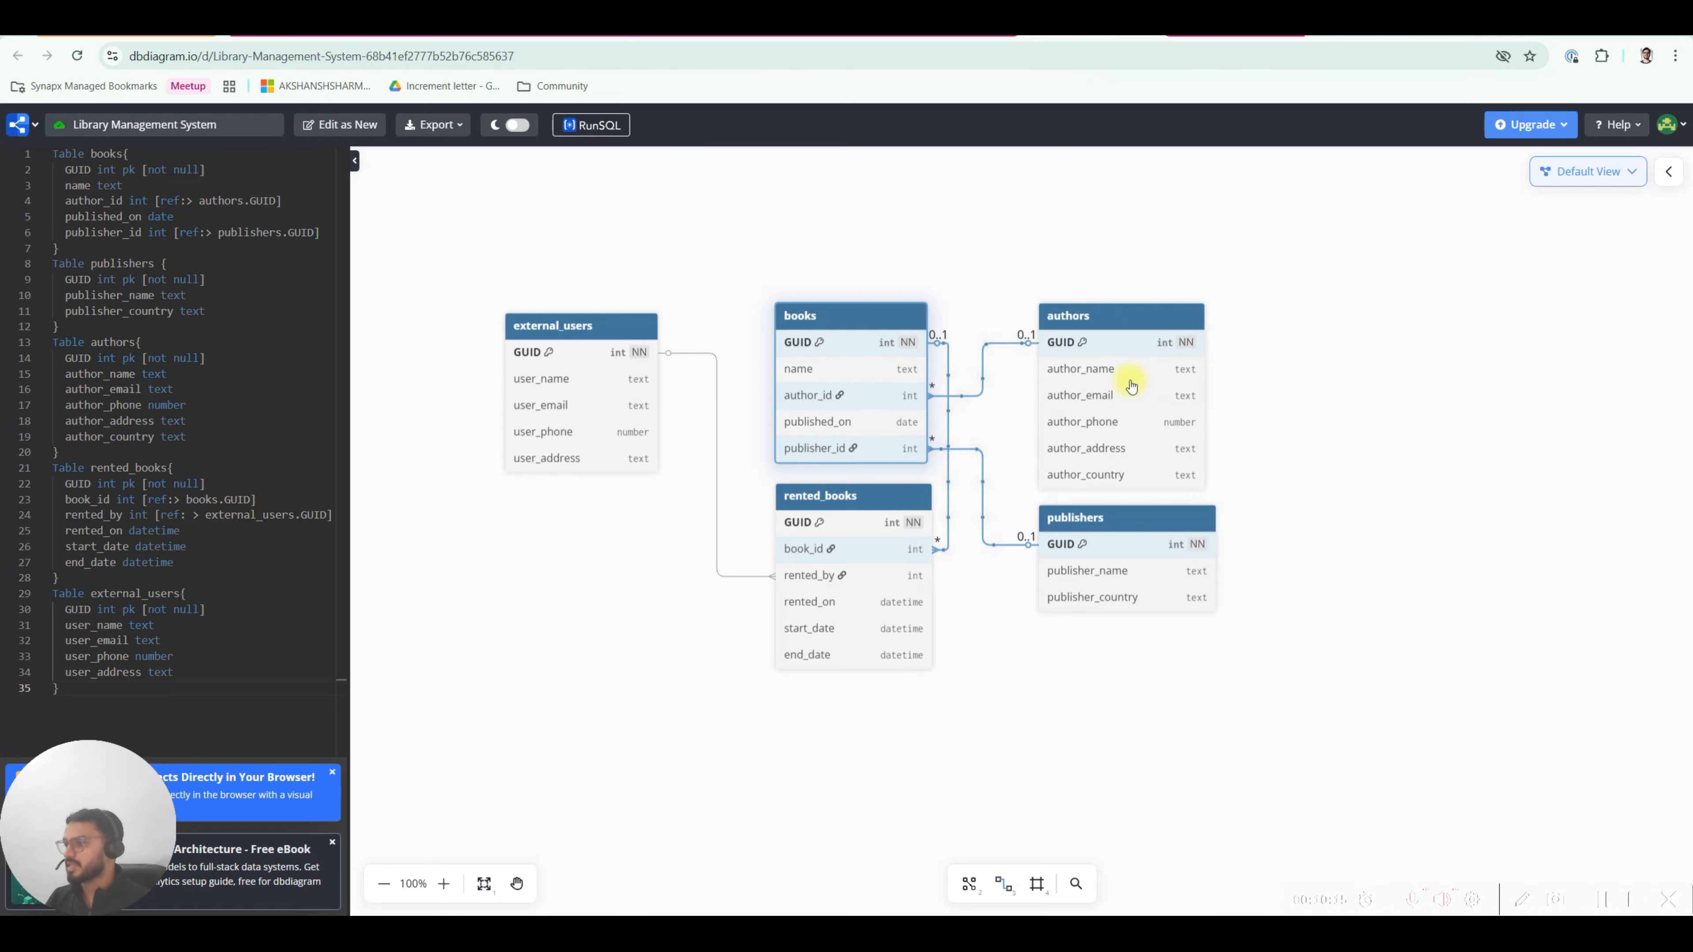
left_click(374, 28)
left_click(1222, 264)
type("publishers")
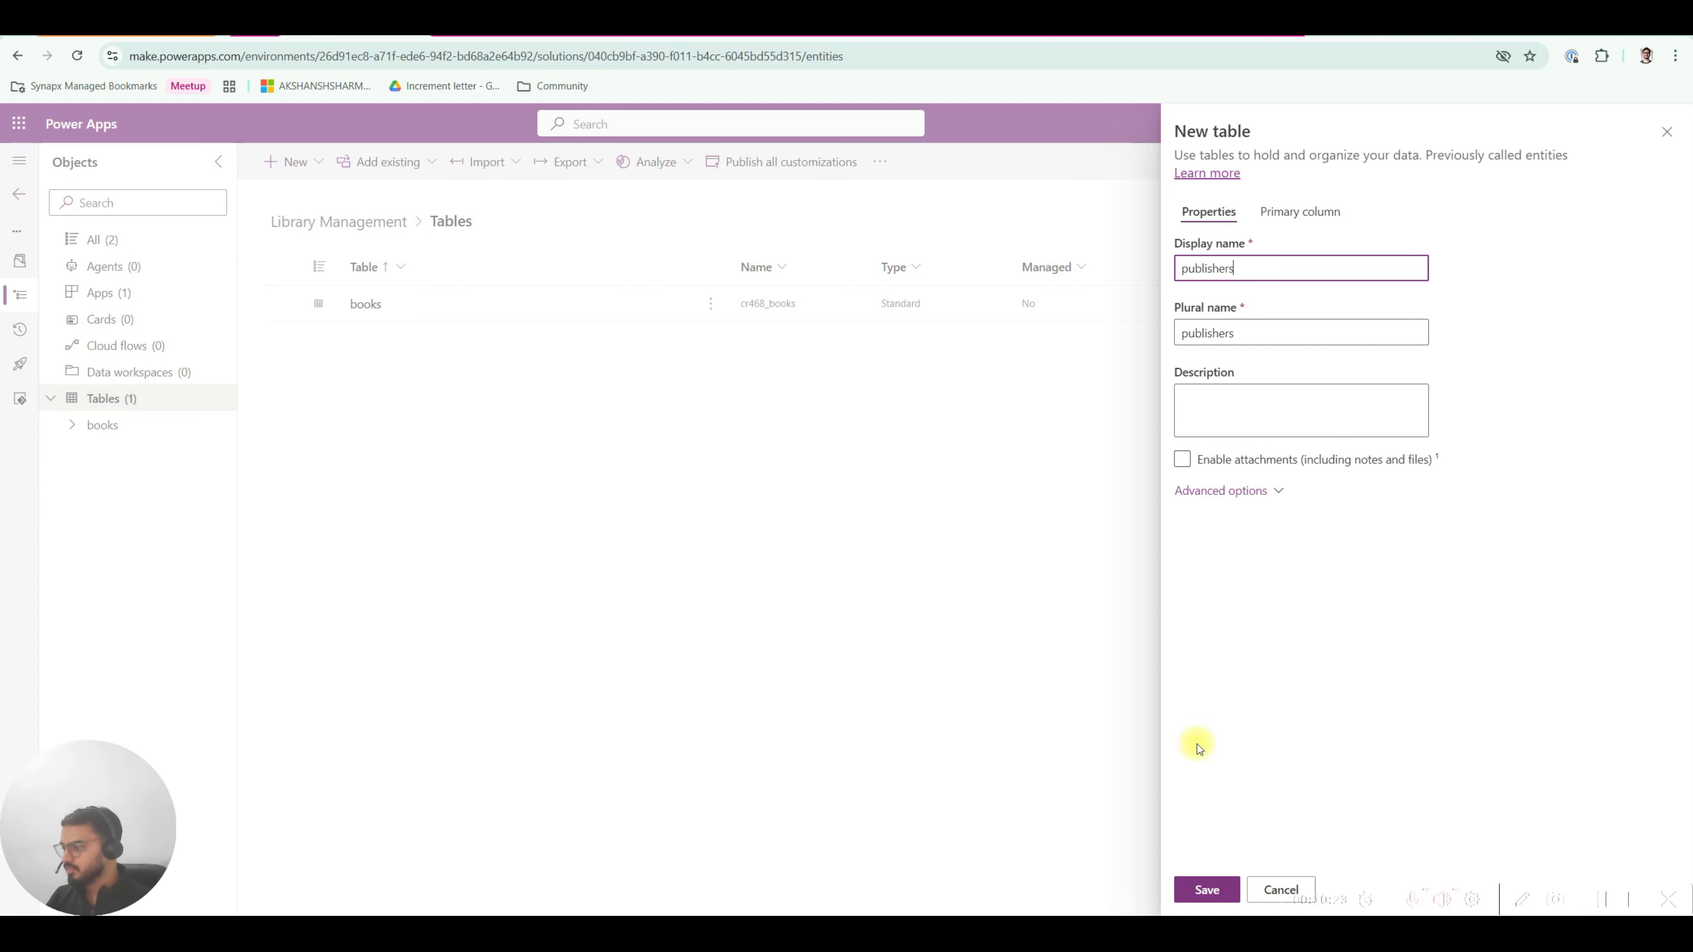
left_click(1196, 277)
left_click(1262, 673)
left_click(1207, 890)
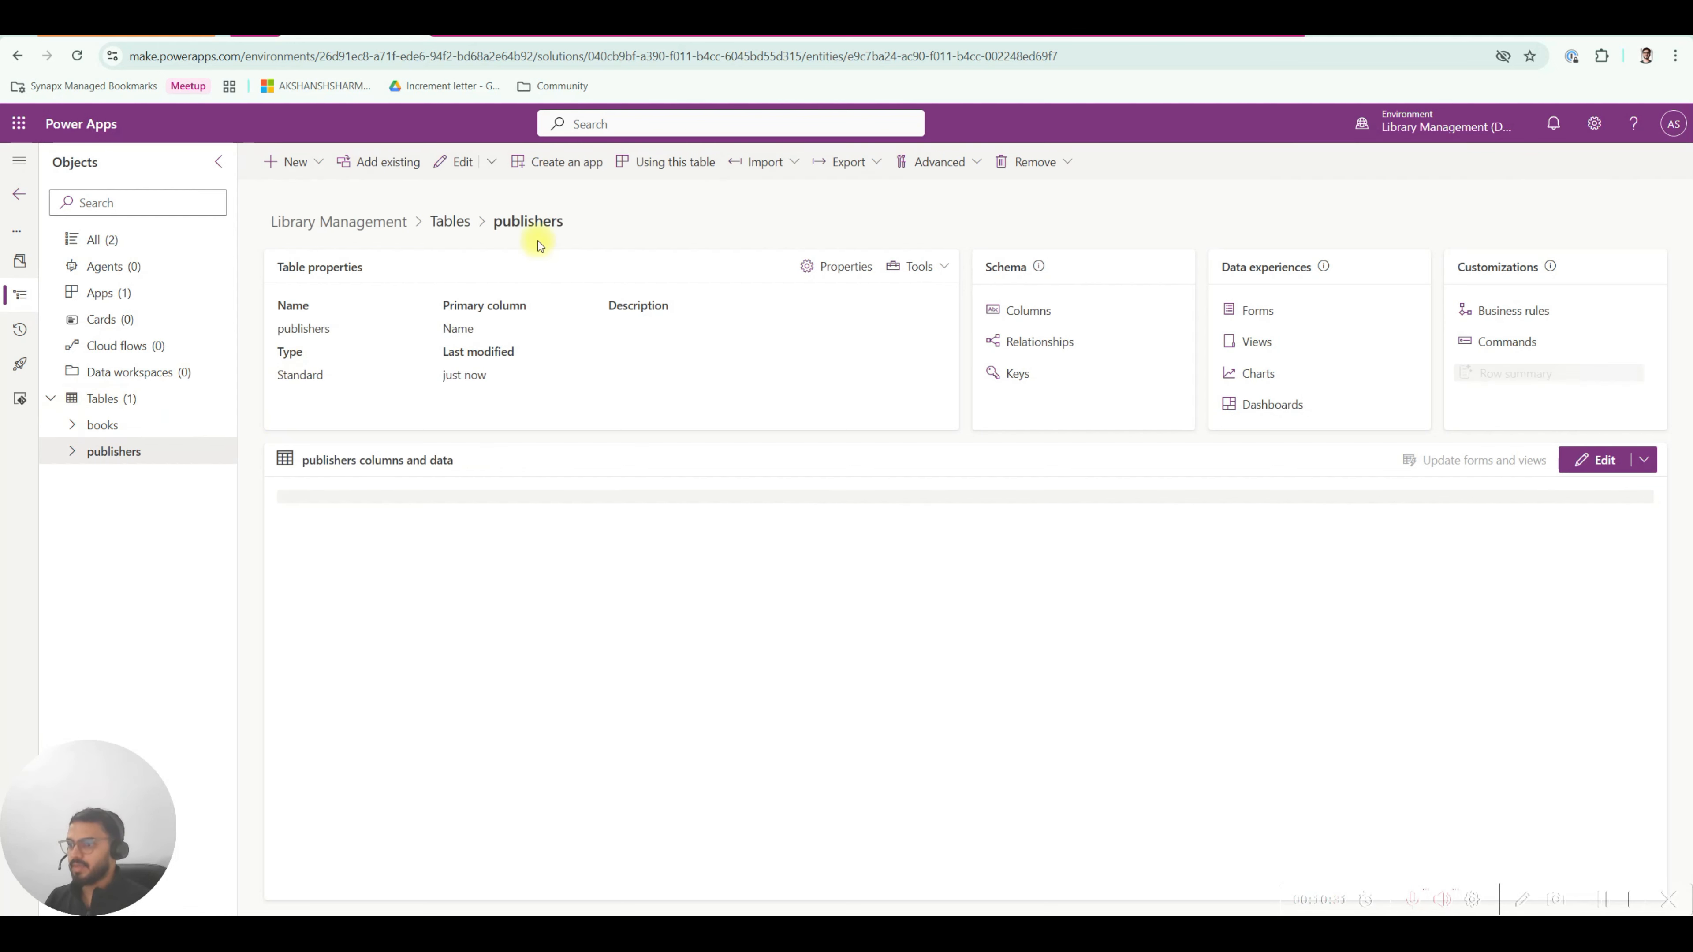
Start another new table from the Tables list, checking the diagram for the authors table.
left_click(127, 397)
left_click(317, 166)
mouse_move(297, 373)
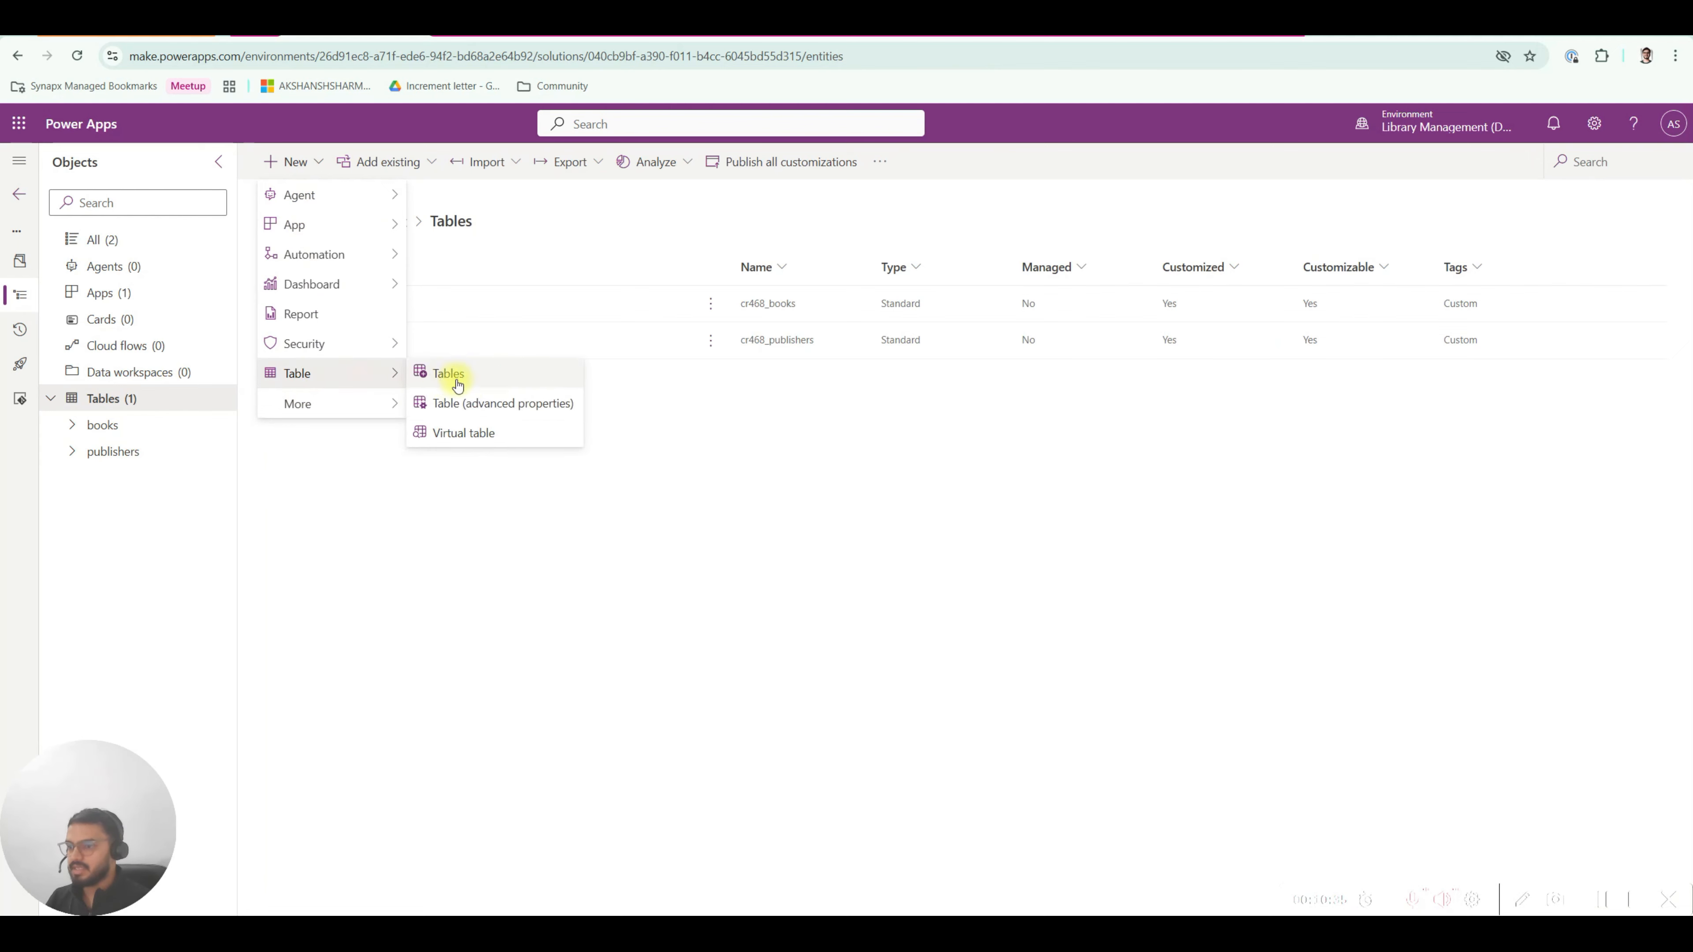
left_click(465, 403)
left_click(1091, 33)
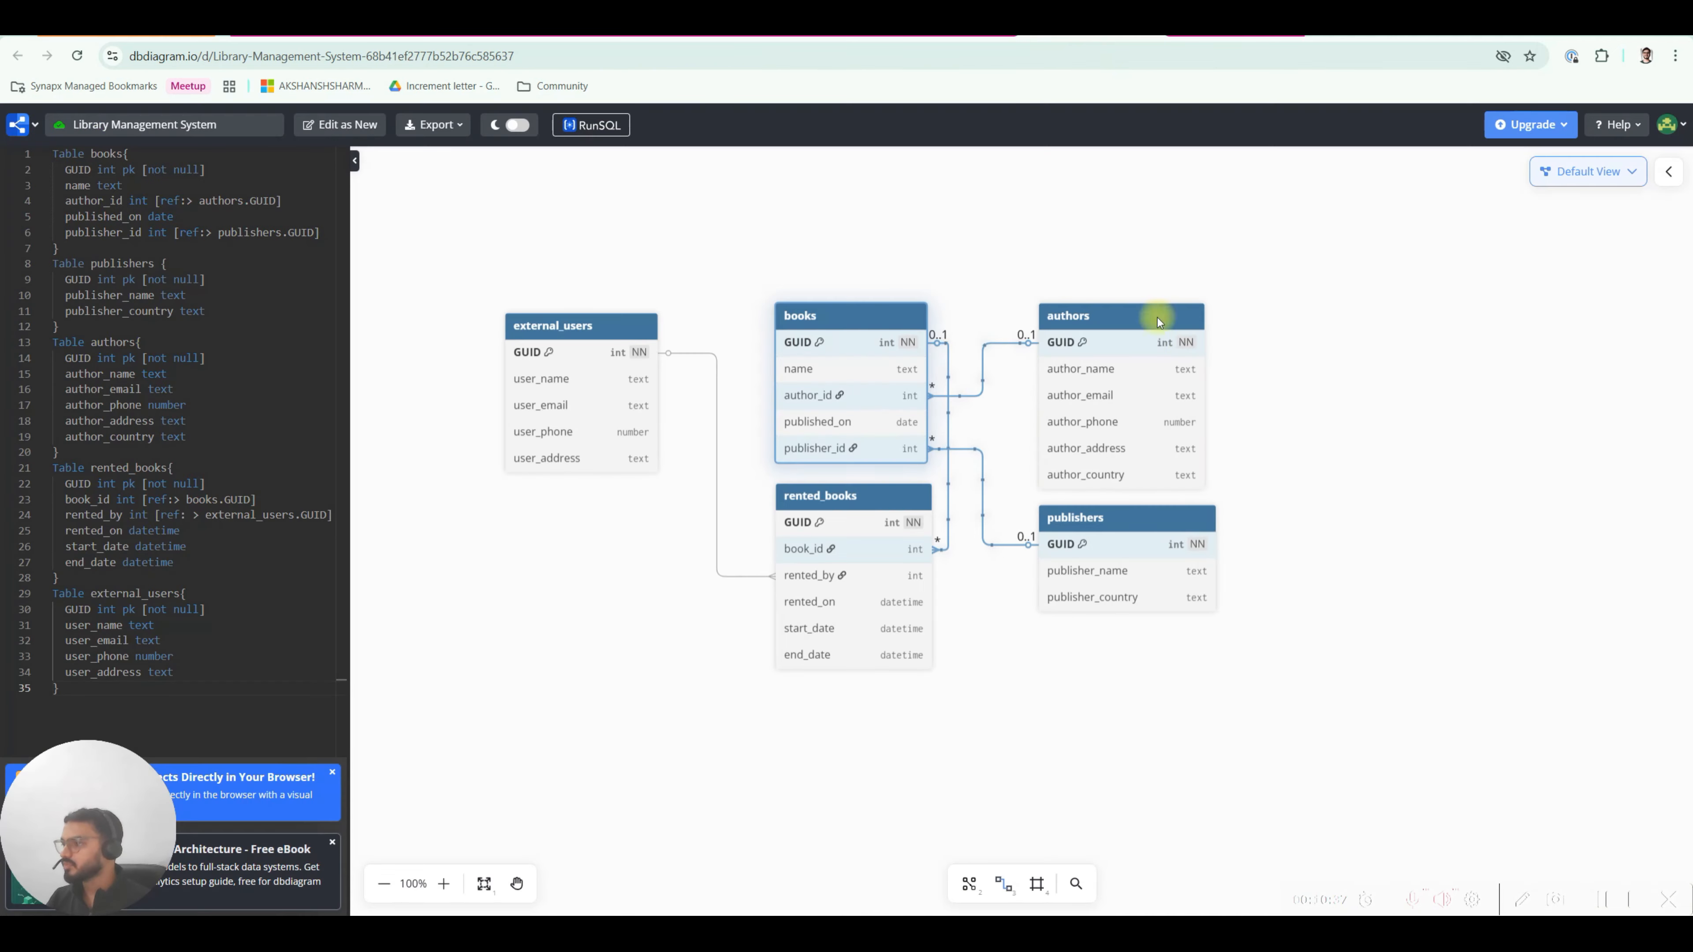
Give the new table the display name authors and save it.
left_click(345, 33)
left_click(1234, 269)
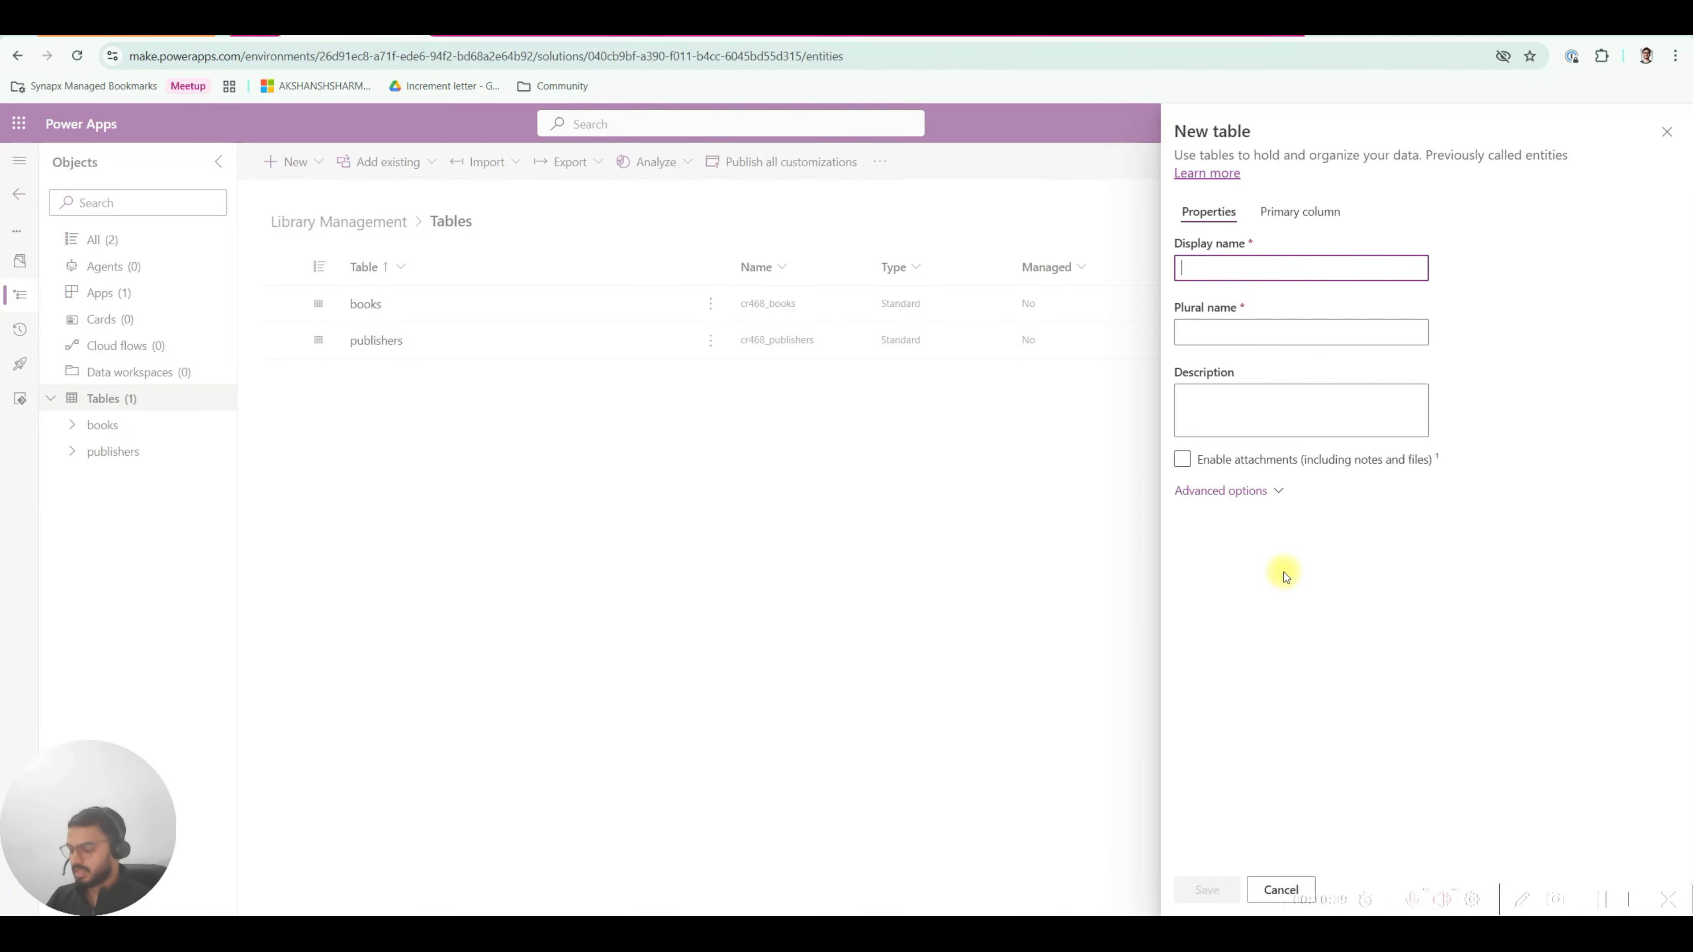
type("authors")
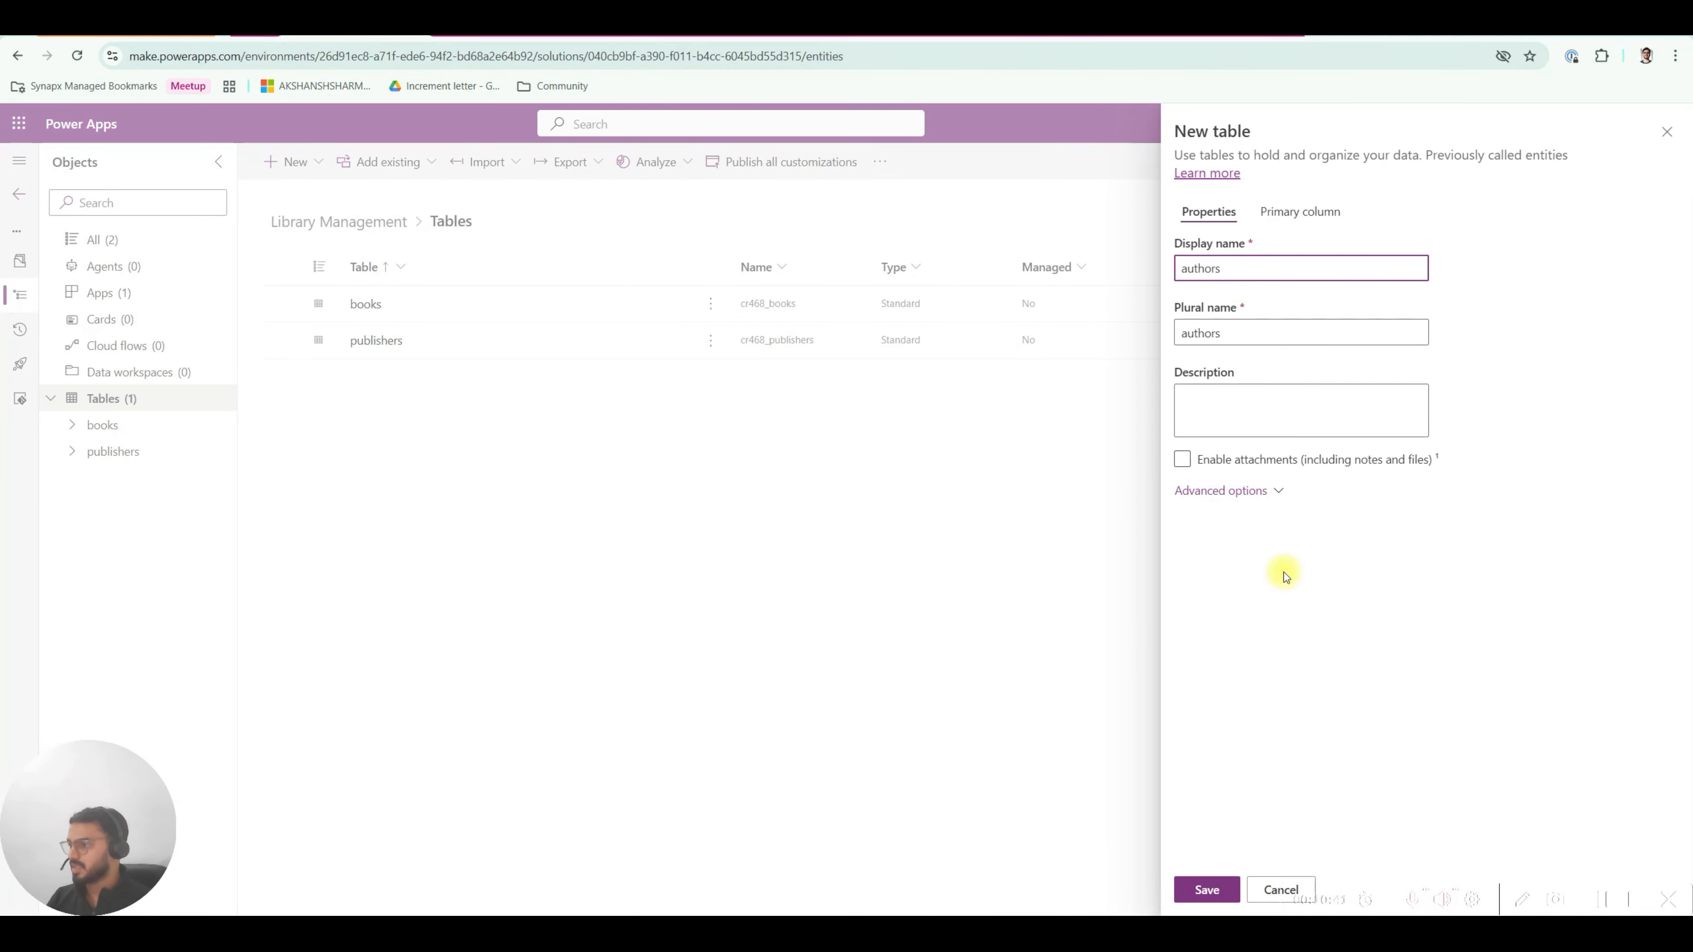
left_click(1210, 891)
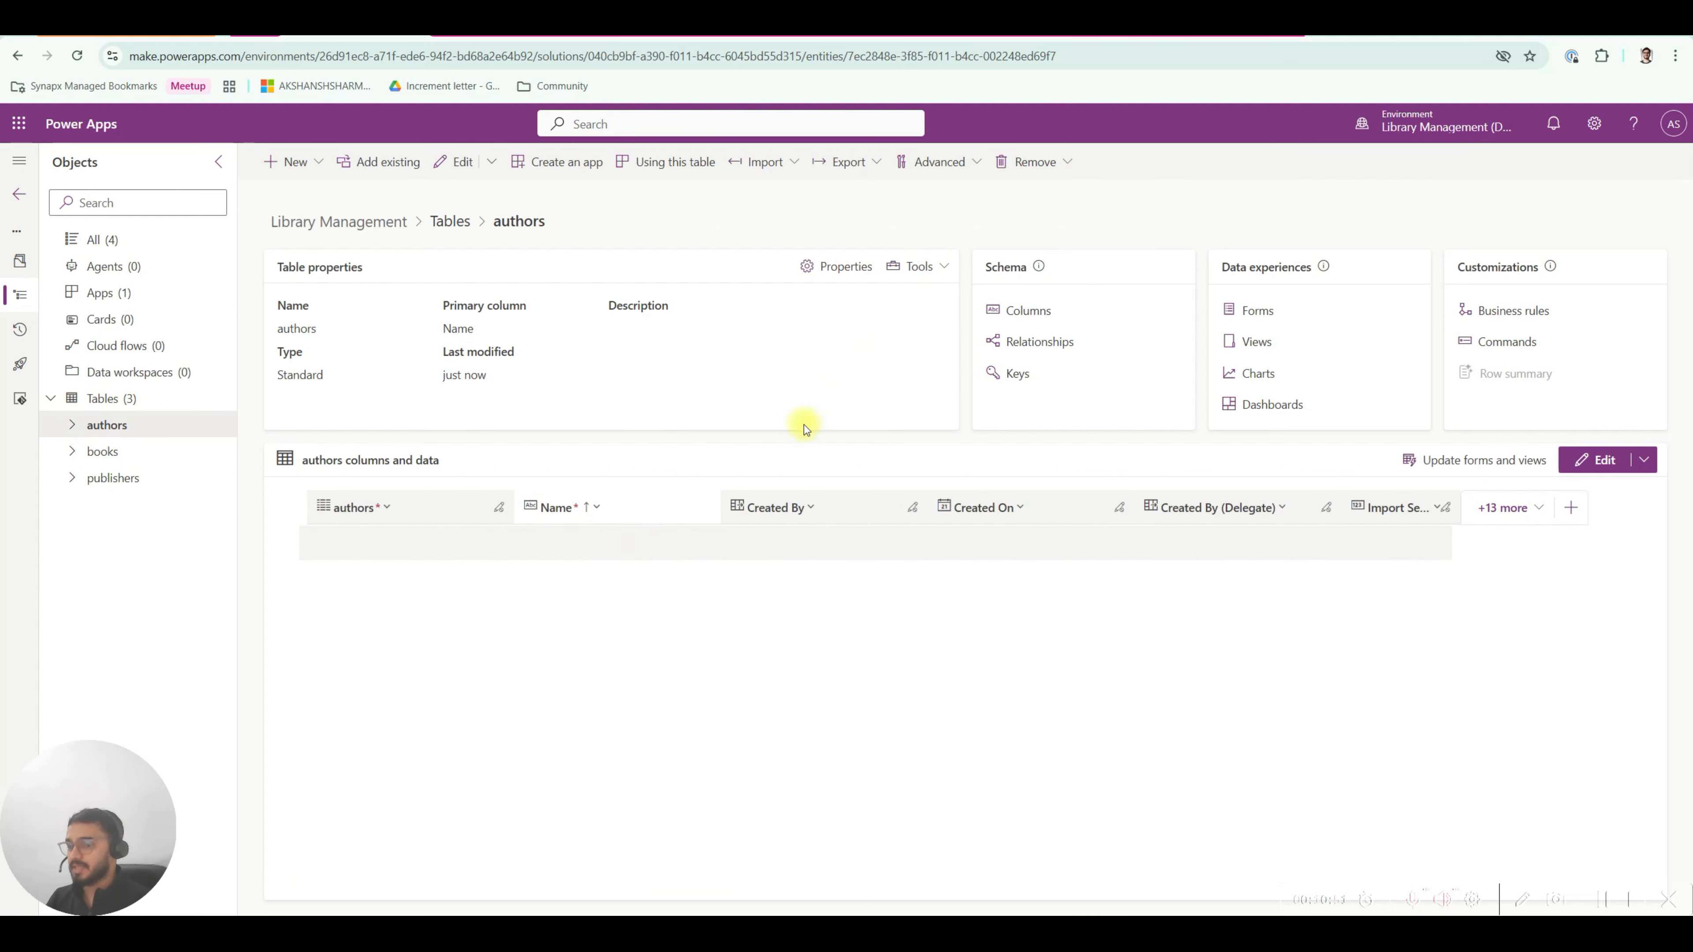
Review rented_books and its relationships in the diagram, then bring up the New menu on authors.
left_click(1094, 38)
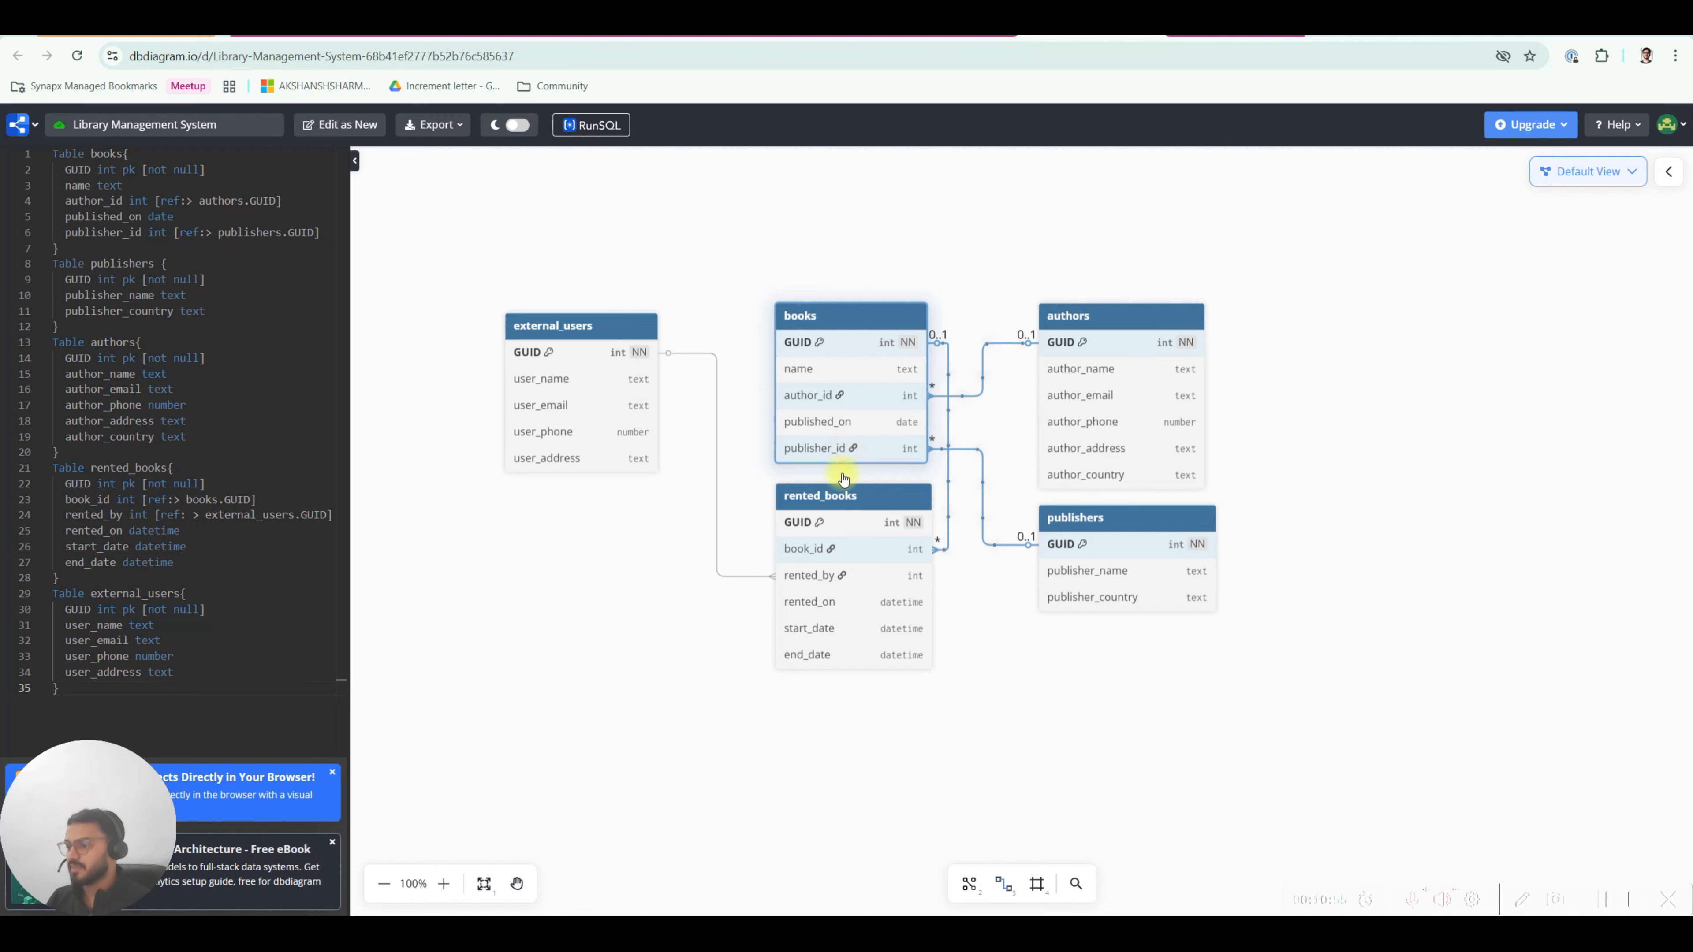
left_click(846, 503)
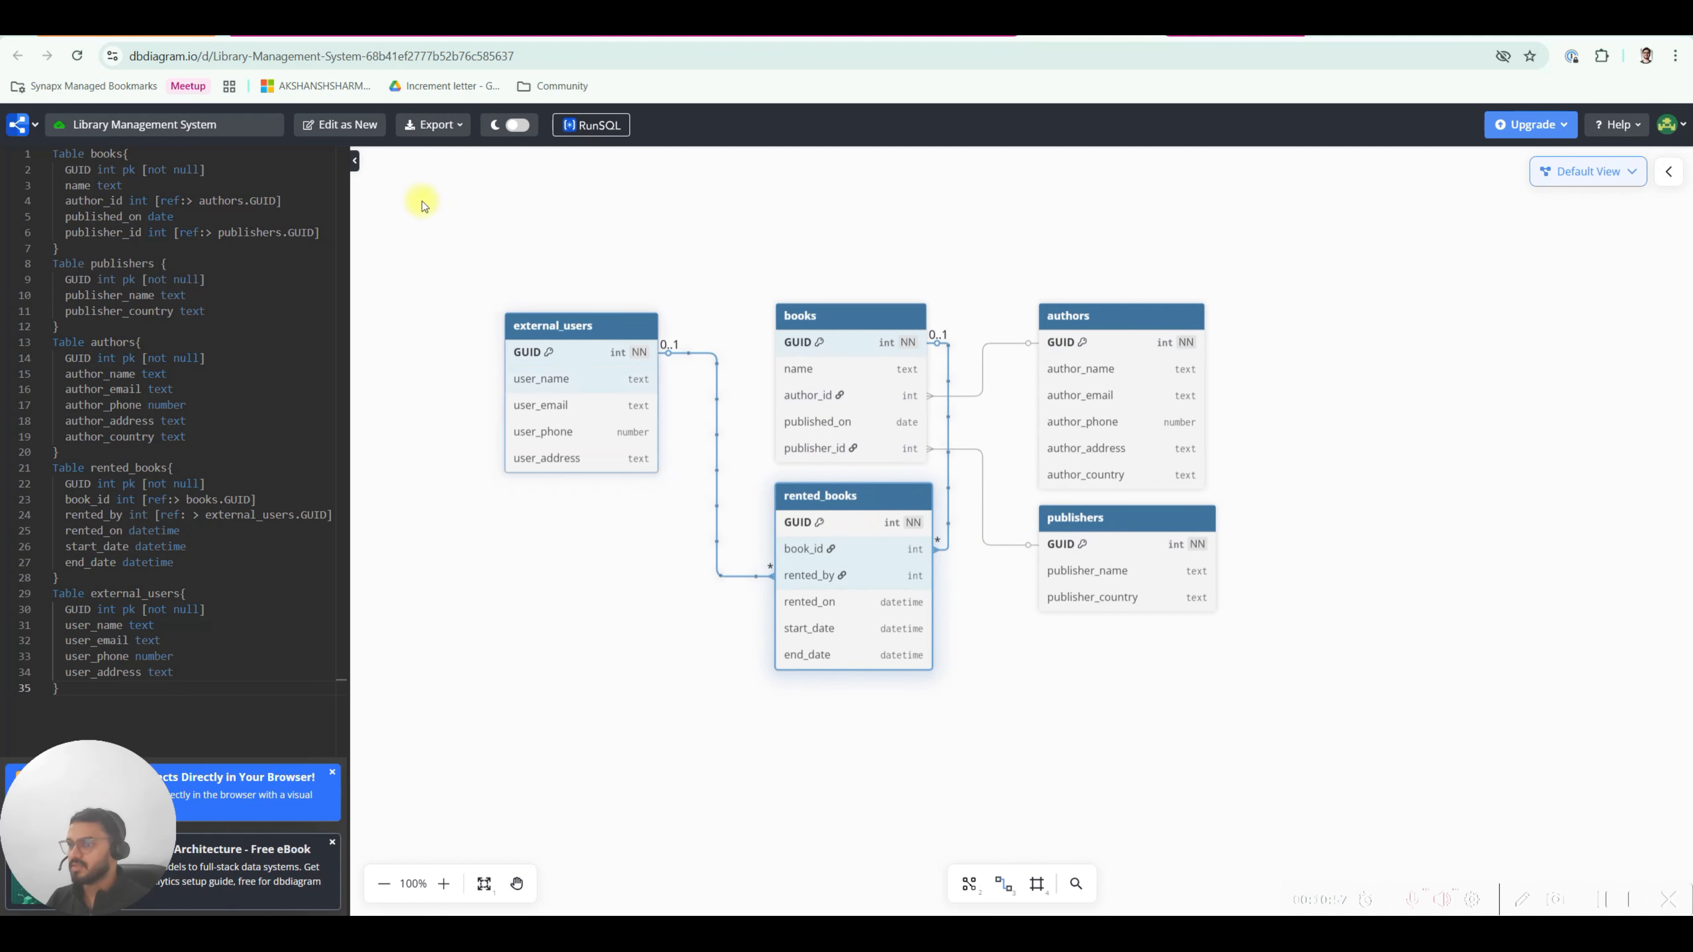
left_click(355, 38)
left_click(298, 162)
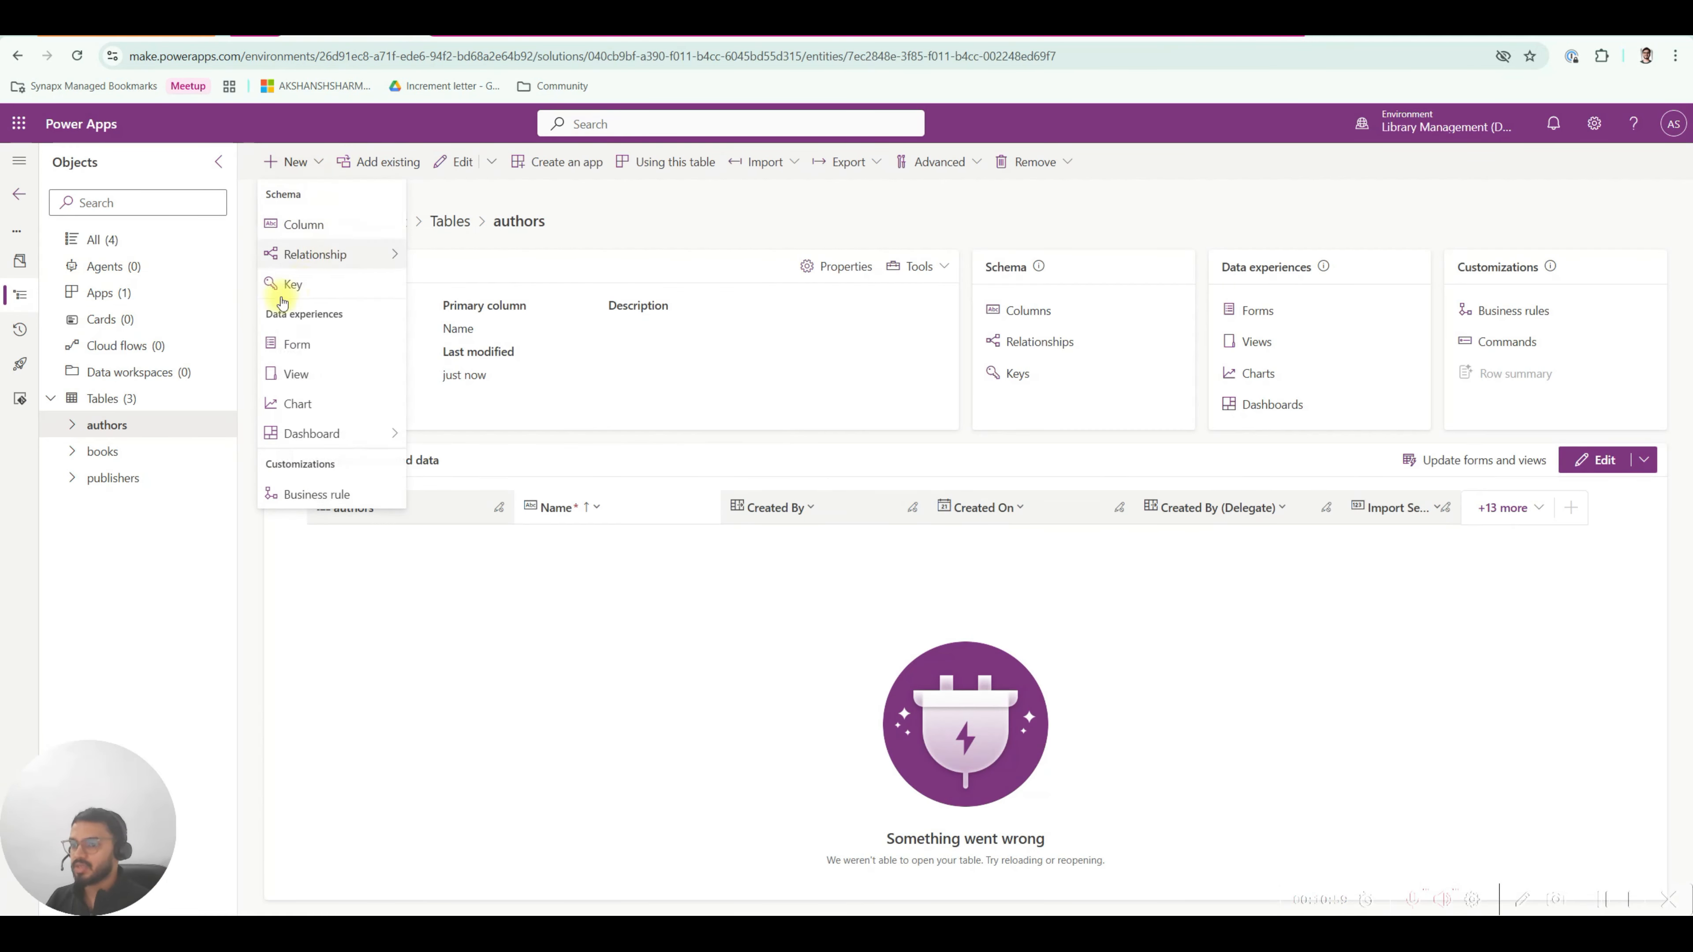
Create and save a new advanced-properties table named rented_books.
left_click(132, 395)
left_click(304, 161)
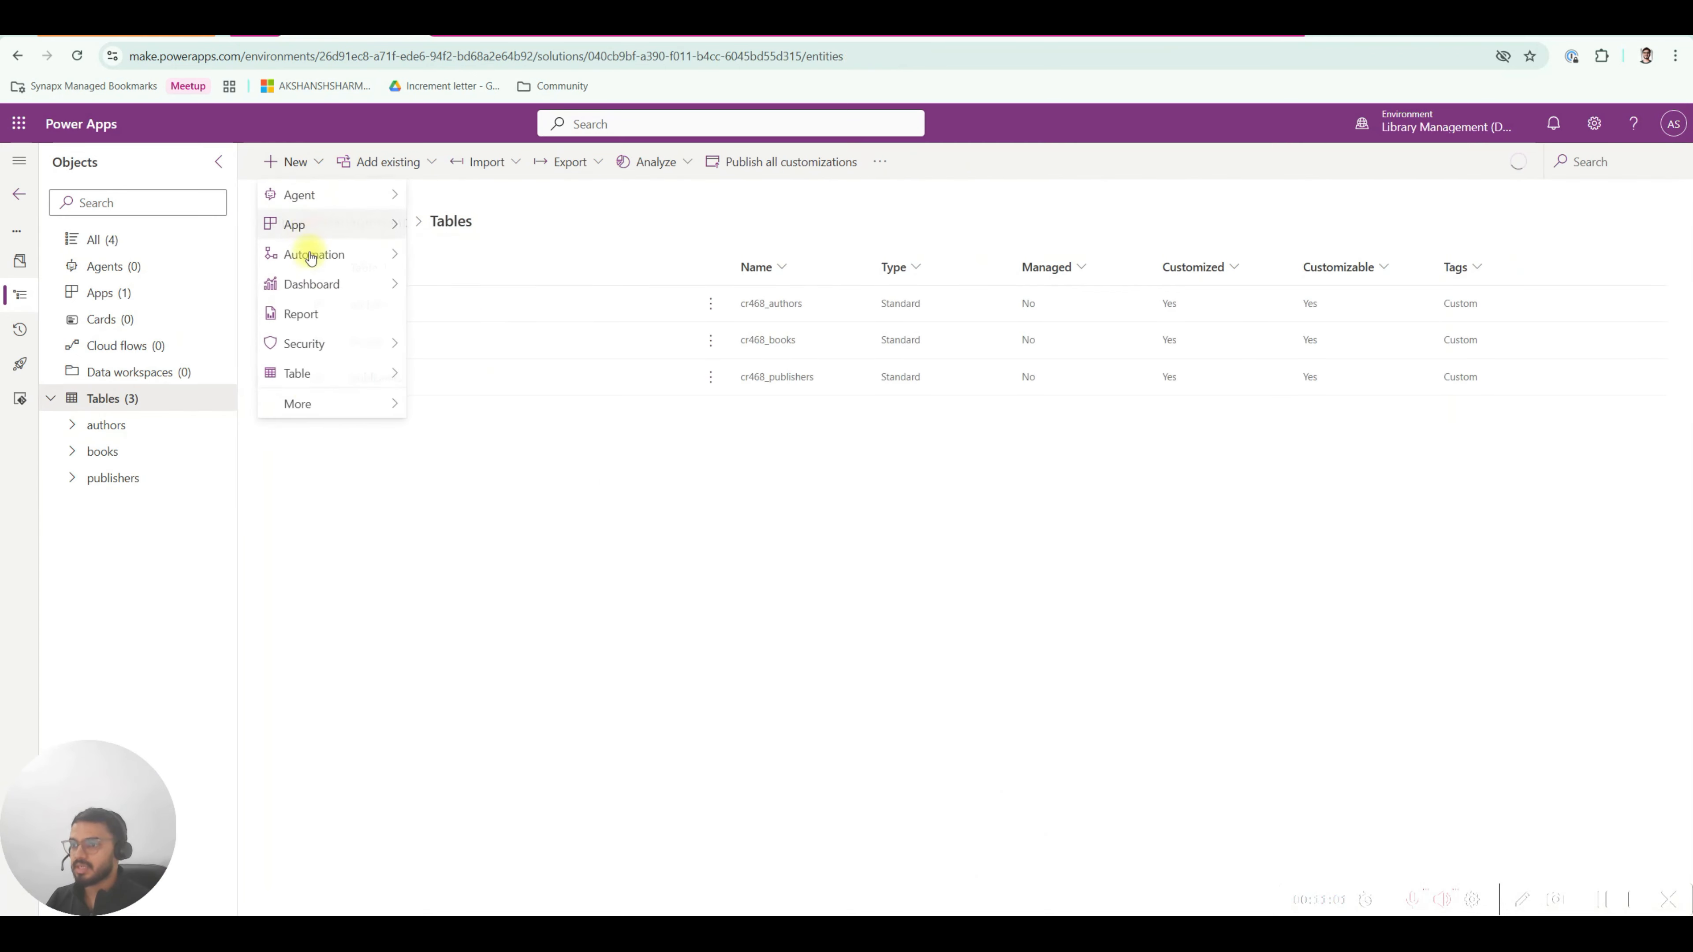
mouse_move(303, 377)
left_click(555, 405)
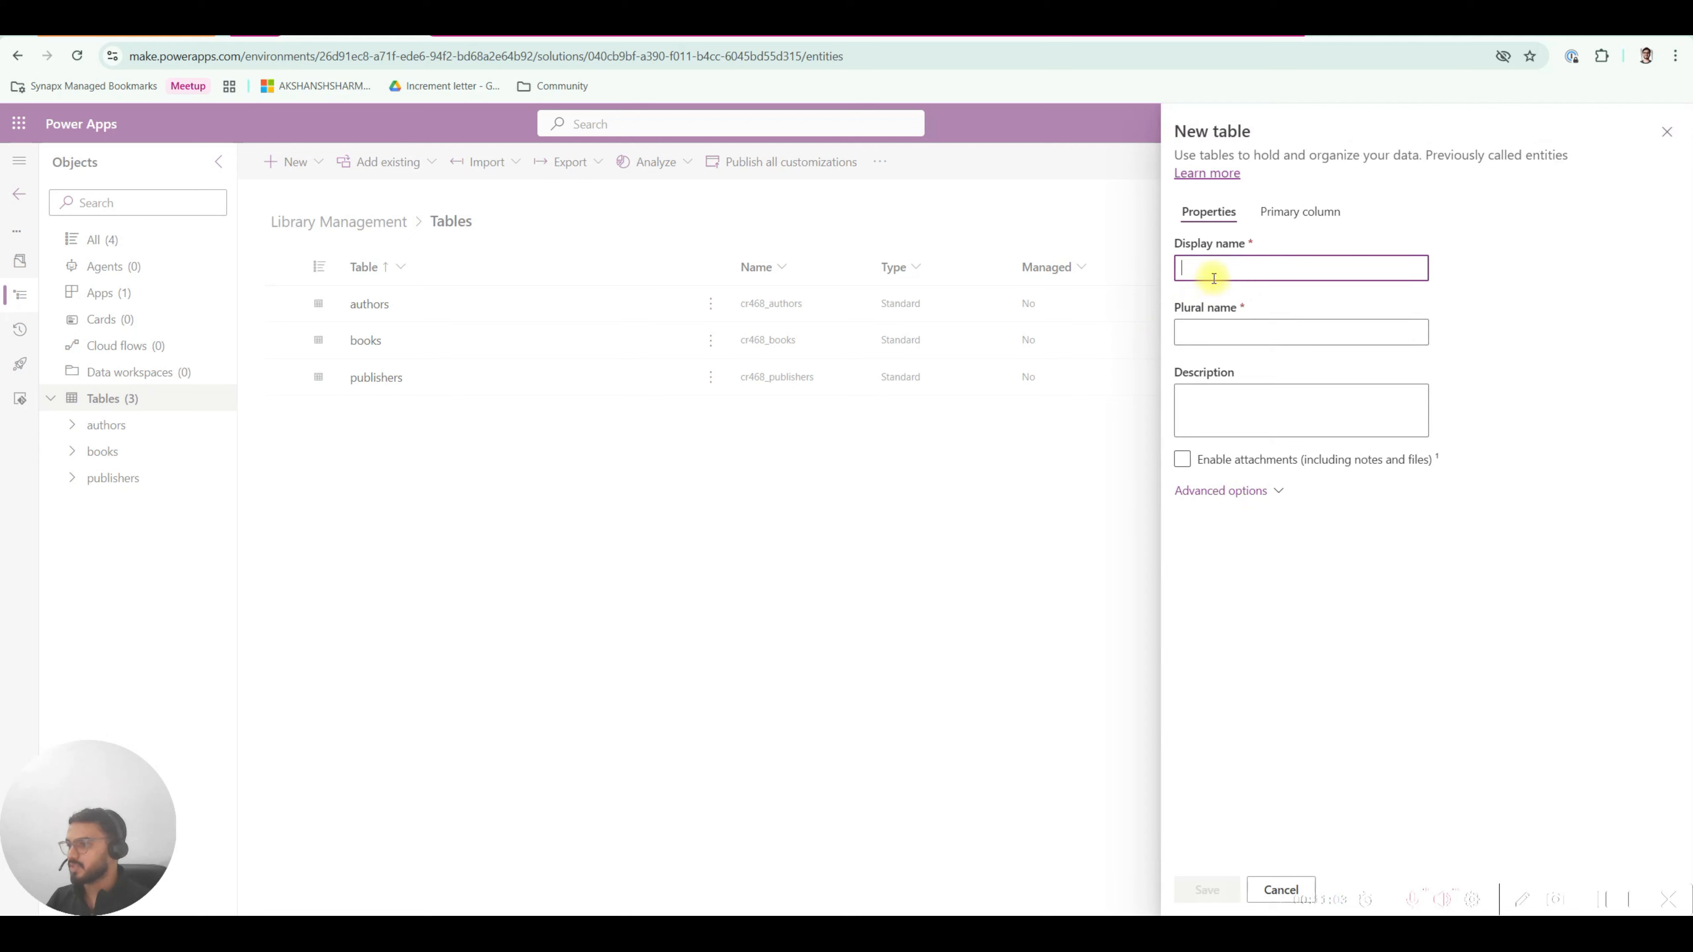
type("rented_books")
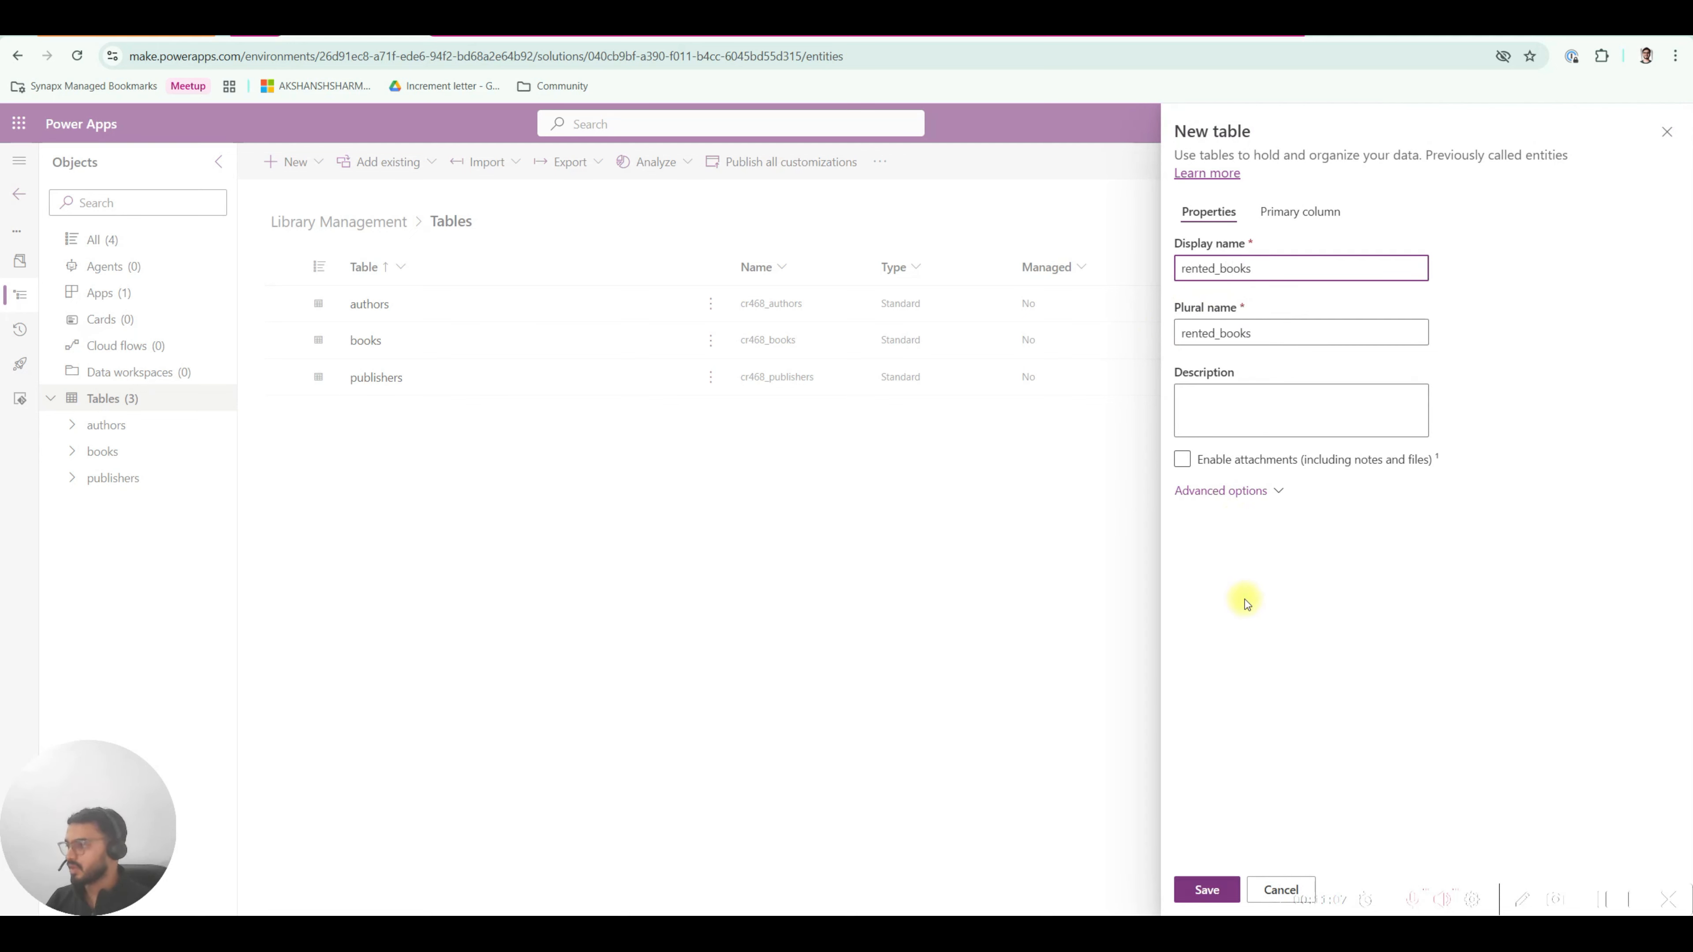
left_click(1207, 891)
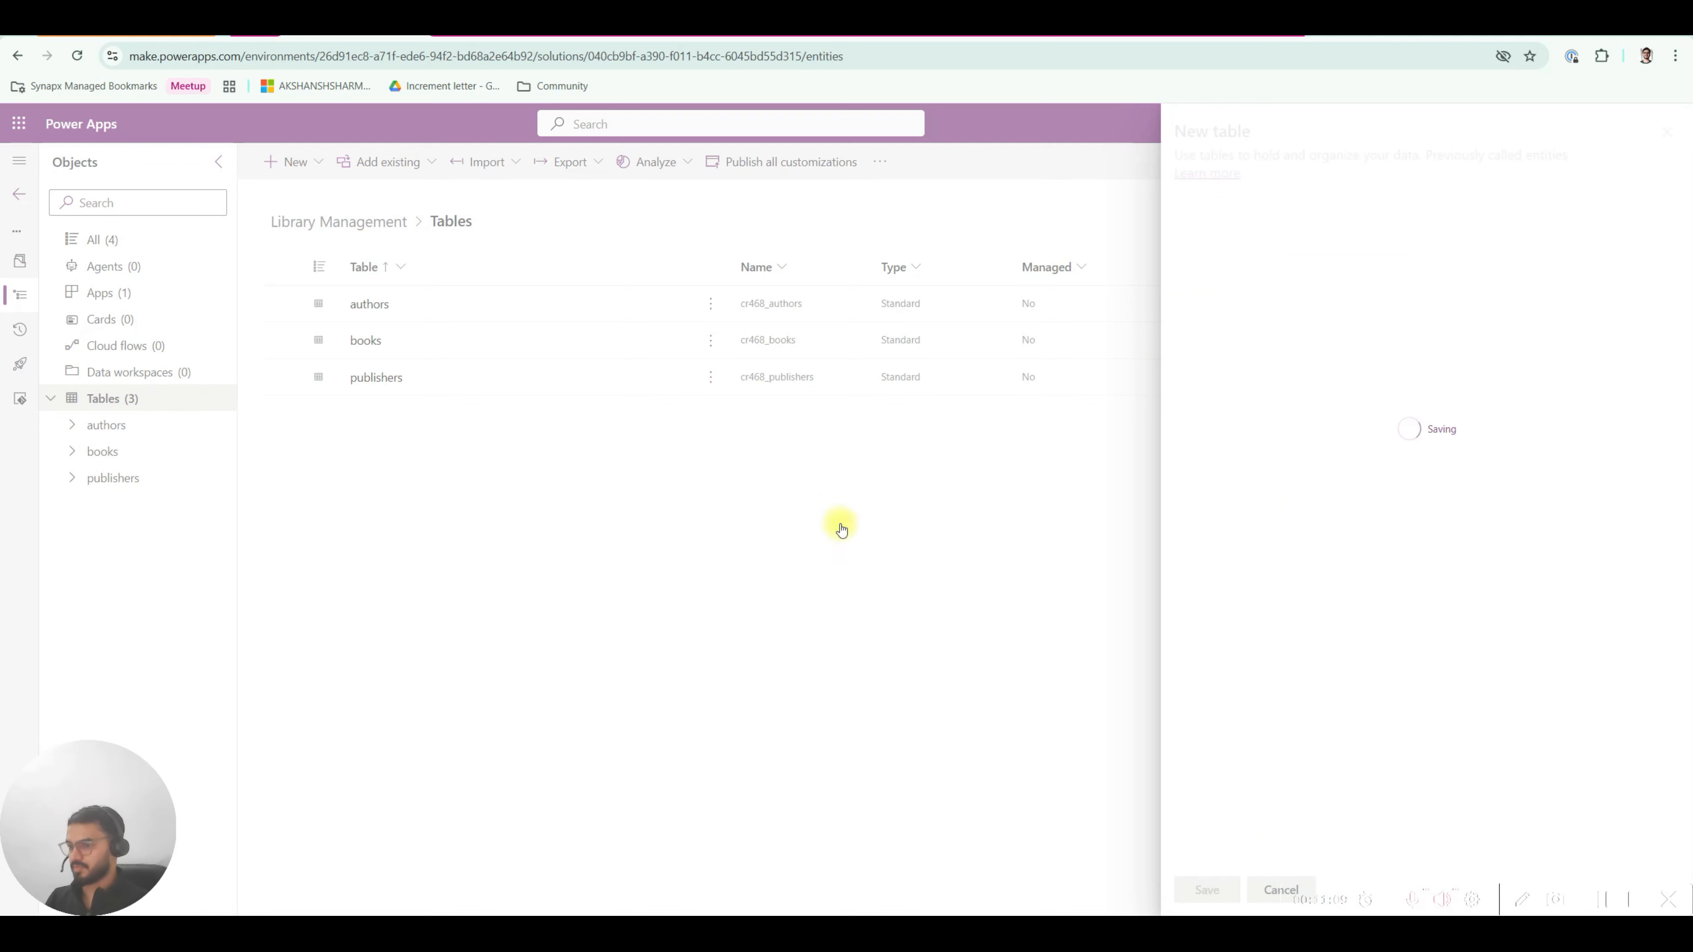
After checking the planned tables in the diagram, create and save an external_users table.
left_click(142, 400)
left_click(1070, 29)
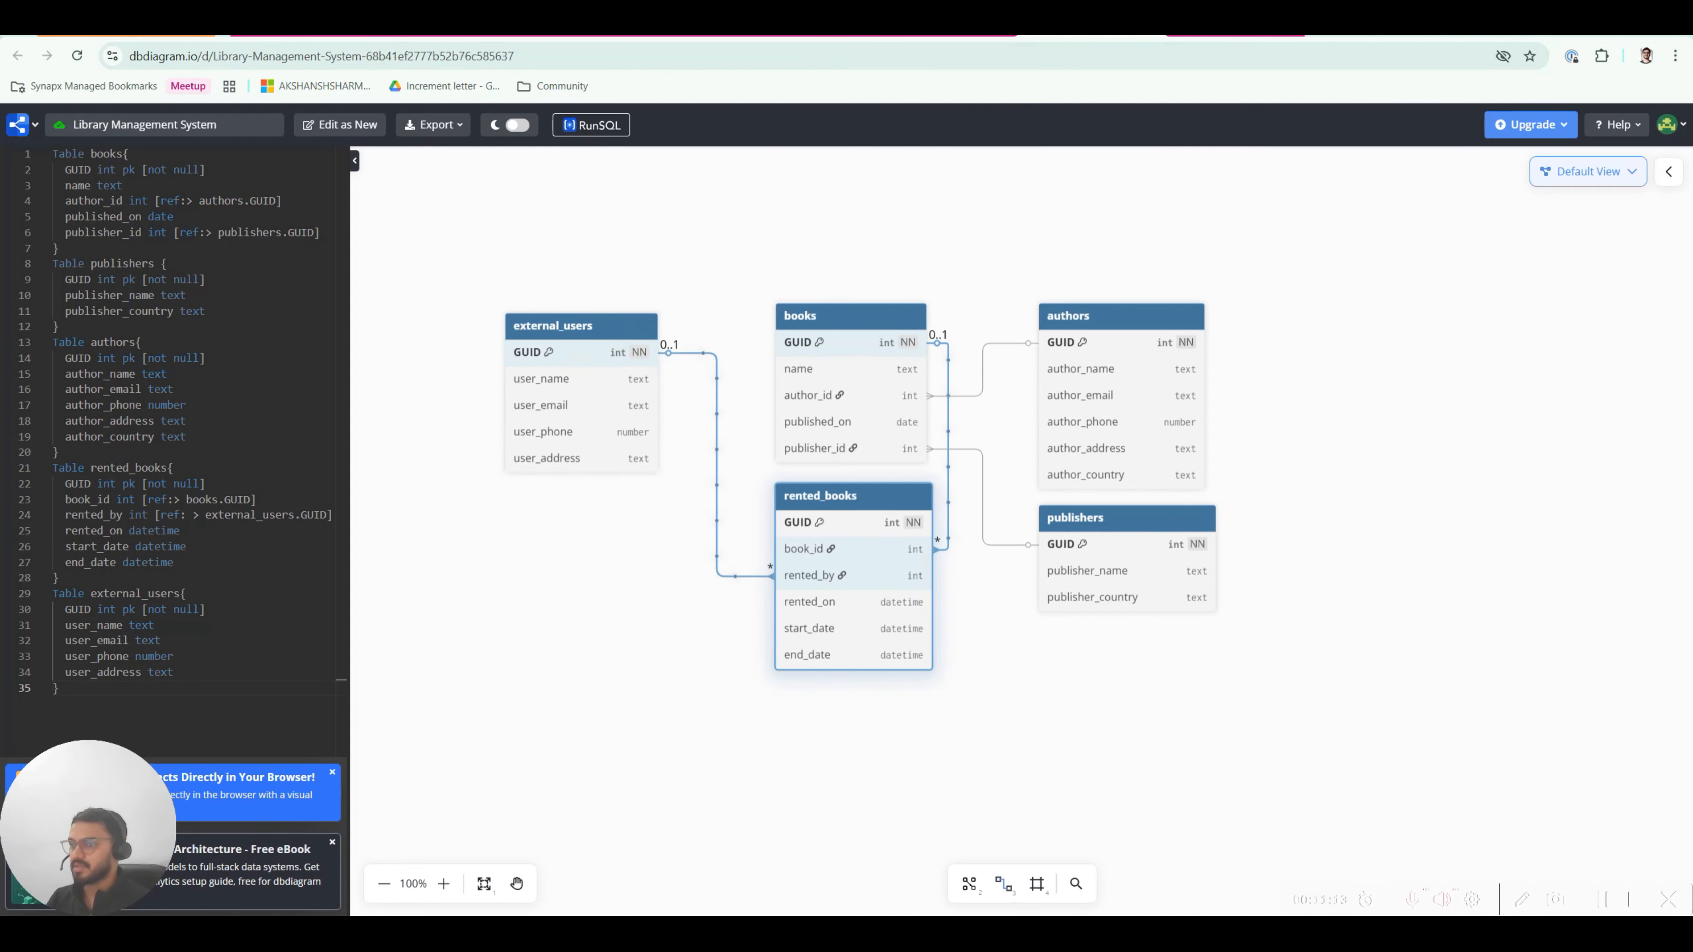
left_click(382, 28)
left_click(123, 399)
left_click(296, 162)
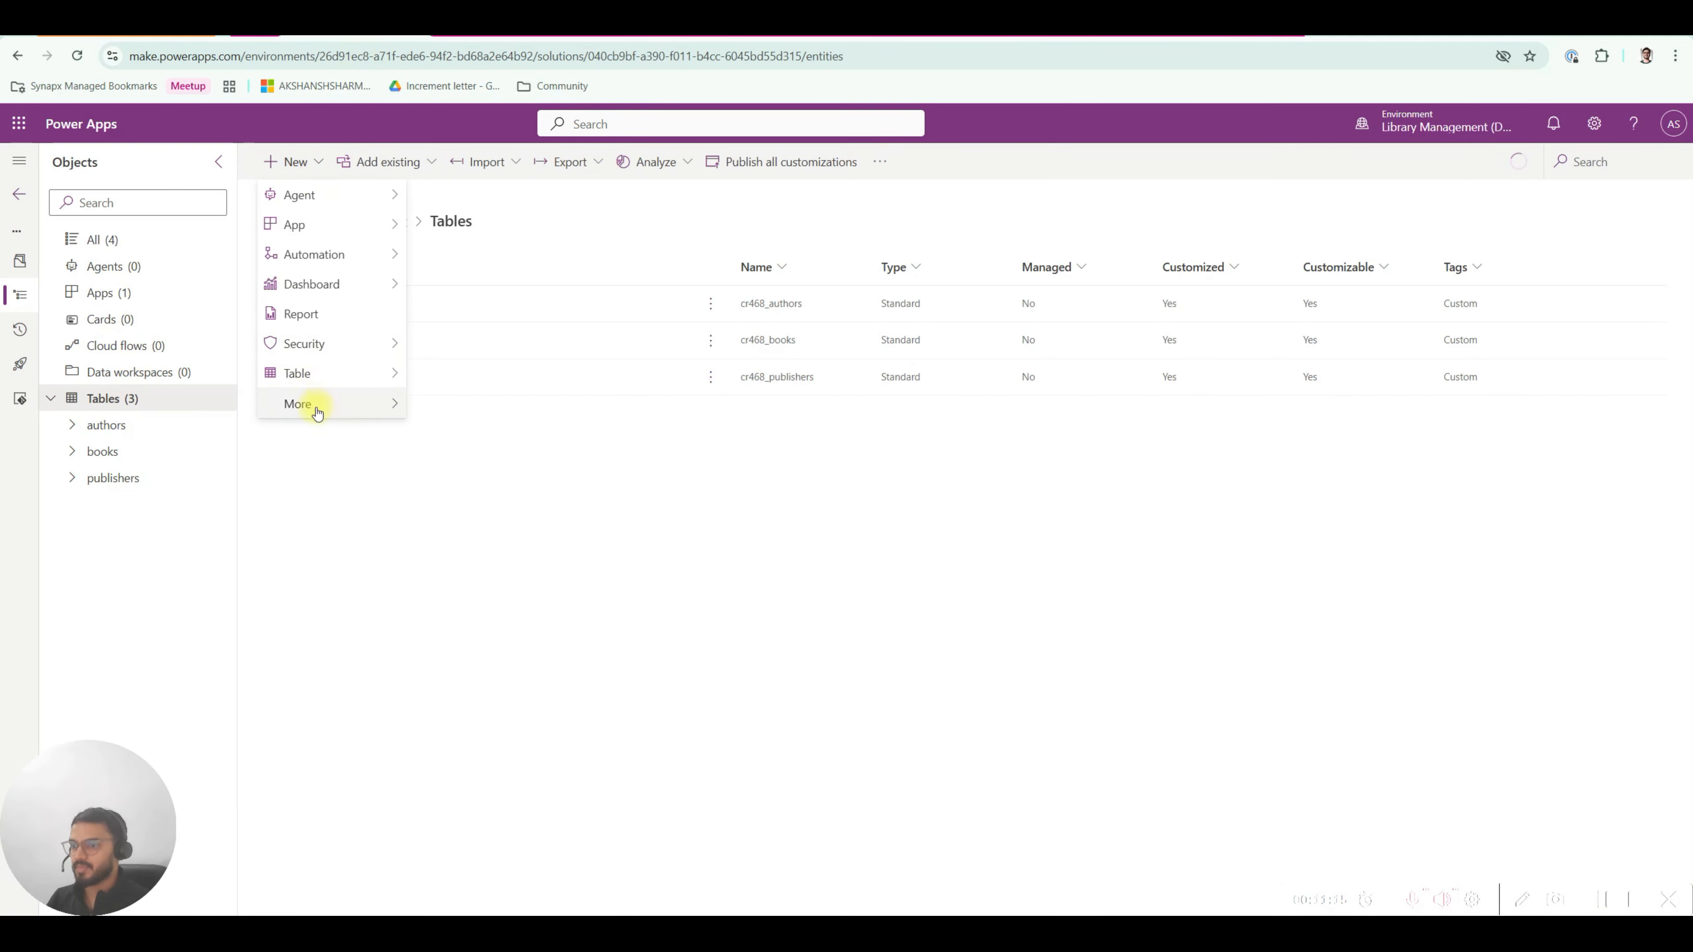
mouse_move(317, 385)
left_click(465, 403)
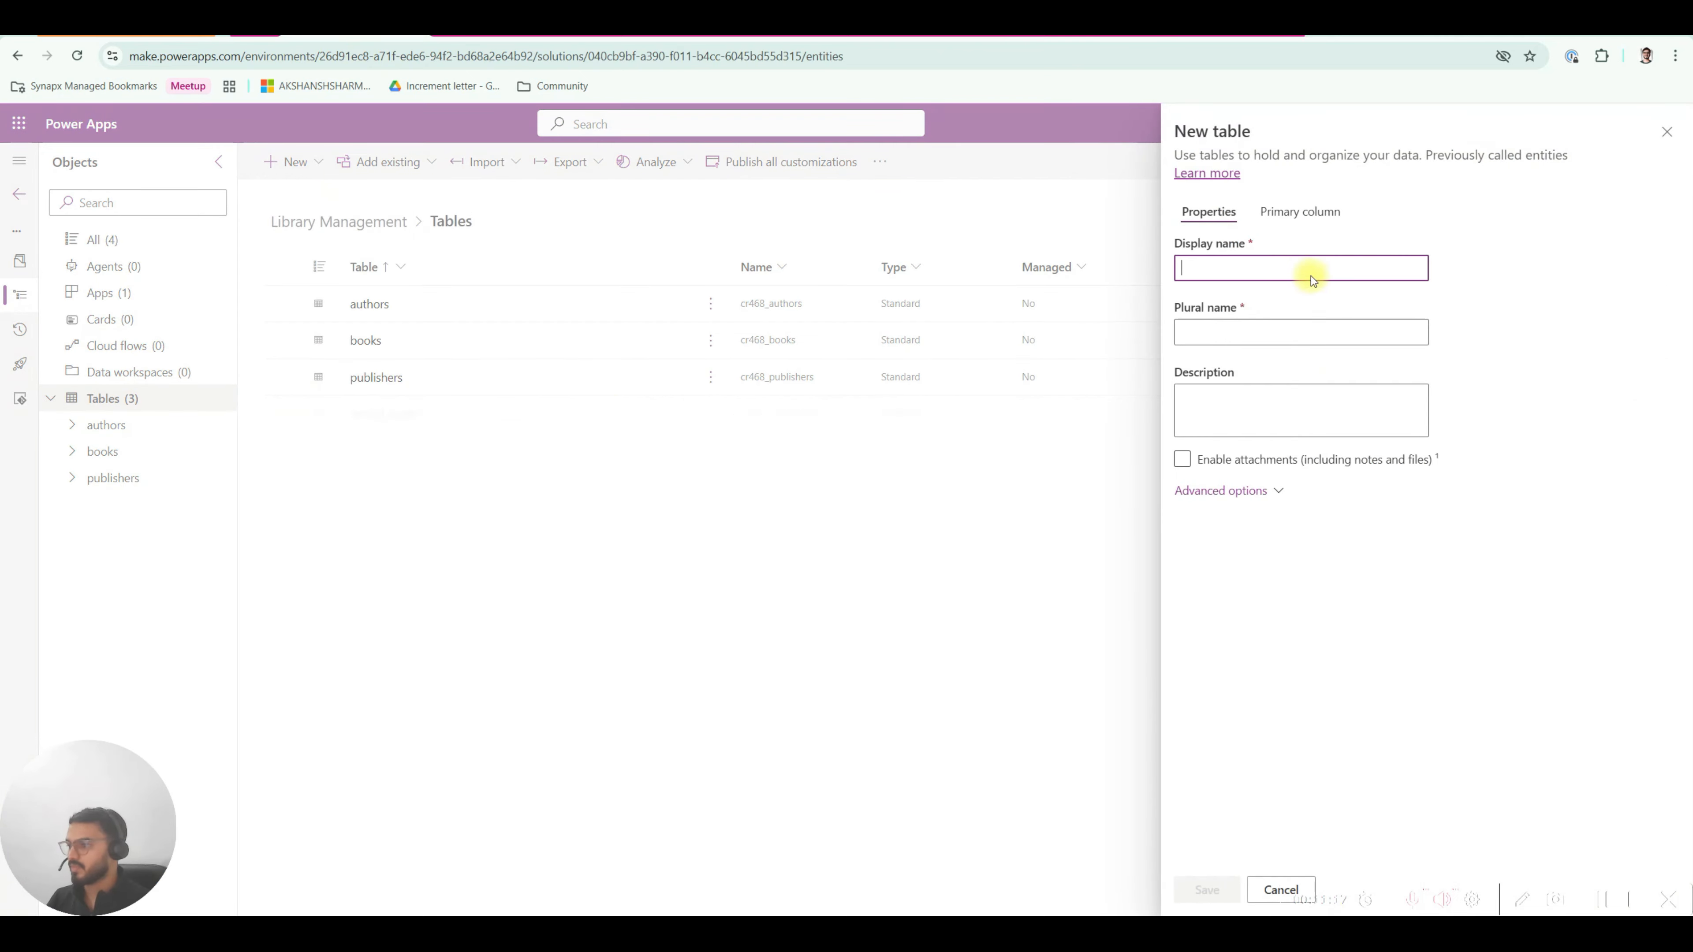
type("externa")
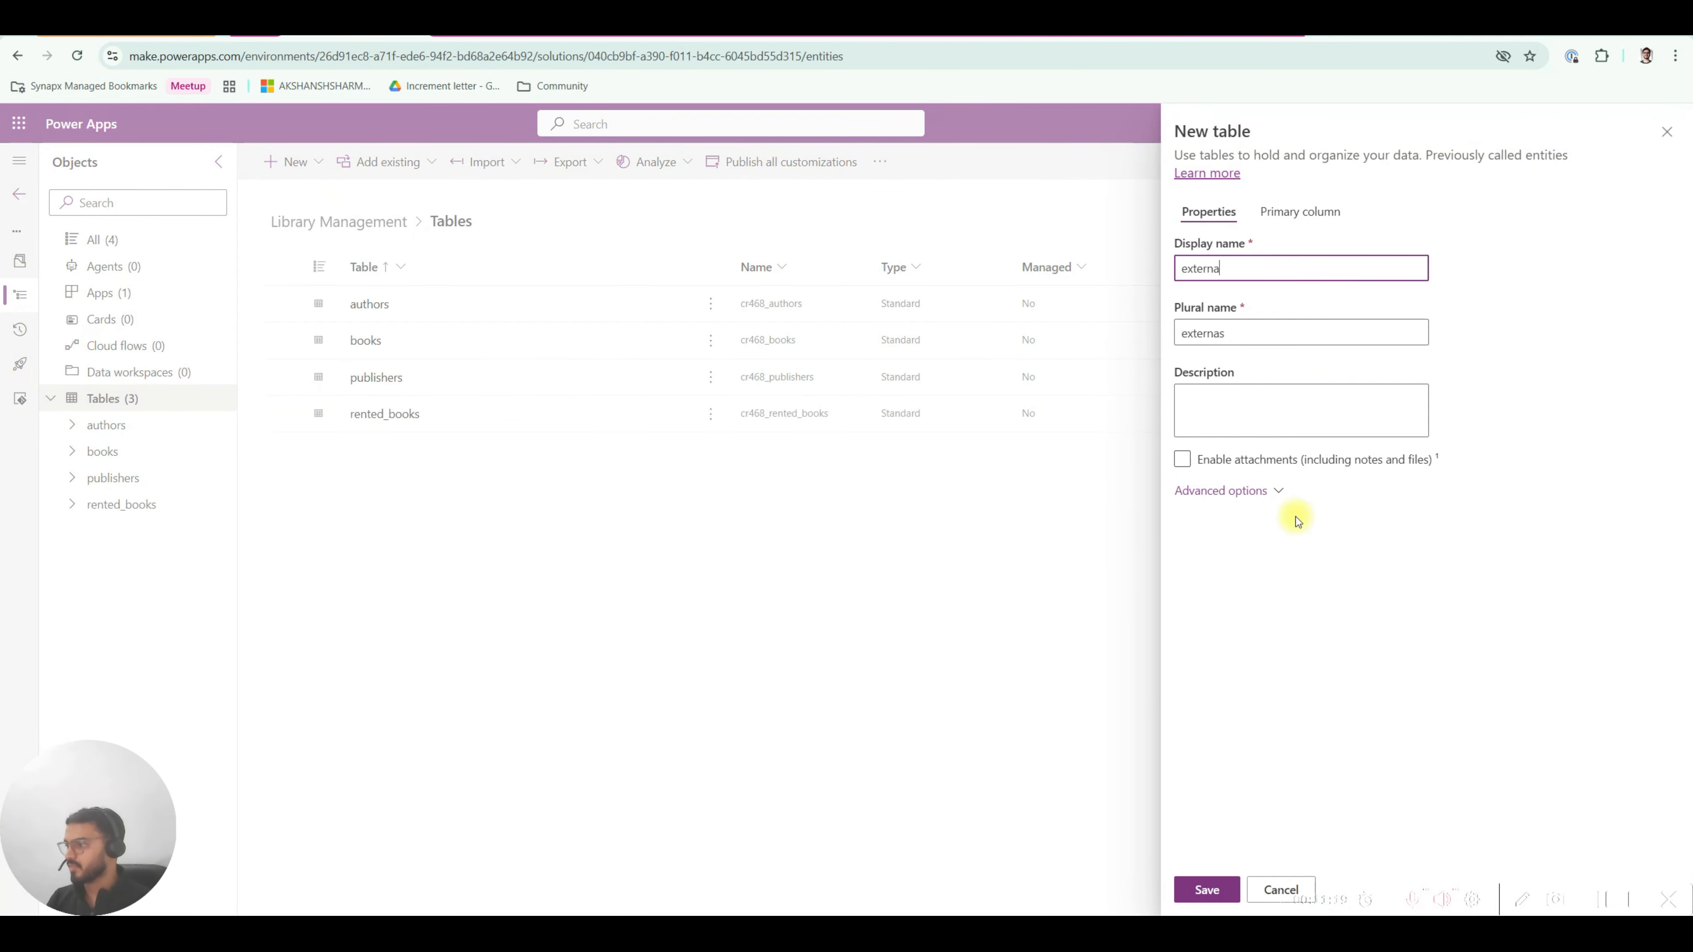
type("l_users")
left_click(1246, 615)
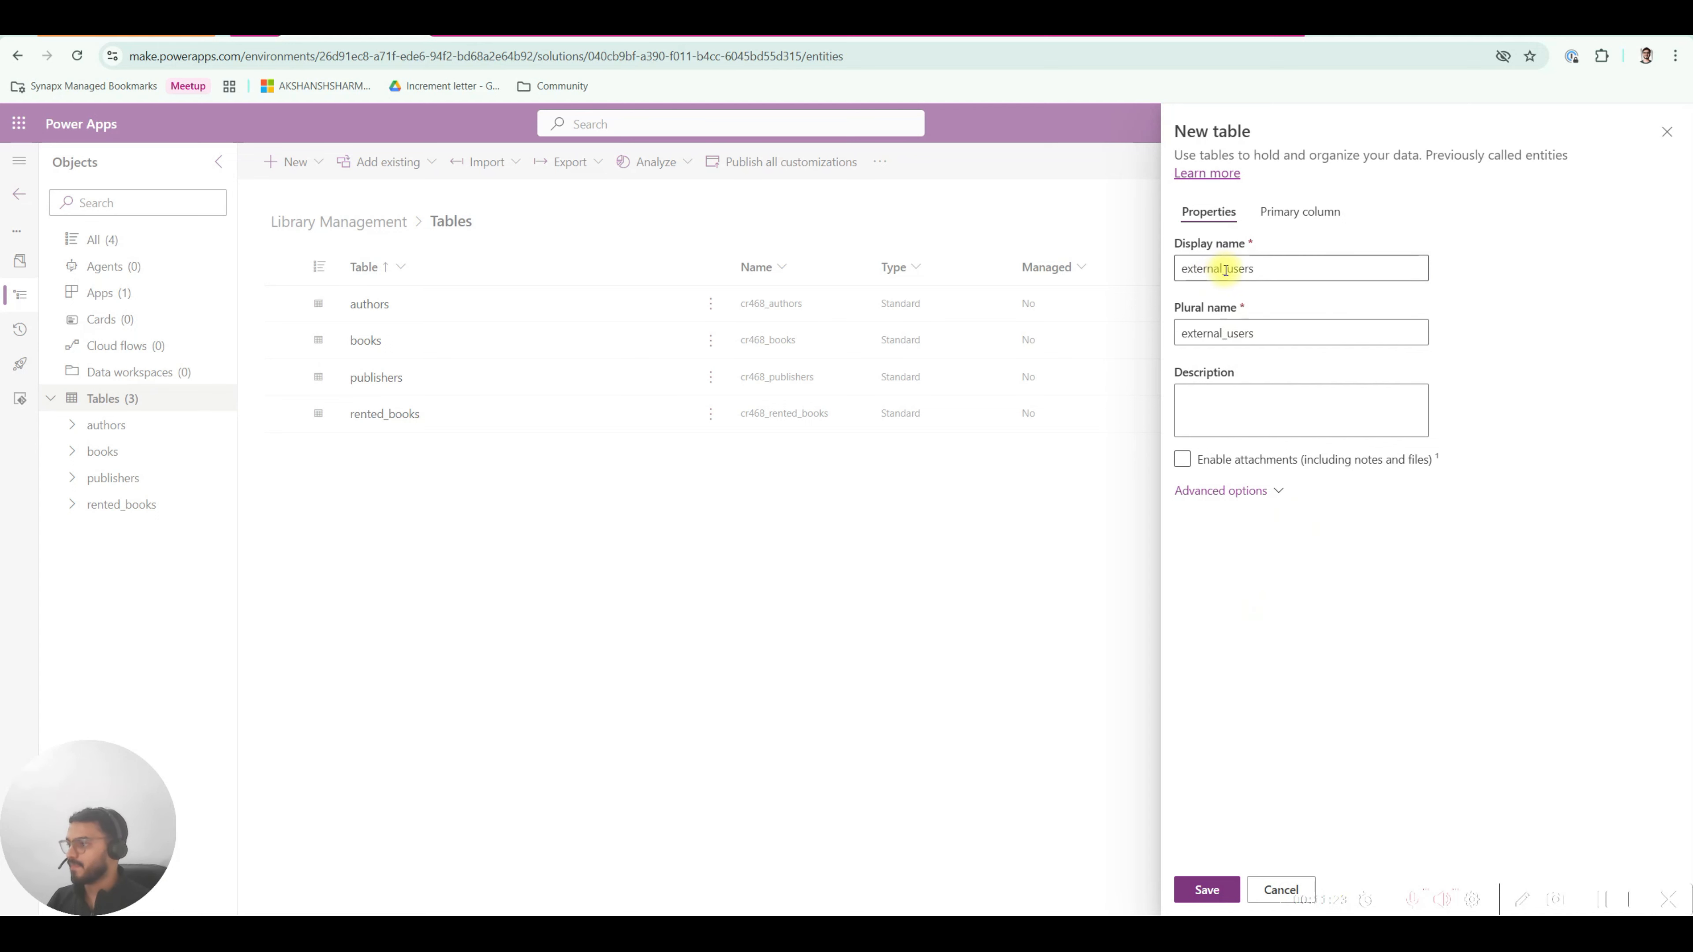
left_click_drag(1183, 268, 1265, 268)
left_click(1262, 268)
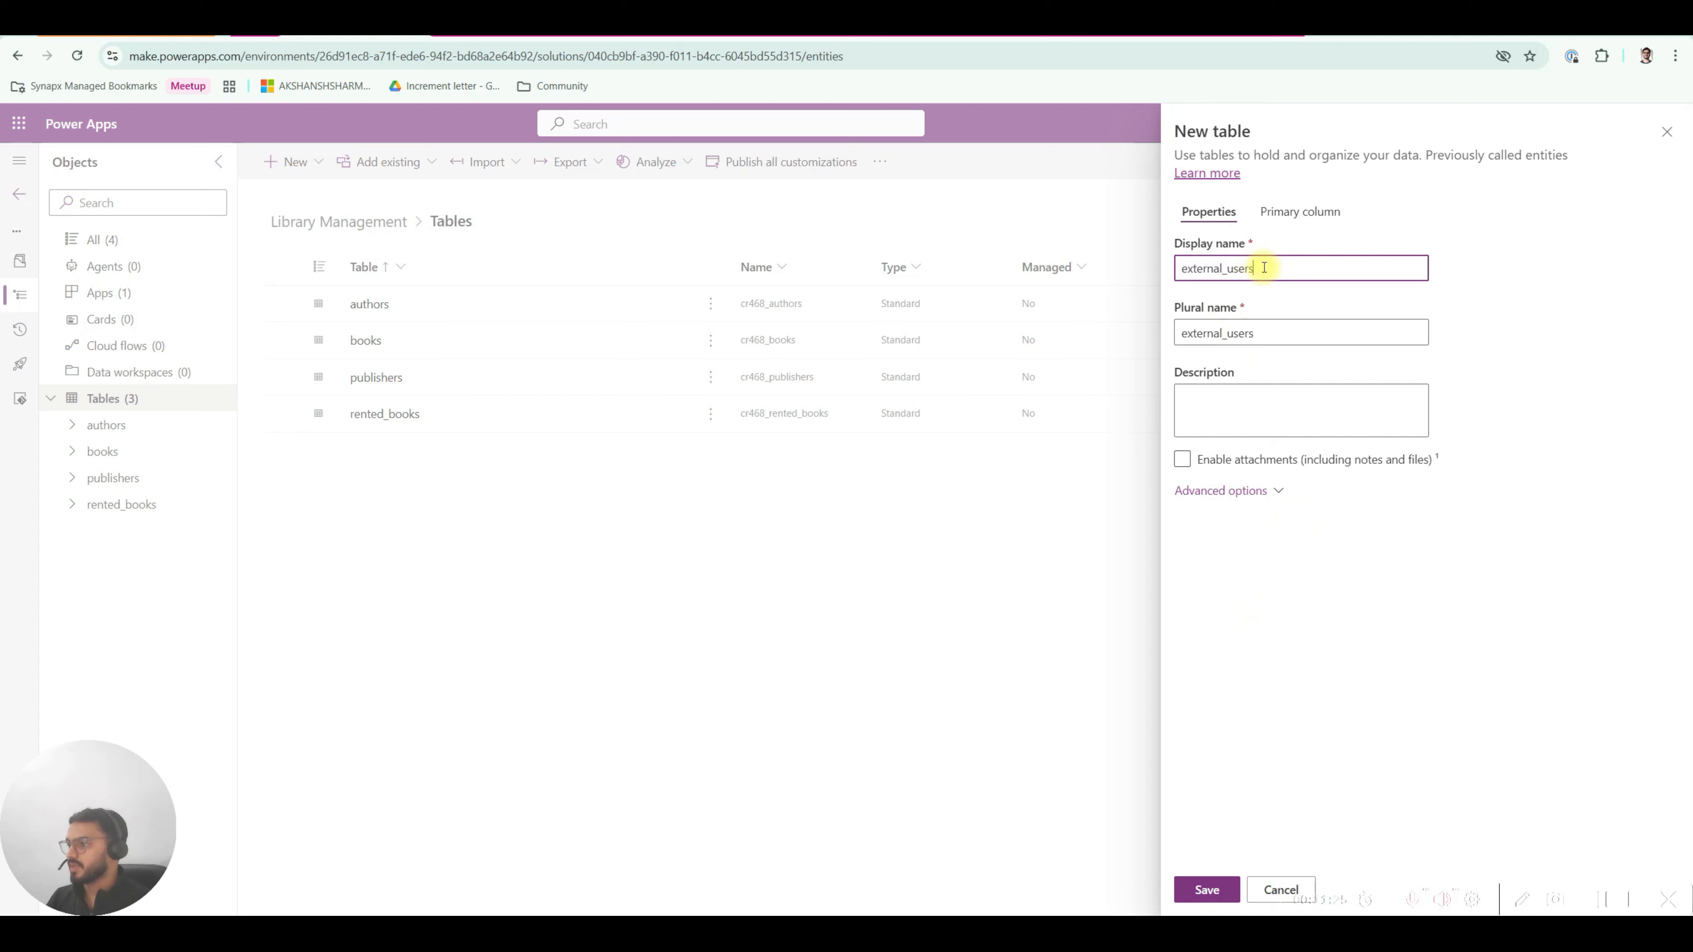
left_click(1211, 892)
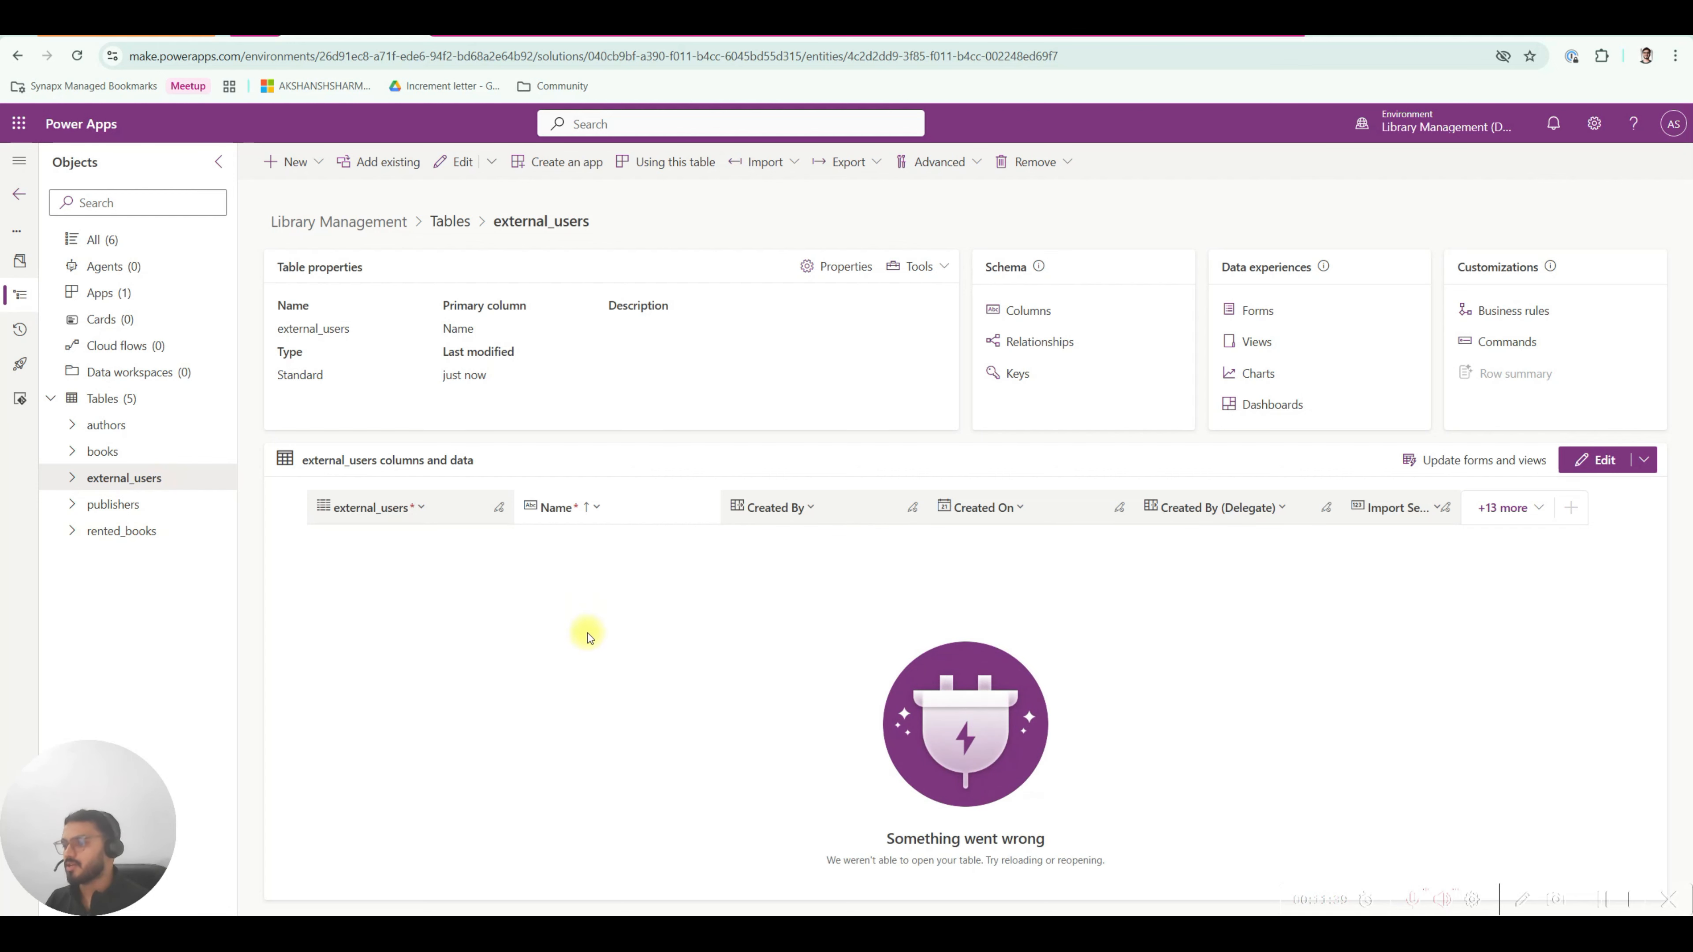
Open the books table from the Tables list and compare it with its relationships in the diagram.
left_click(110, 398)
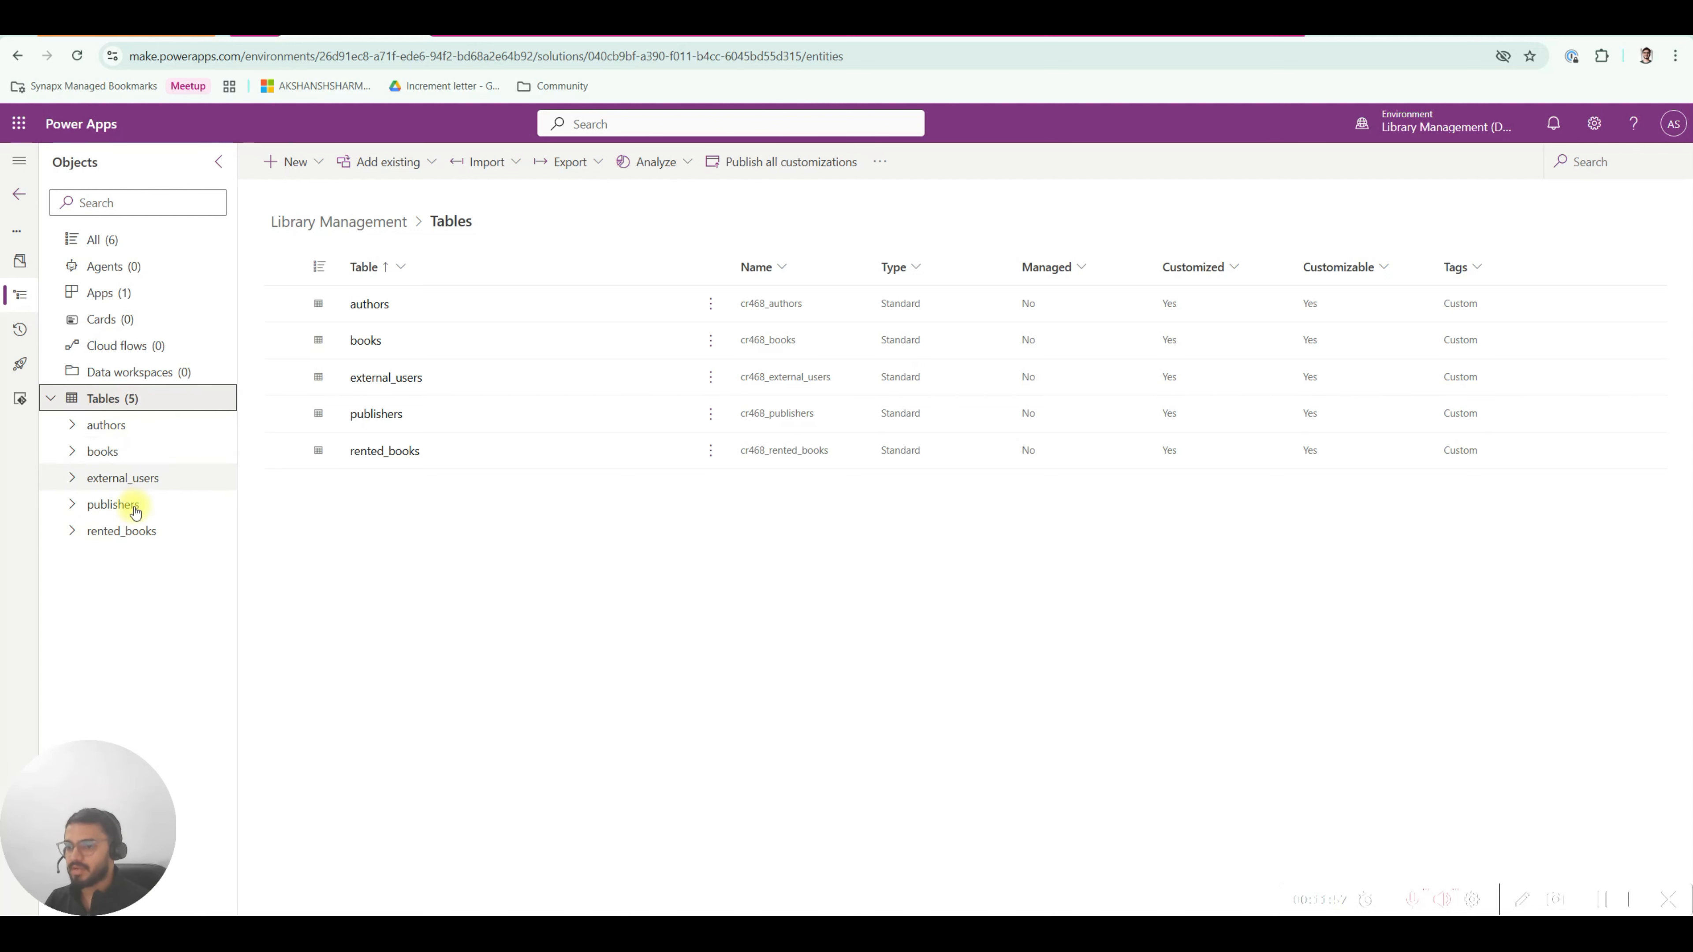
left_click(127, 451)
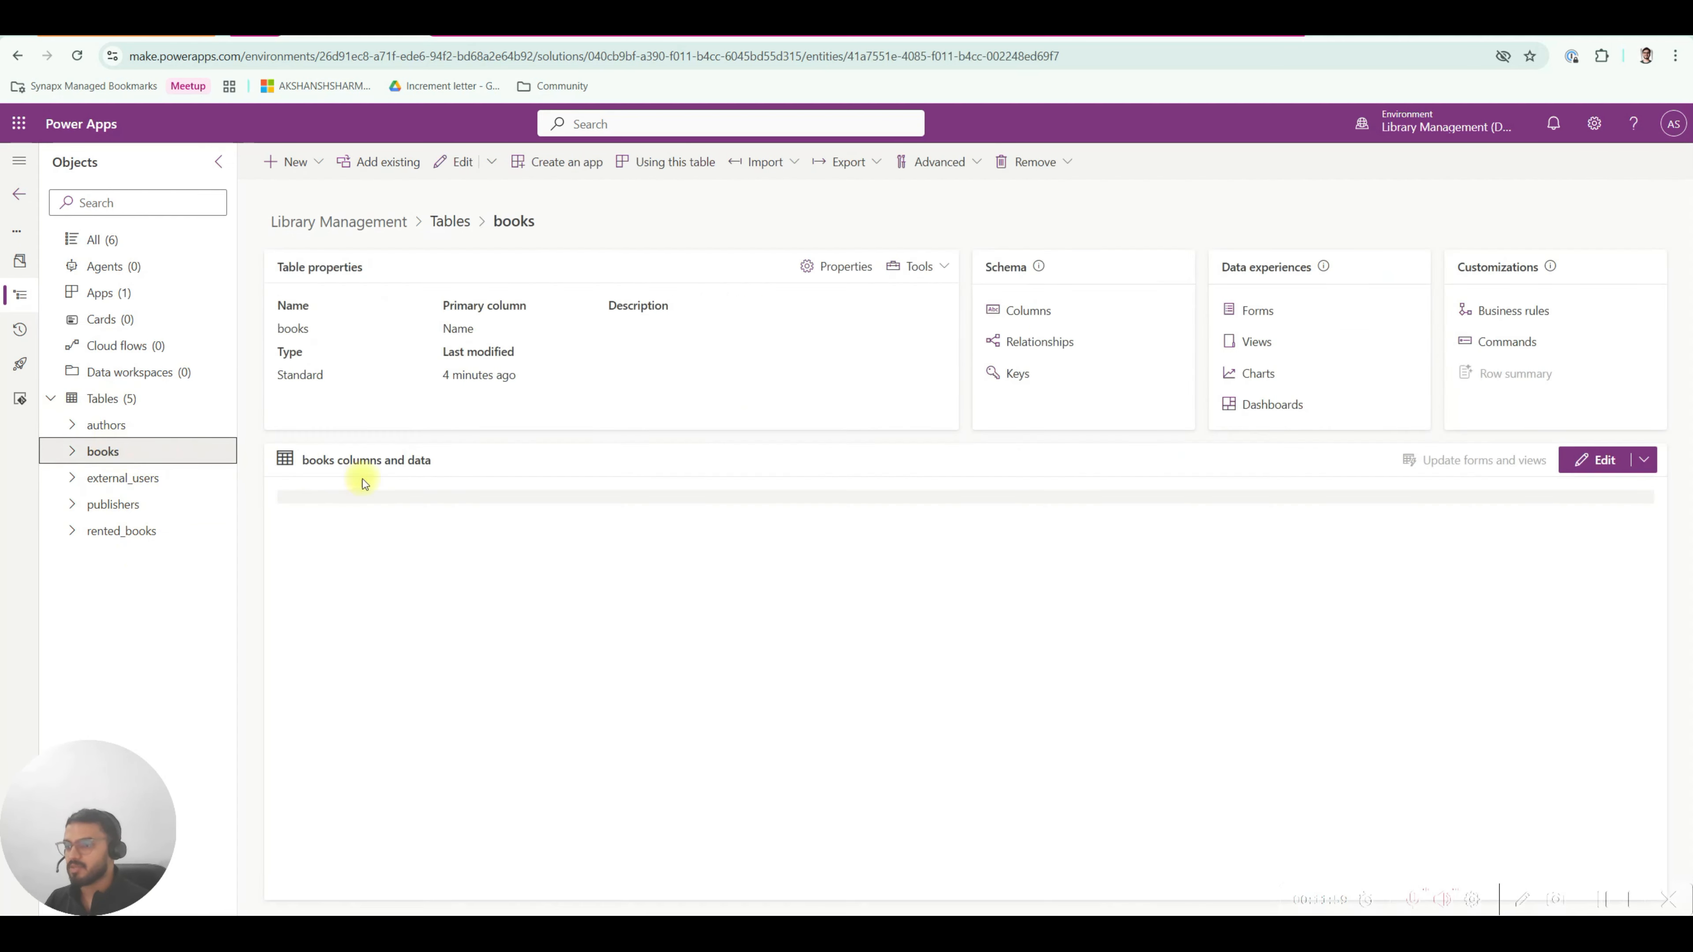
left_click(1075, 36)
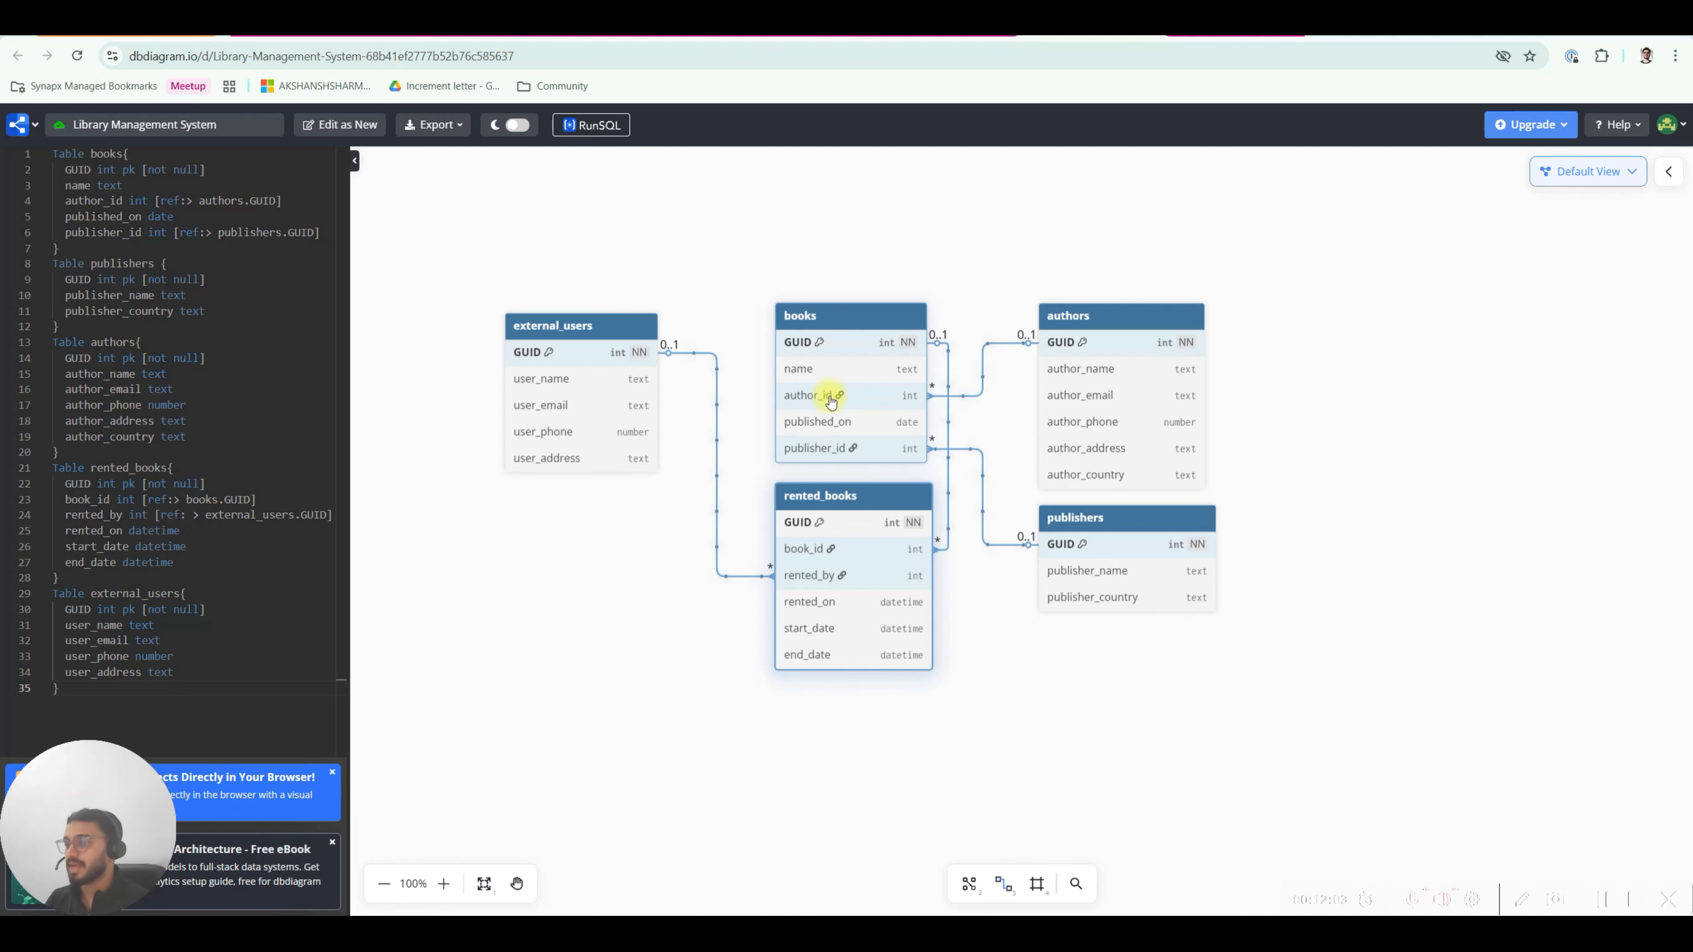
left_click(356, 37)
Add a new books column named author_id with data type Lookup.
left_click(296, 163)
left_click(312, 224)
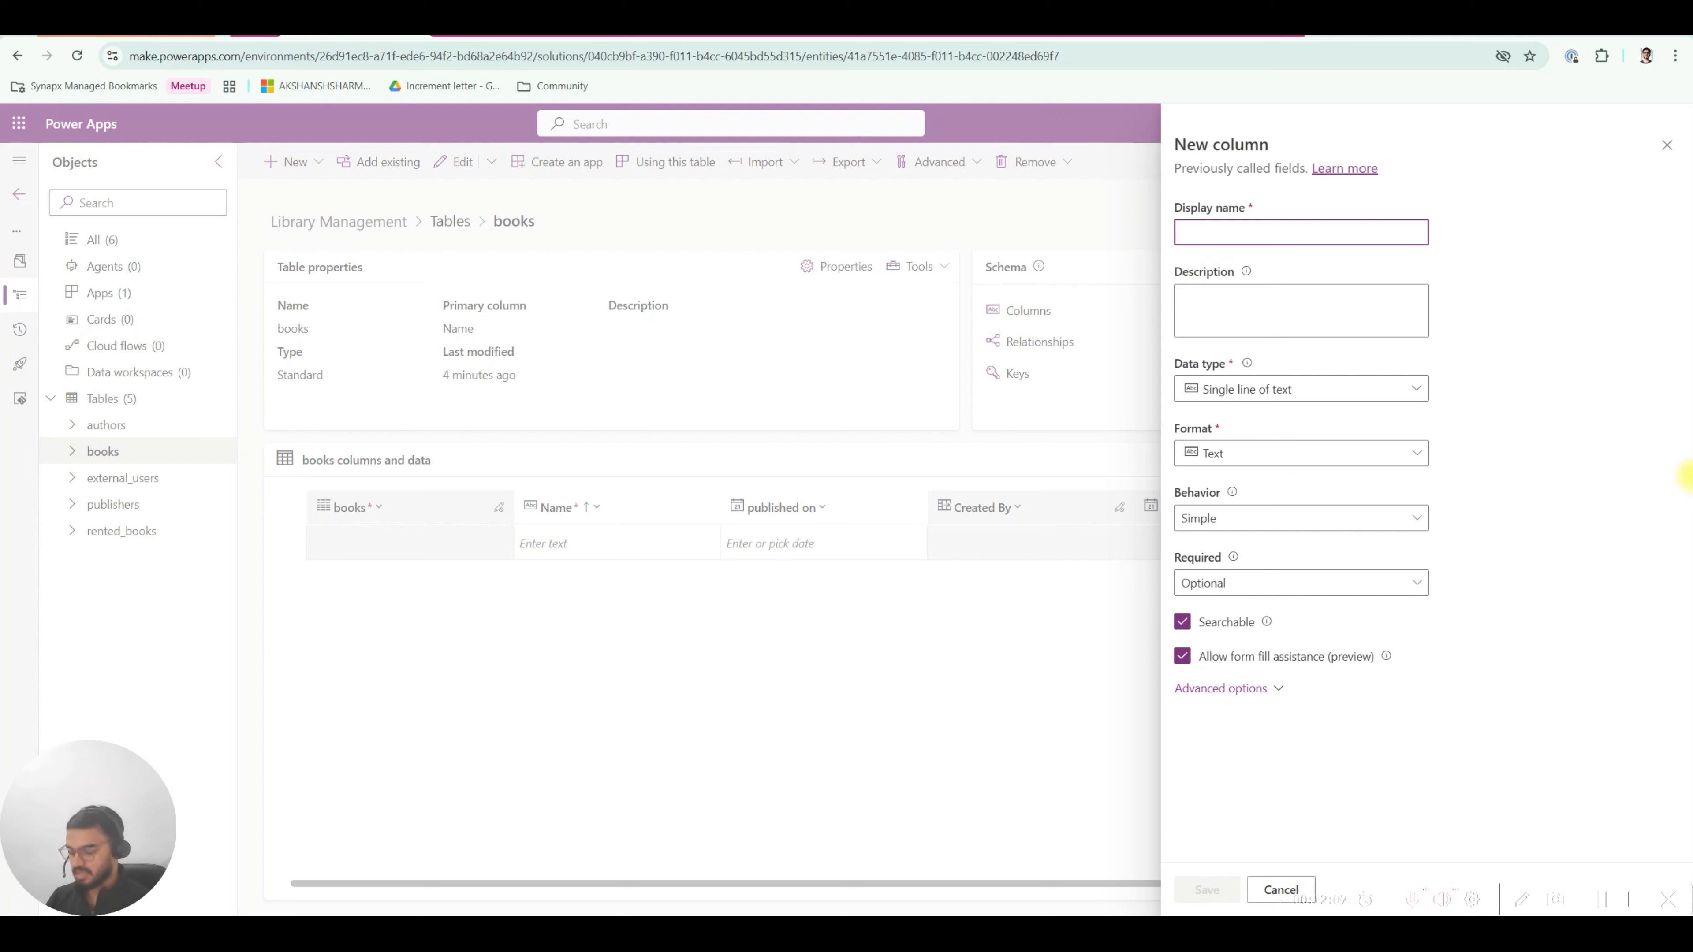
type("author_id")
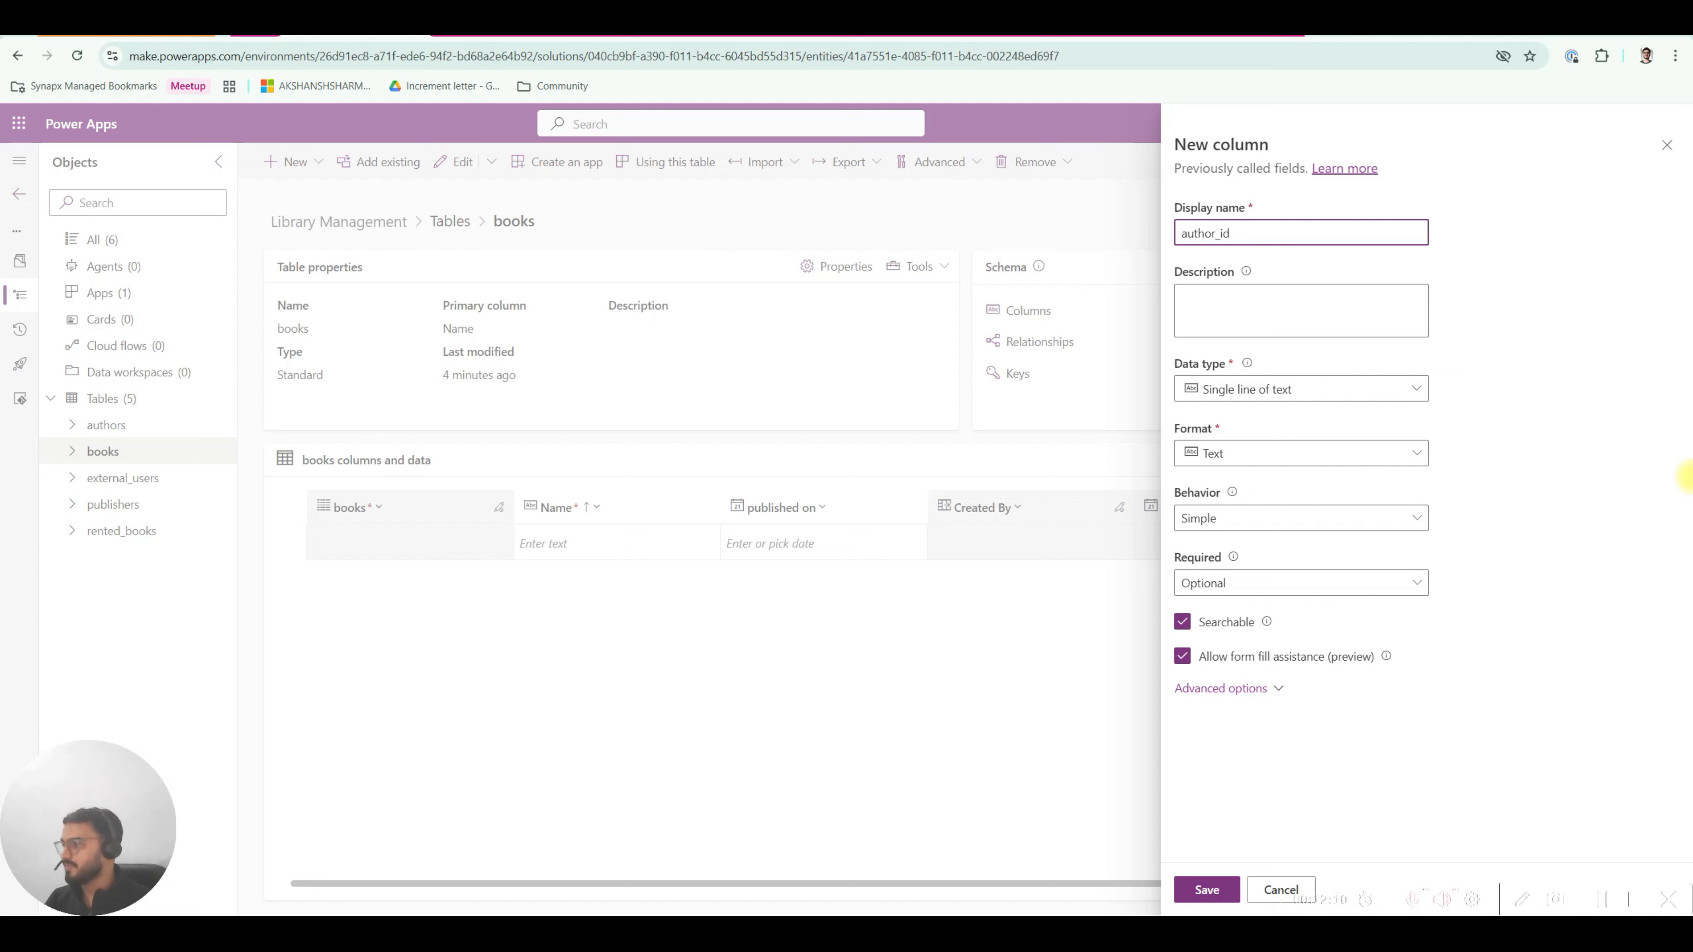
left_click(1565, 460)
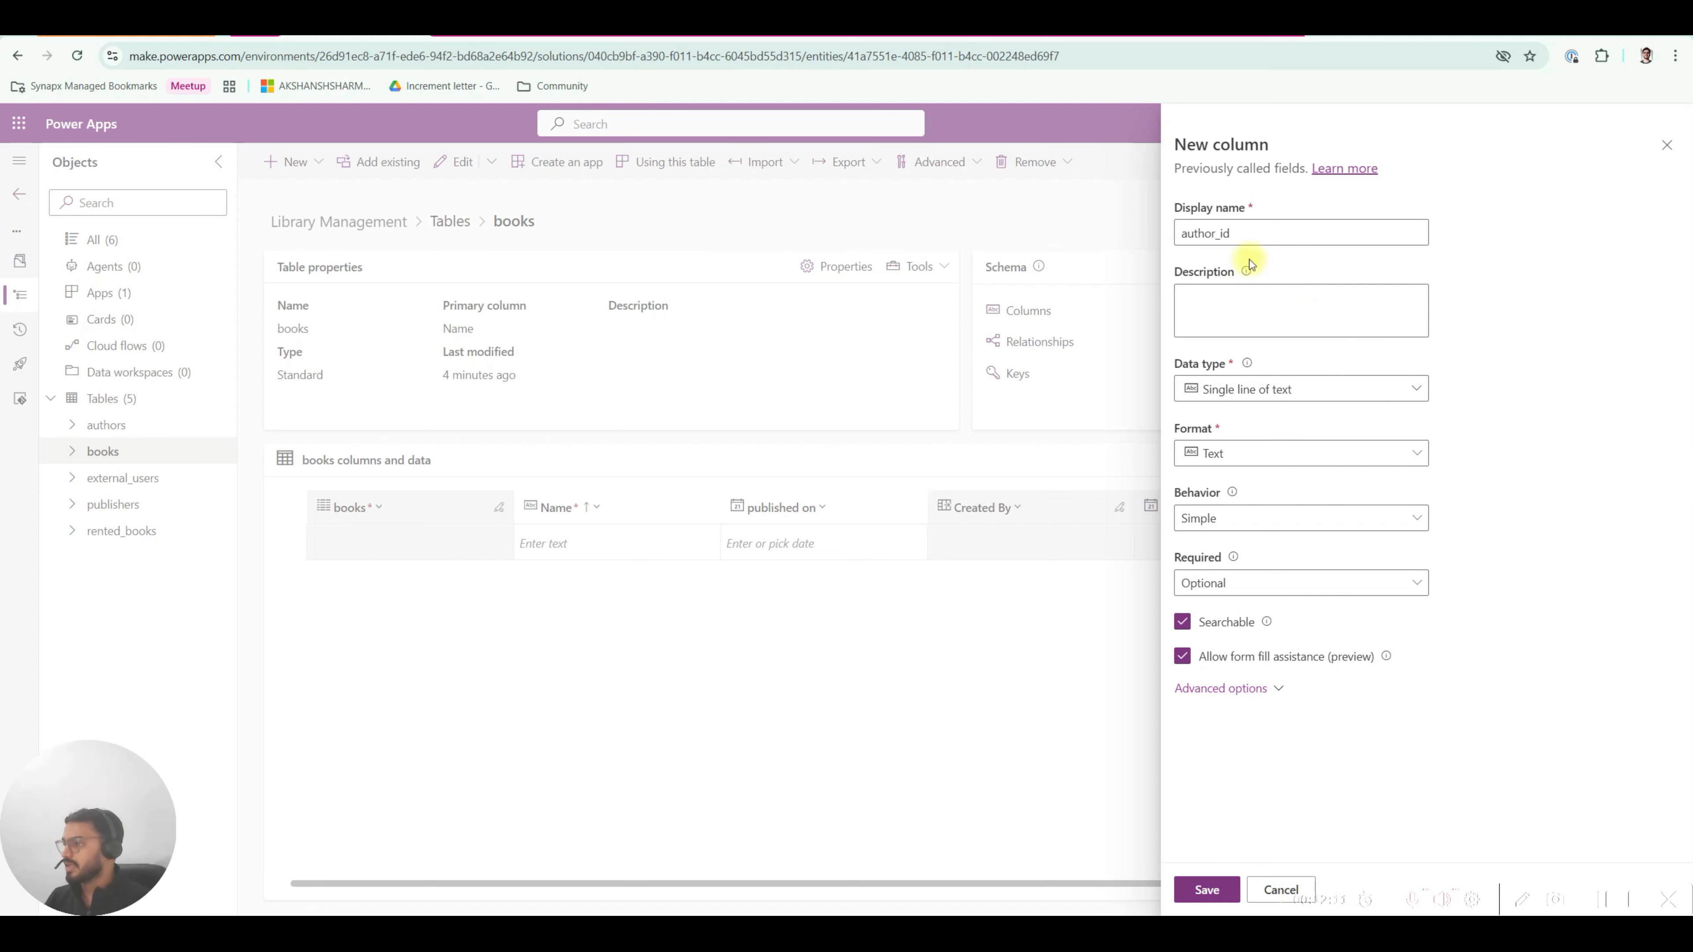
left_click(1342, 391)
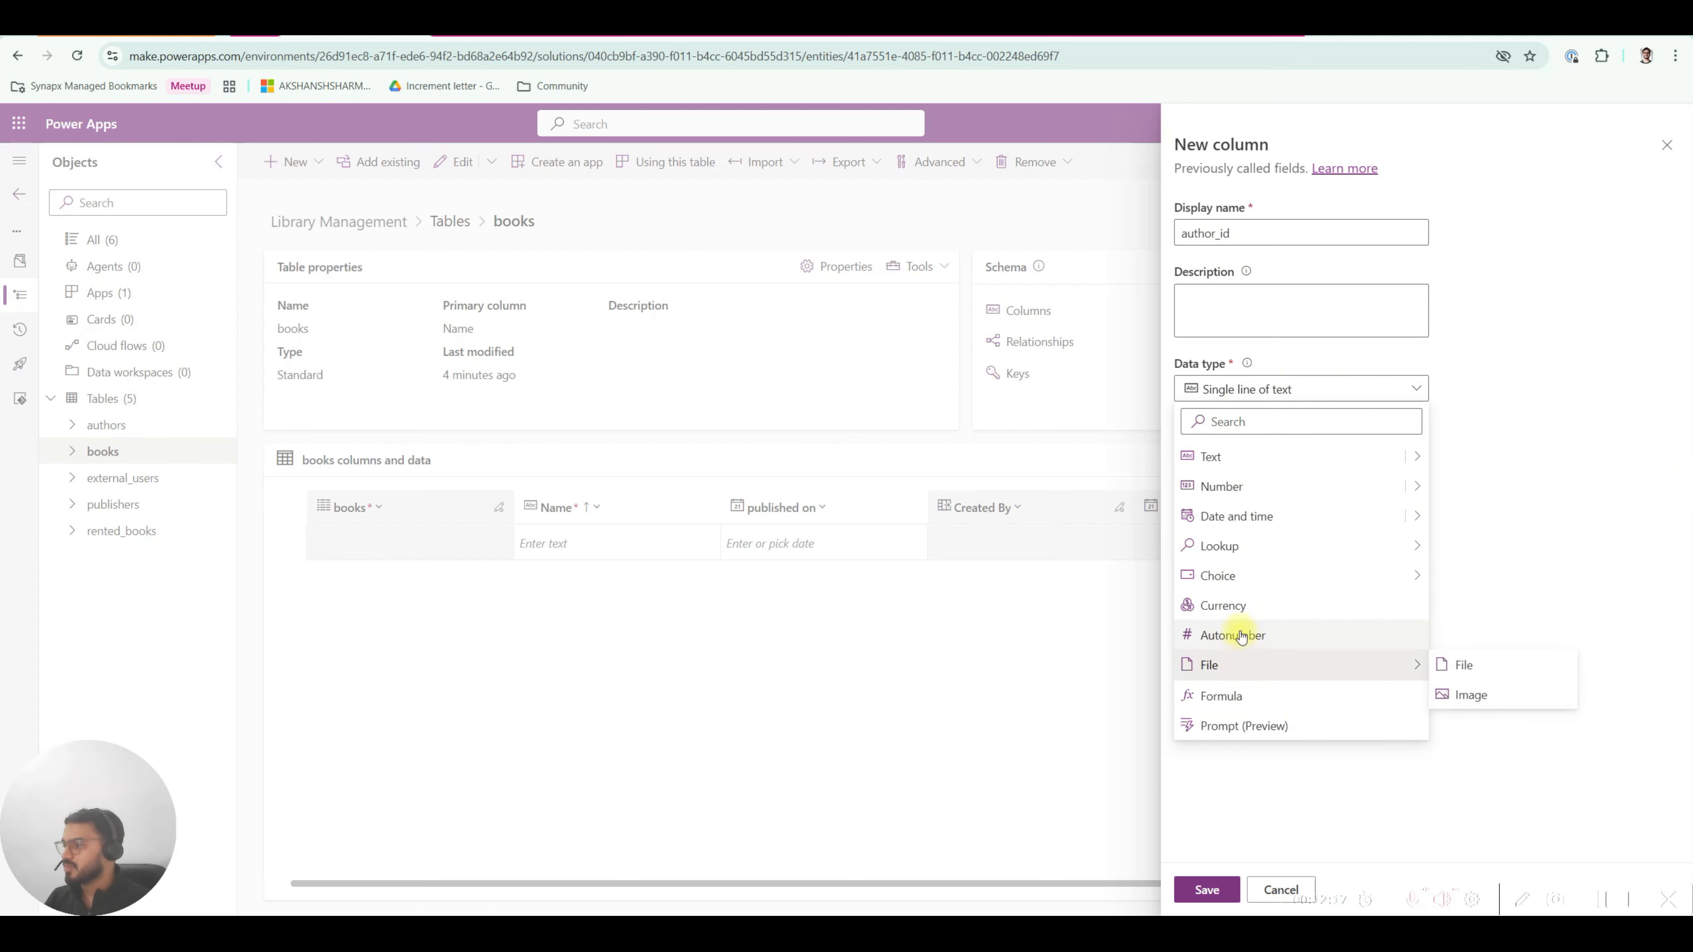
mouse_move(1222, 555)
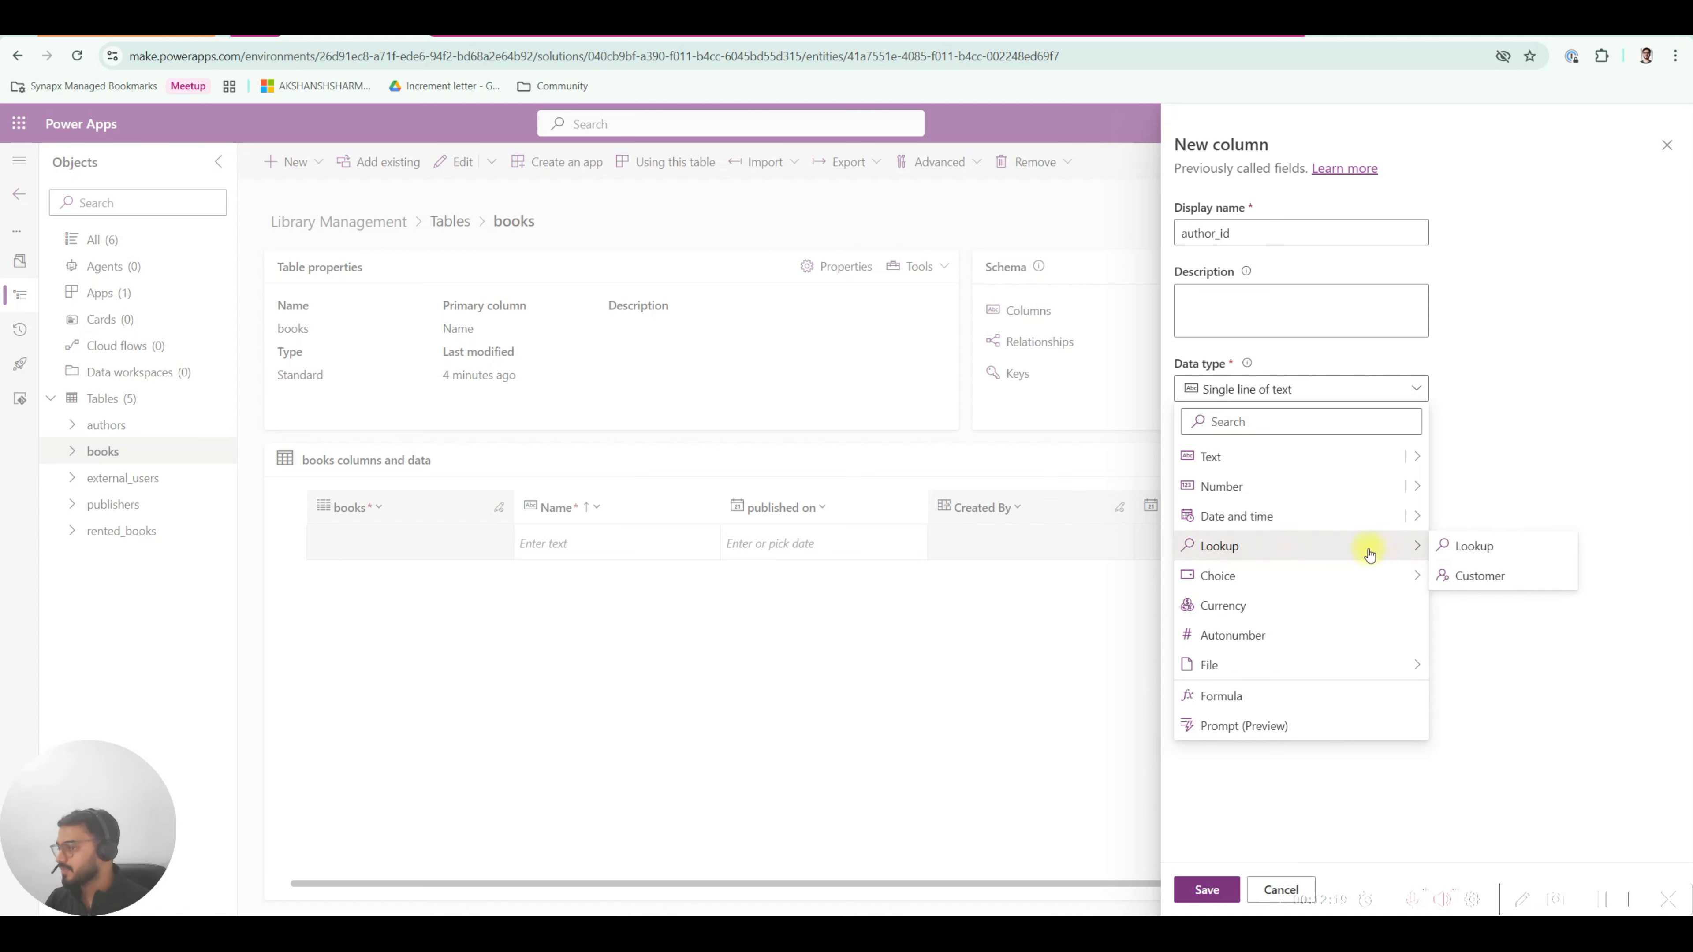
left_click(1503, 549)
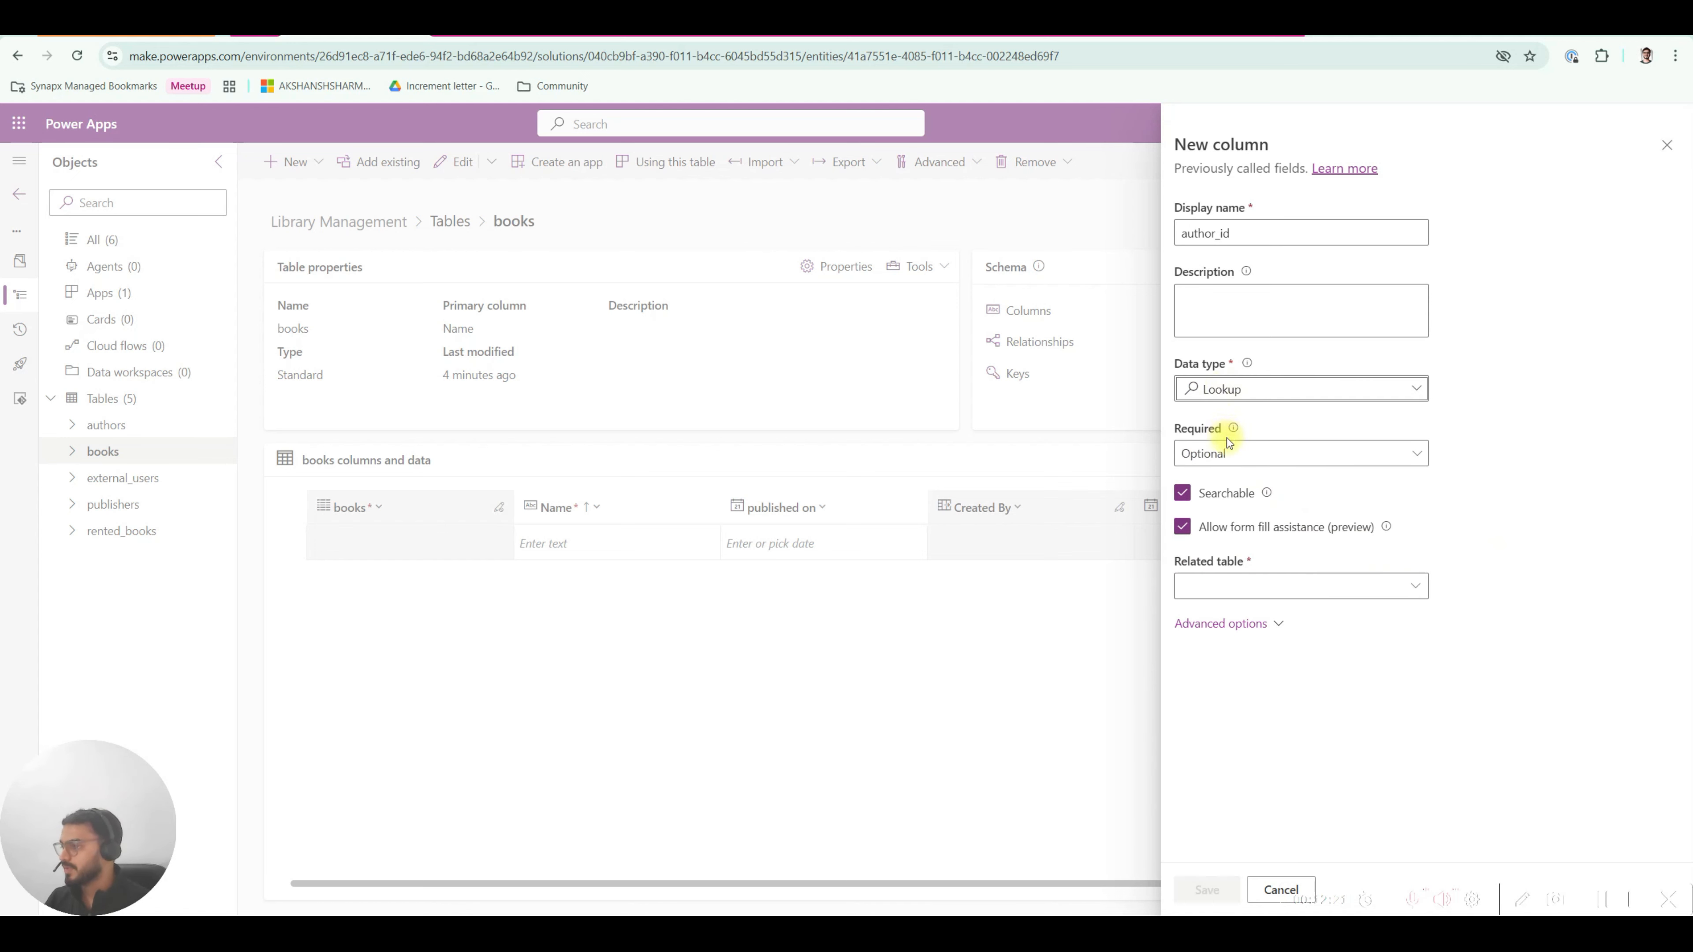
Point the author_id lookup at the authors table and review its schema and relationship names.
left_click(1216, 590)
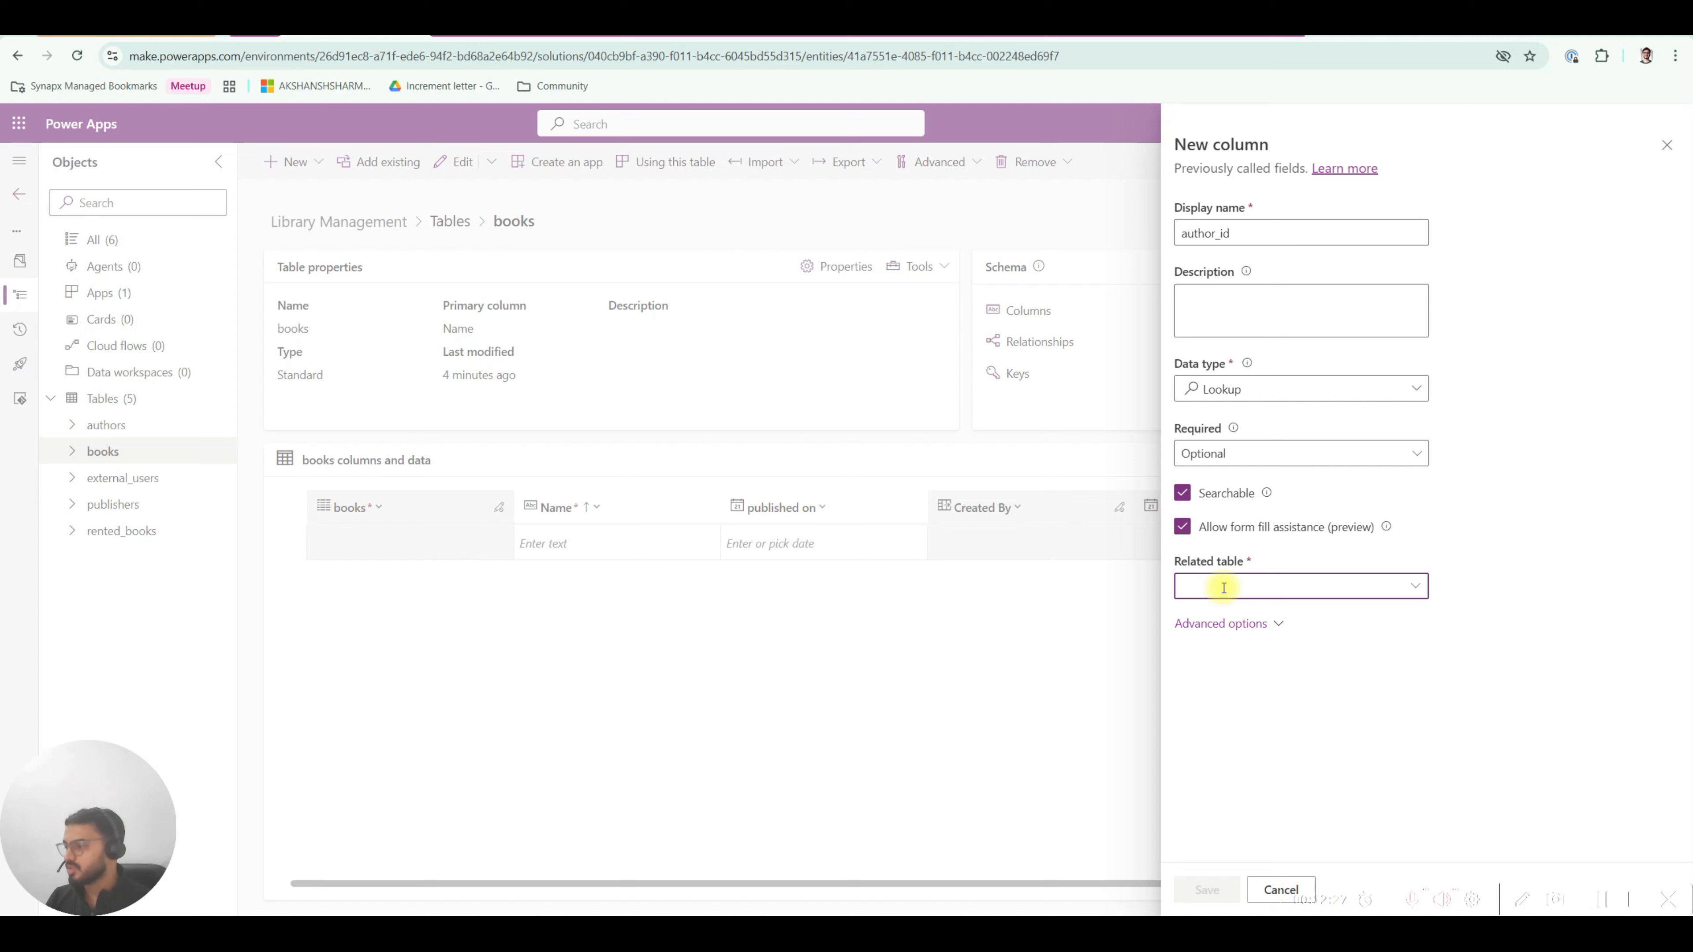
type("auth")
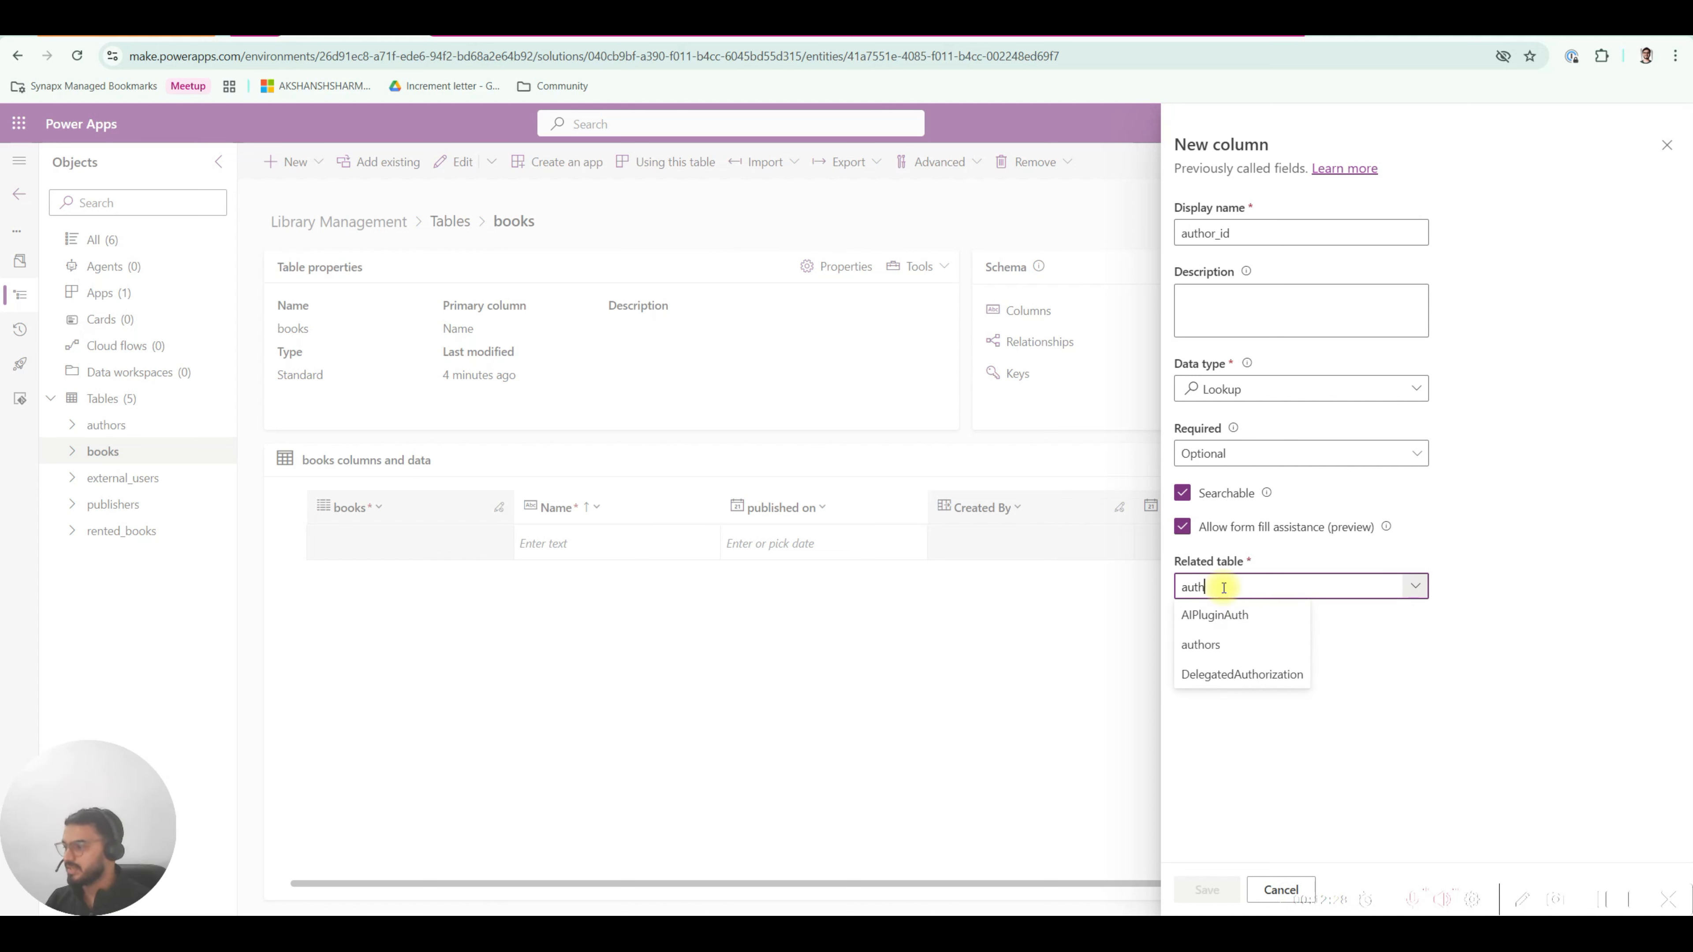
left_click(1210, 644)
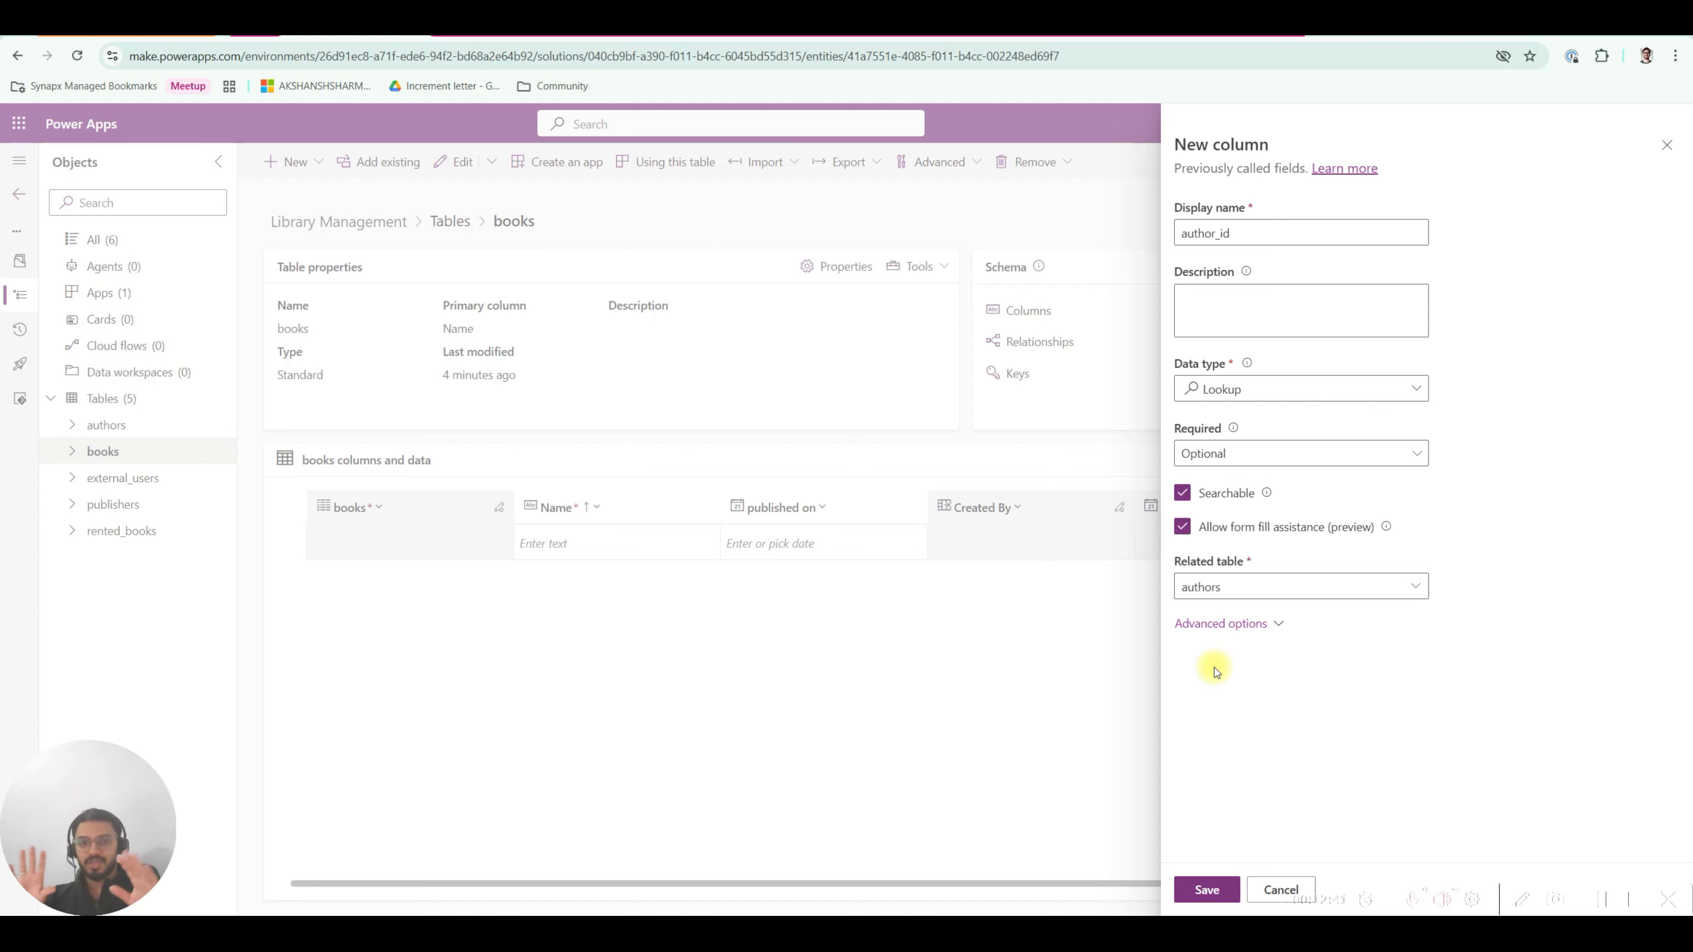
double_click(1236, 232)
left_click(1236, 233)
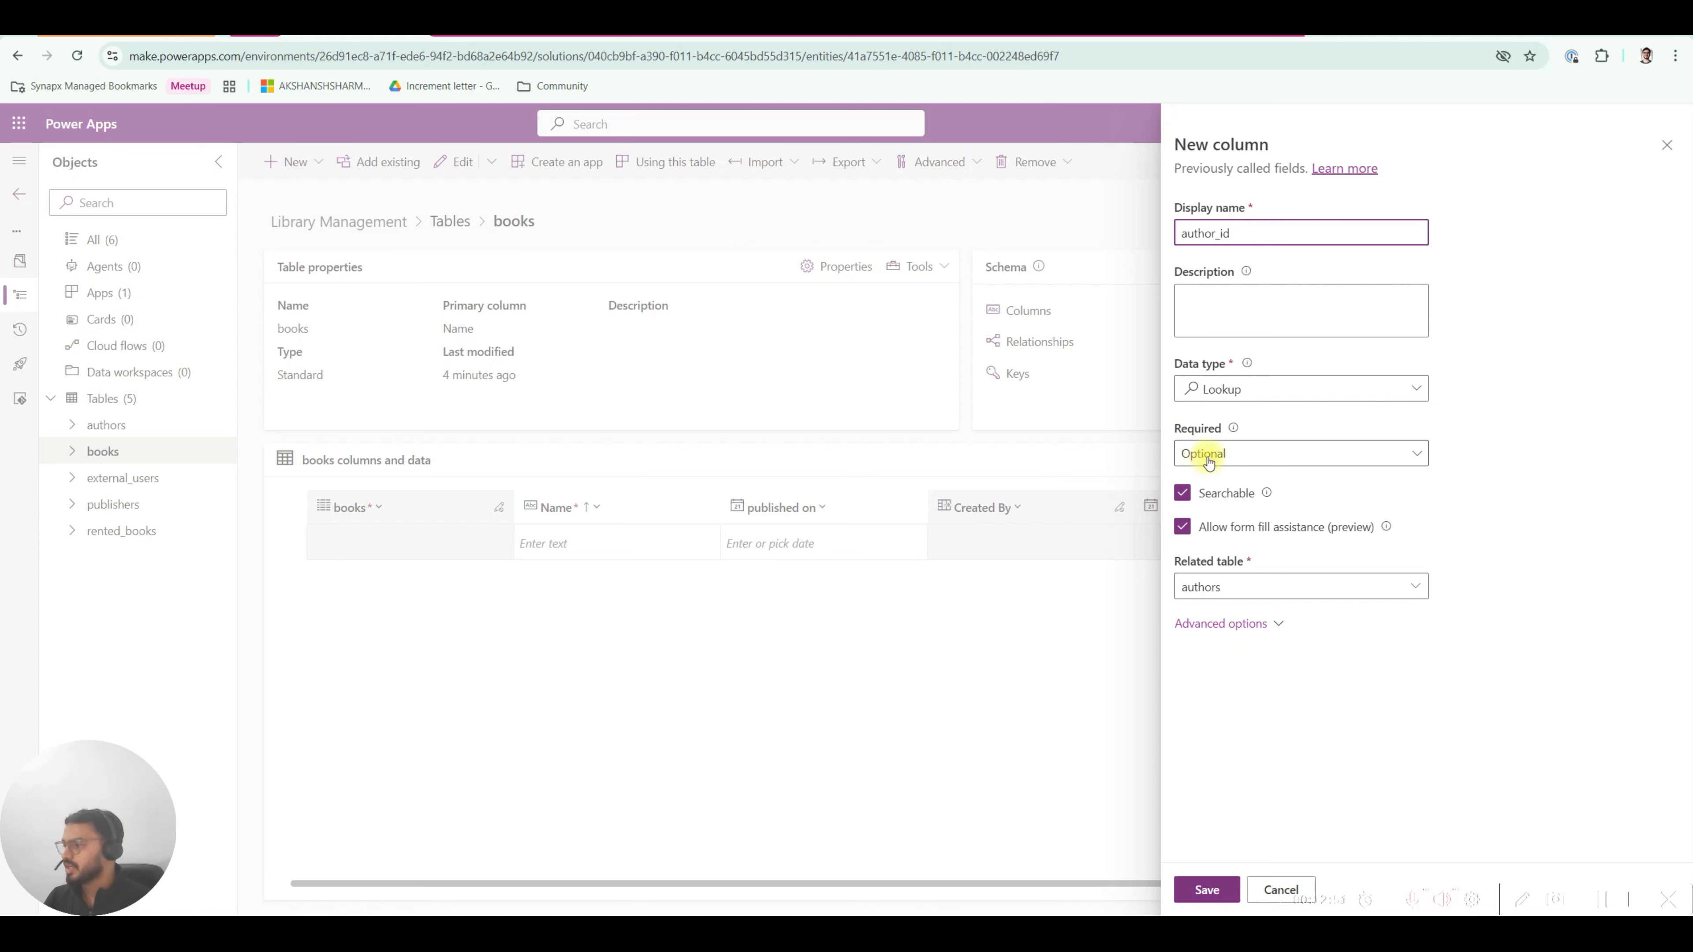
left_click(1246, 624)
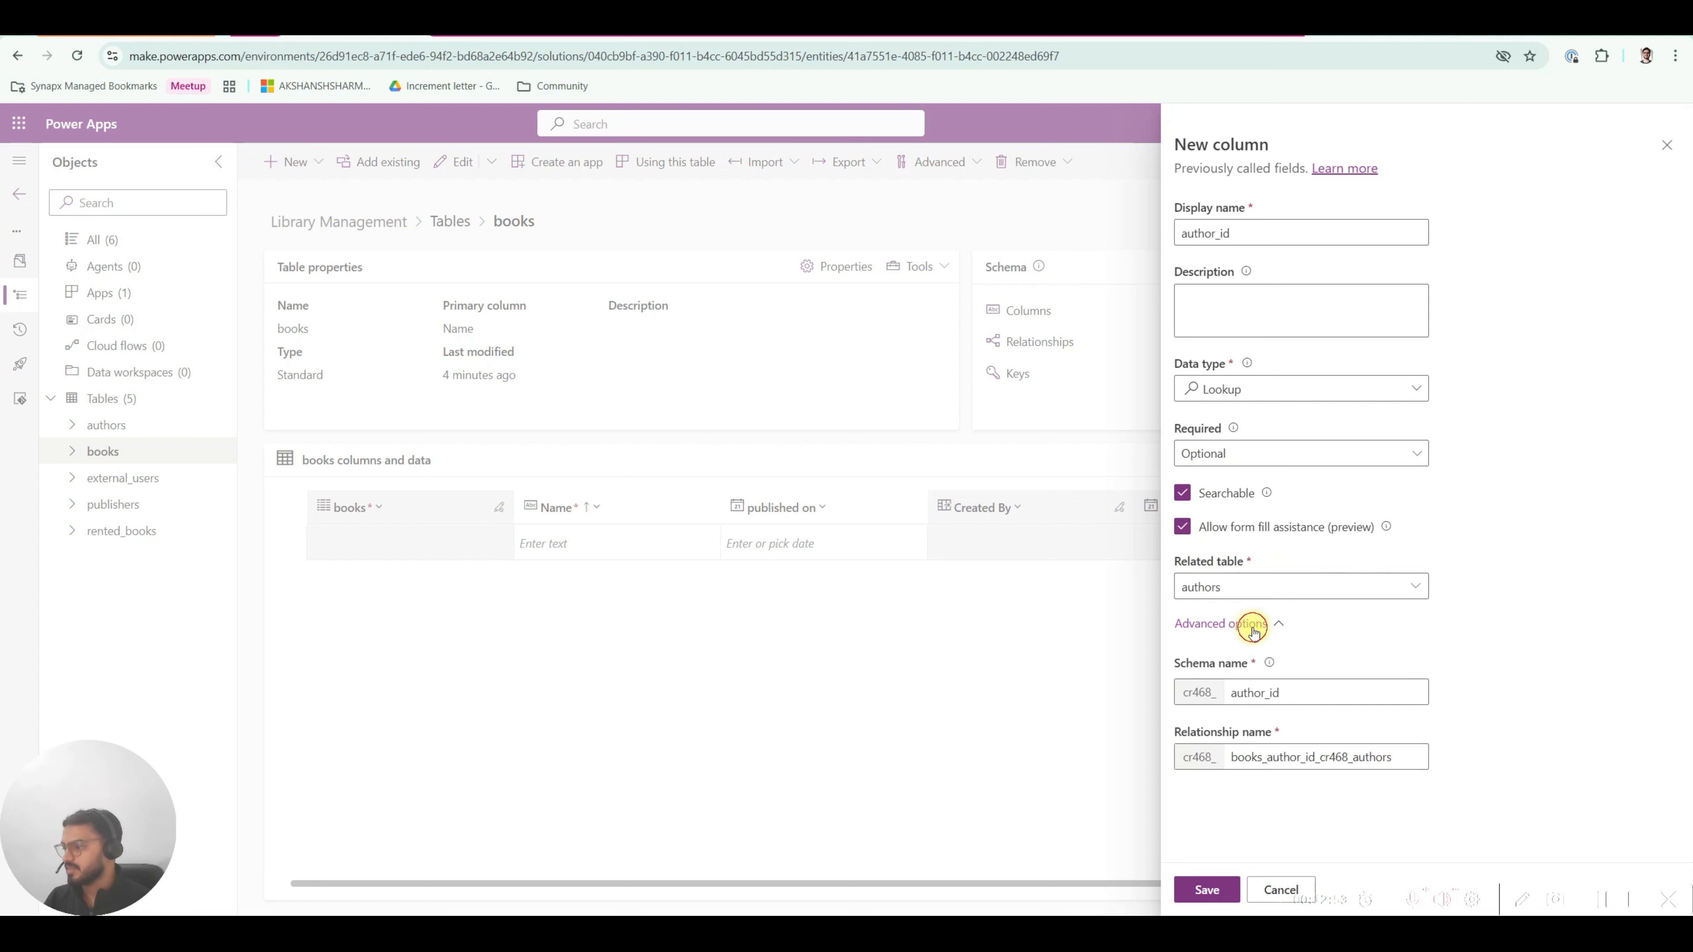
left_click(1228, 625)
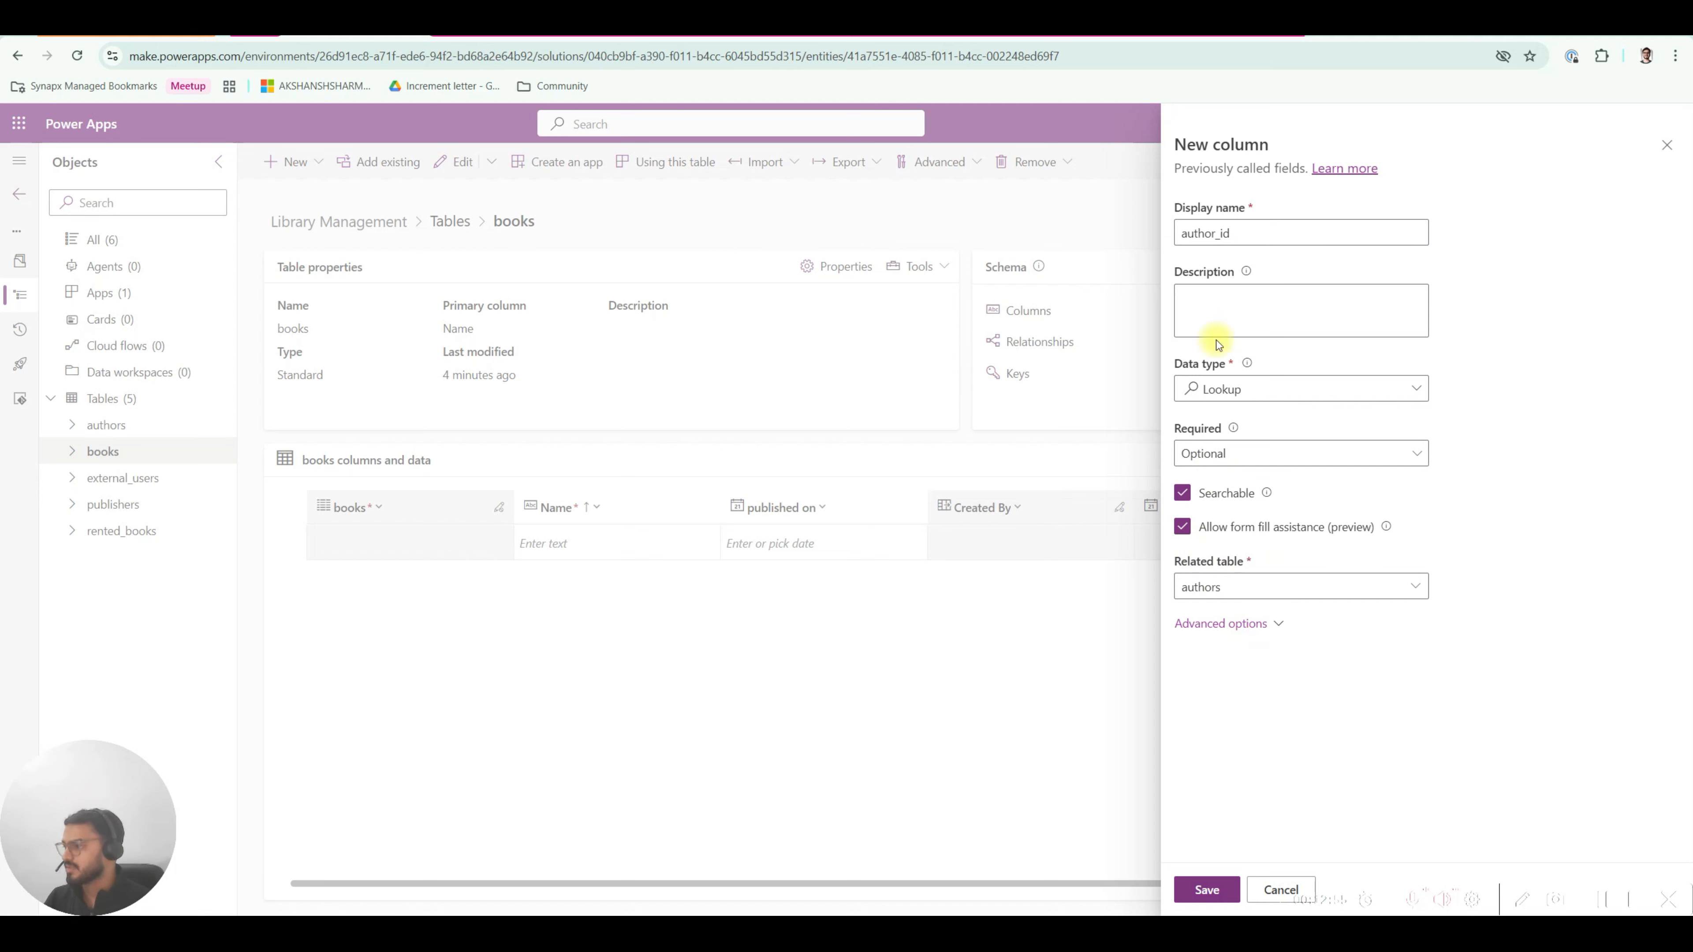
Save the author_id lookup column, nudging external_users up in the diagram while it saves.
left_click(1208, 891)
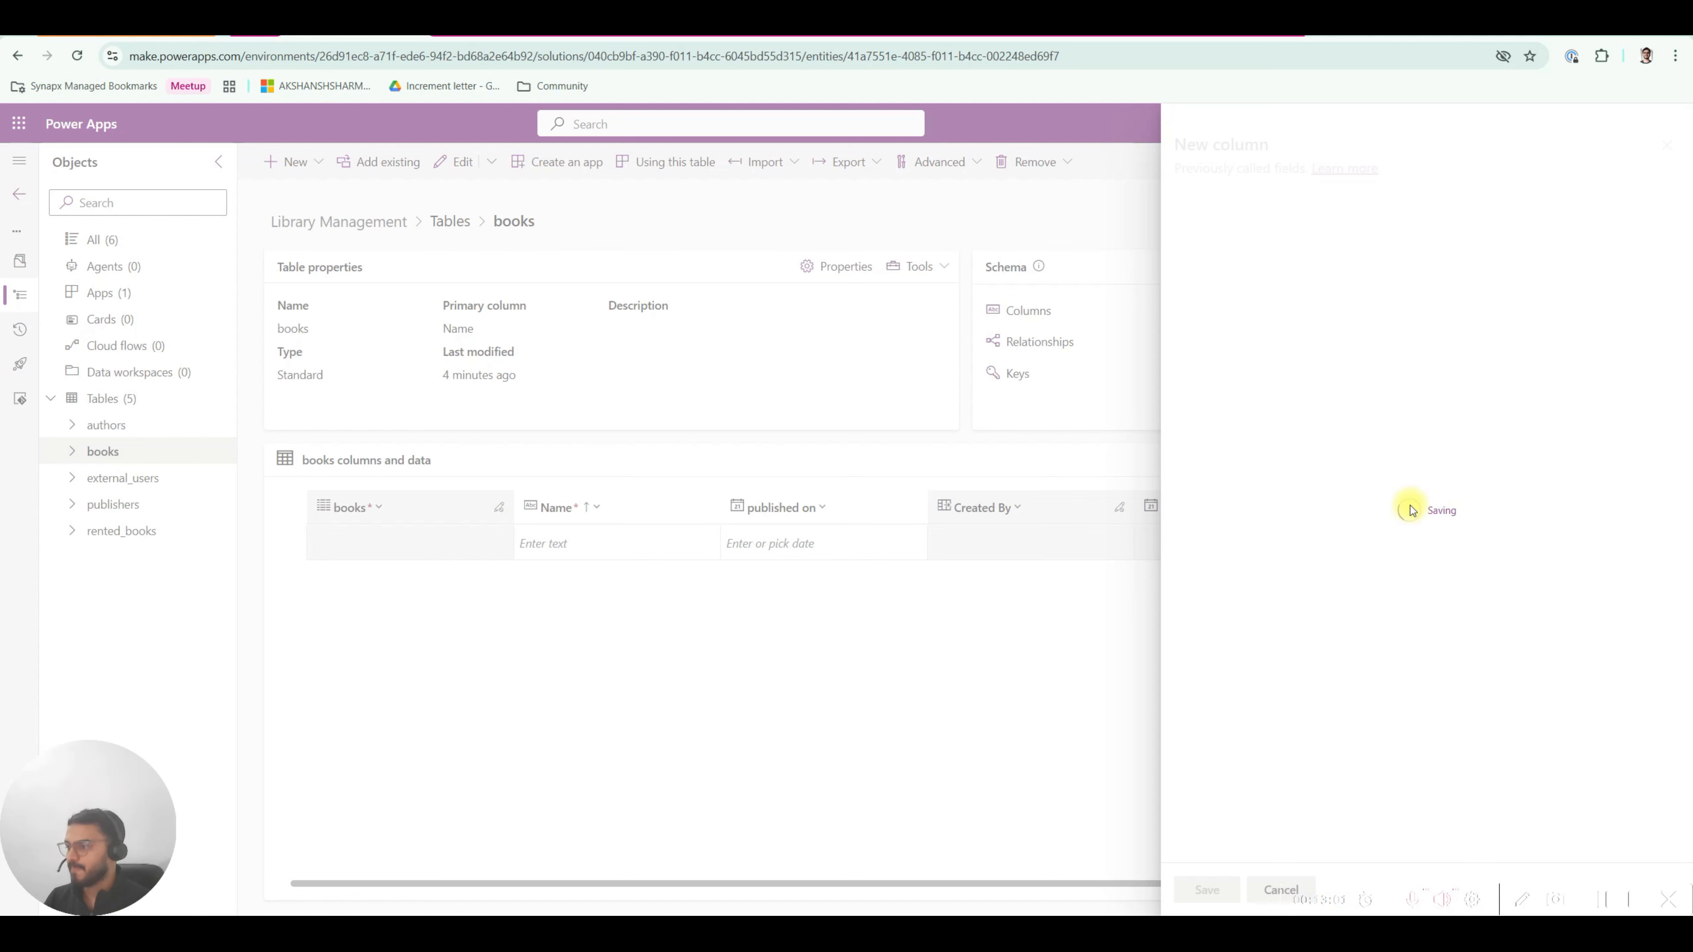
left_click(1071, 35)
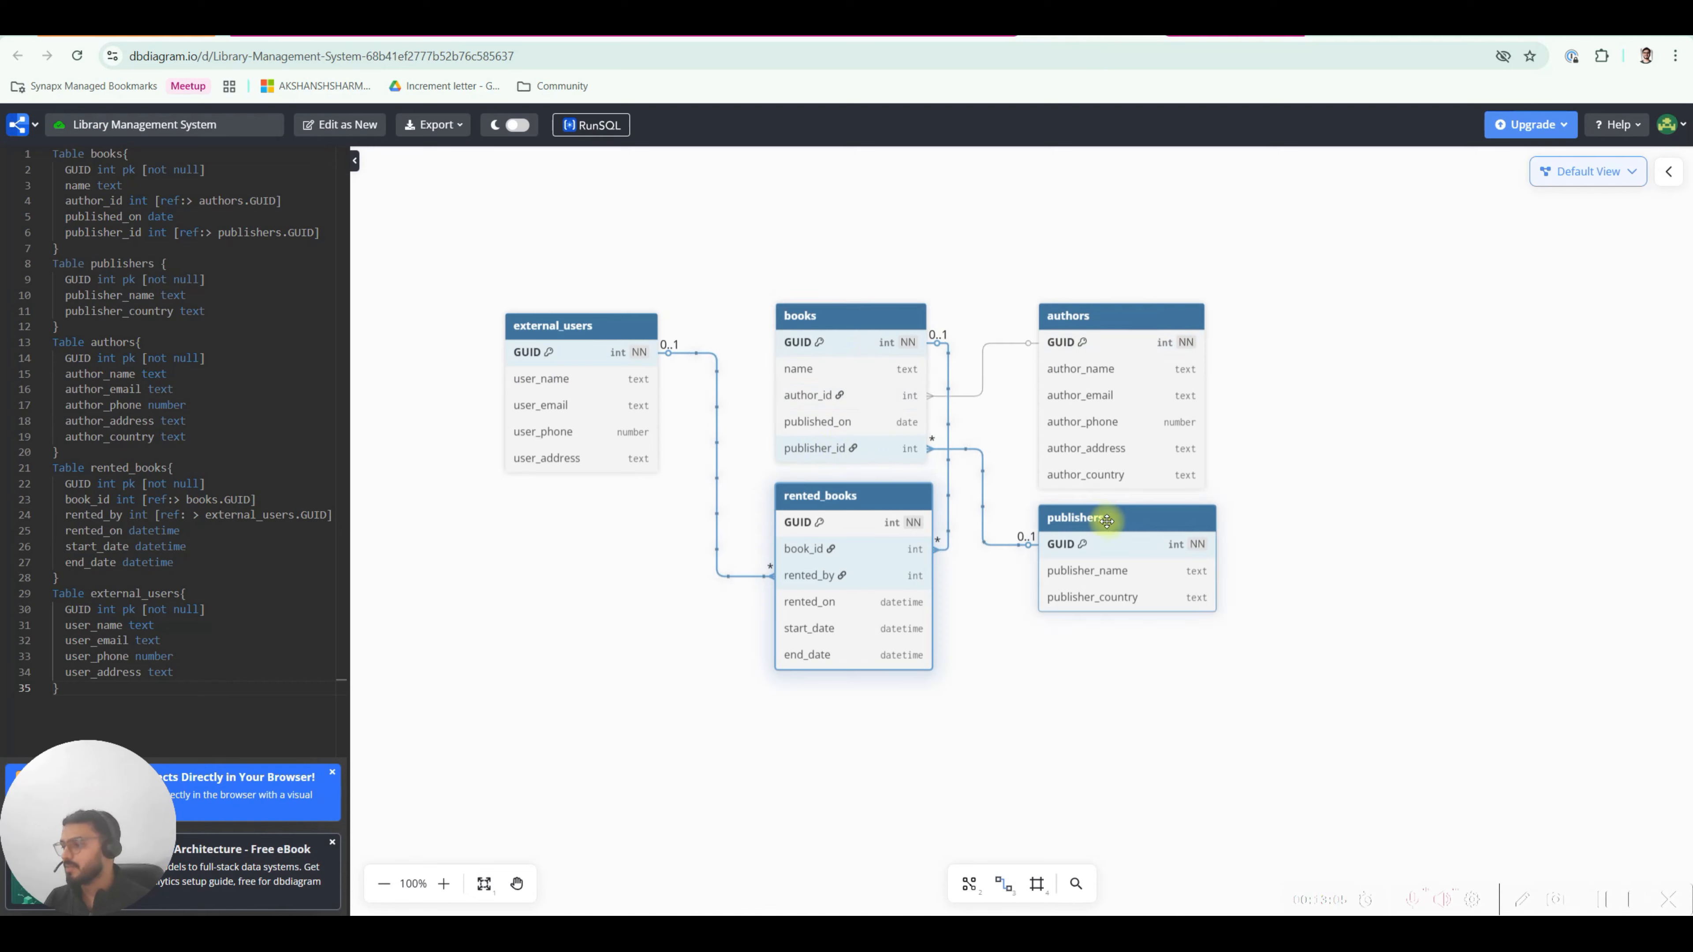
left_click(353, 36)
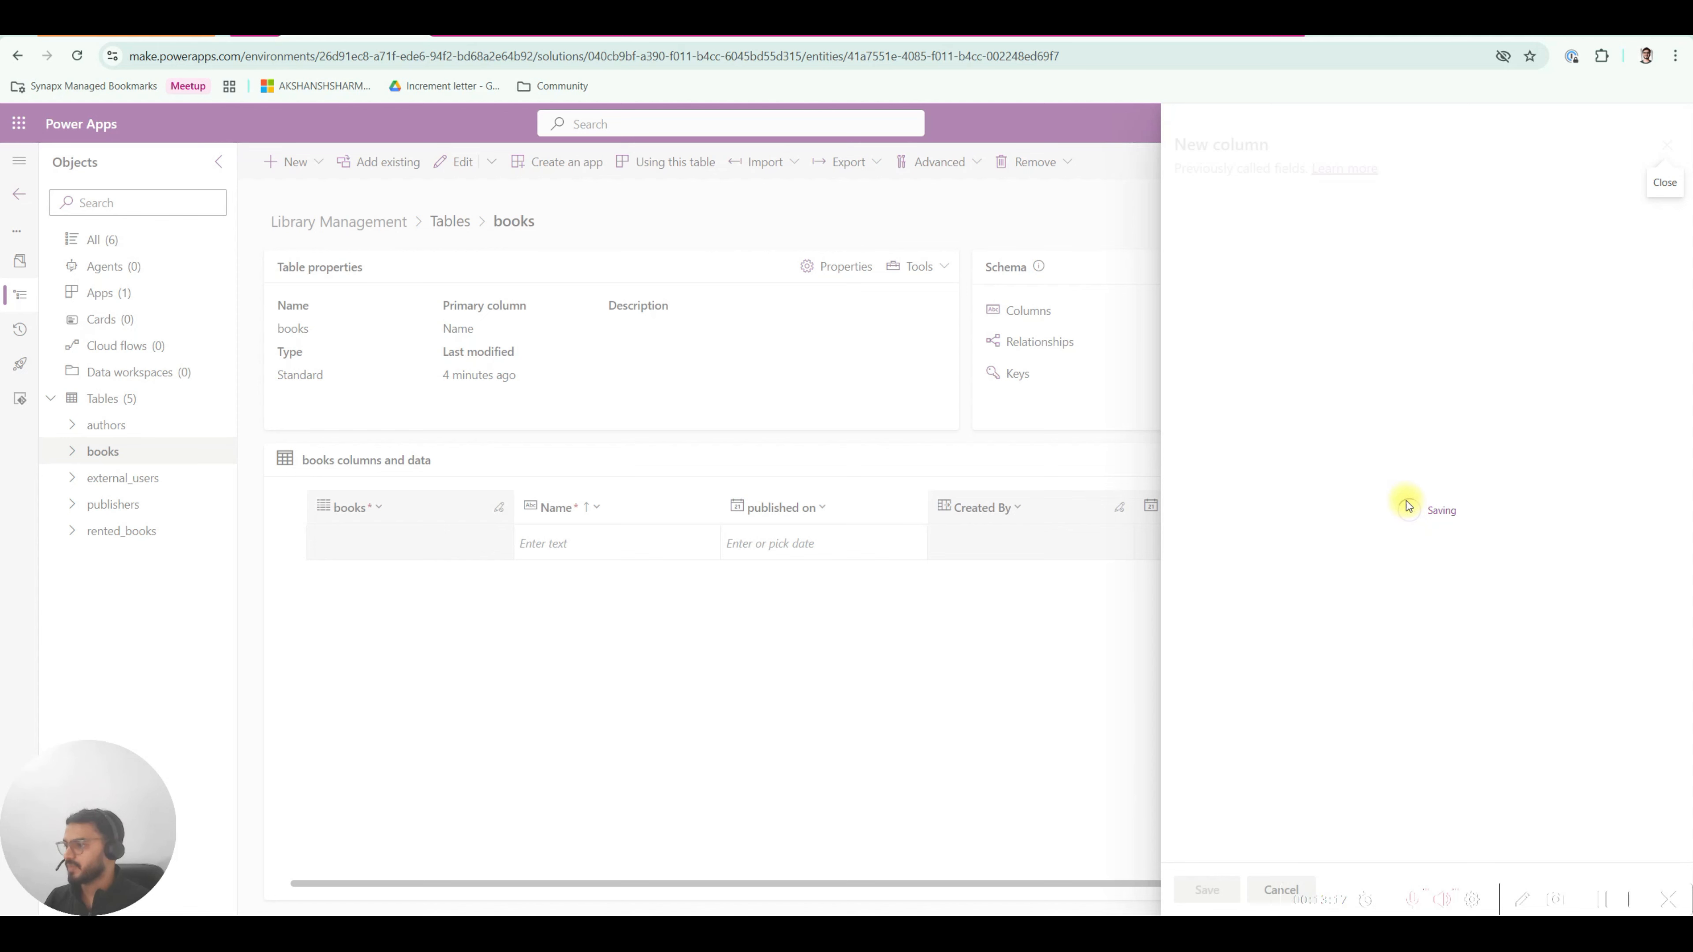
left_click(1093, 24)
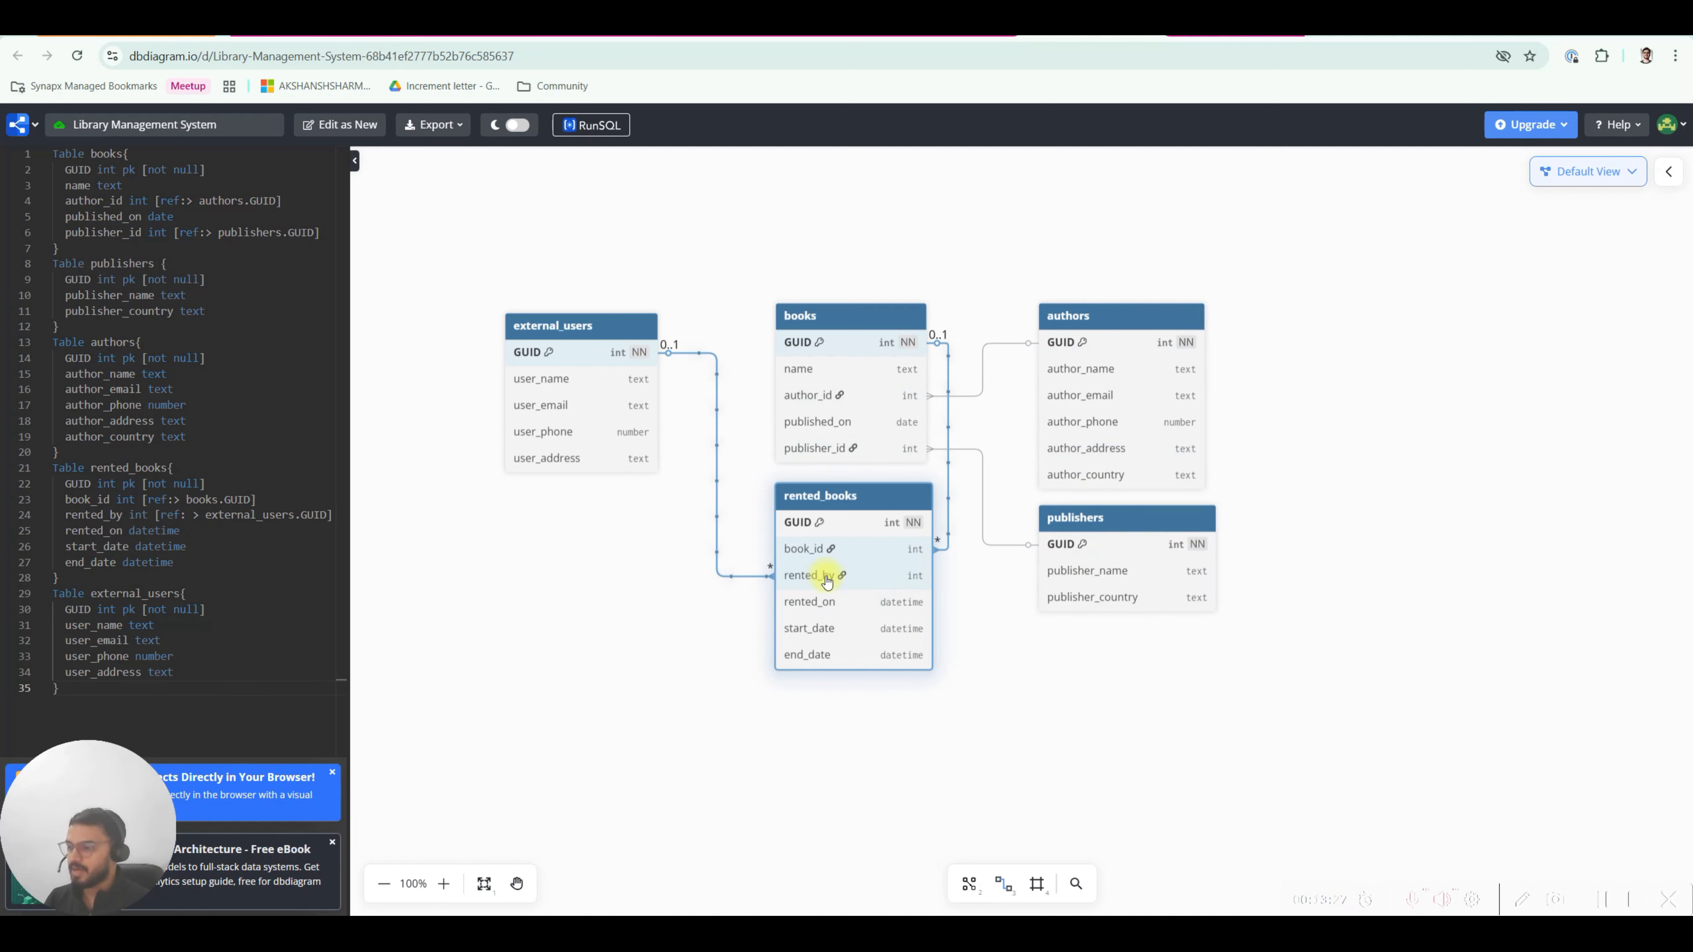
left_click_drag(582, 333, 581, 323)
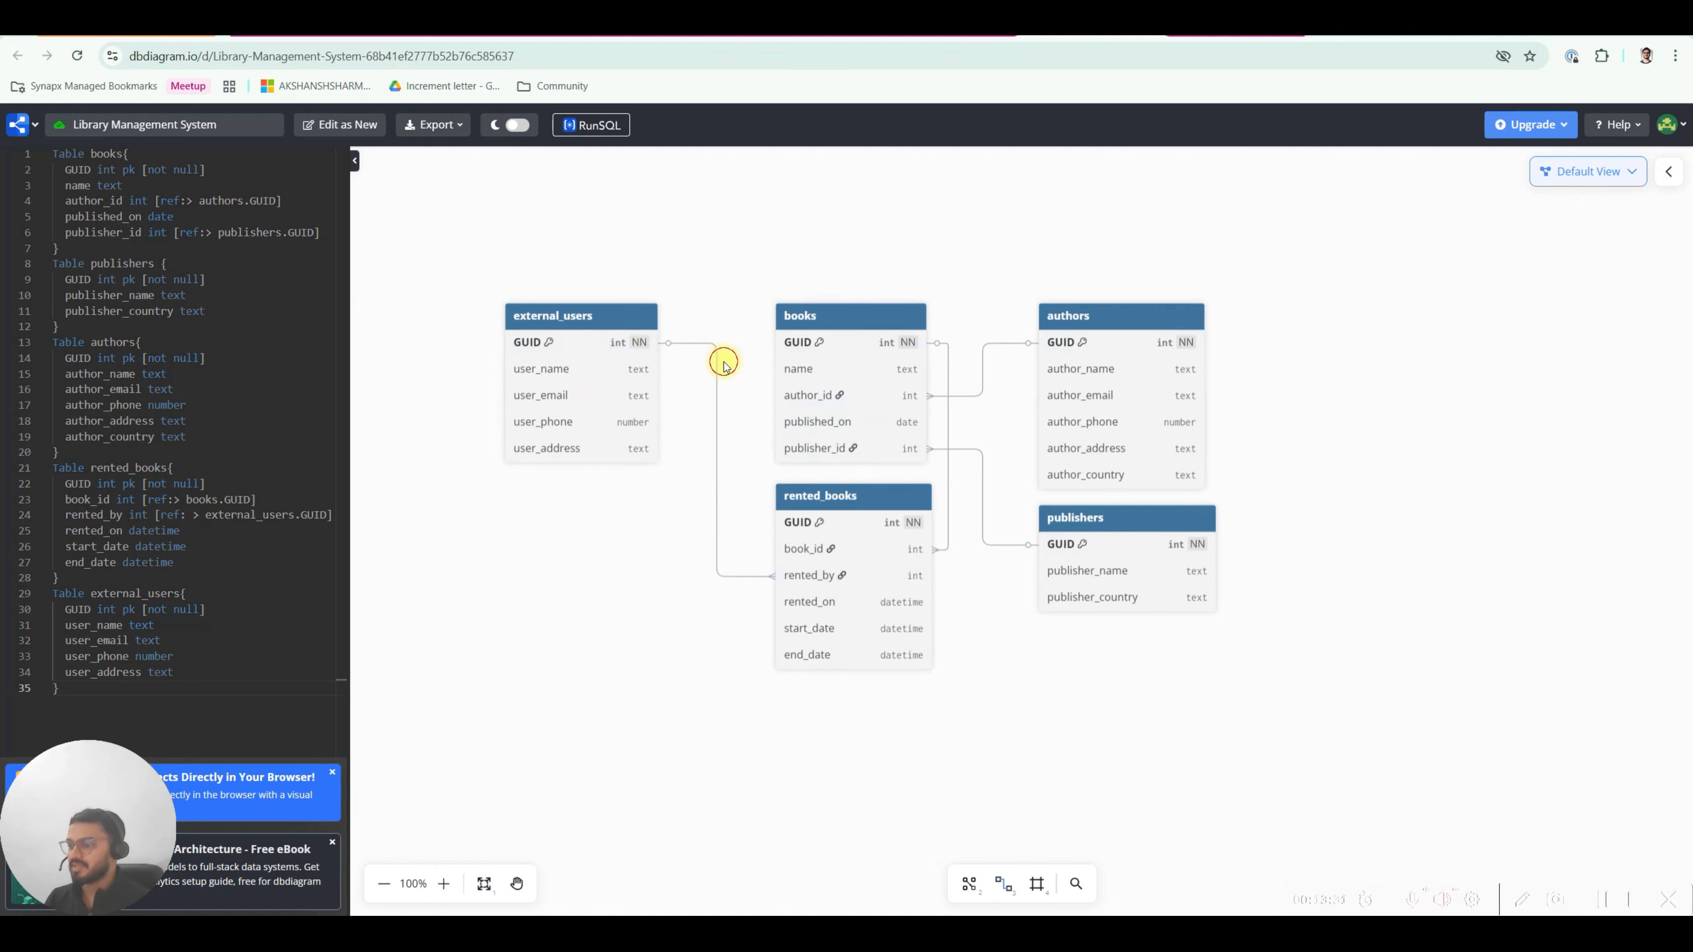
left_click(360, 37)
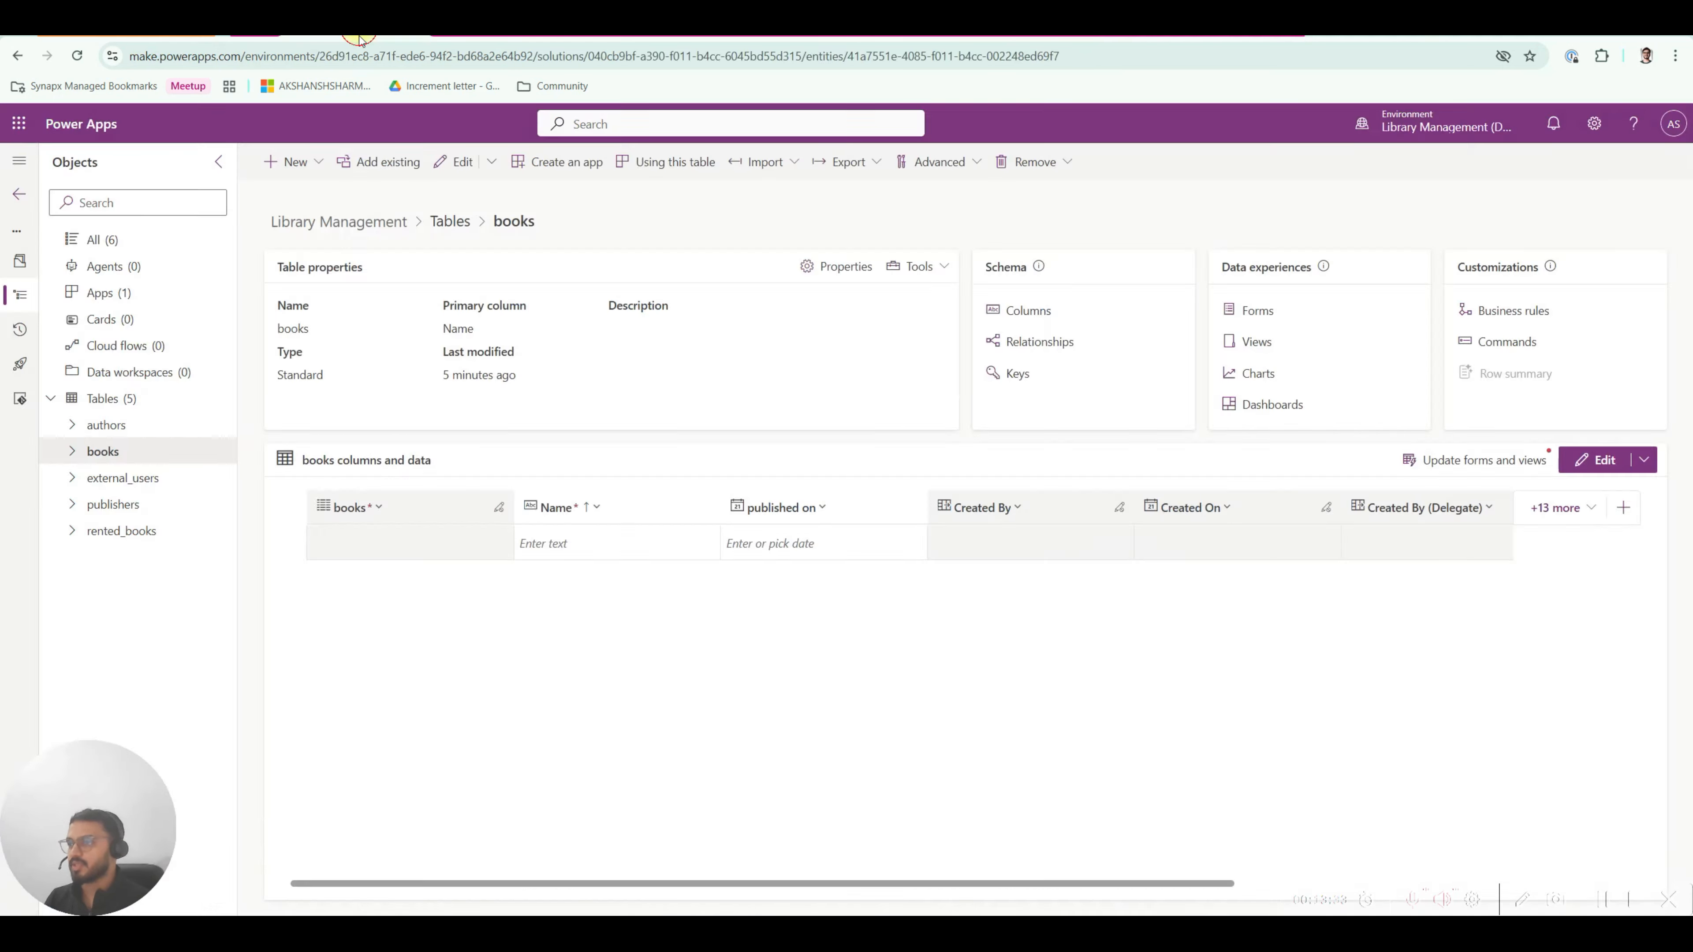
Move author_id after published on in the books grid and autofit the Name and published on widths.
left_click_drag(1049, 883, 1255, 883)
left_click_drag(1450, 508, 739, 517)
left_click_drag(751, 884, 544, 874)
left_click(943, 505)
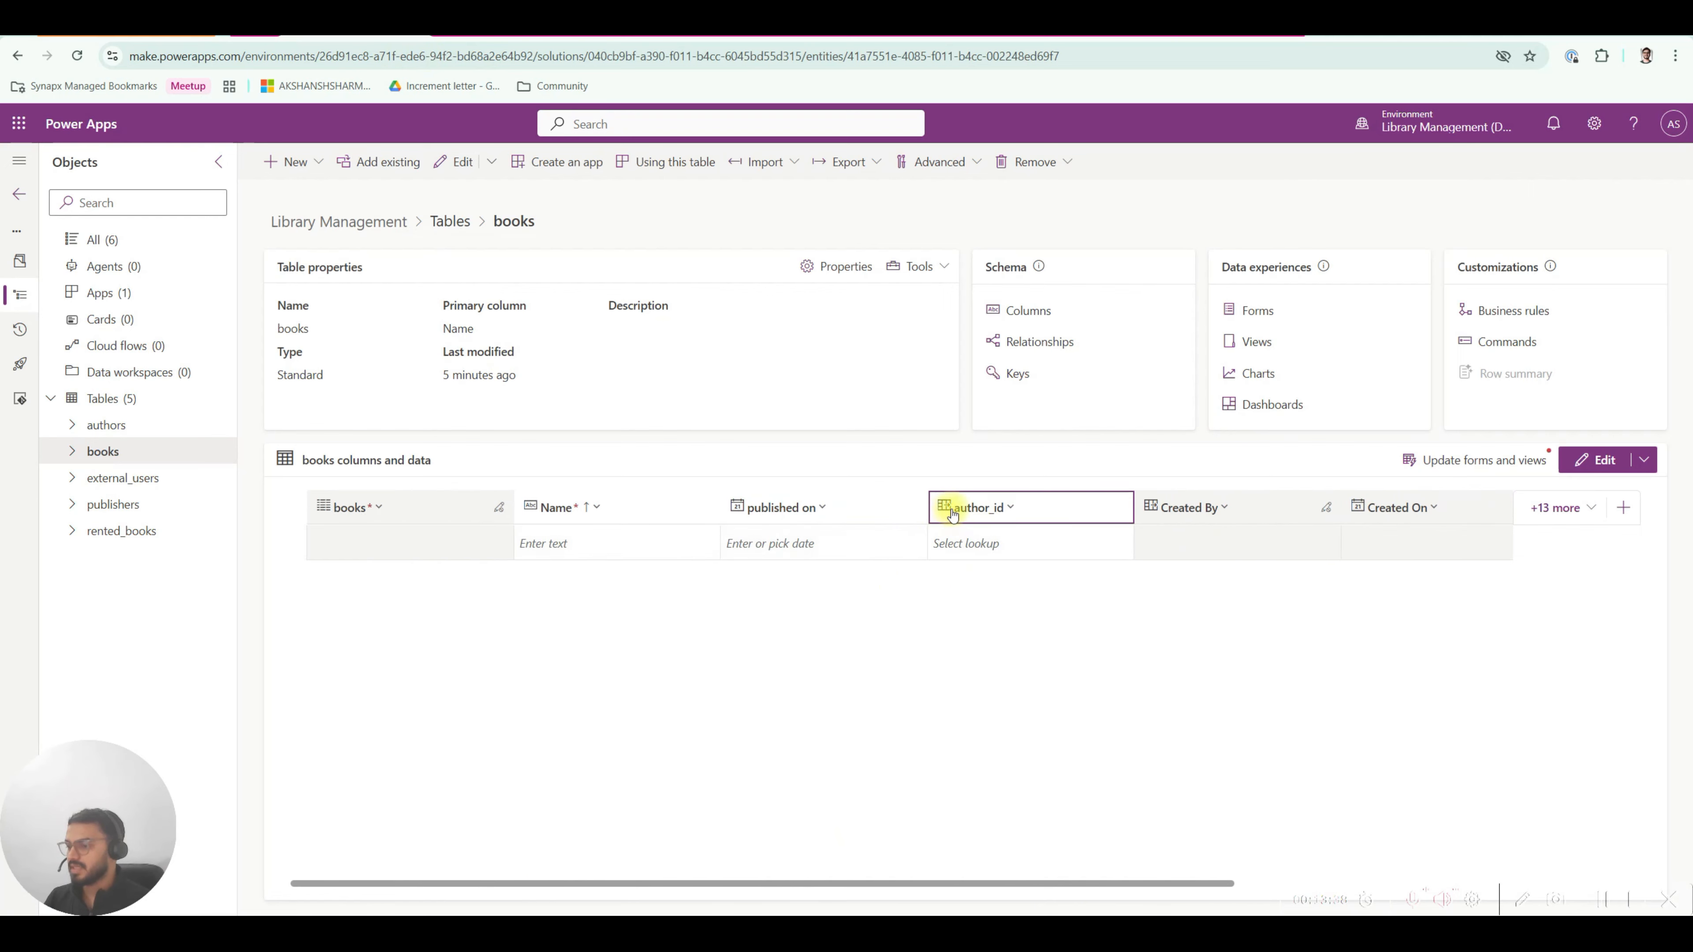
double_click(928, 508)
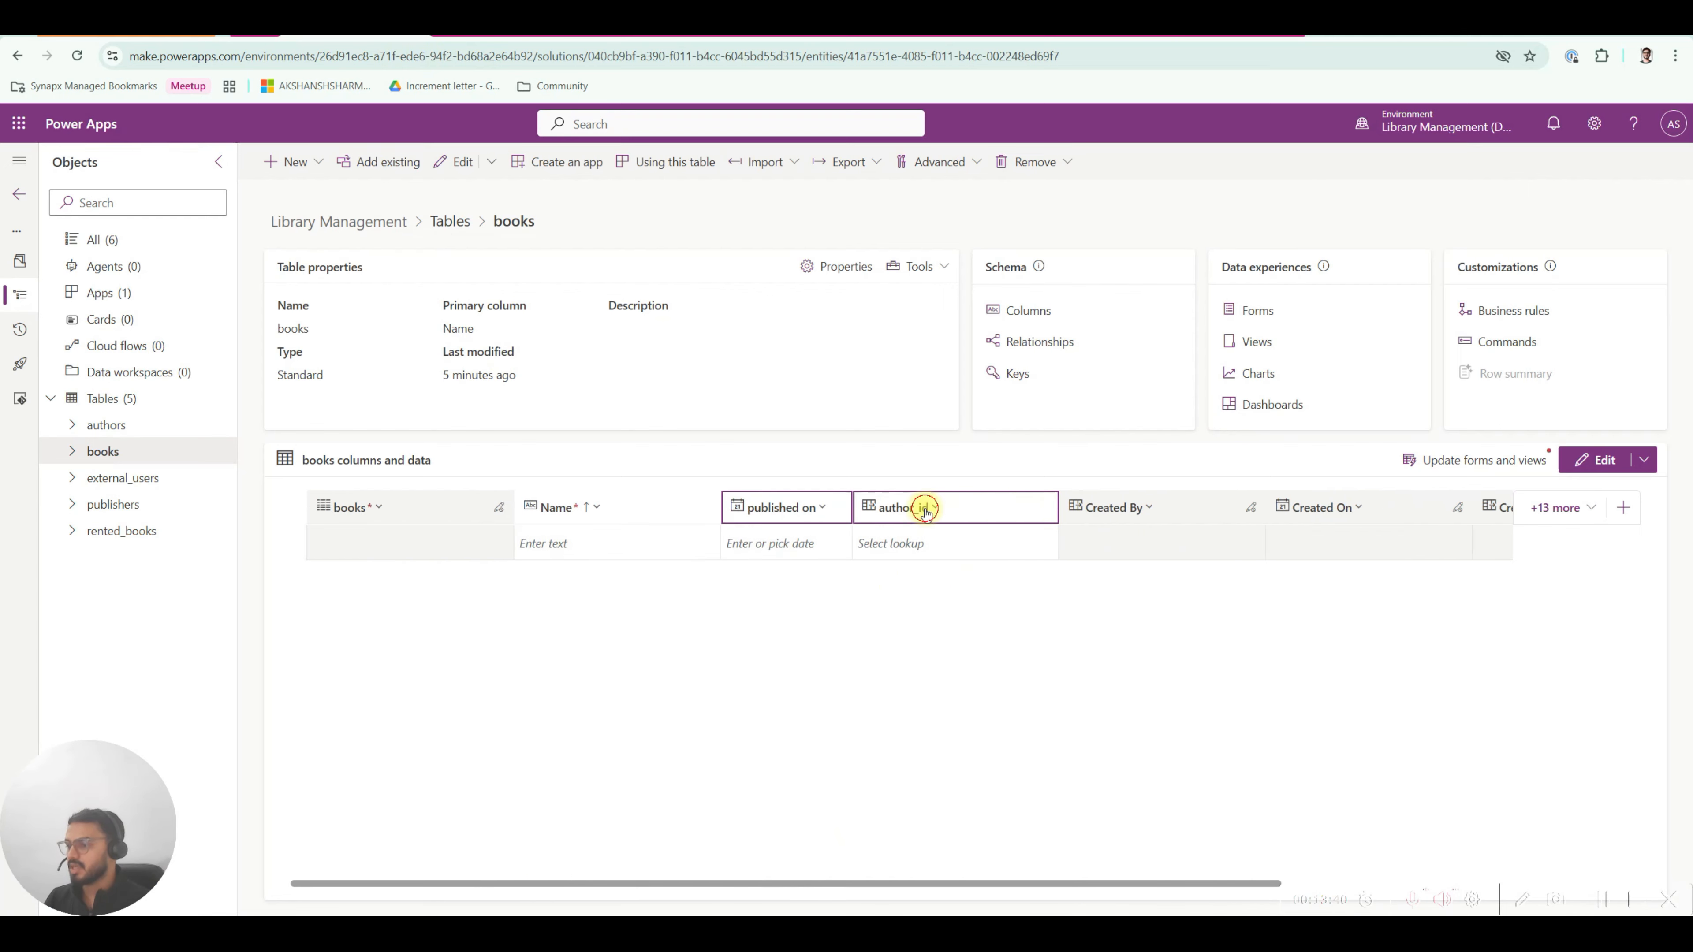
double_click(716, 504)
Add a publisher_id column as a Lookup to the publishers table and save it.
left_click(317, 162)
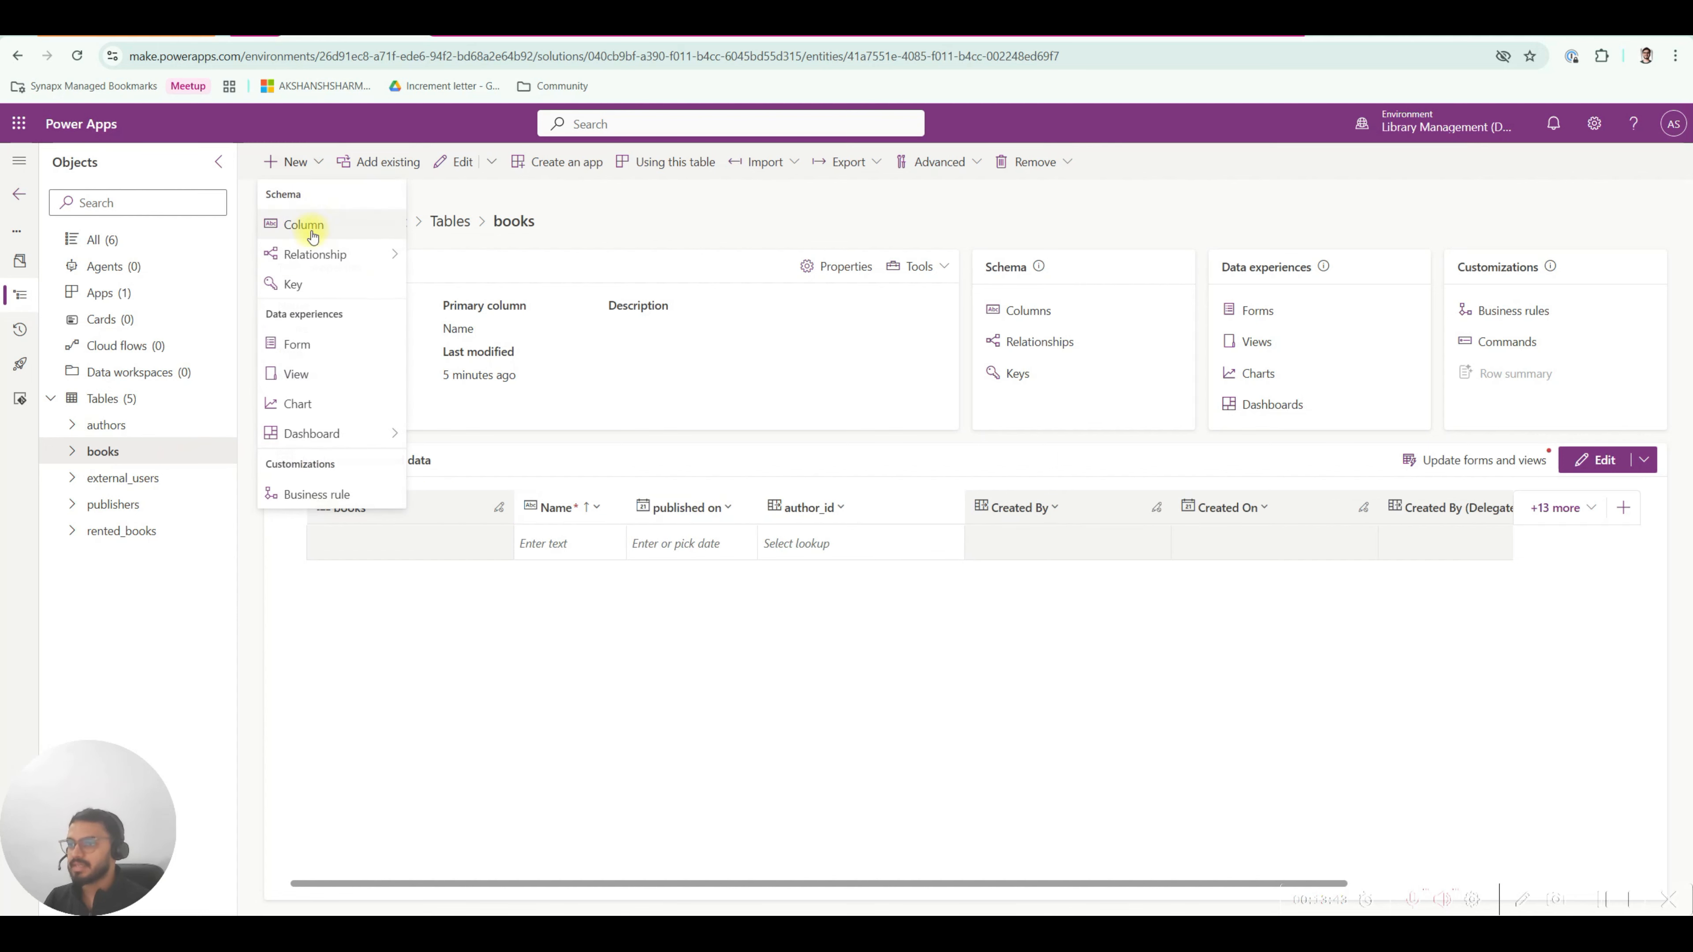
left_click(304, 224)
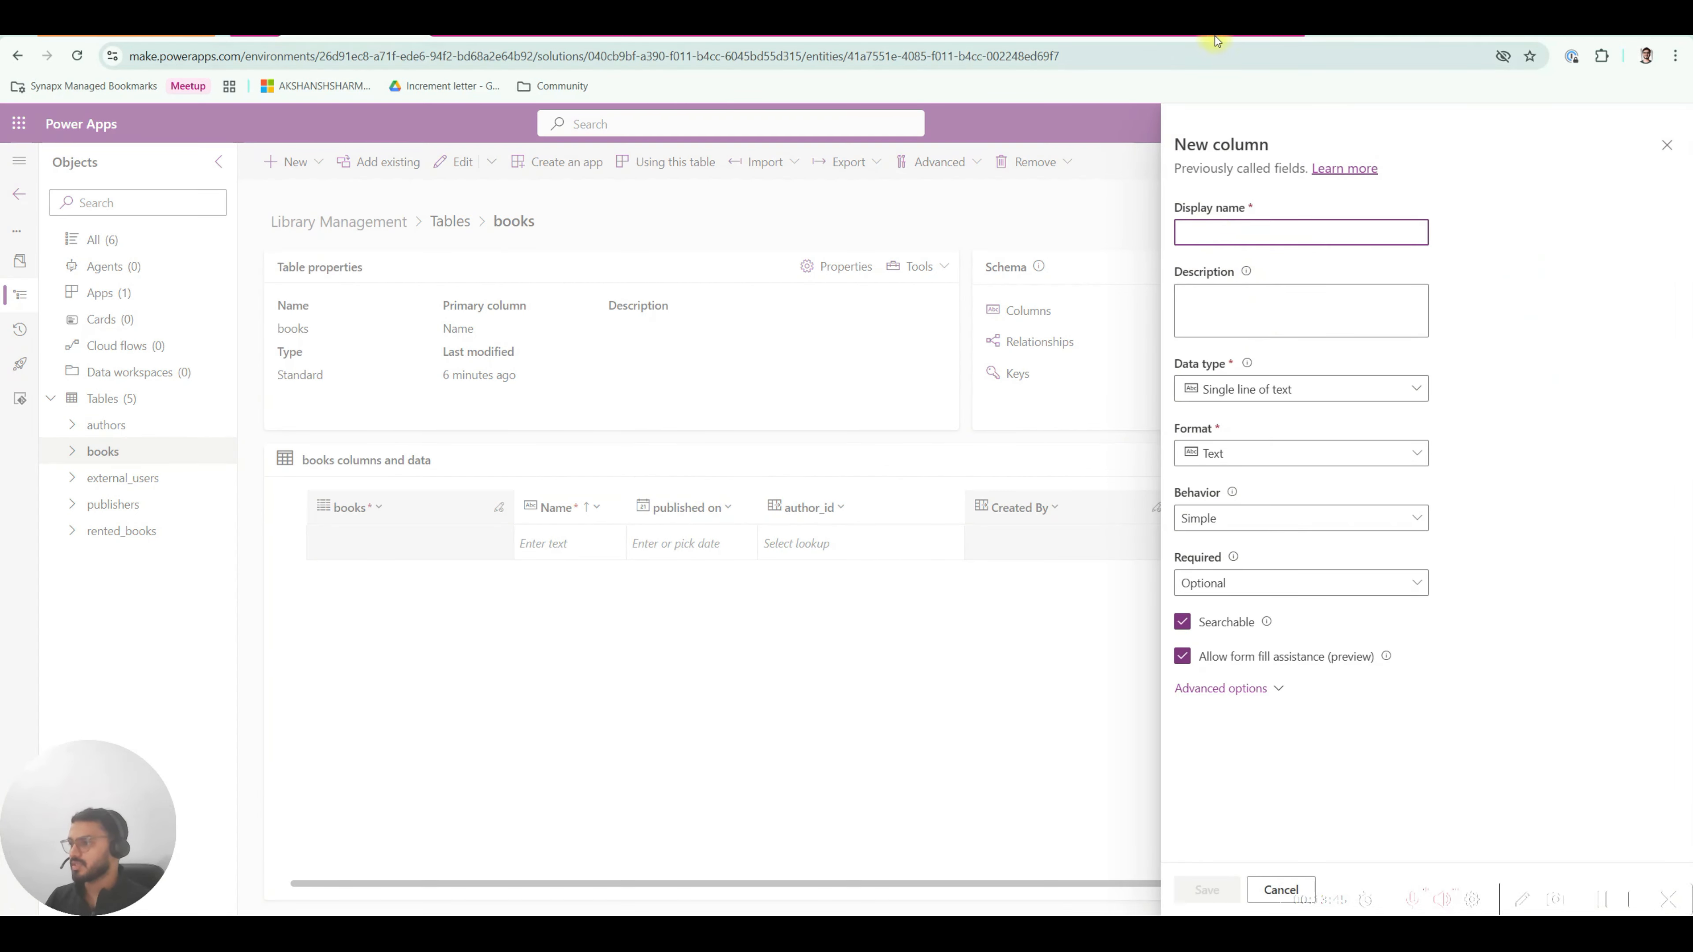
left_click(1214, 25)
left_click(375, 25)
left_click(1235, 233)
type("publ")
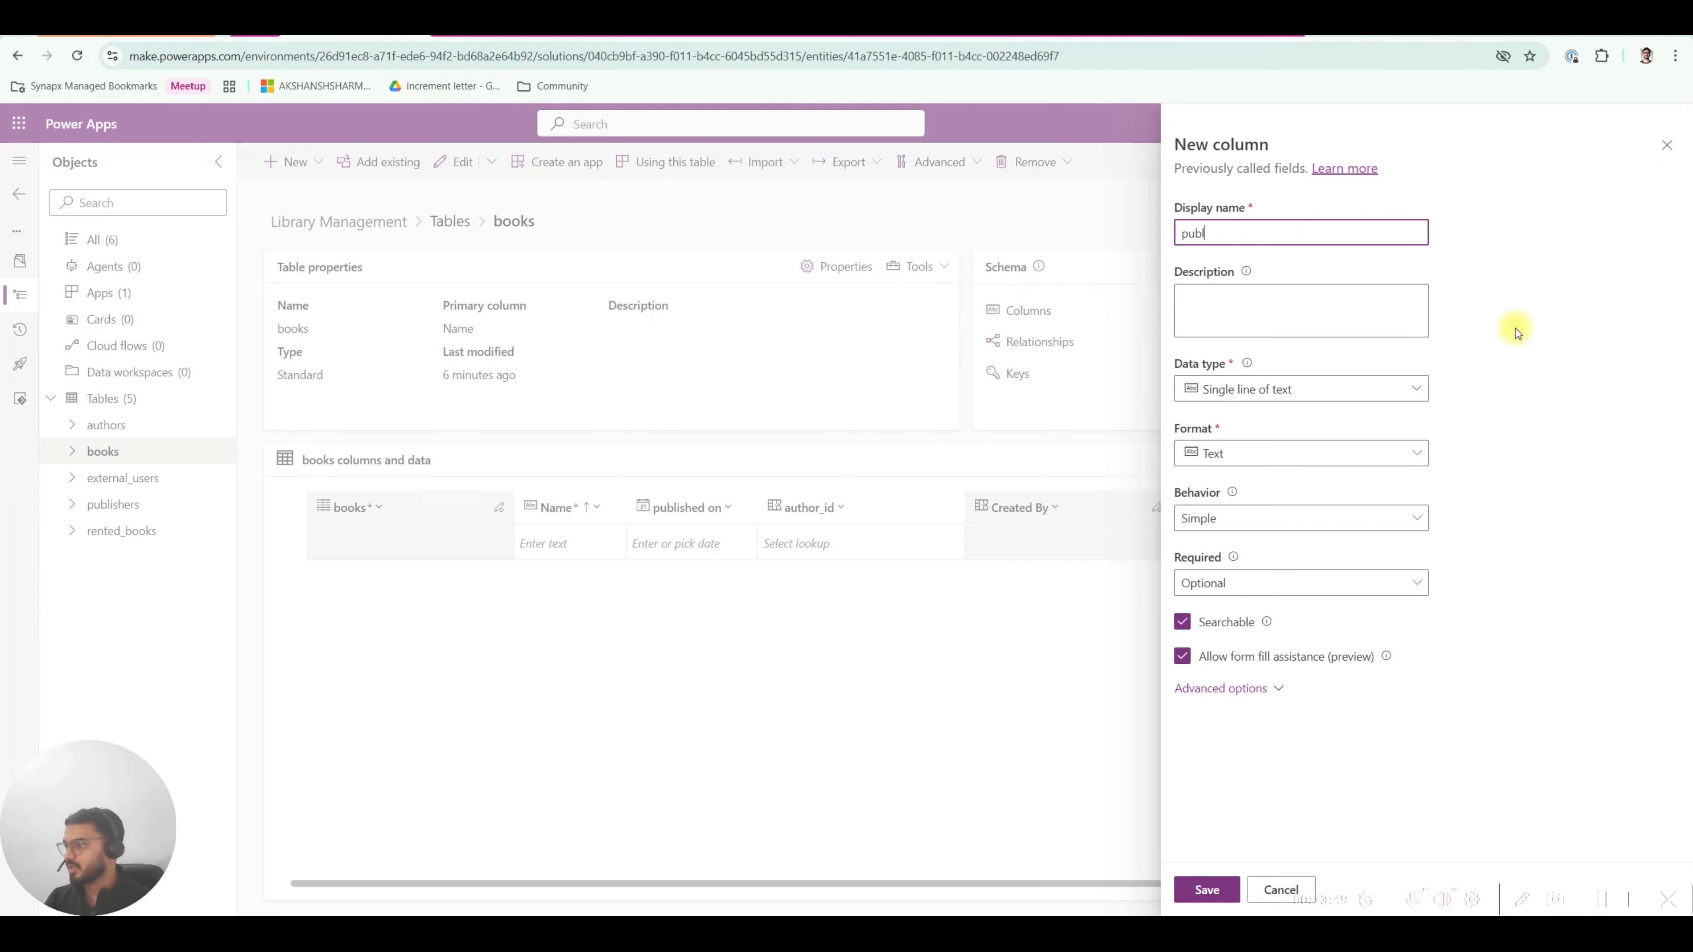
type("isher_id")
left_click(1416, 389)
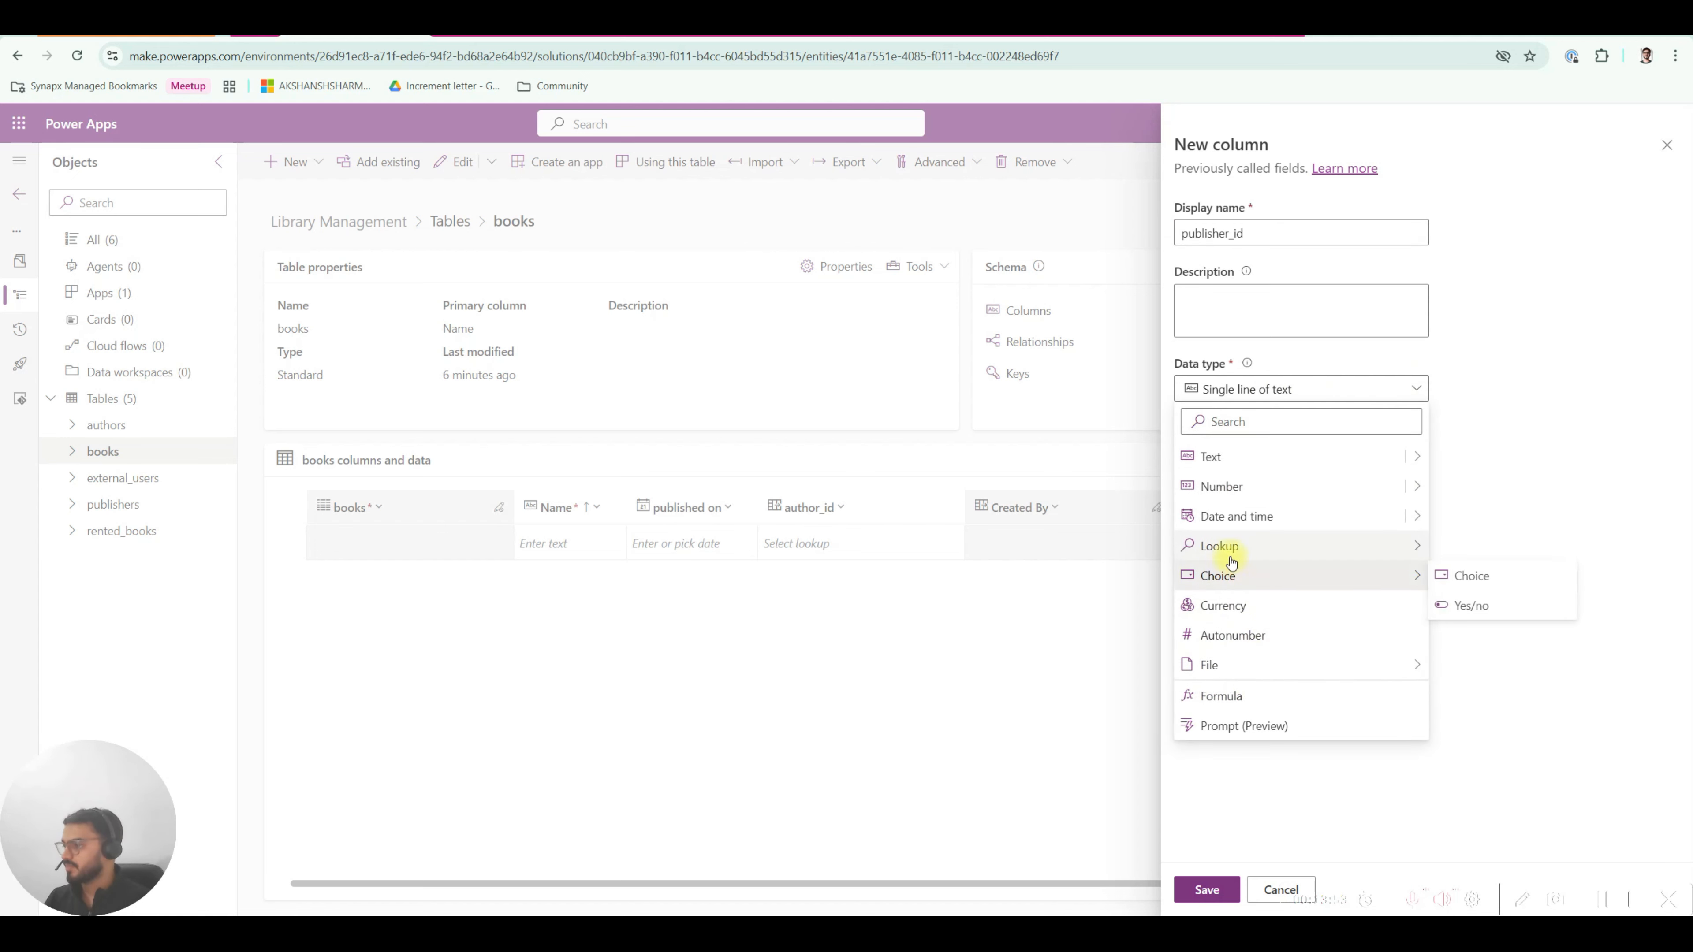
left_click(1473, 545)
left_click(1221, 585)
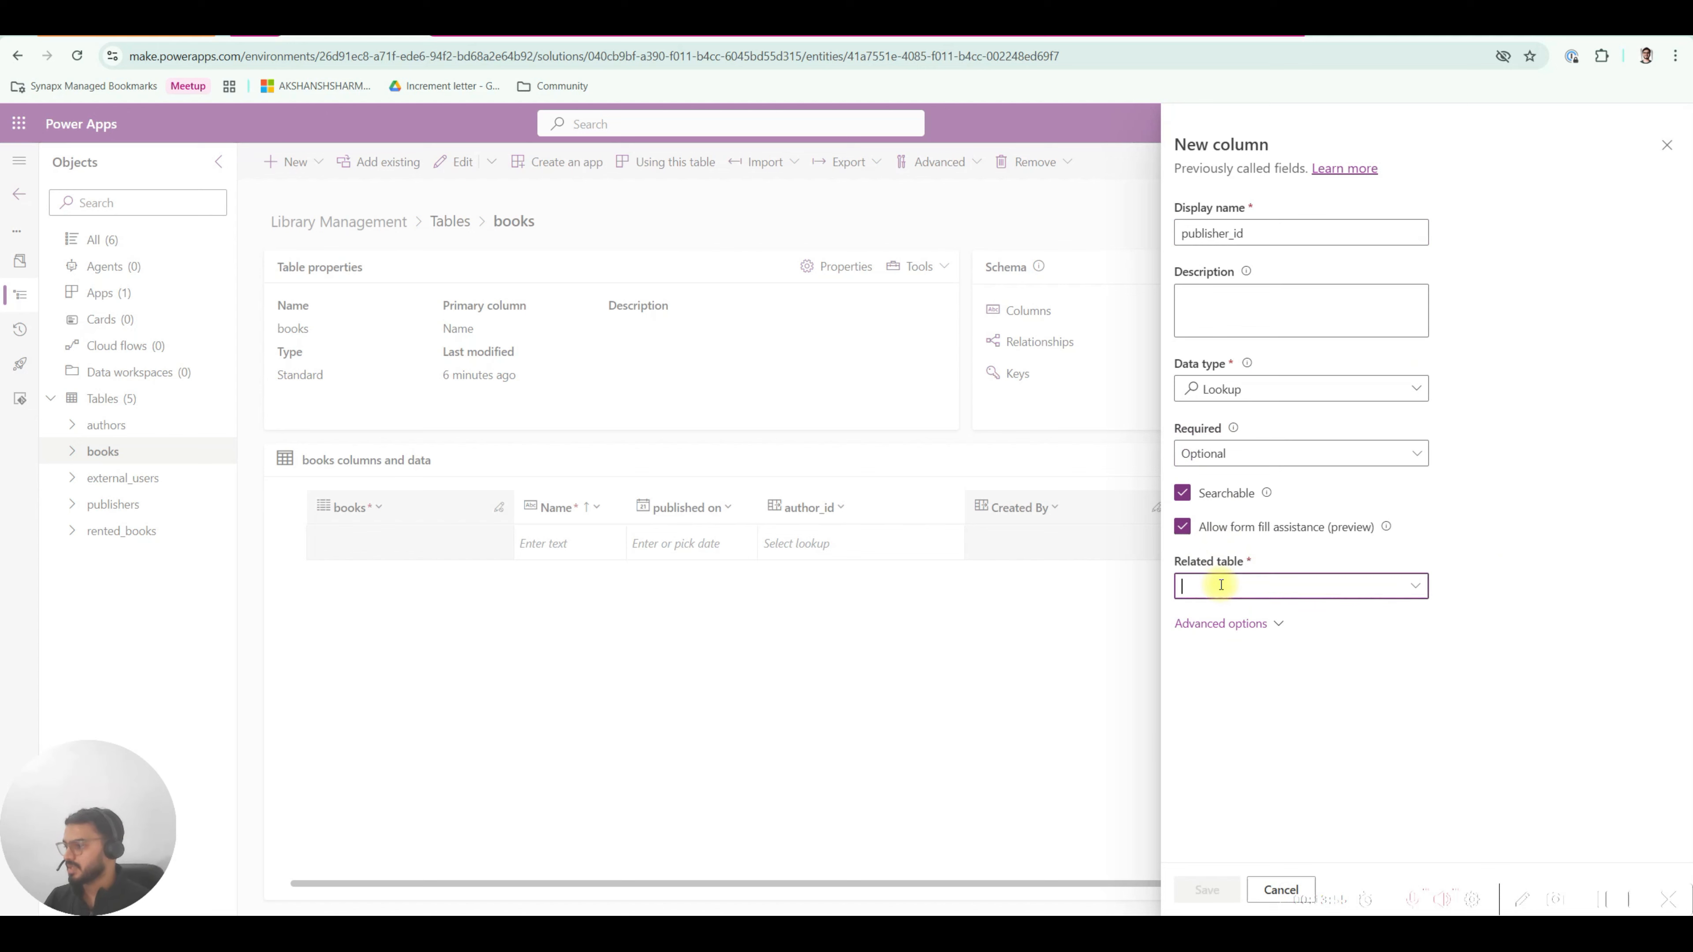
type("pub")
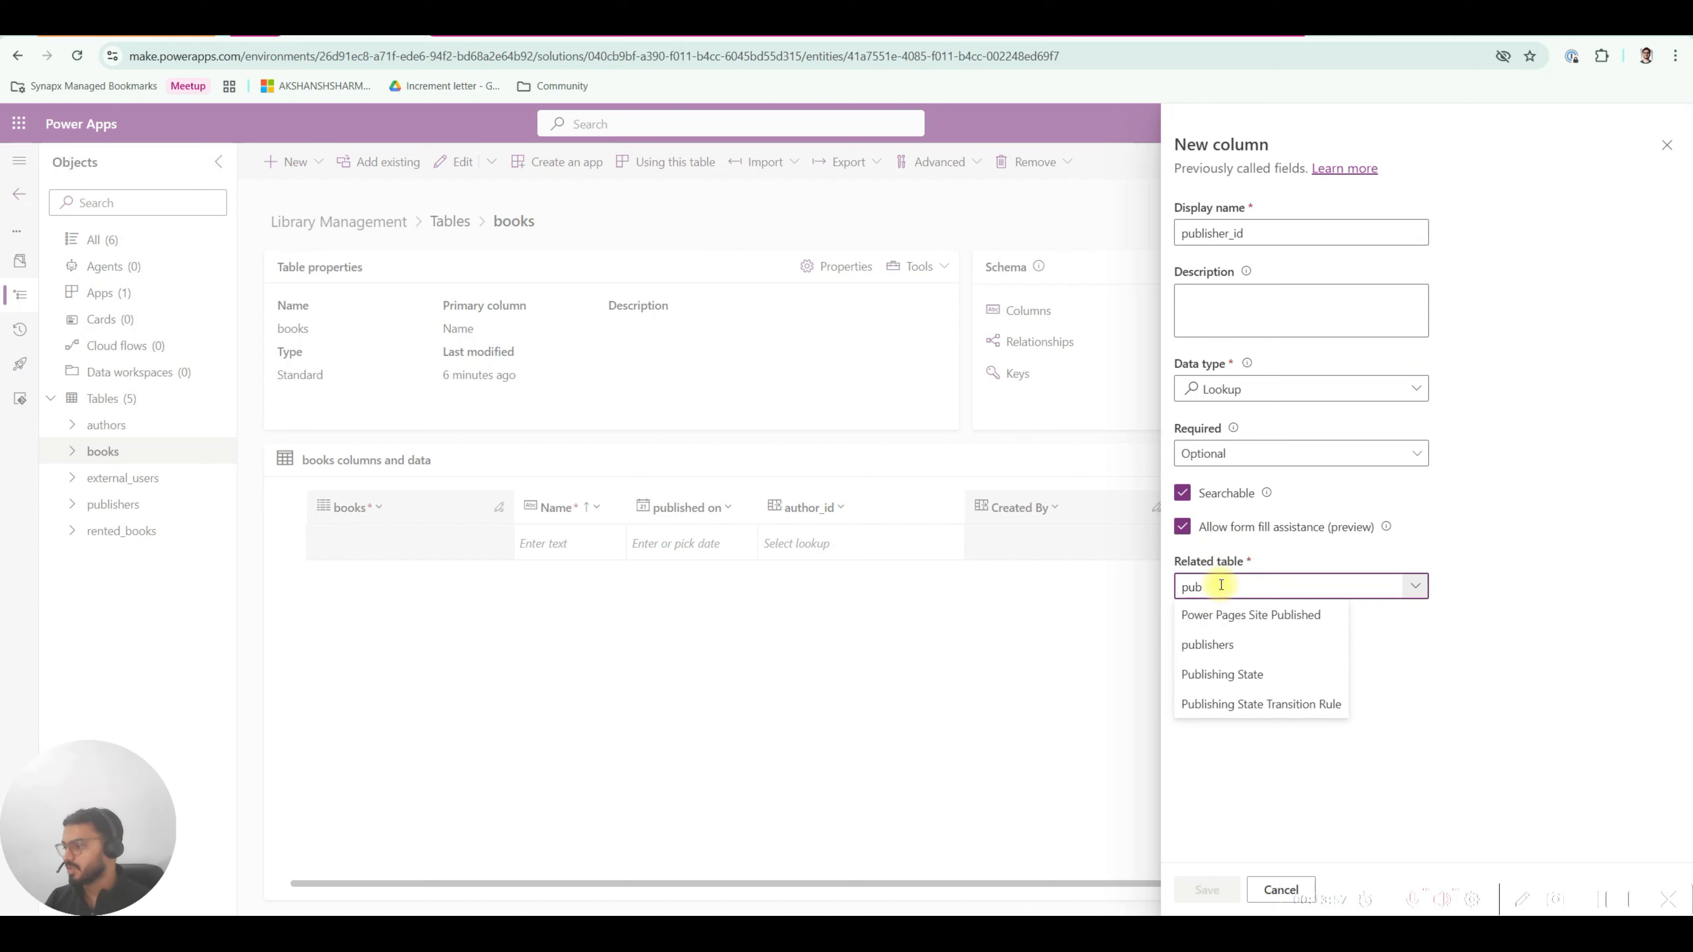
left_click(1228, 645)
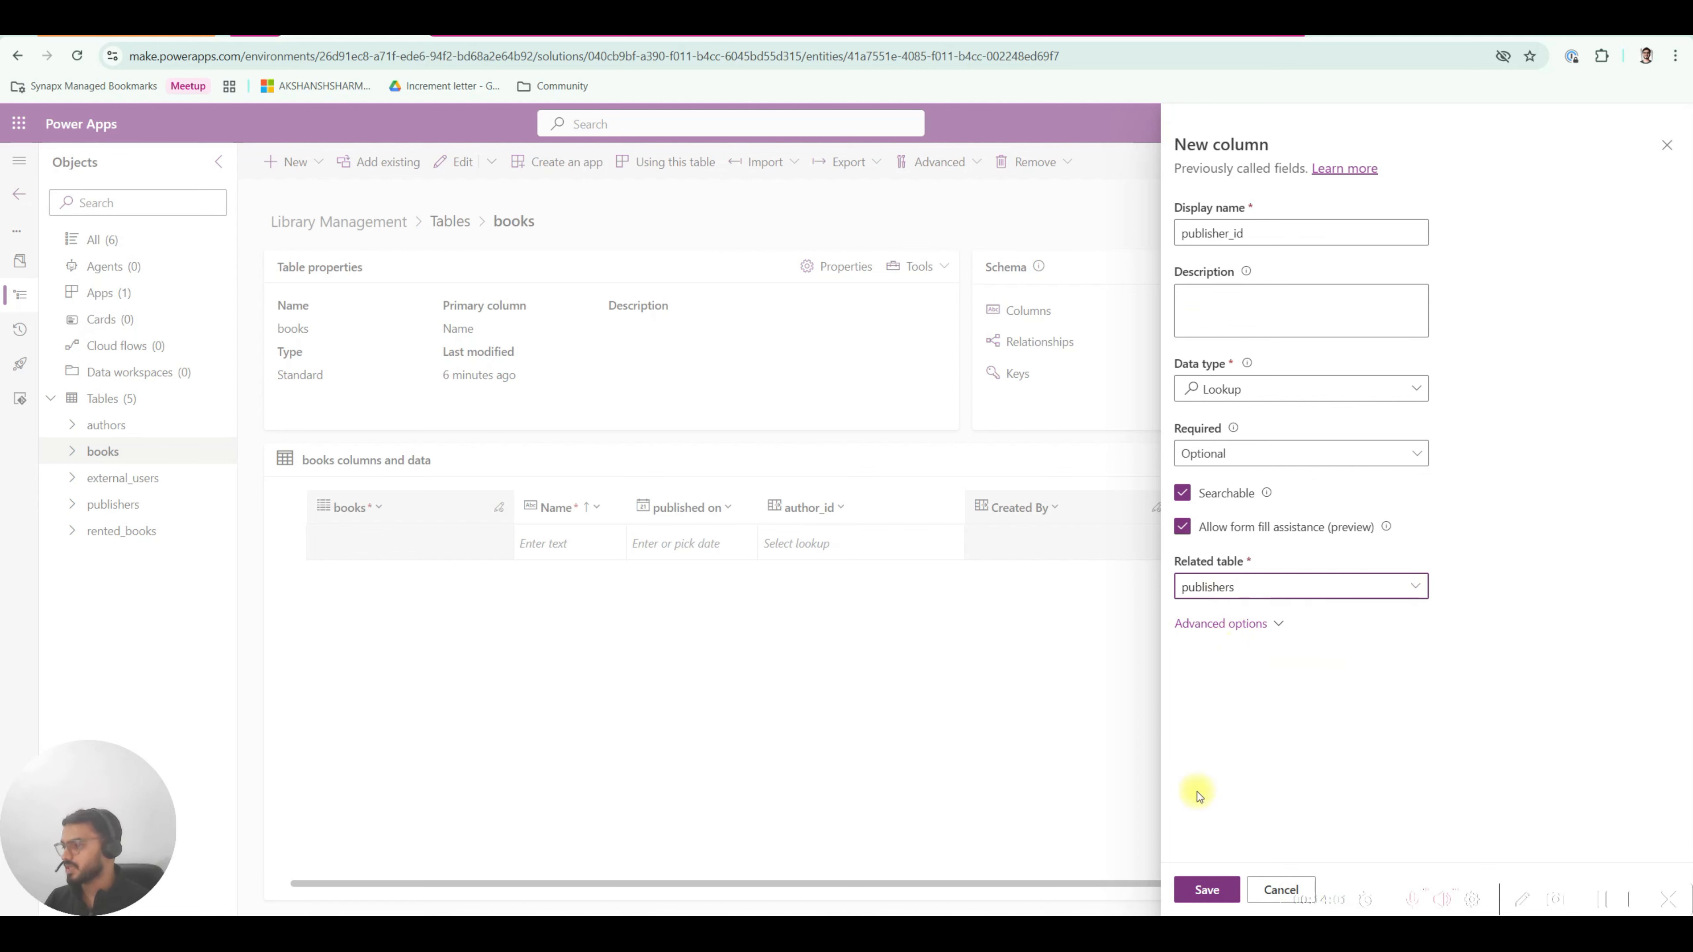
left_click(1208, 889)
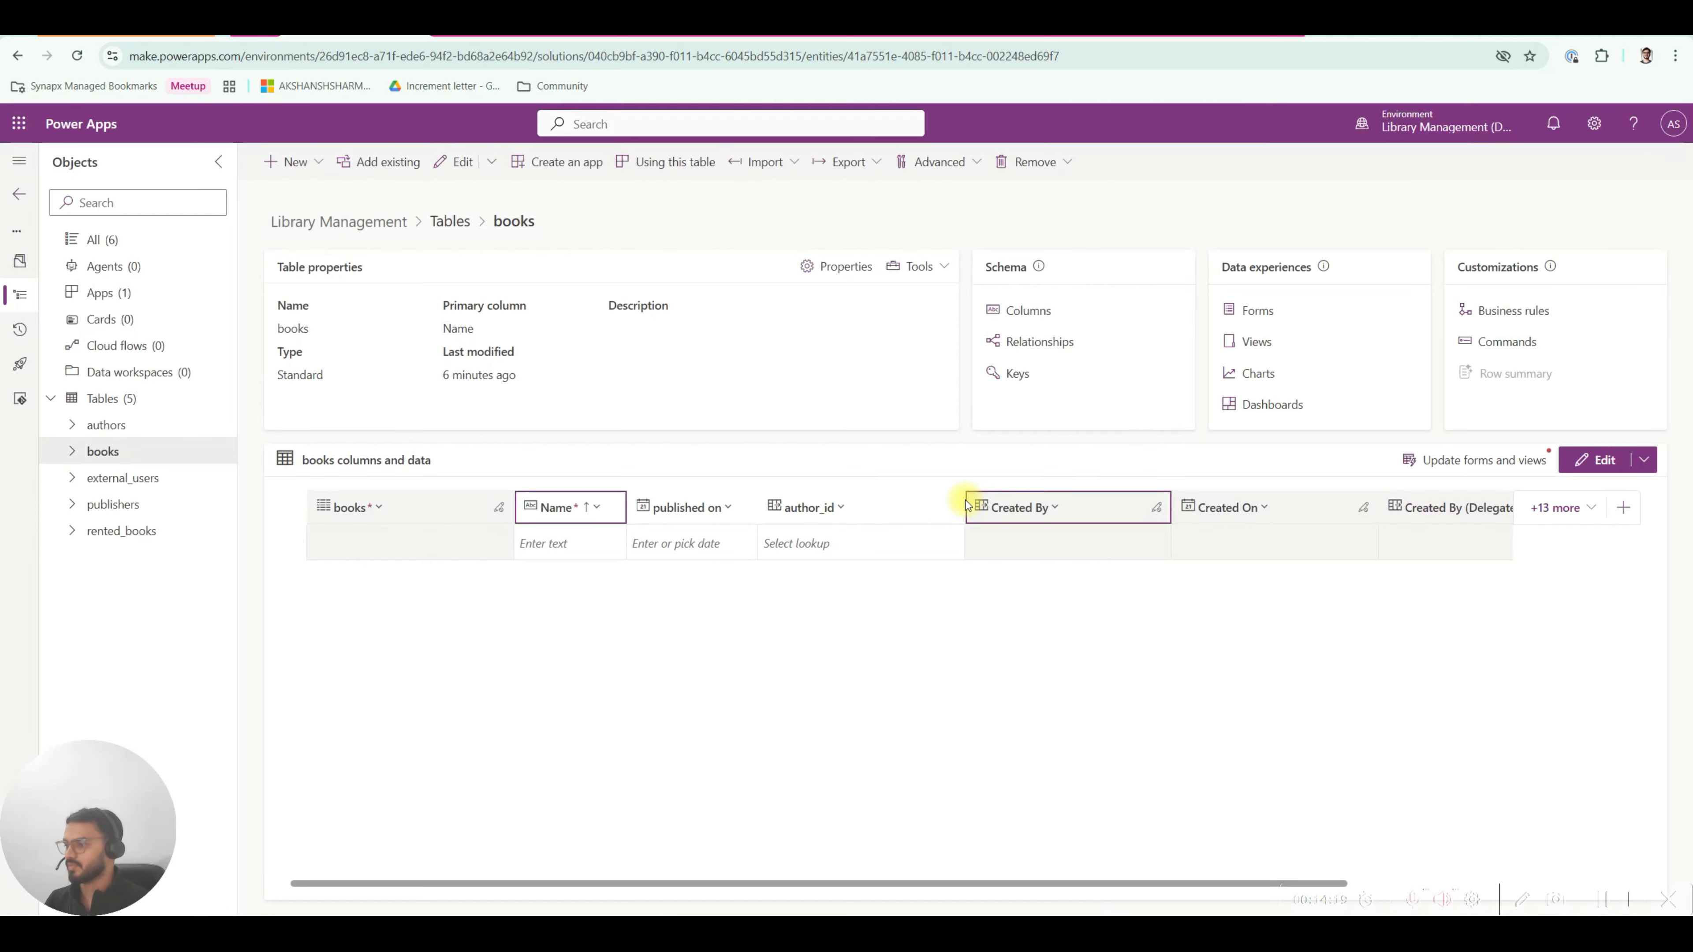
Move the publisher_id column beside author_id, check the diagram, and open the '+13 more' column list.
left_click_drag(883, 885, 1094, 893)
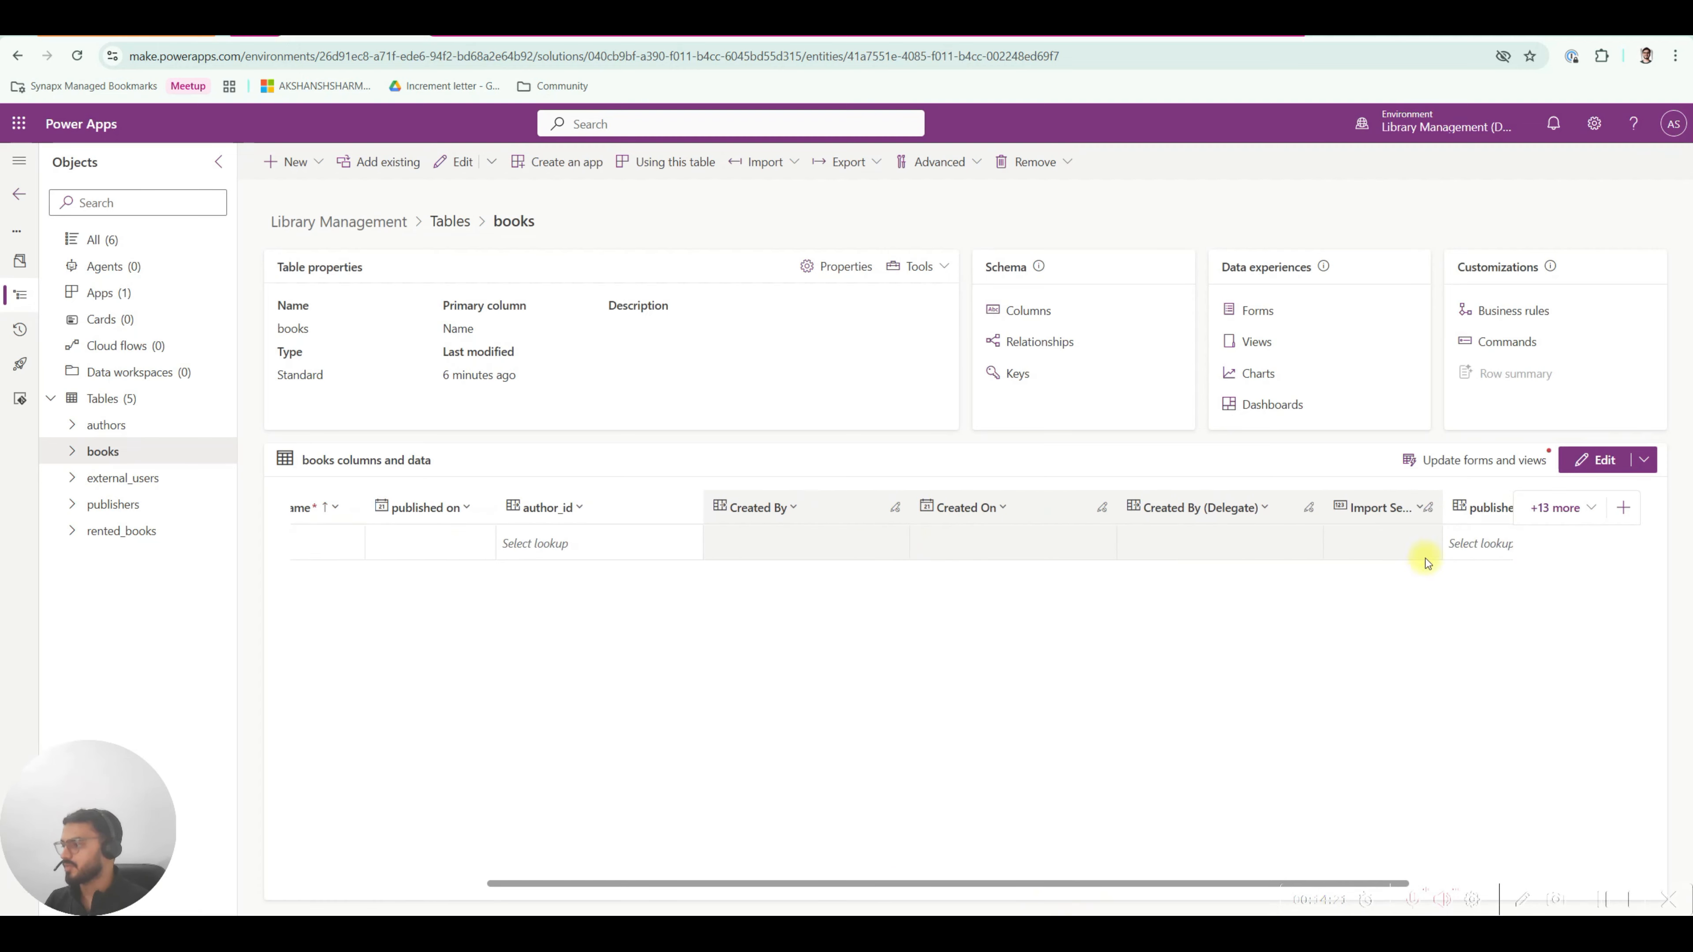
left_click_drag(1455, 508, 774, 541)
left_click_drag(822, 894, 537, 887)
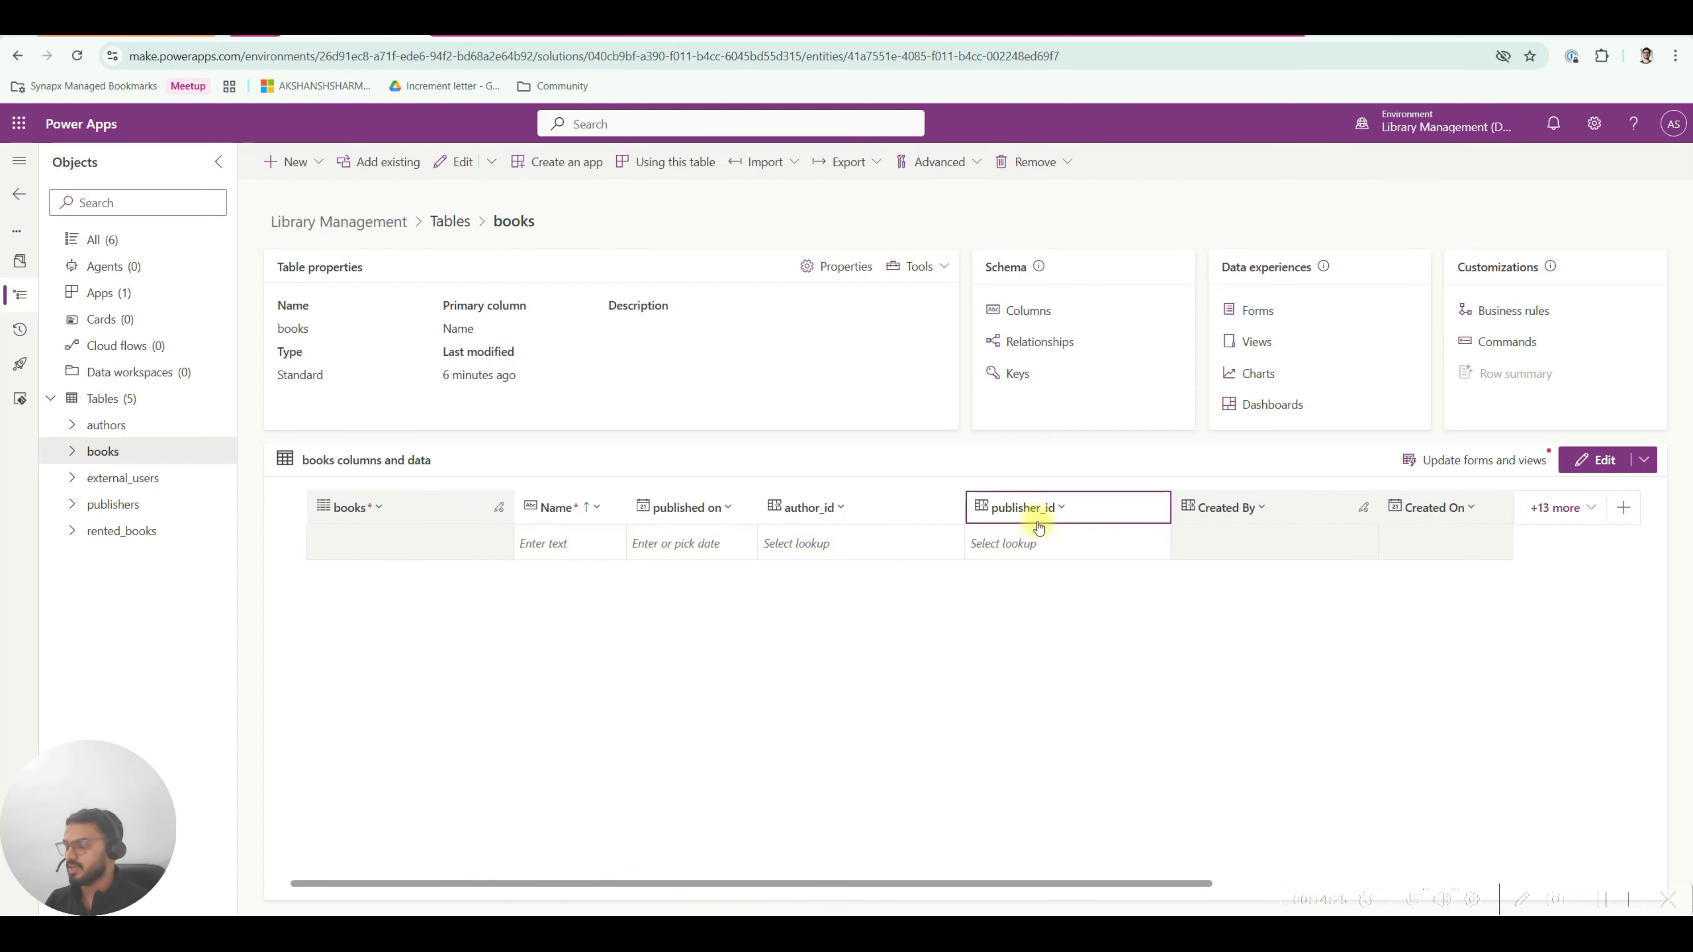
left_click(1061, 38)
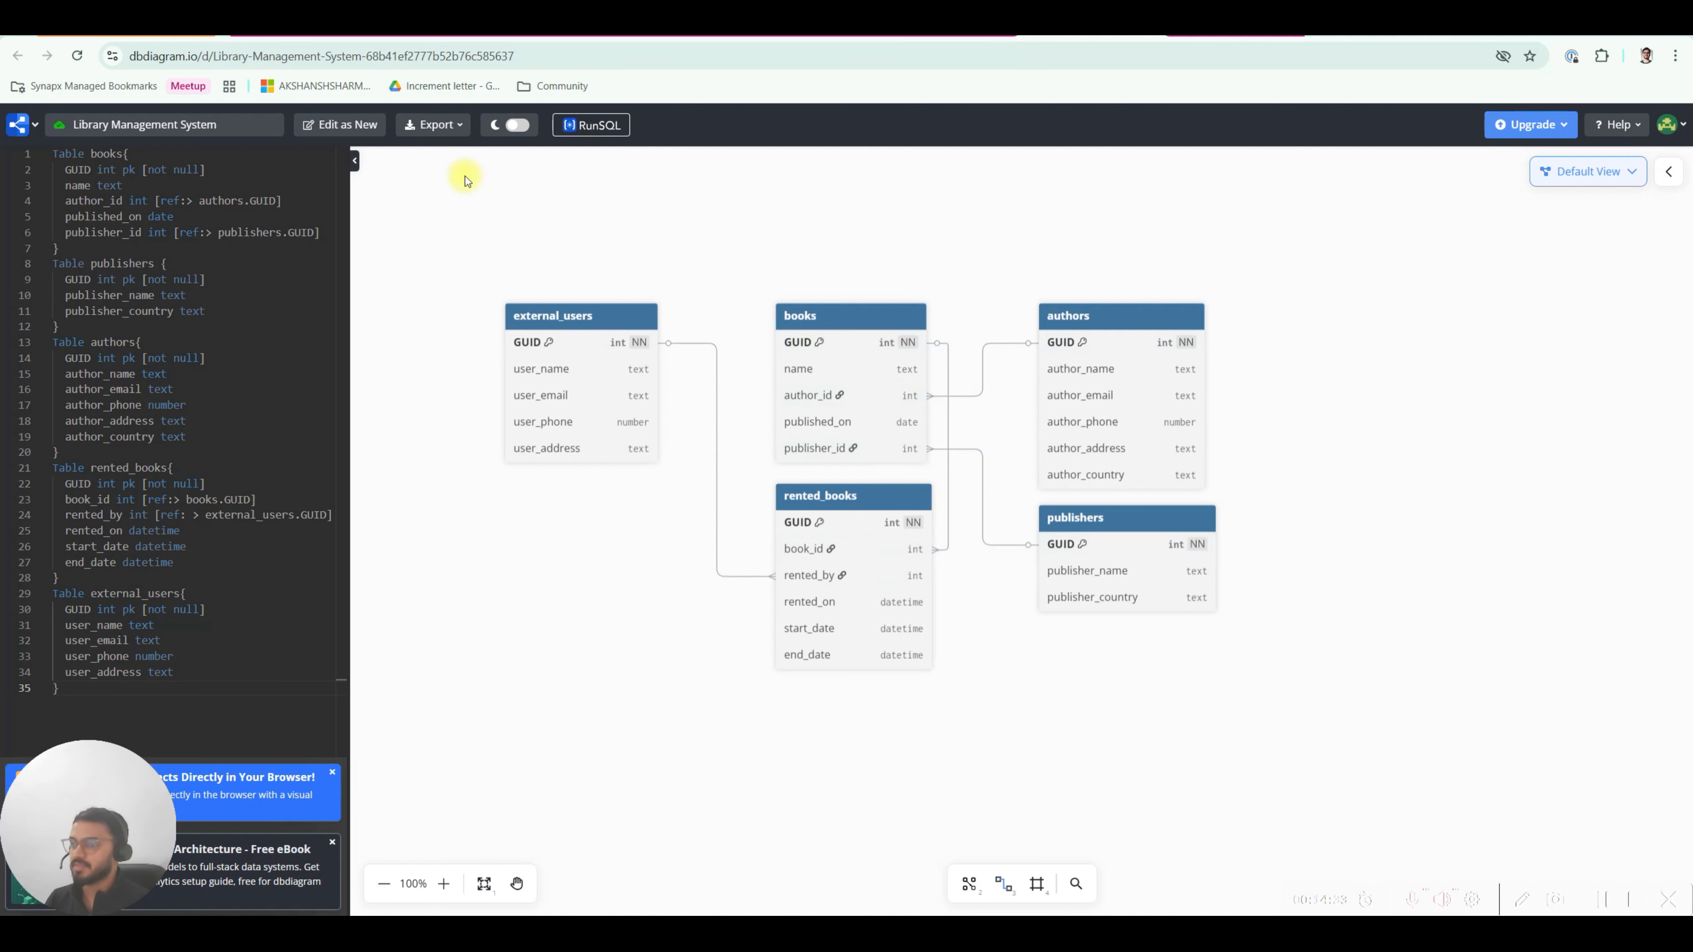
left_click(307, 30)
left_click_drag(825, 890, 1135, 901)
left_click(1546, 509)
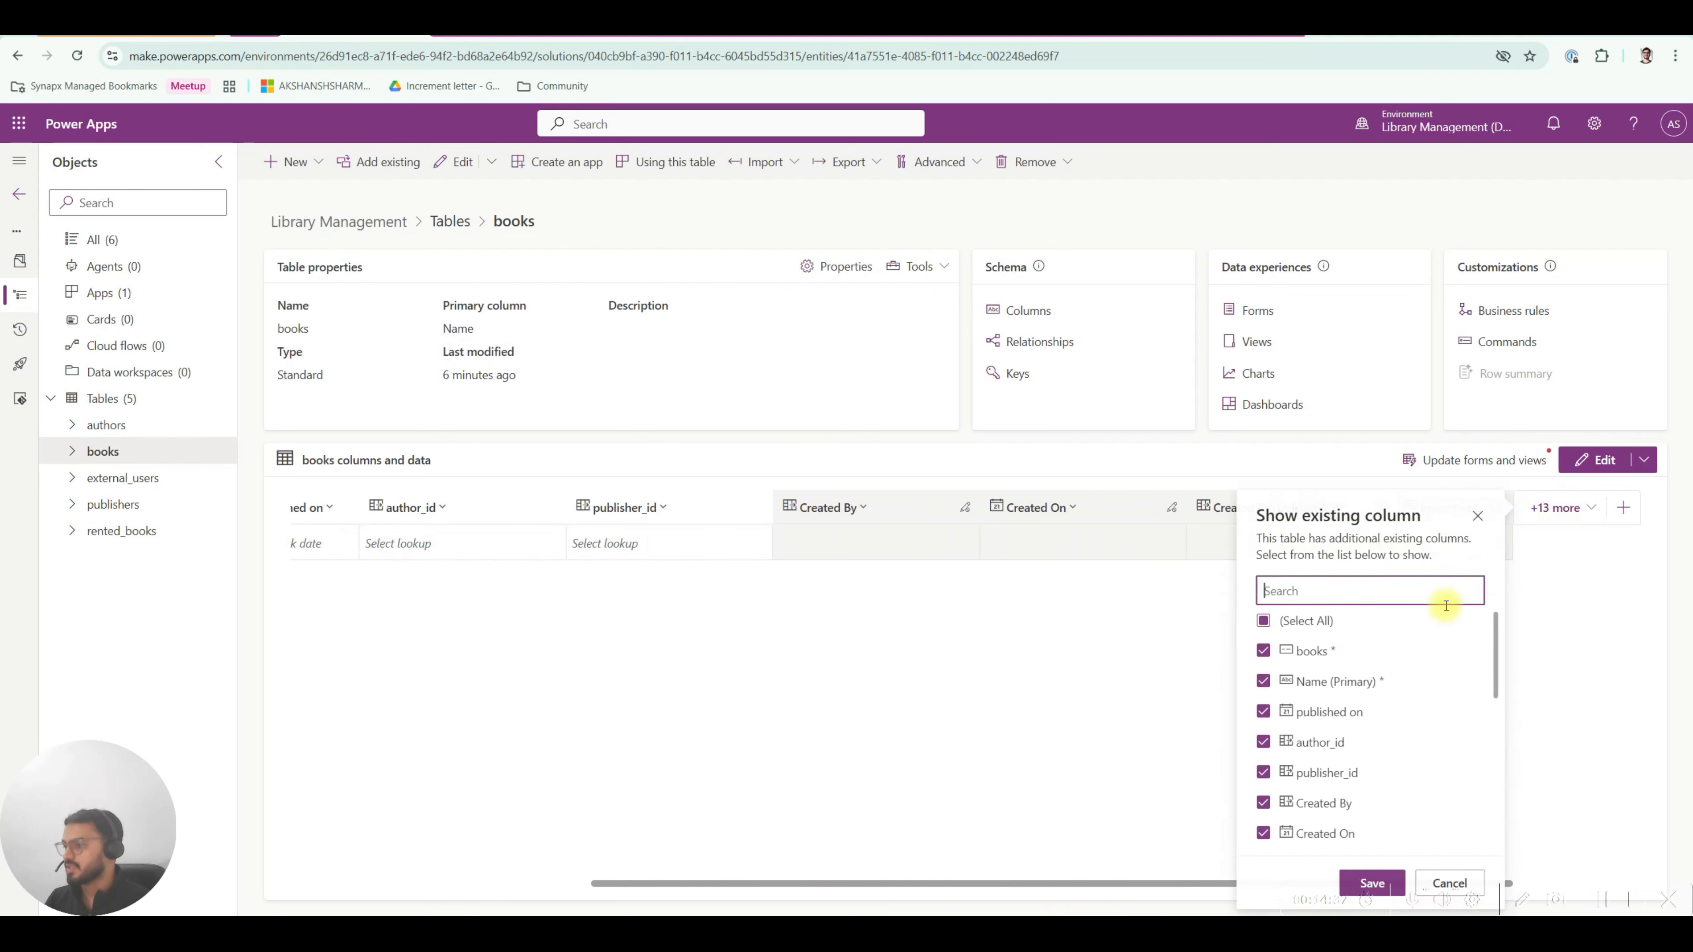
Scroll the existing-columns list, search for 'boo', close it, and scroll the grid back left.
scroll(1352, 730, "down", 4)
scroll(1354, 732, "down", 3)
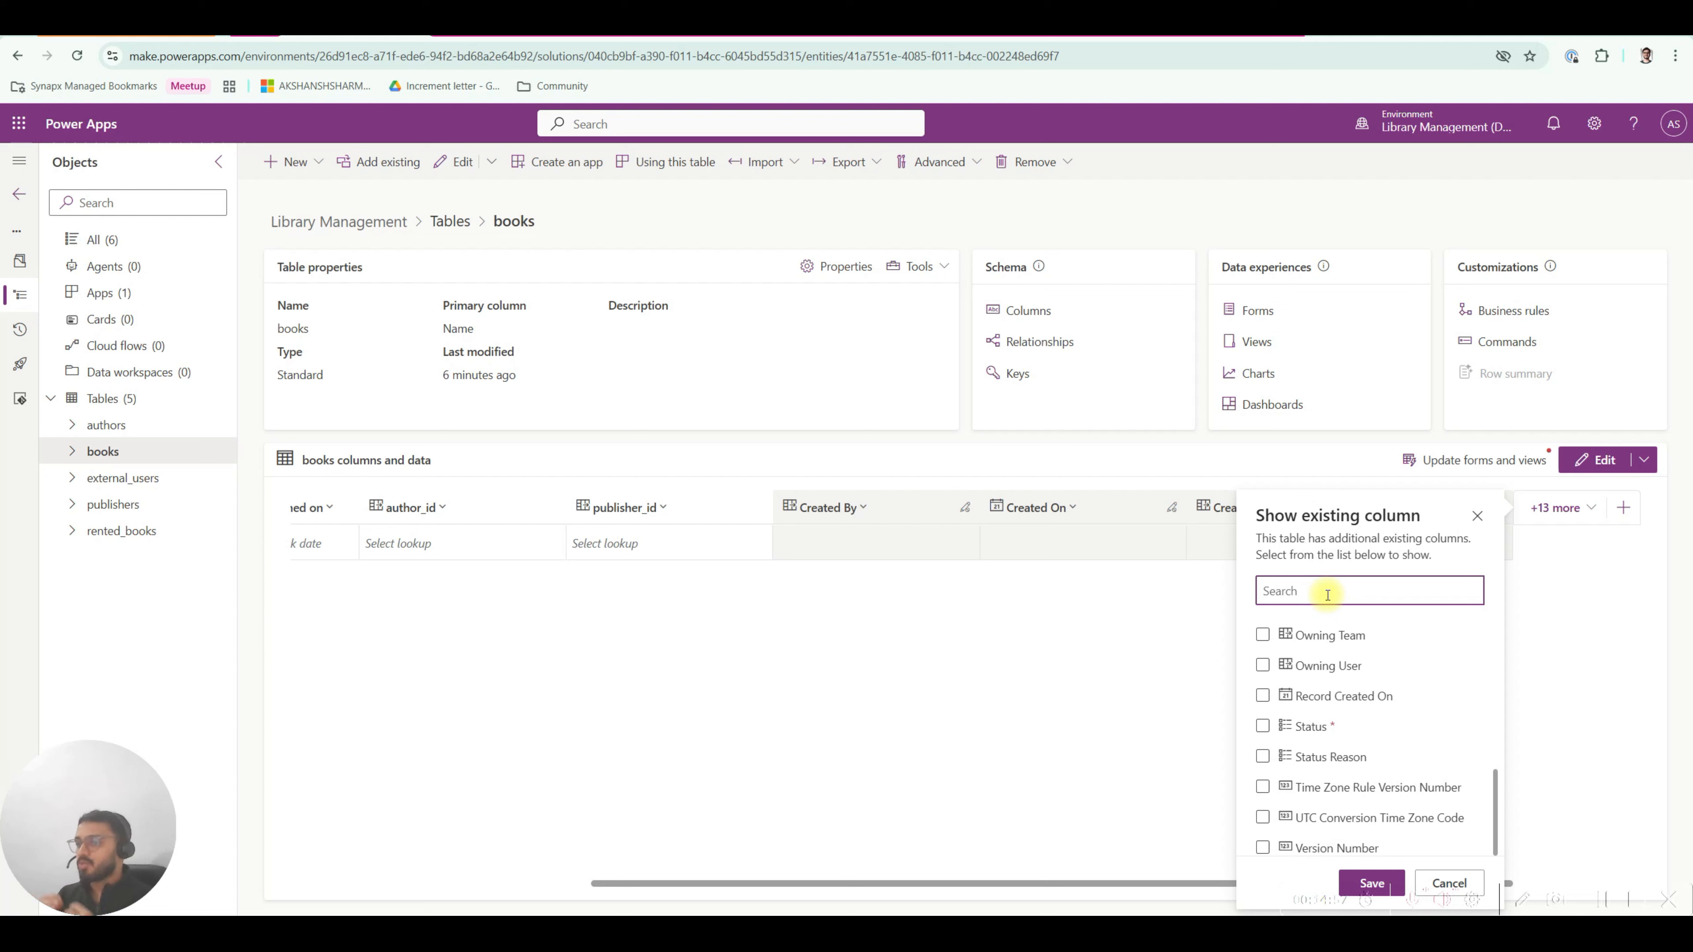
type("boo")
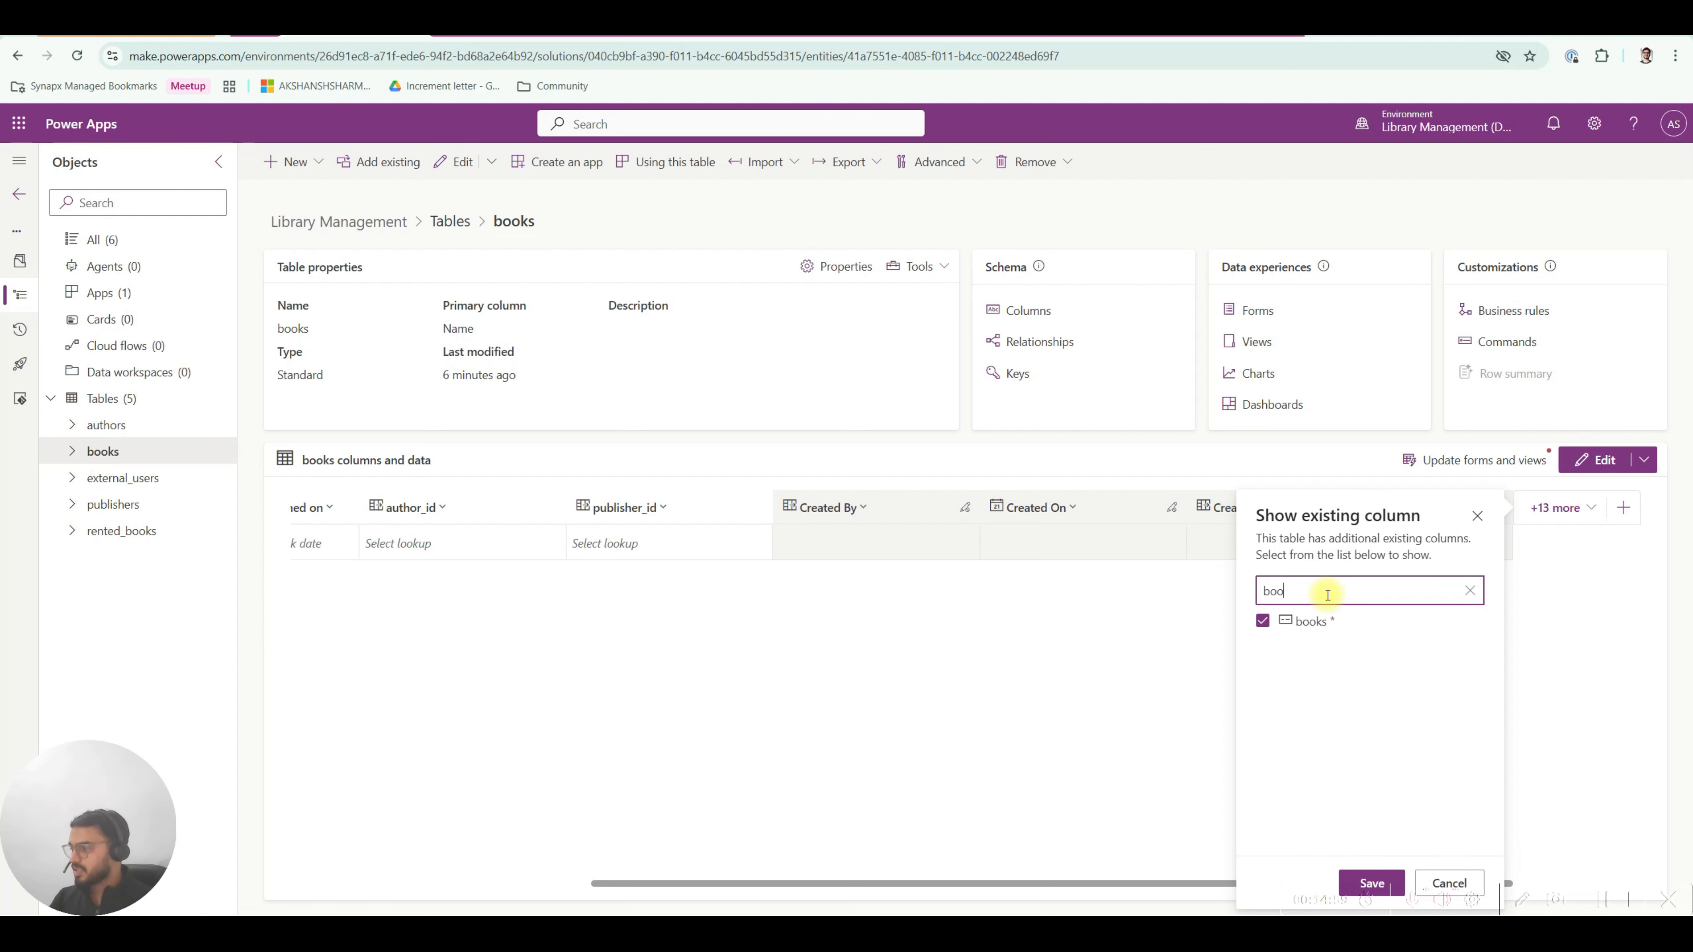
left_click(1477, 516)
left_click_drag(993, 884, 470, 858)
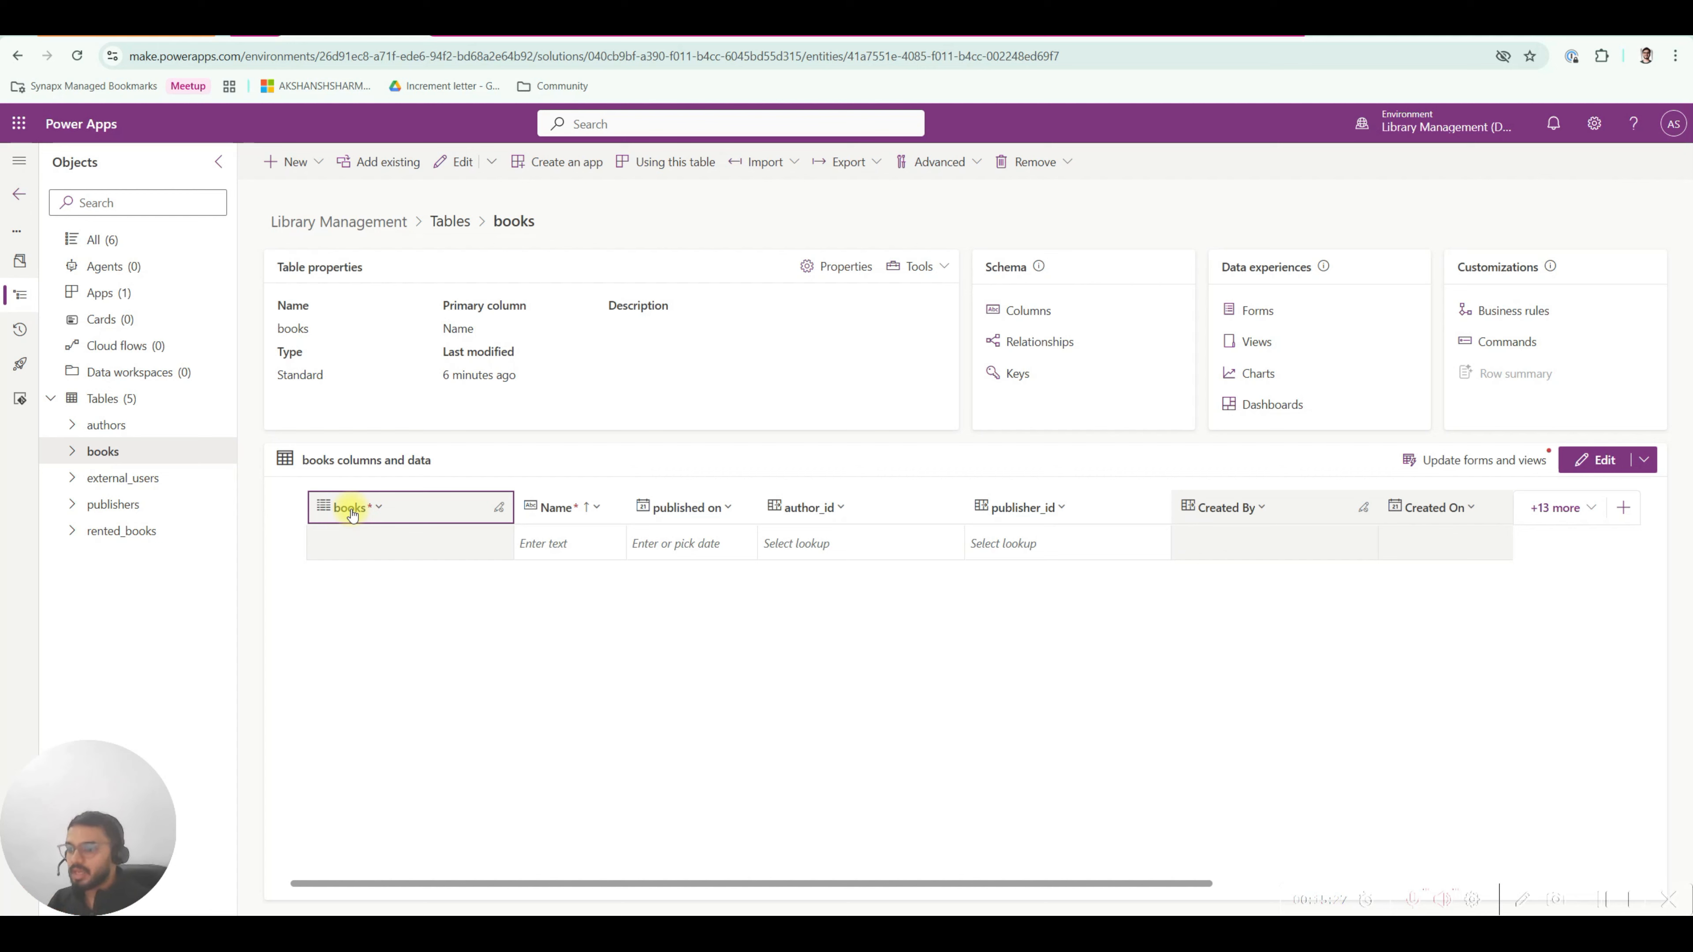
Add a book record named 'The Alchemist' and widen the books ID column.
left_click(570, 544)
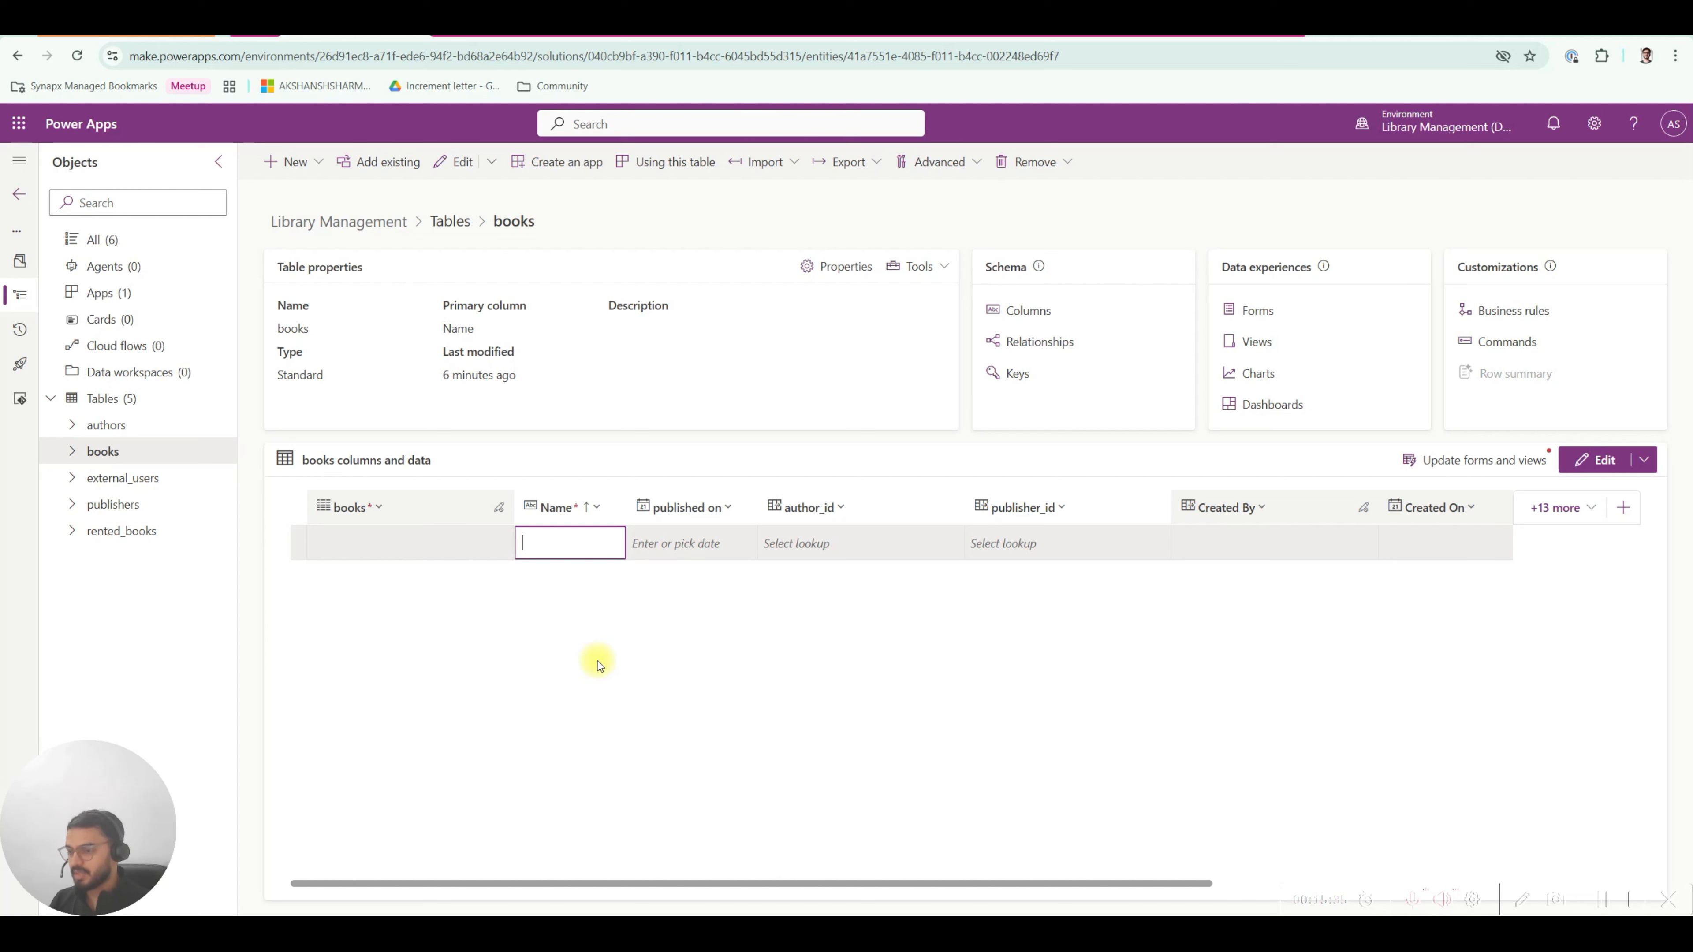
type("The Alc")
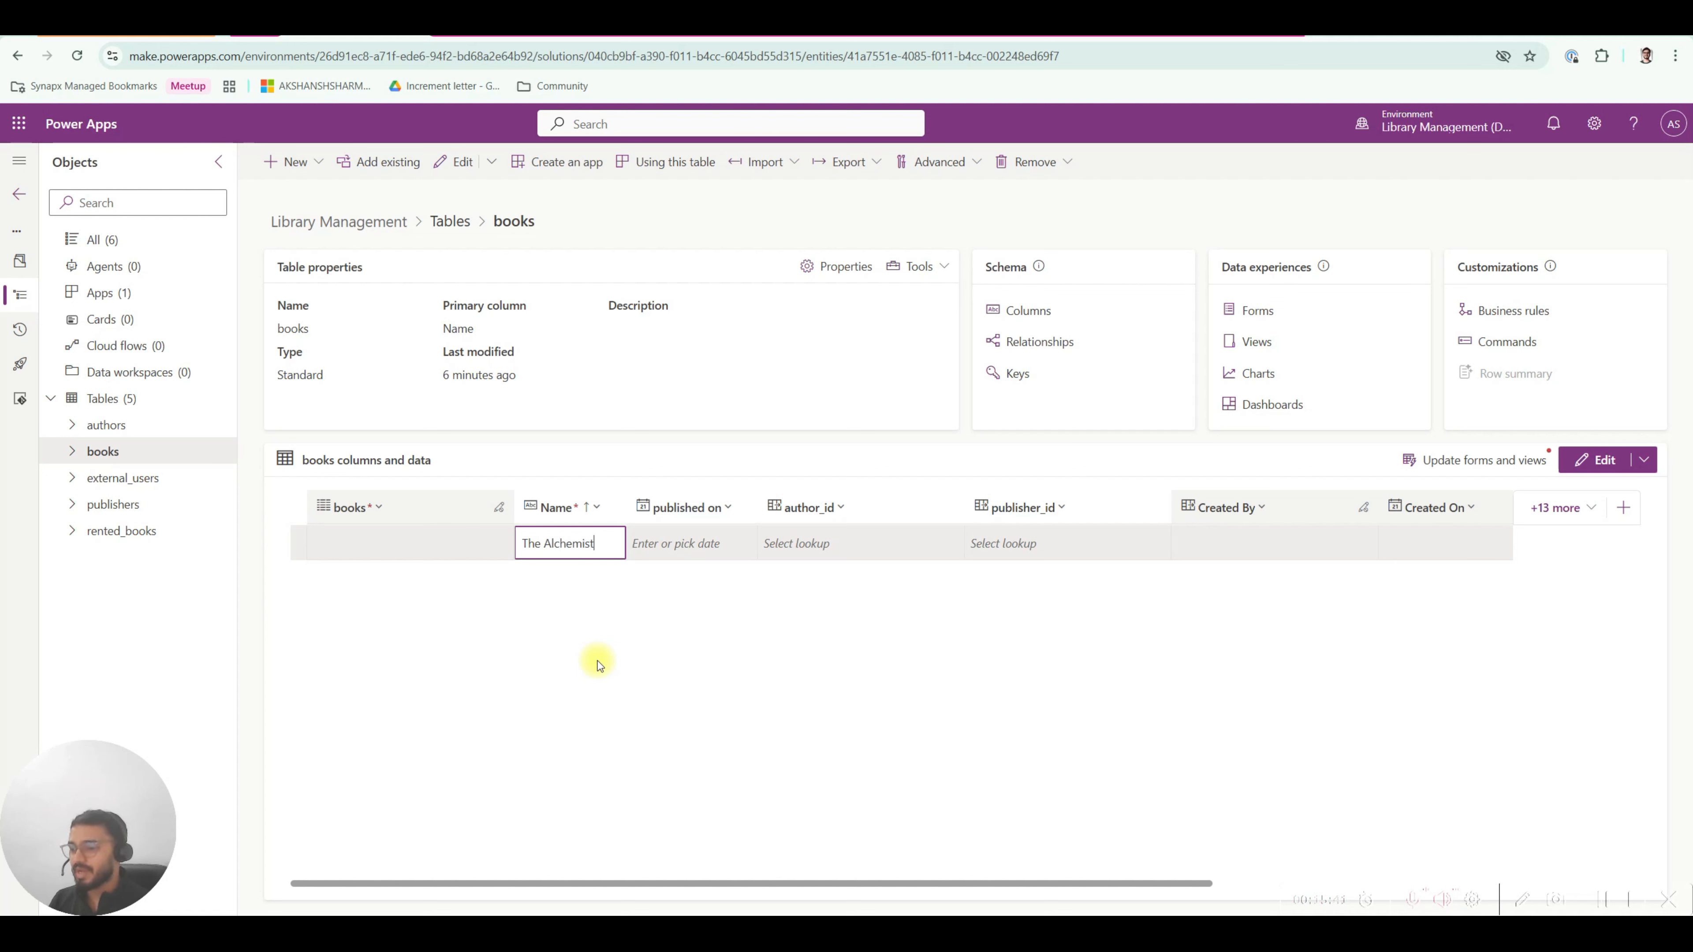
type("hemist")
key("Return")
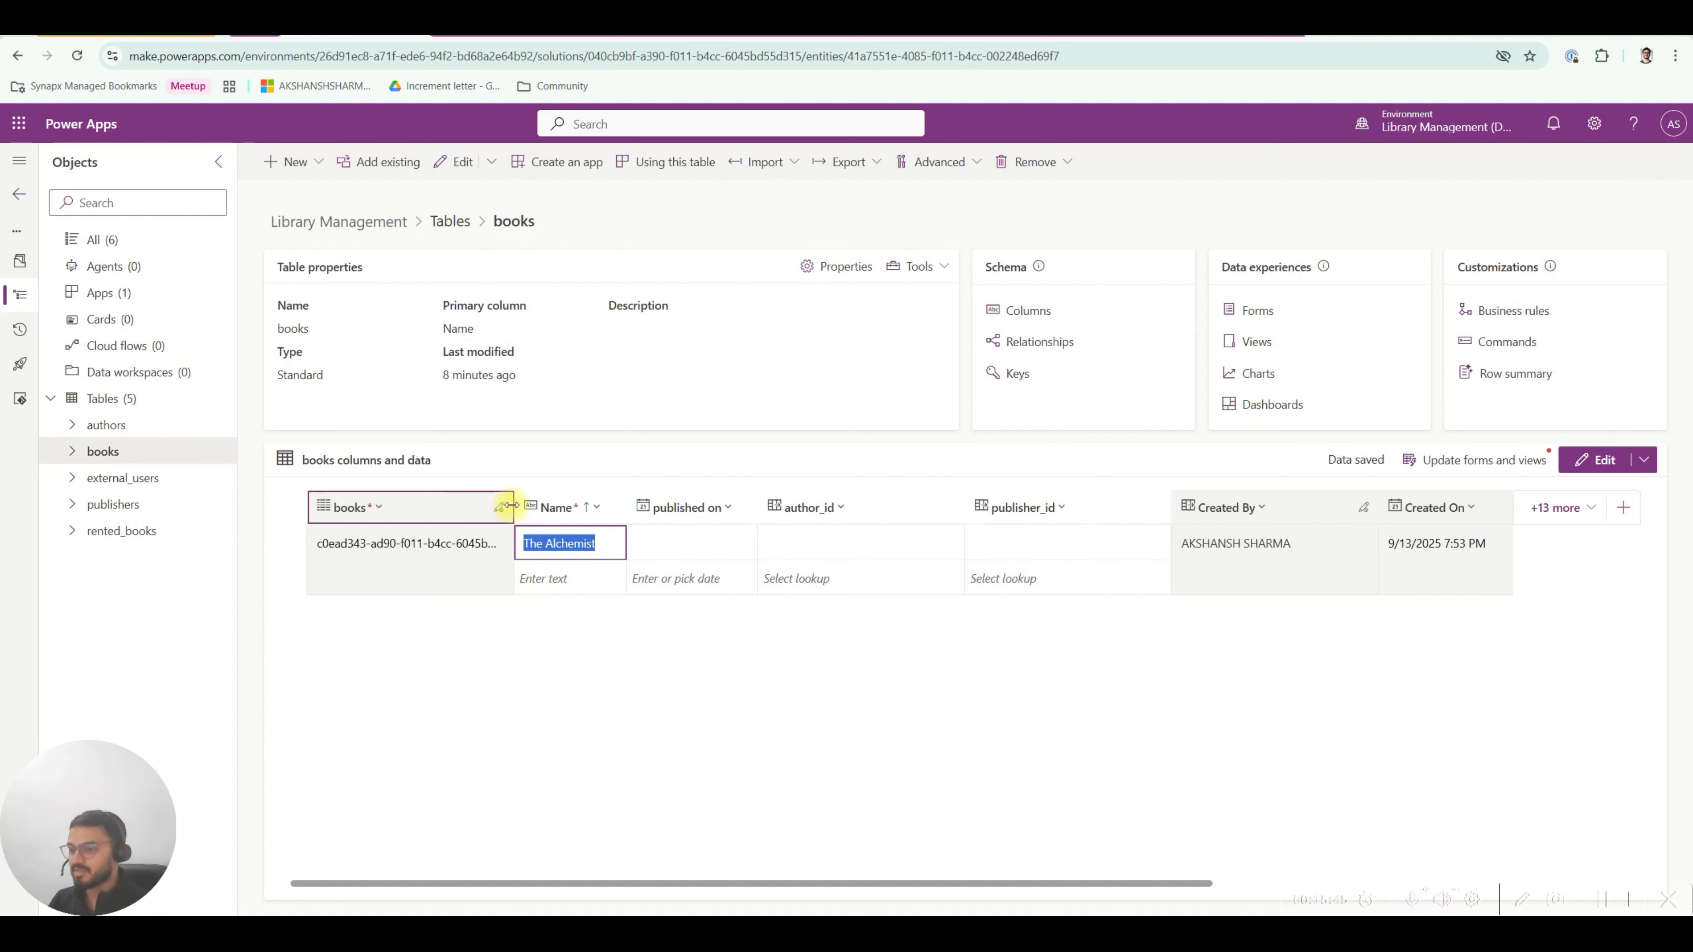
left_click_drag(512, 507, 589, 507)
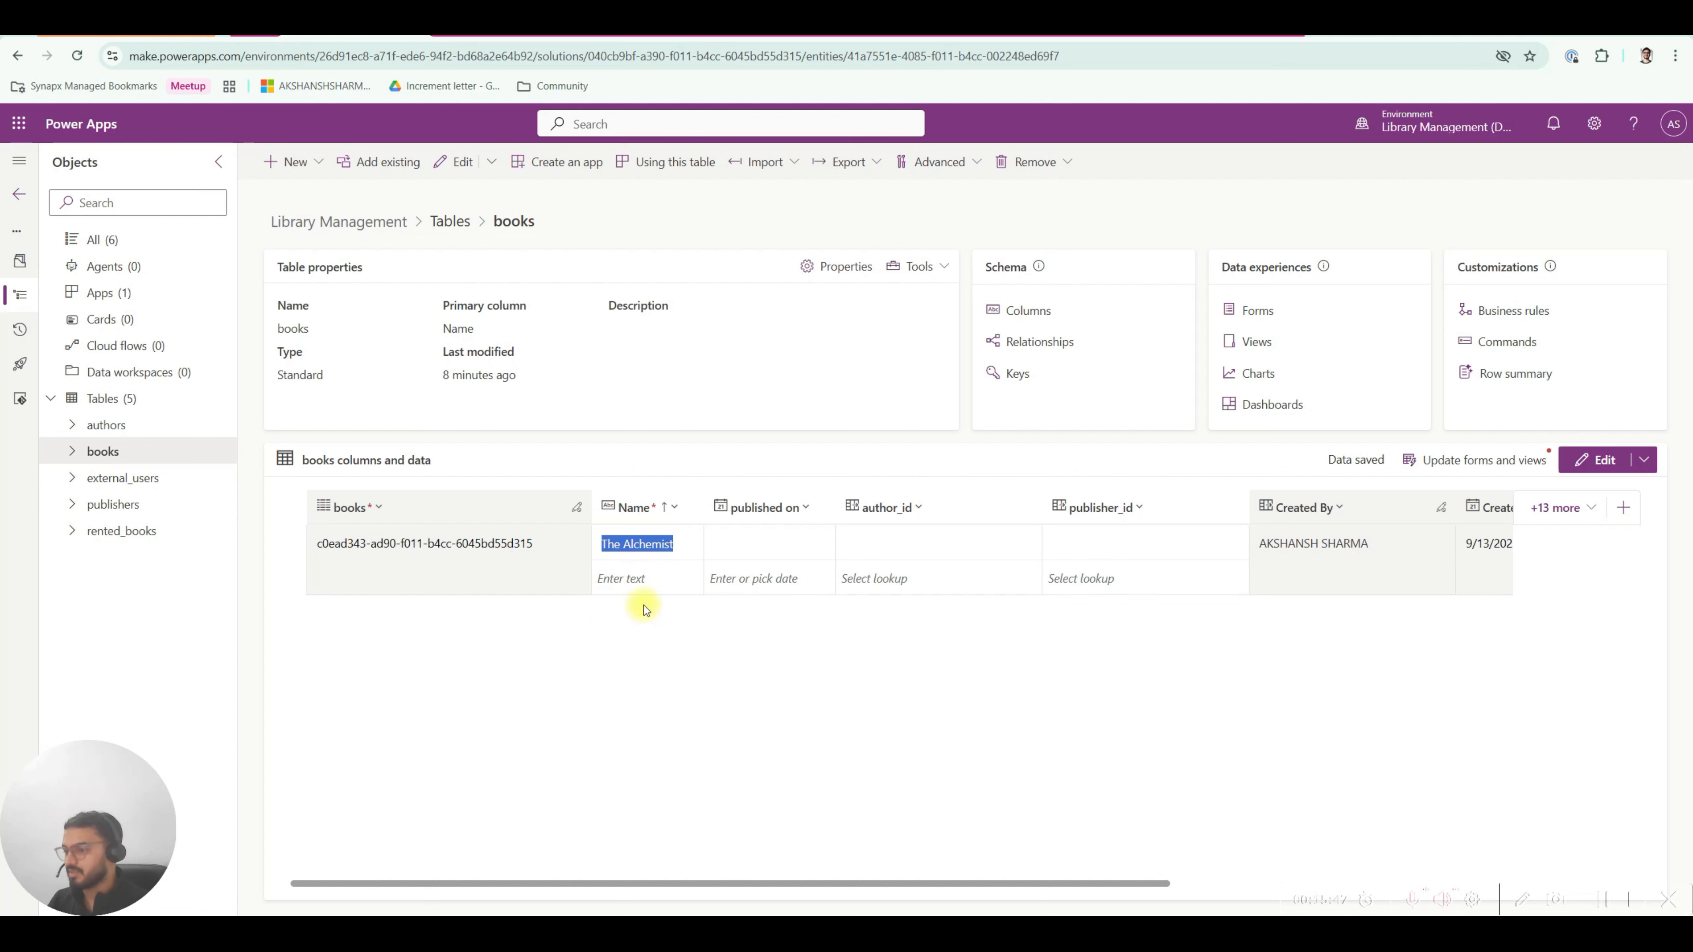
Add a 'dfasdf' test row in the books grid, check the schema diagram, and reopen books.
left_click(675, 548)
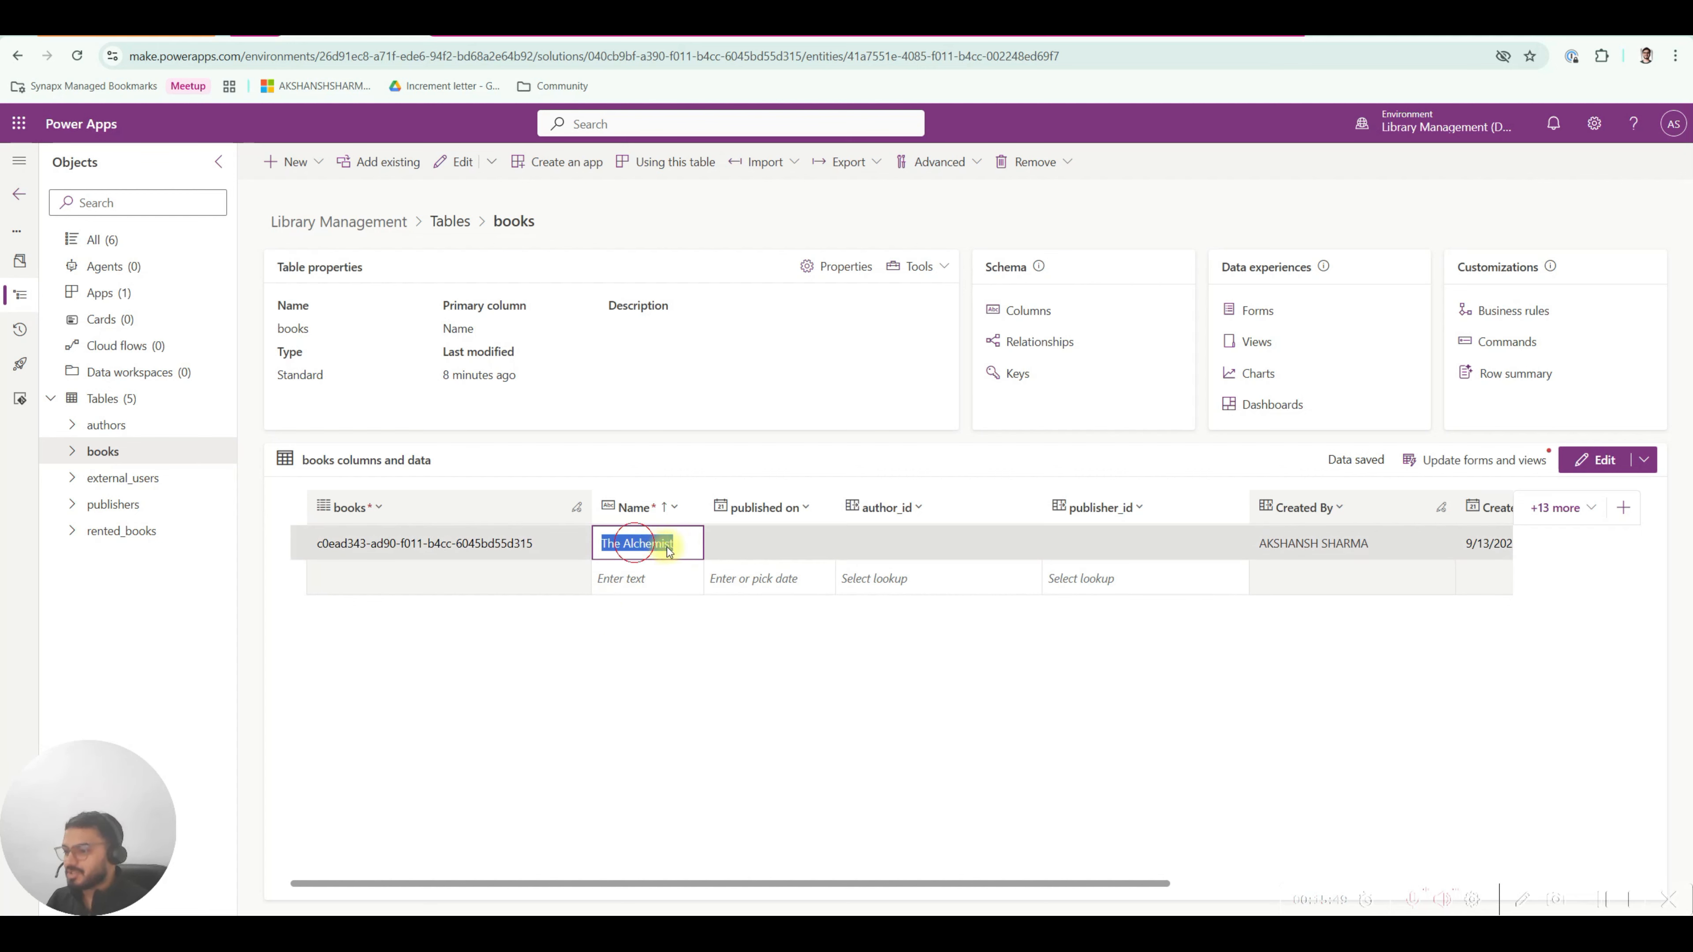
left_click(621, 585)
left_click(643, 542)
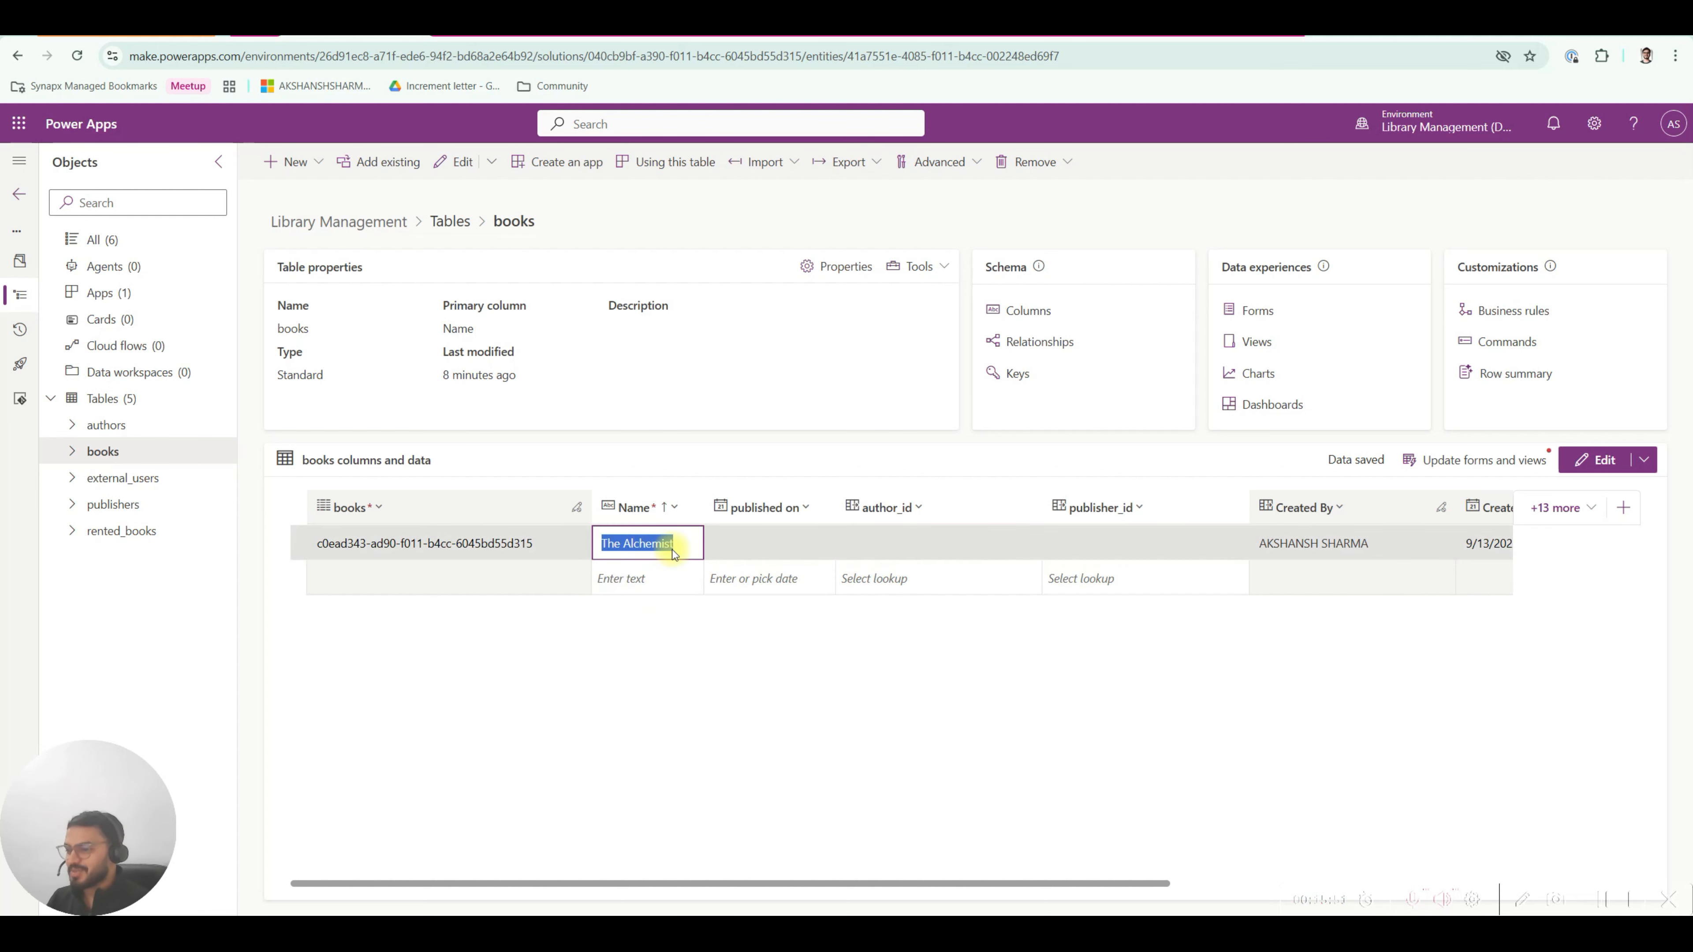
left_click(323, 543)
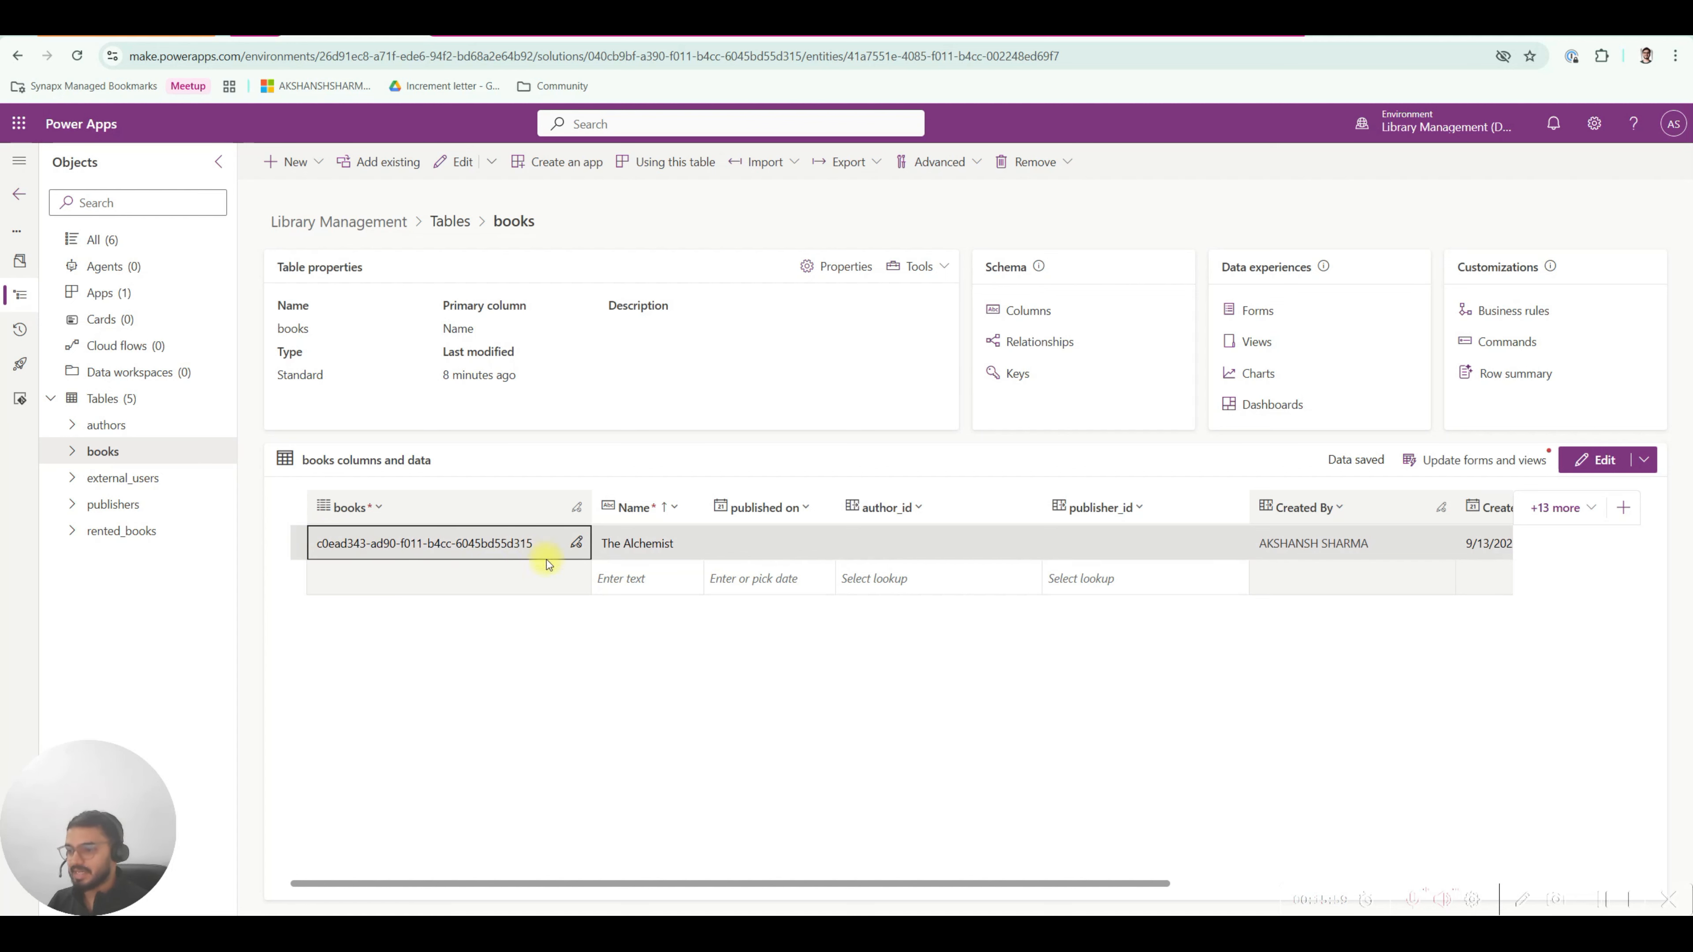
left_click(616, 578)
type("dfasdf")
key("Return")
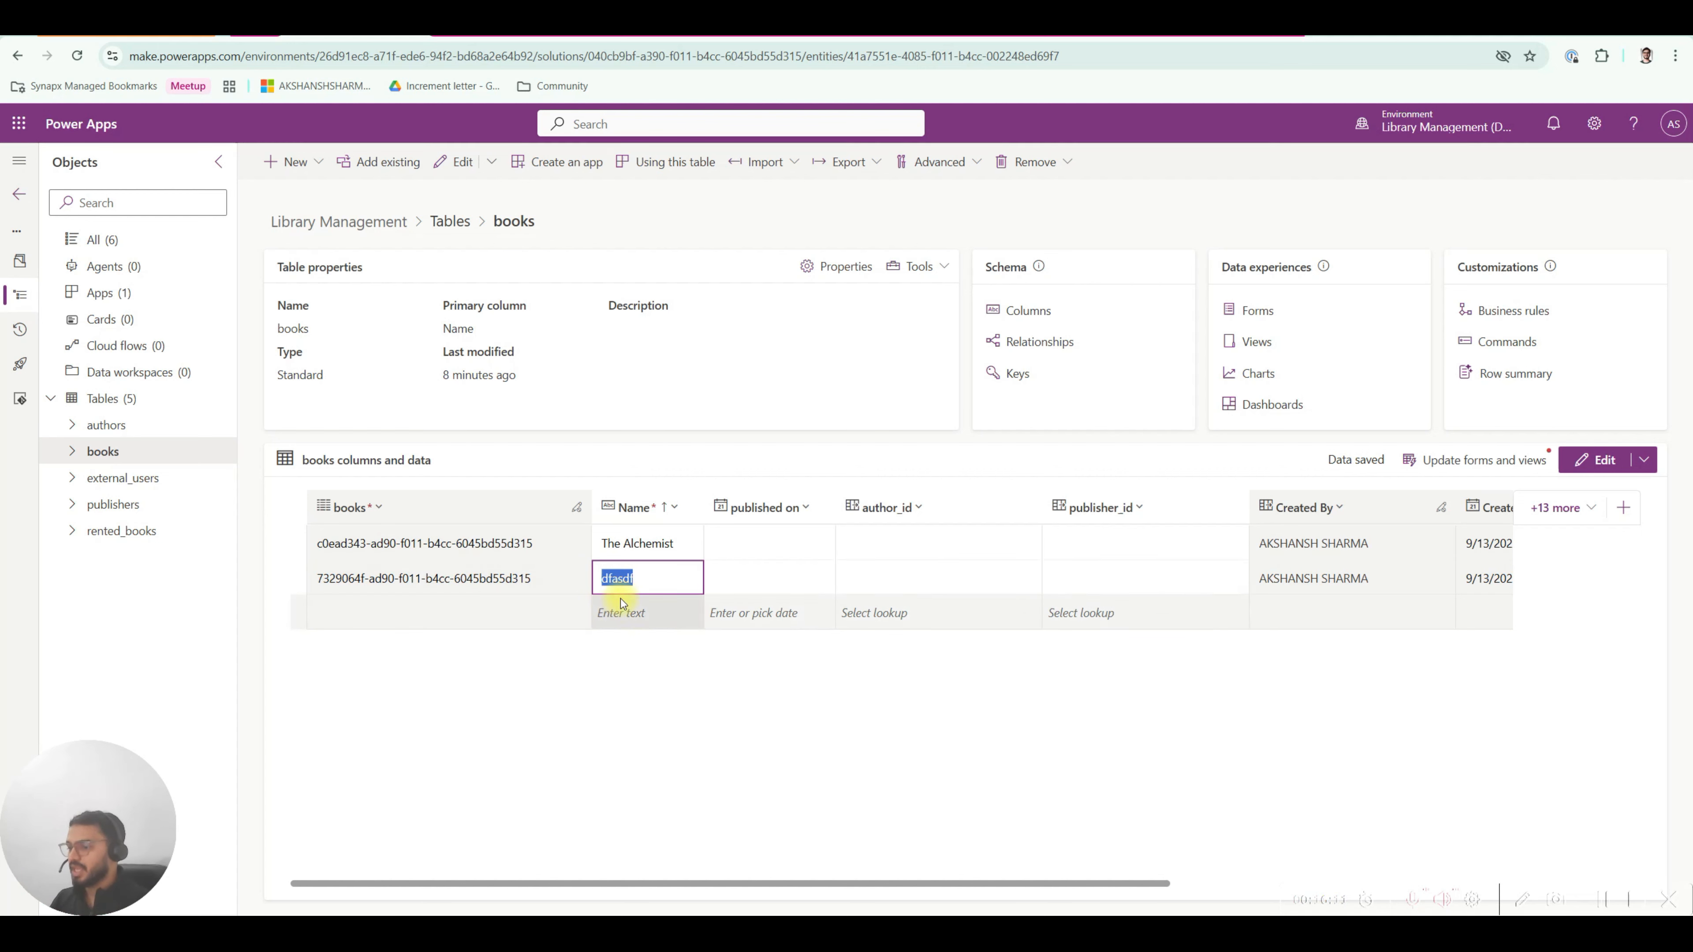
left_click(631, 652)
left_click_drag(678, 886, 567, 777)
left_click(1087, 30)
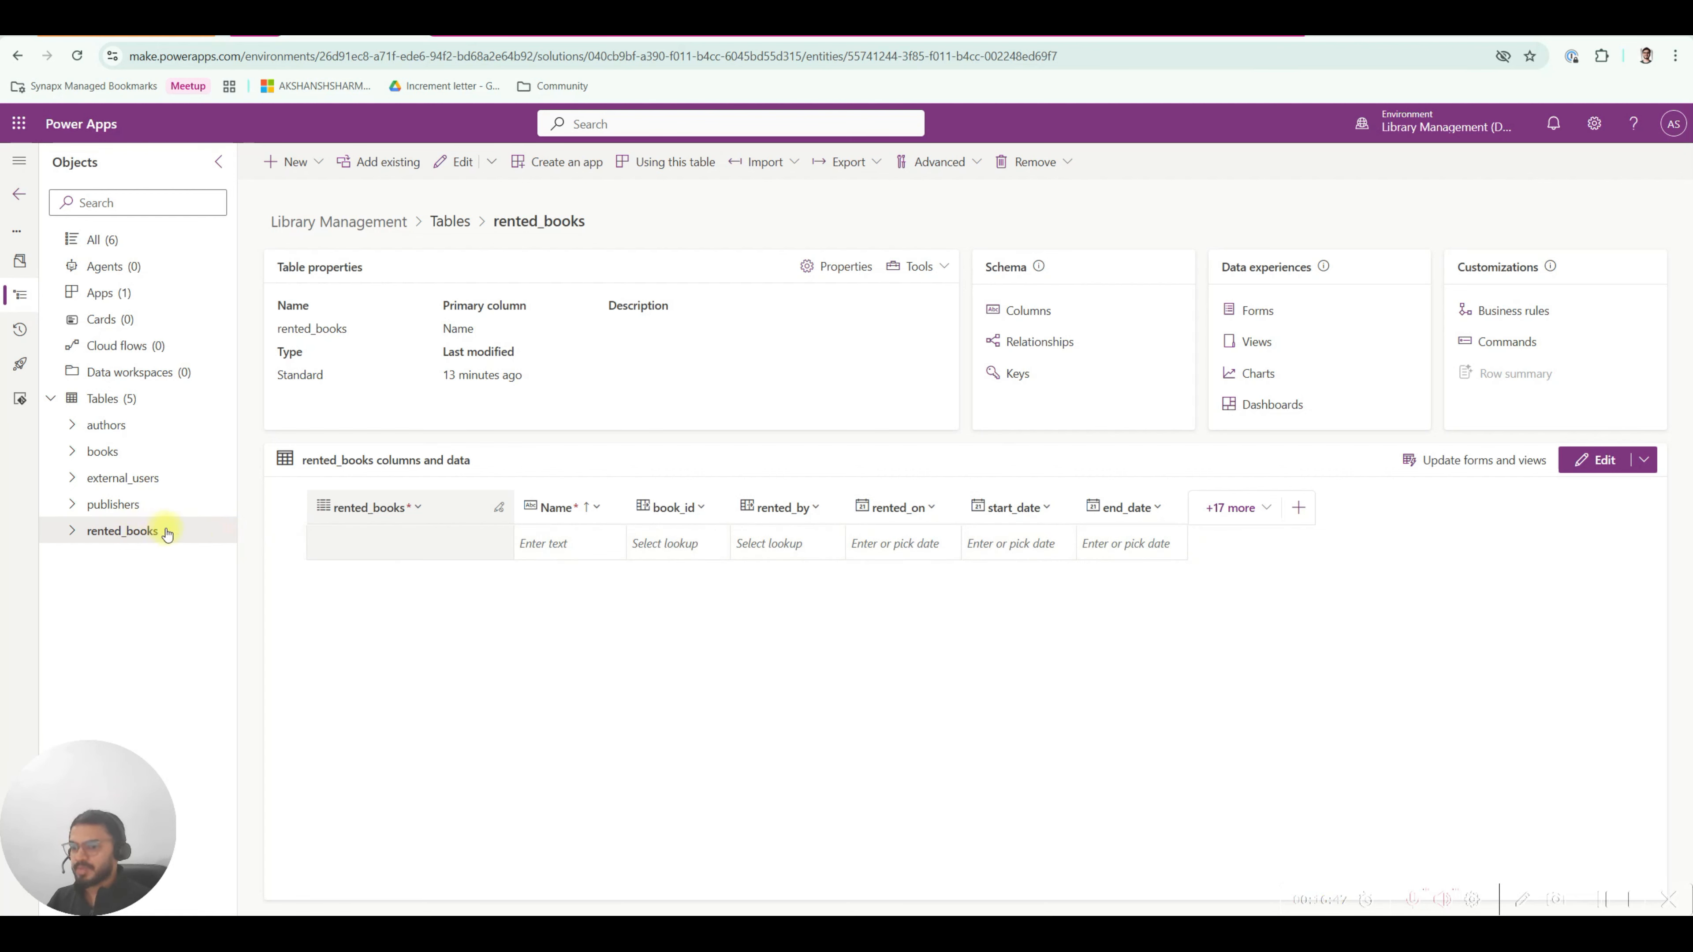
left_click(127, 451)
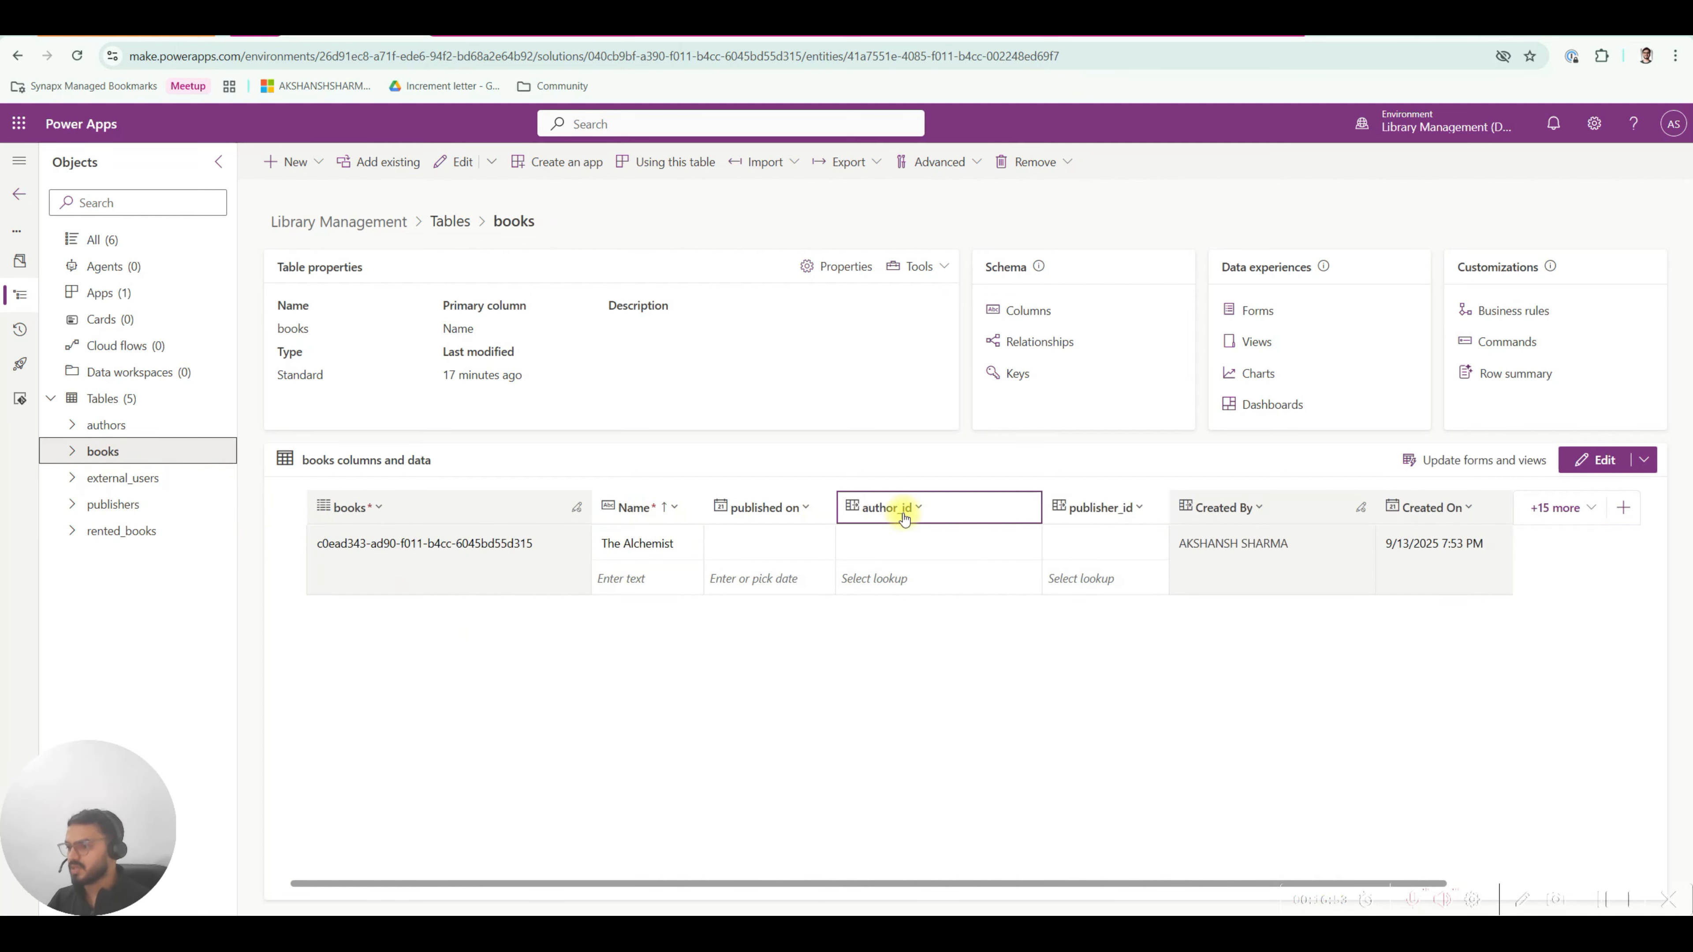
Autofit the authors Name, author_email, author_phone, author_address and author_country columns to their headers.
left_click(107, 426)
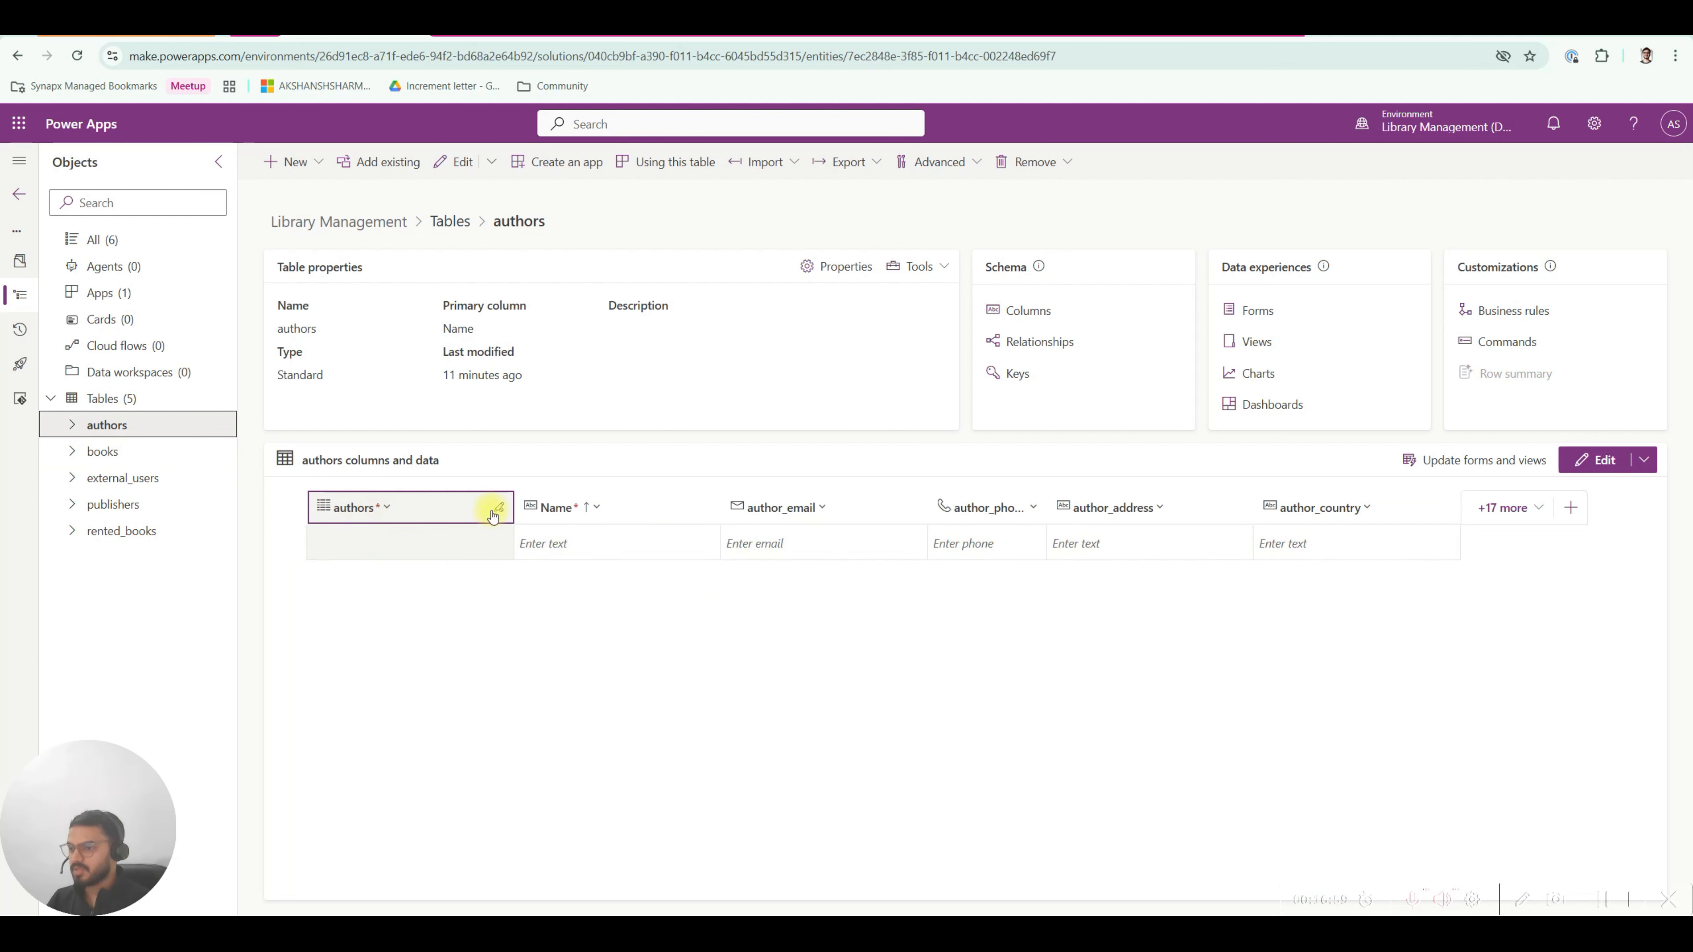
left_click(722, 508)
double_click(717, 507)
double_click(946, 507)
double_click(831, 507)
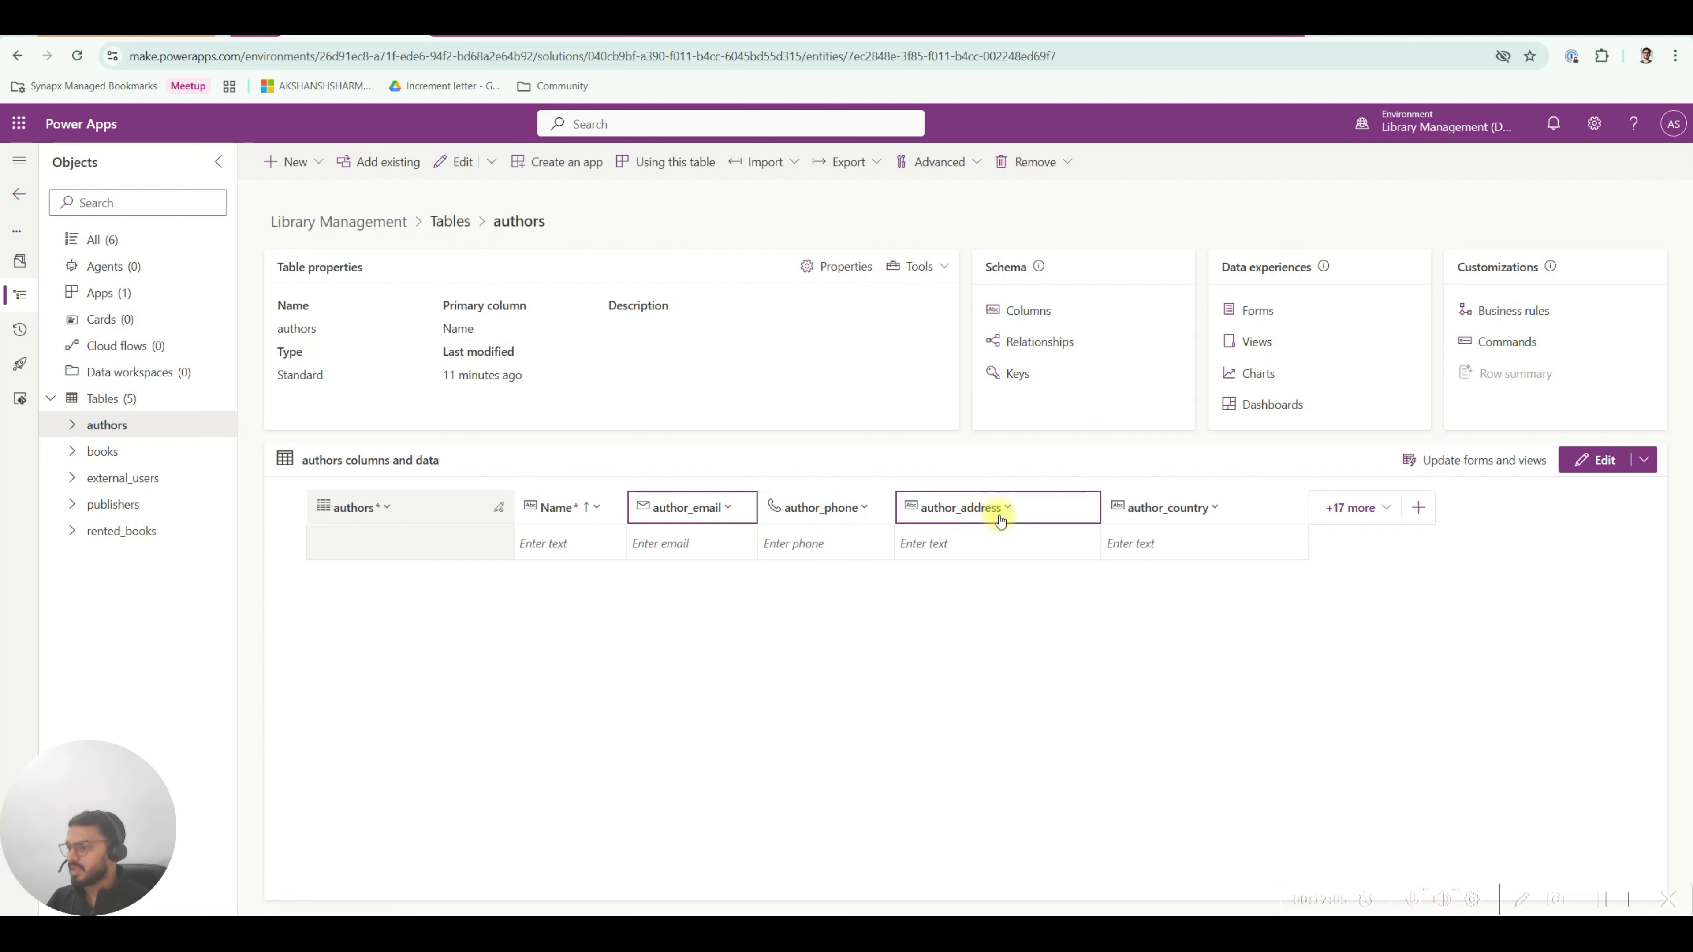
double_click(1100, 507)
double_click(1238, 508)
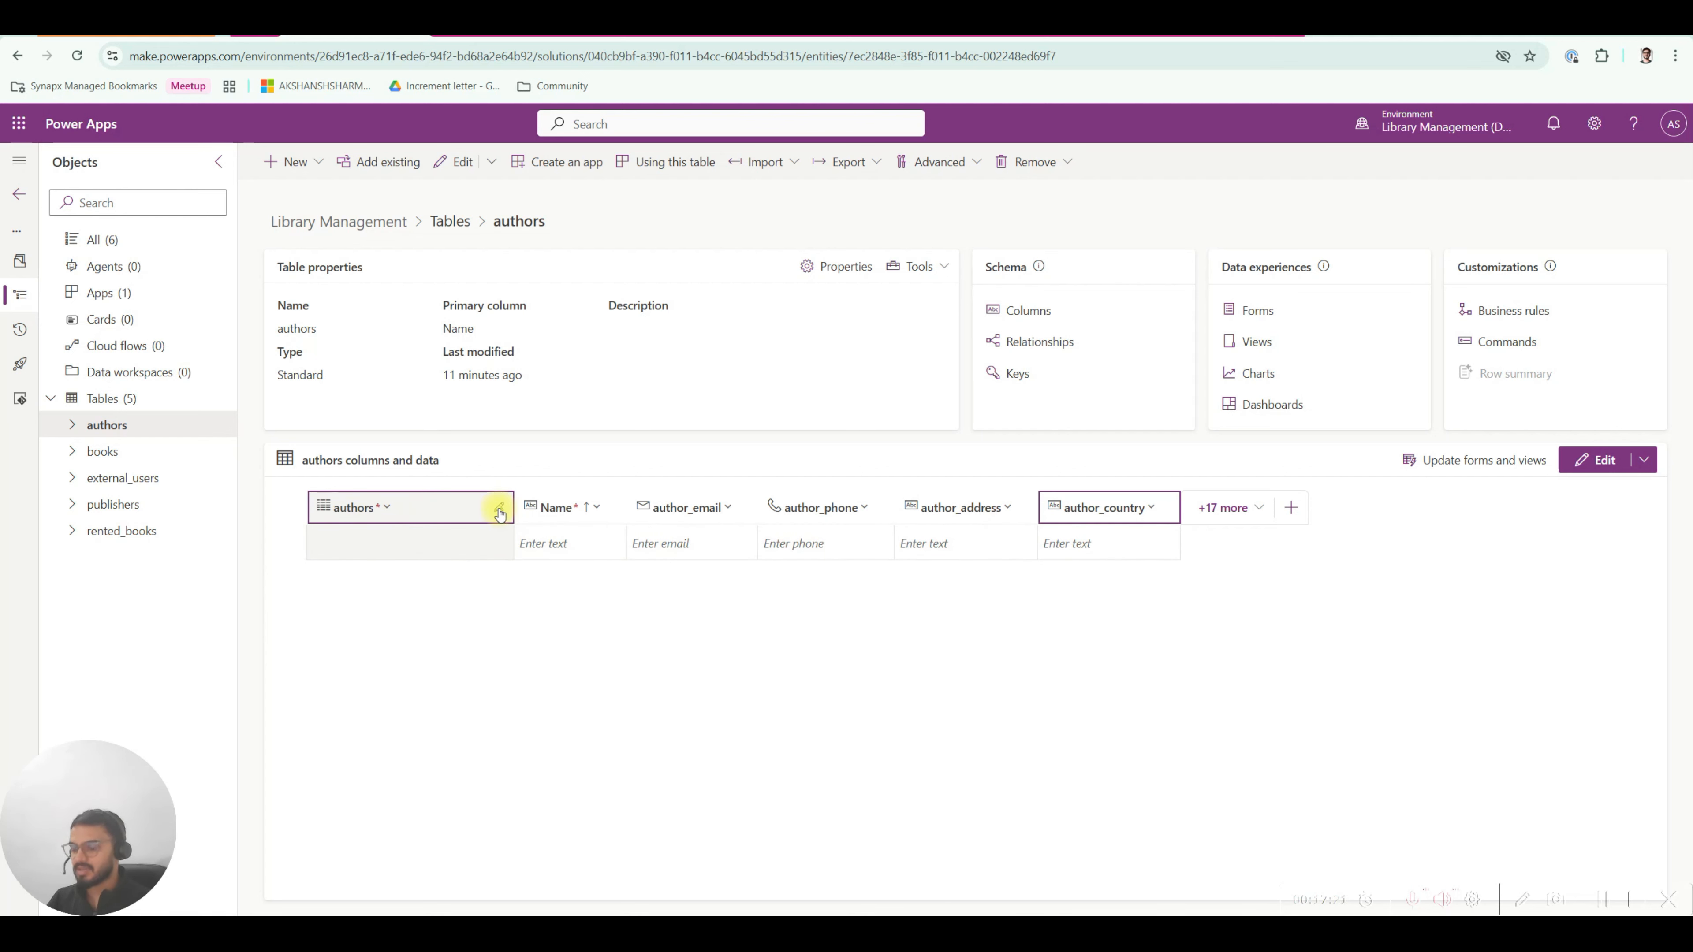
Review books, external_users, publishers and rented_books, then return to the dbdiagram schema.
left_click(104, 451)
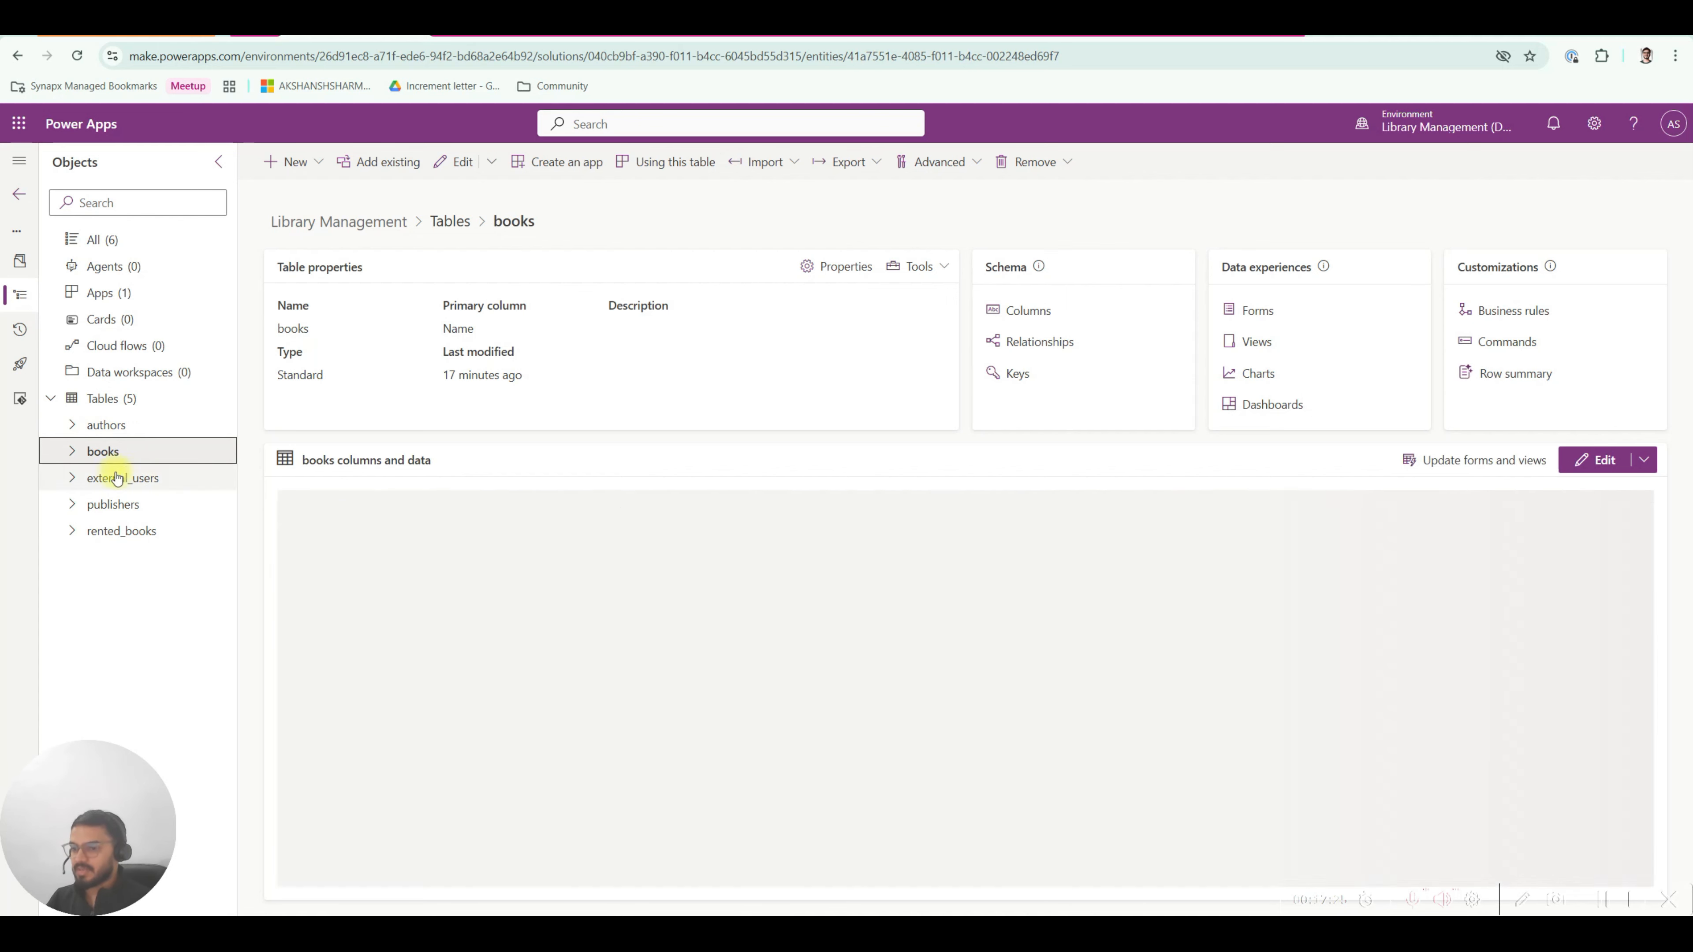
left_click(128, 479)
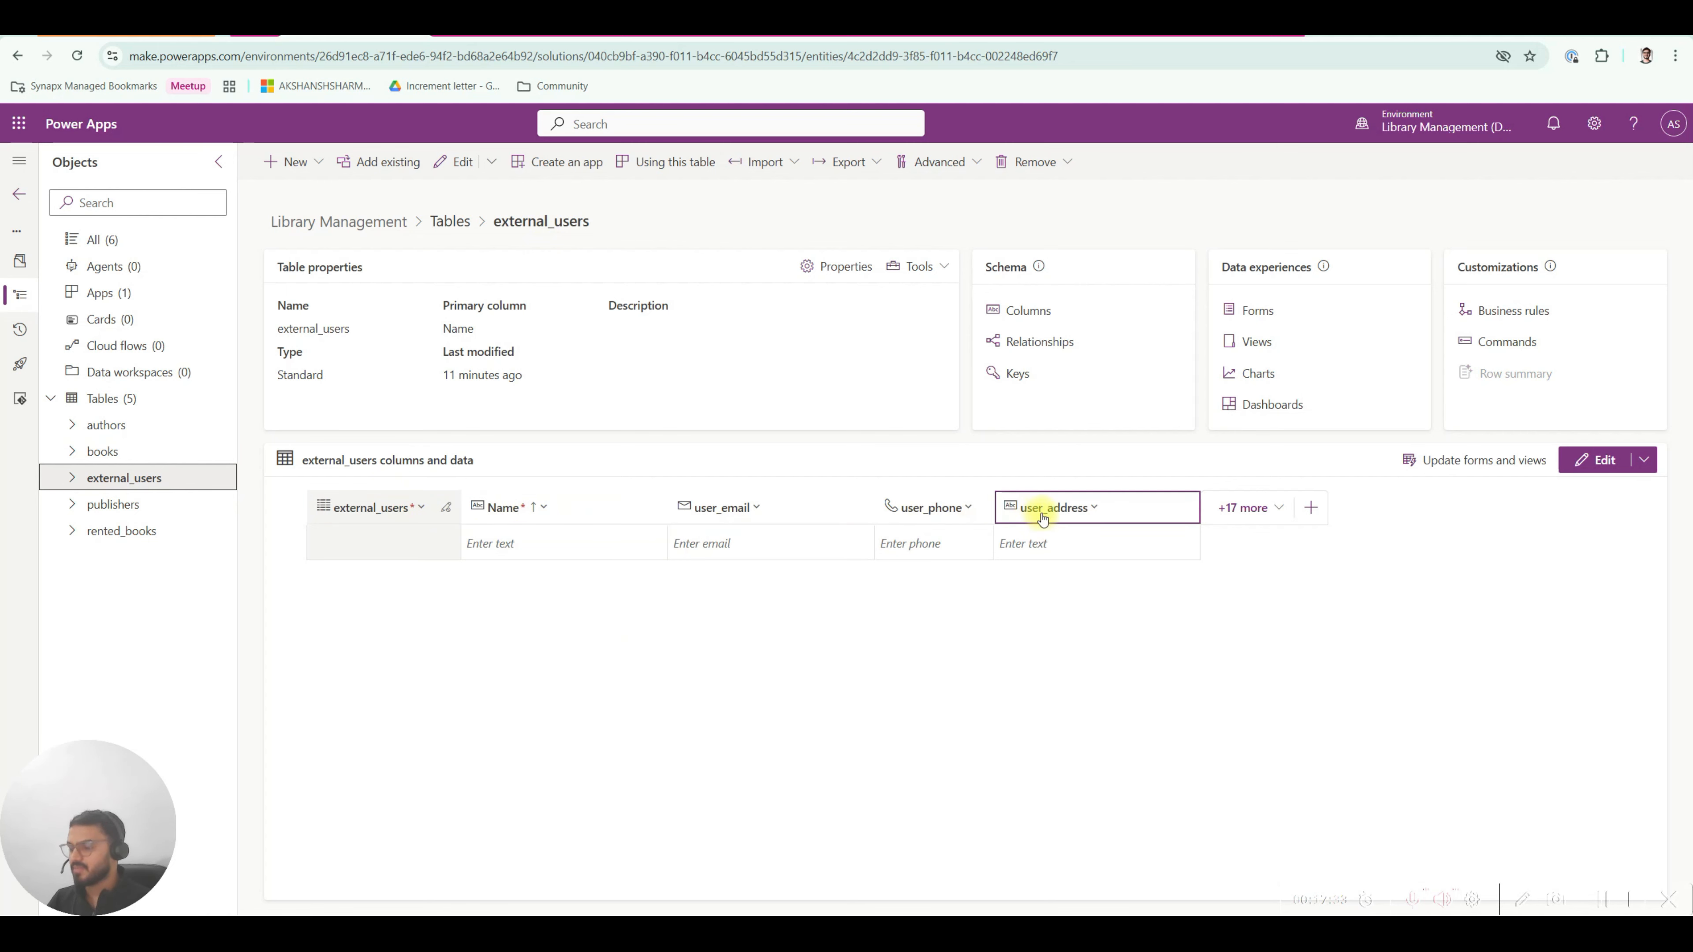
left_click(136, 507)
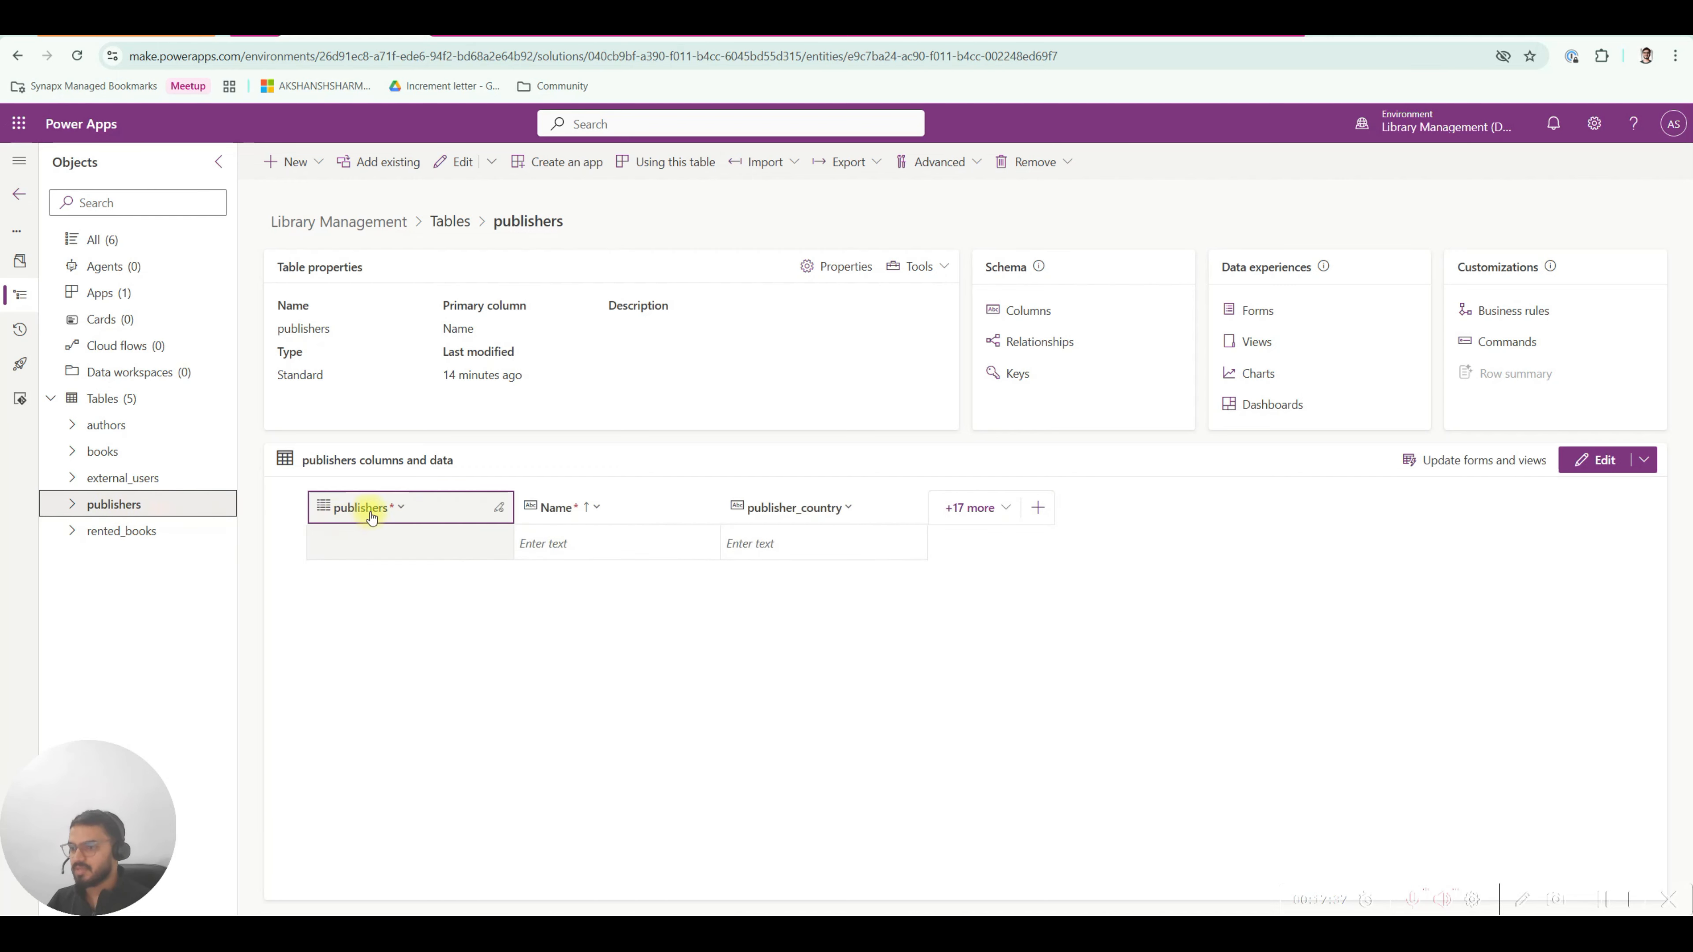
left_click(124, 530)
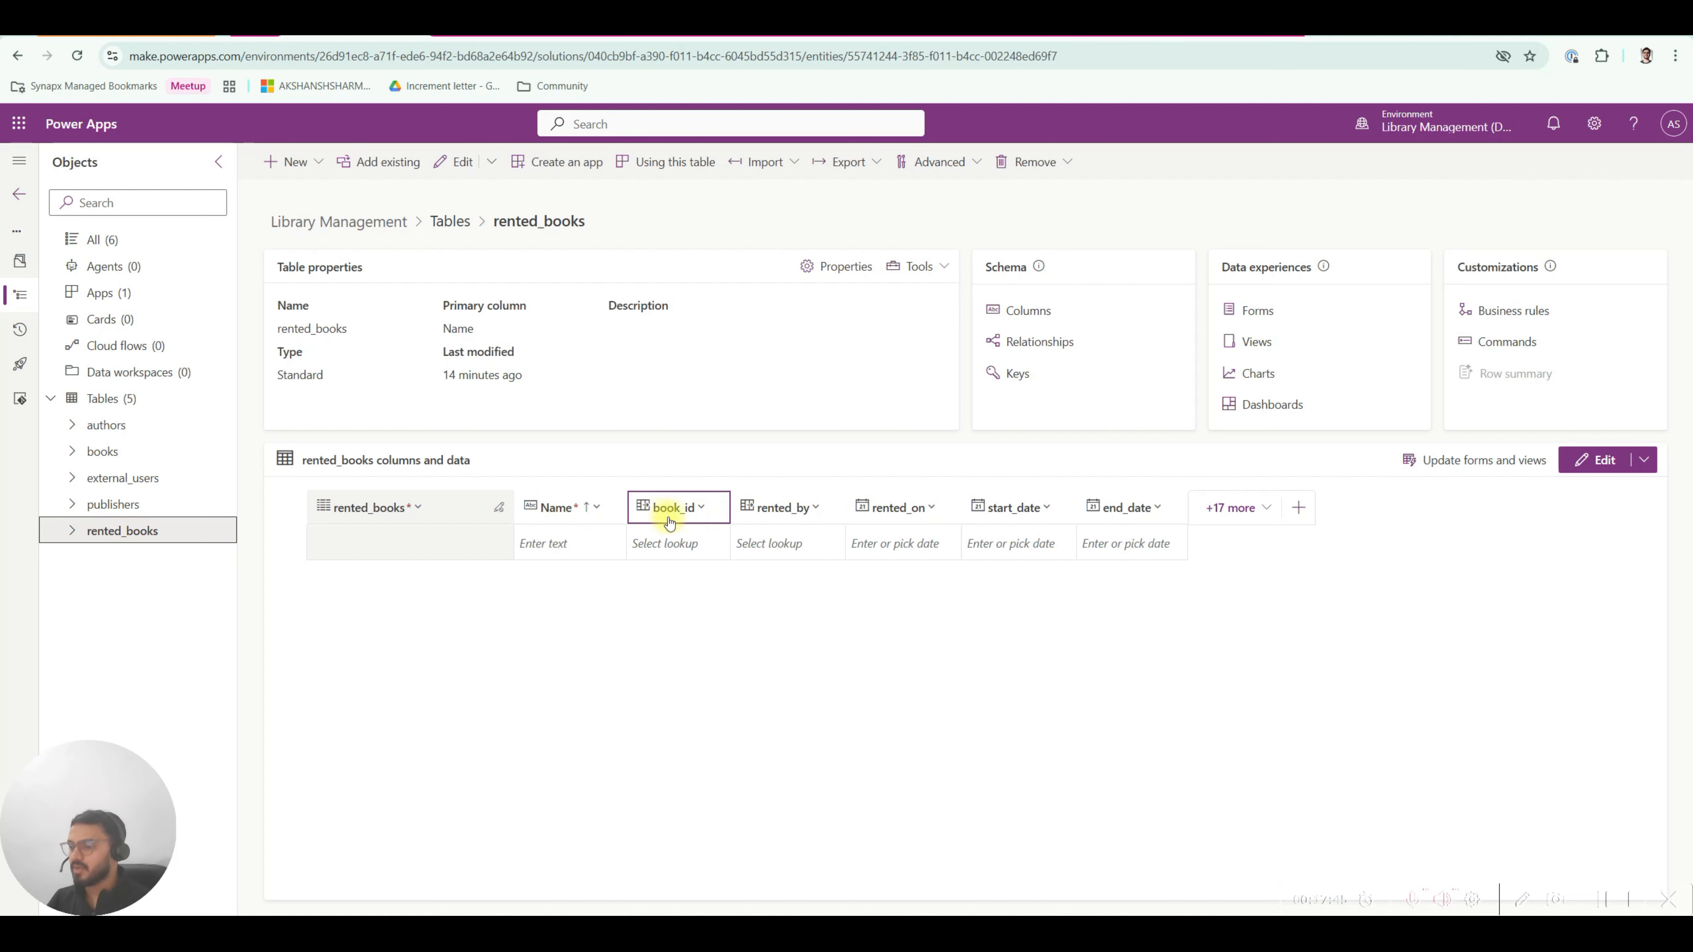
left_click(1091, 37)
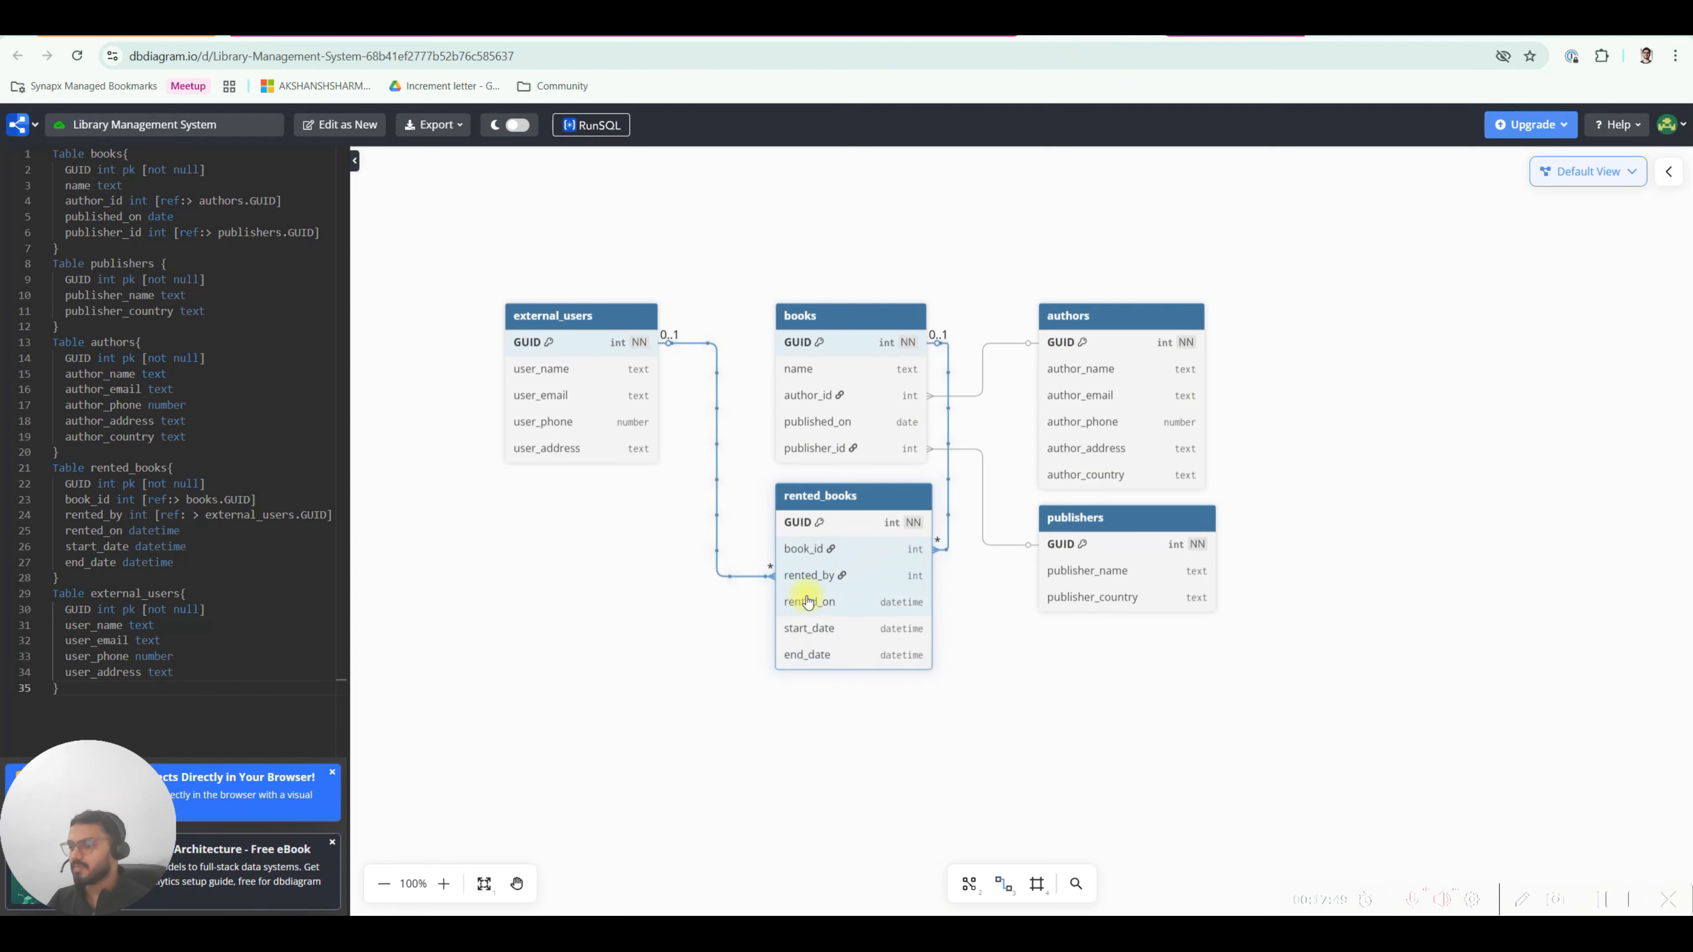
Go back to the rented_books table in Power Apps and bring up the Name column options.
left_click(363, 36)
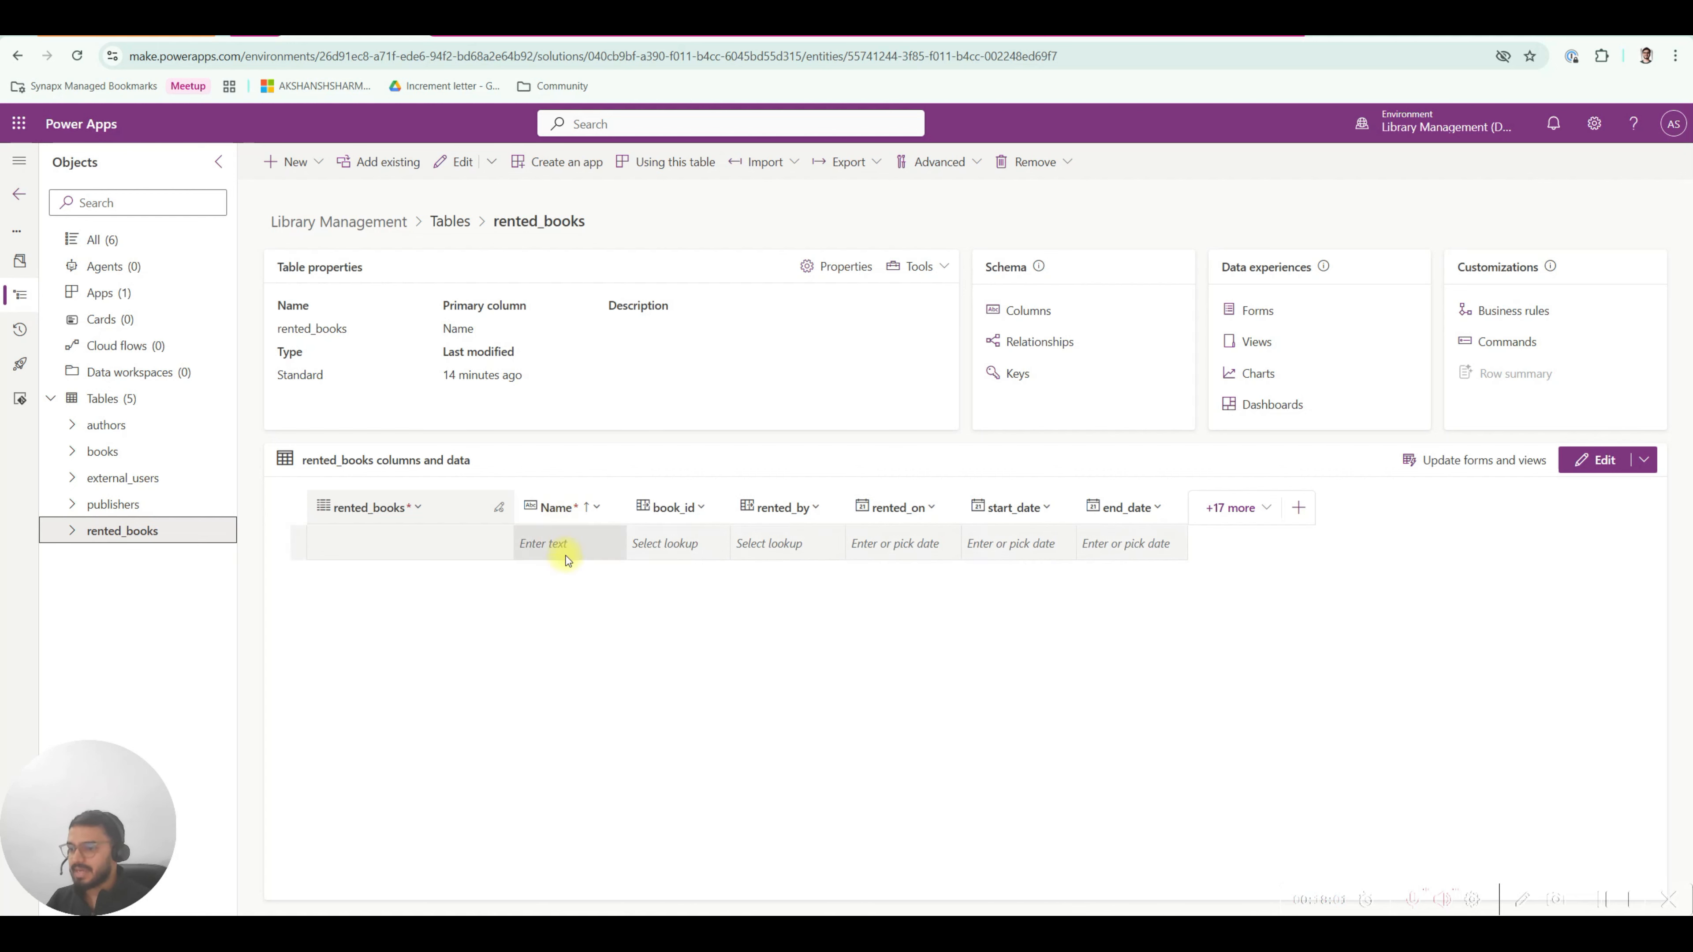
left_click(565, 518)
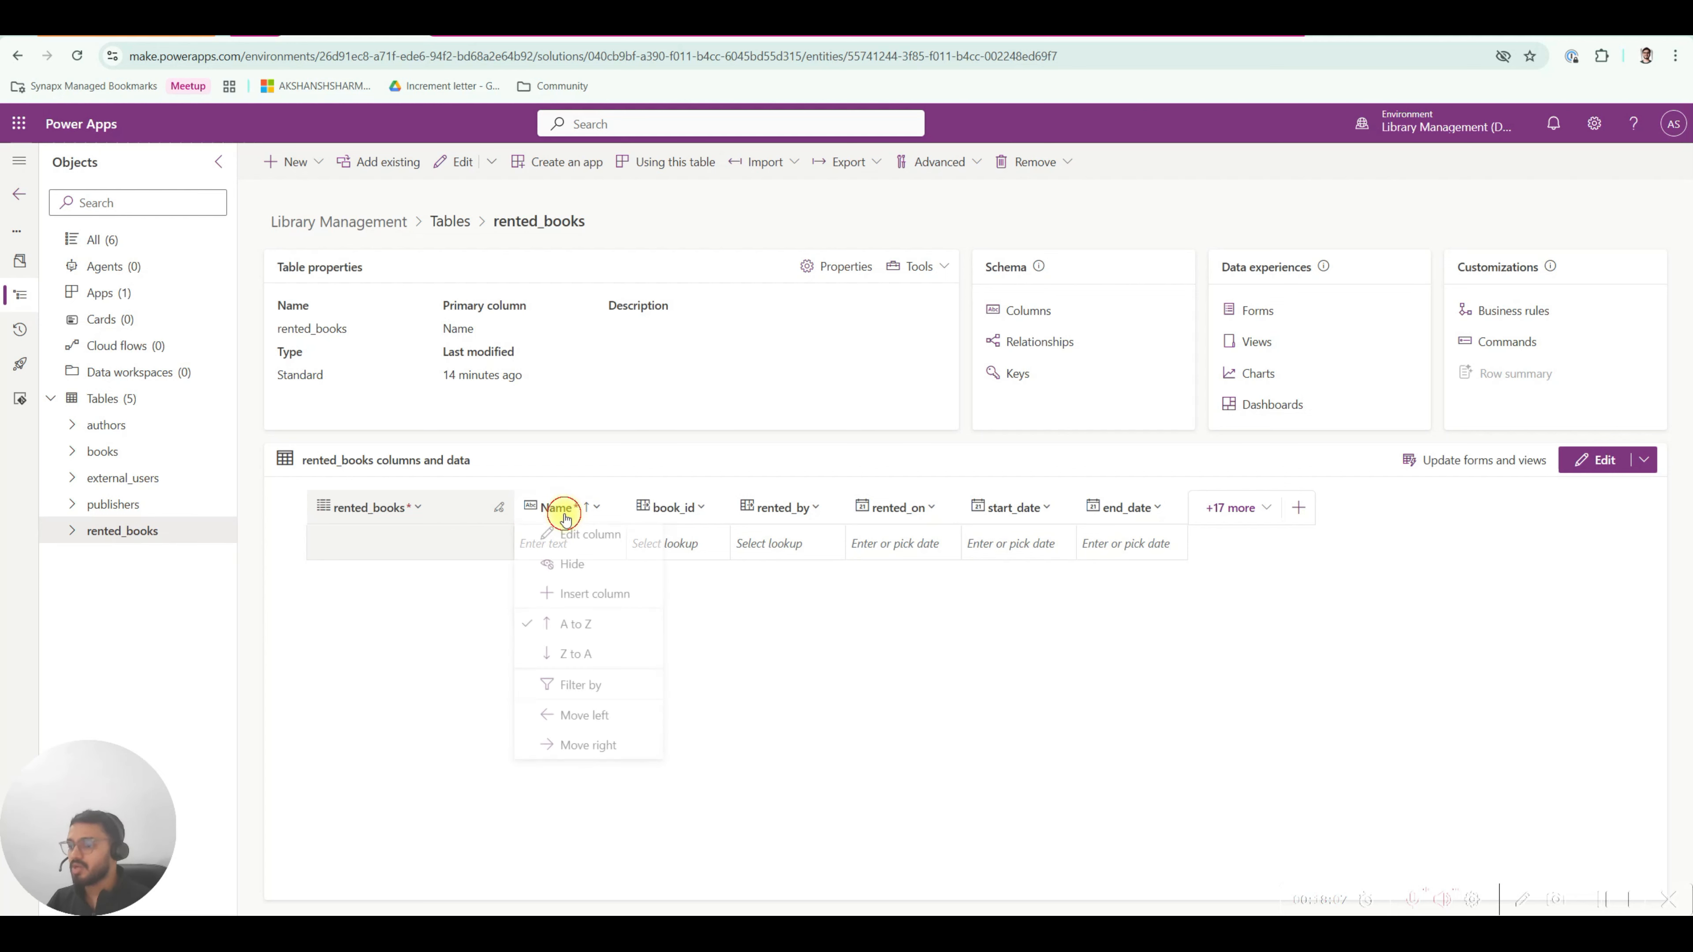
Change the Name column's data type to Autonumber with prefix RB.
left_click(591, 543)
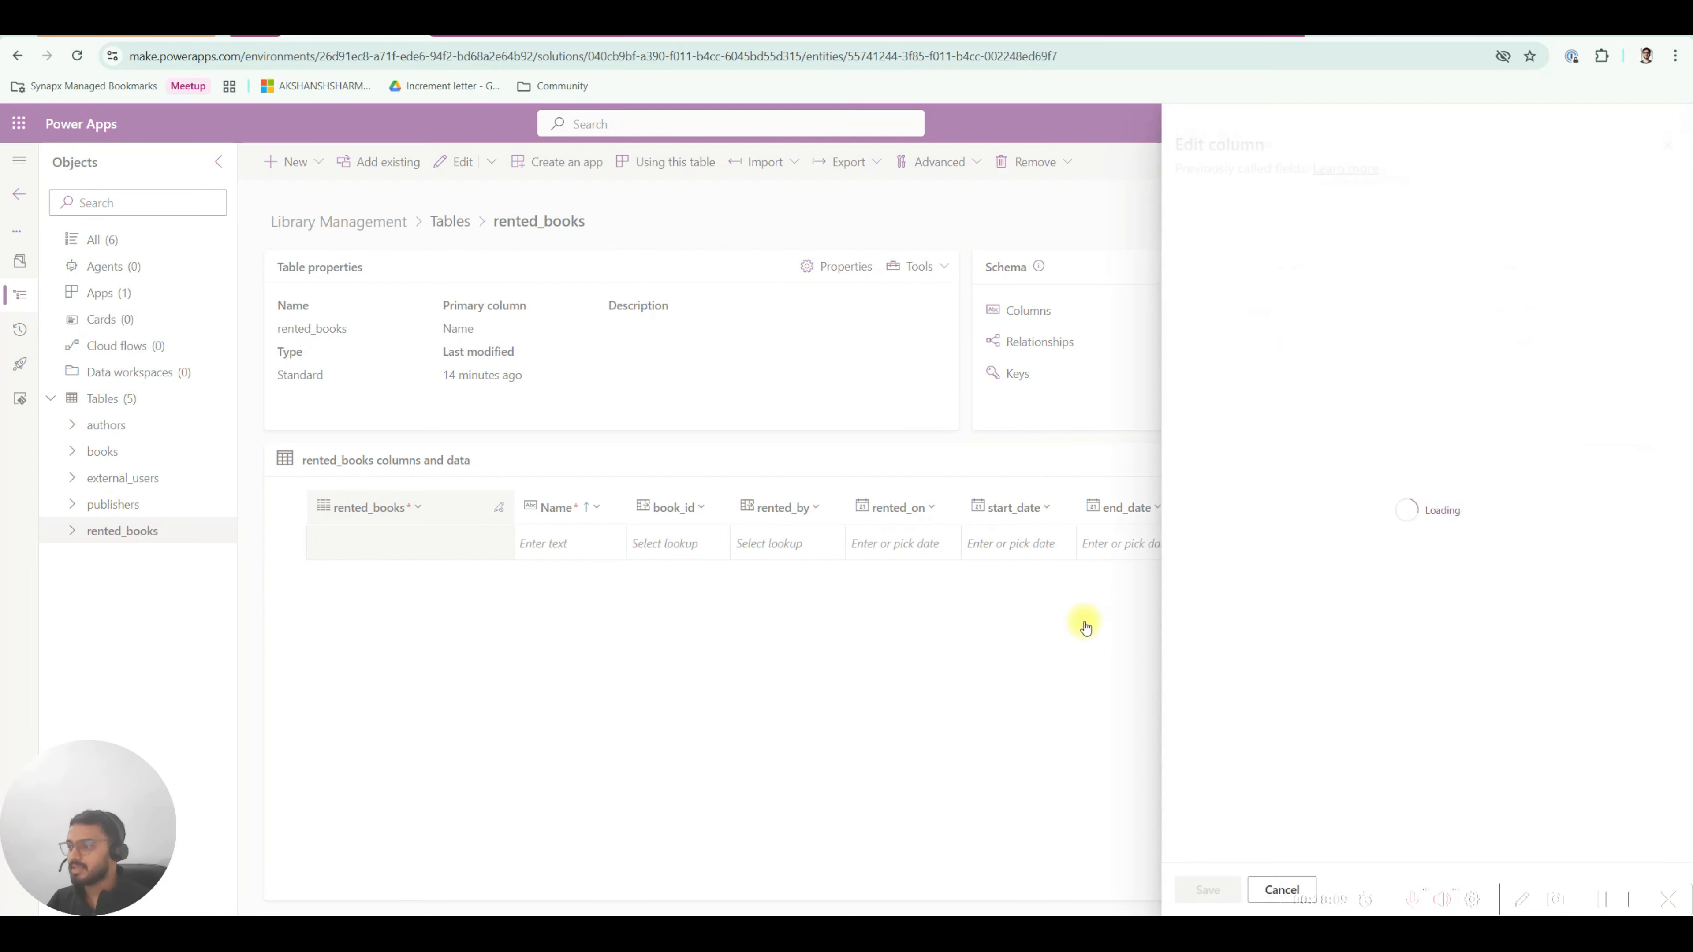
left_click(1240, 392)
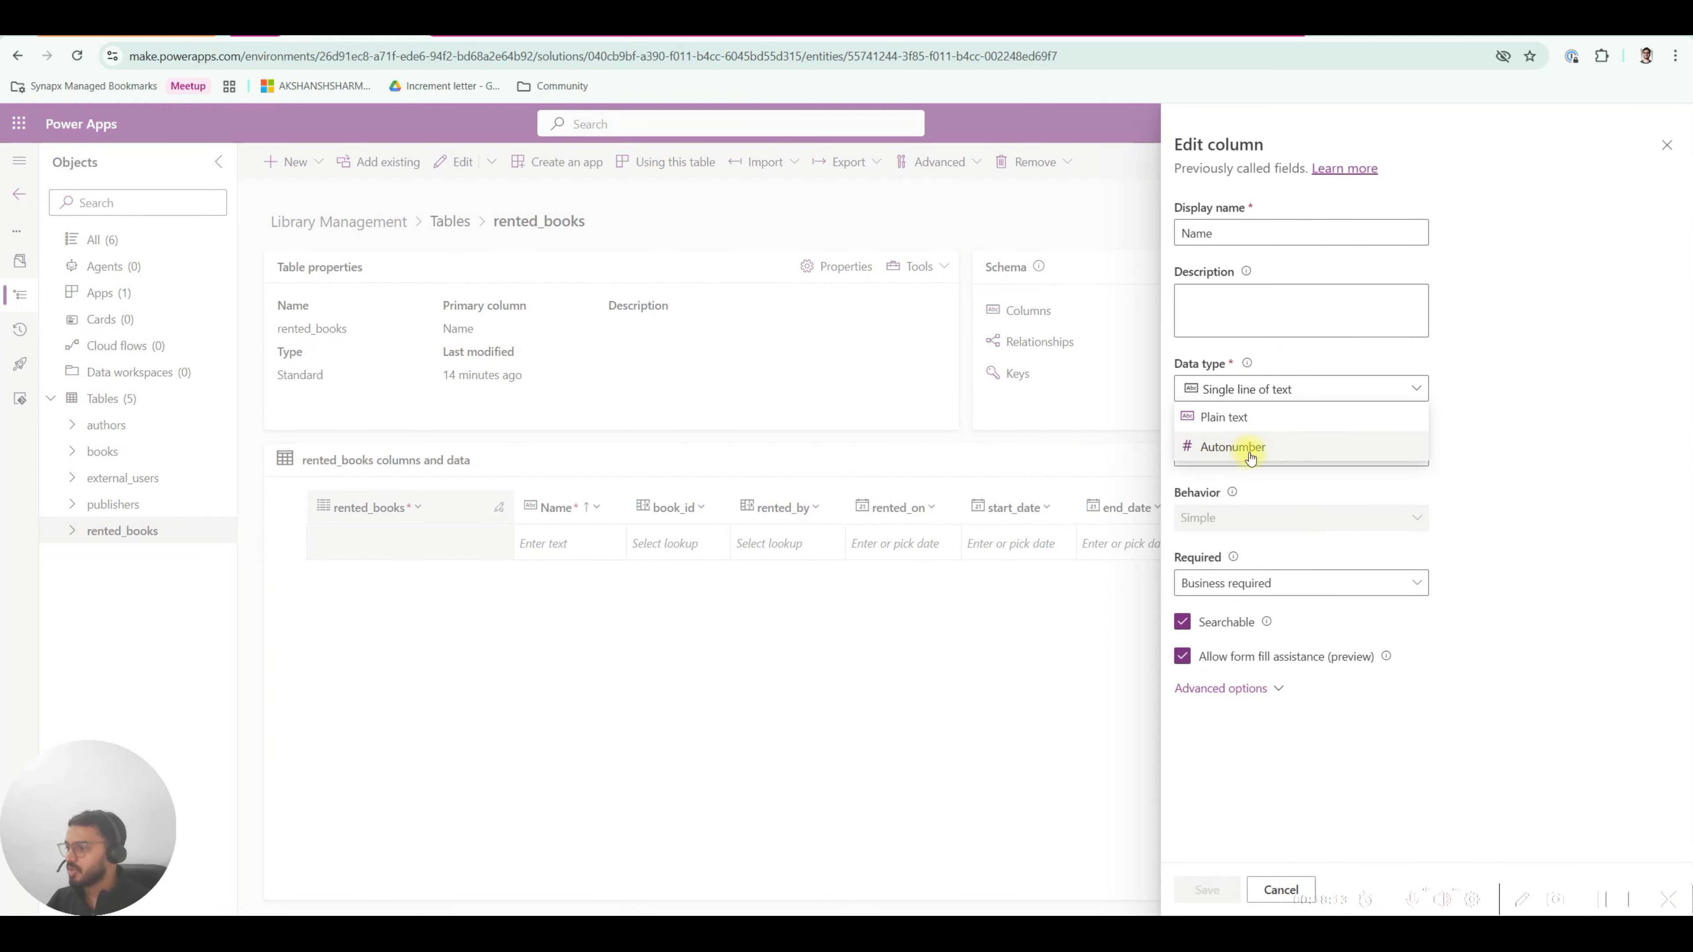
left_click(1230, 451)
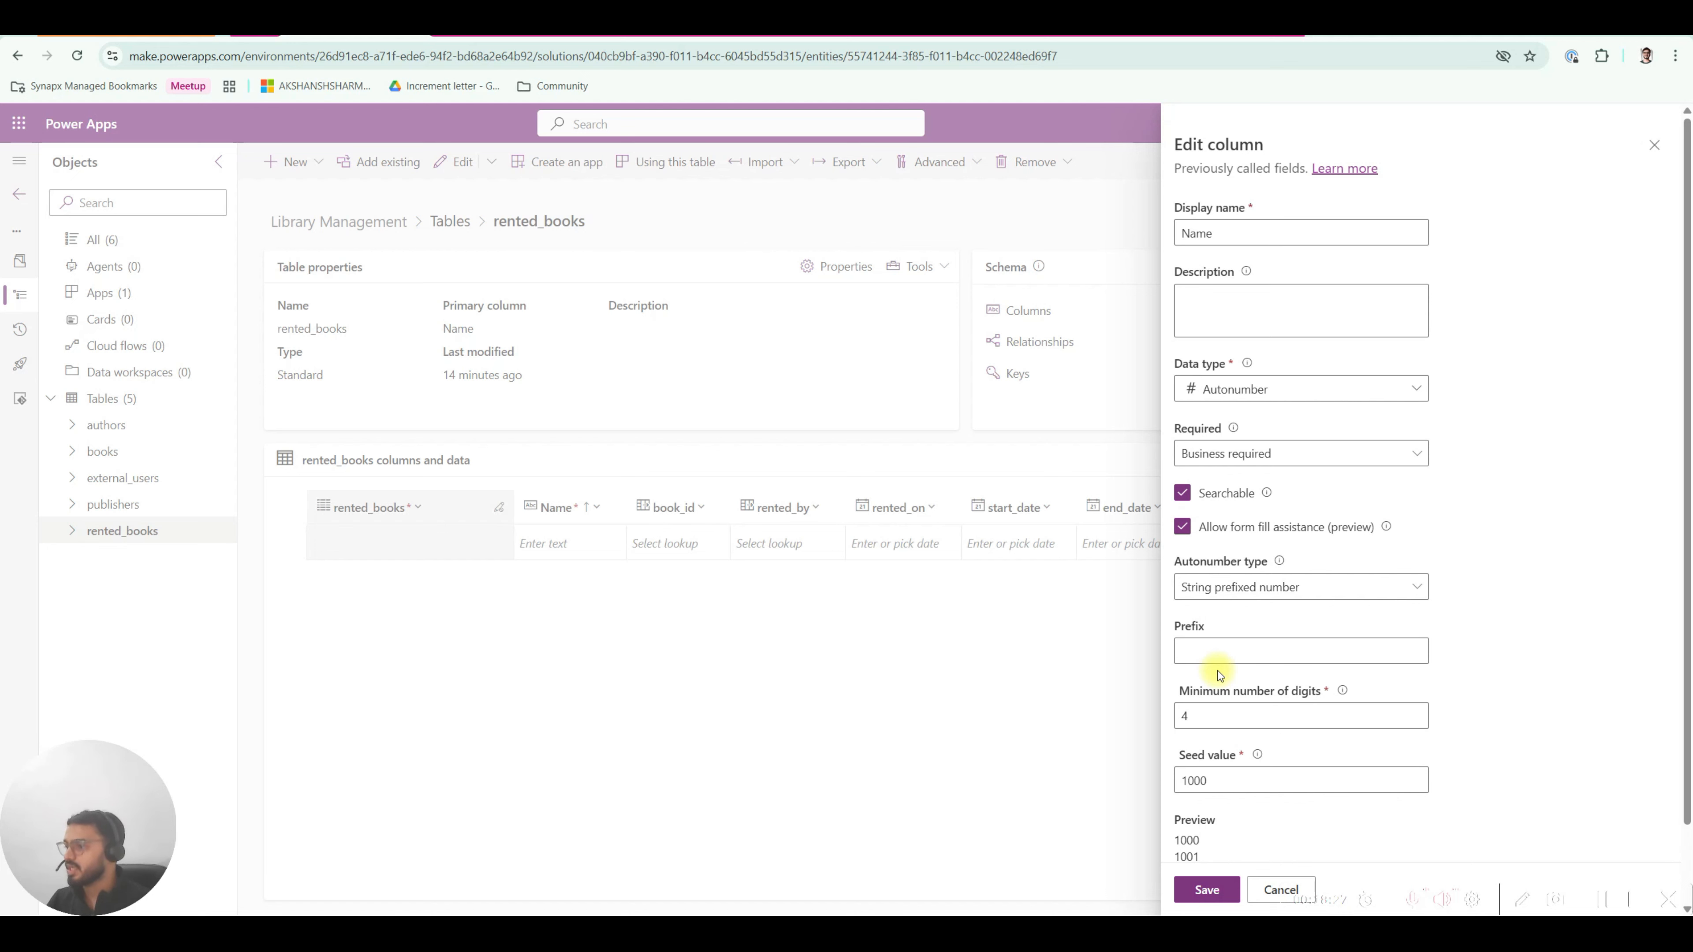
scroll(1217, 673, "down", 1)
left_click(1217, 569)
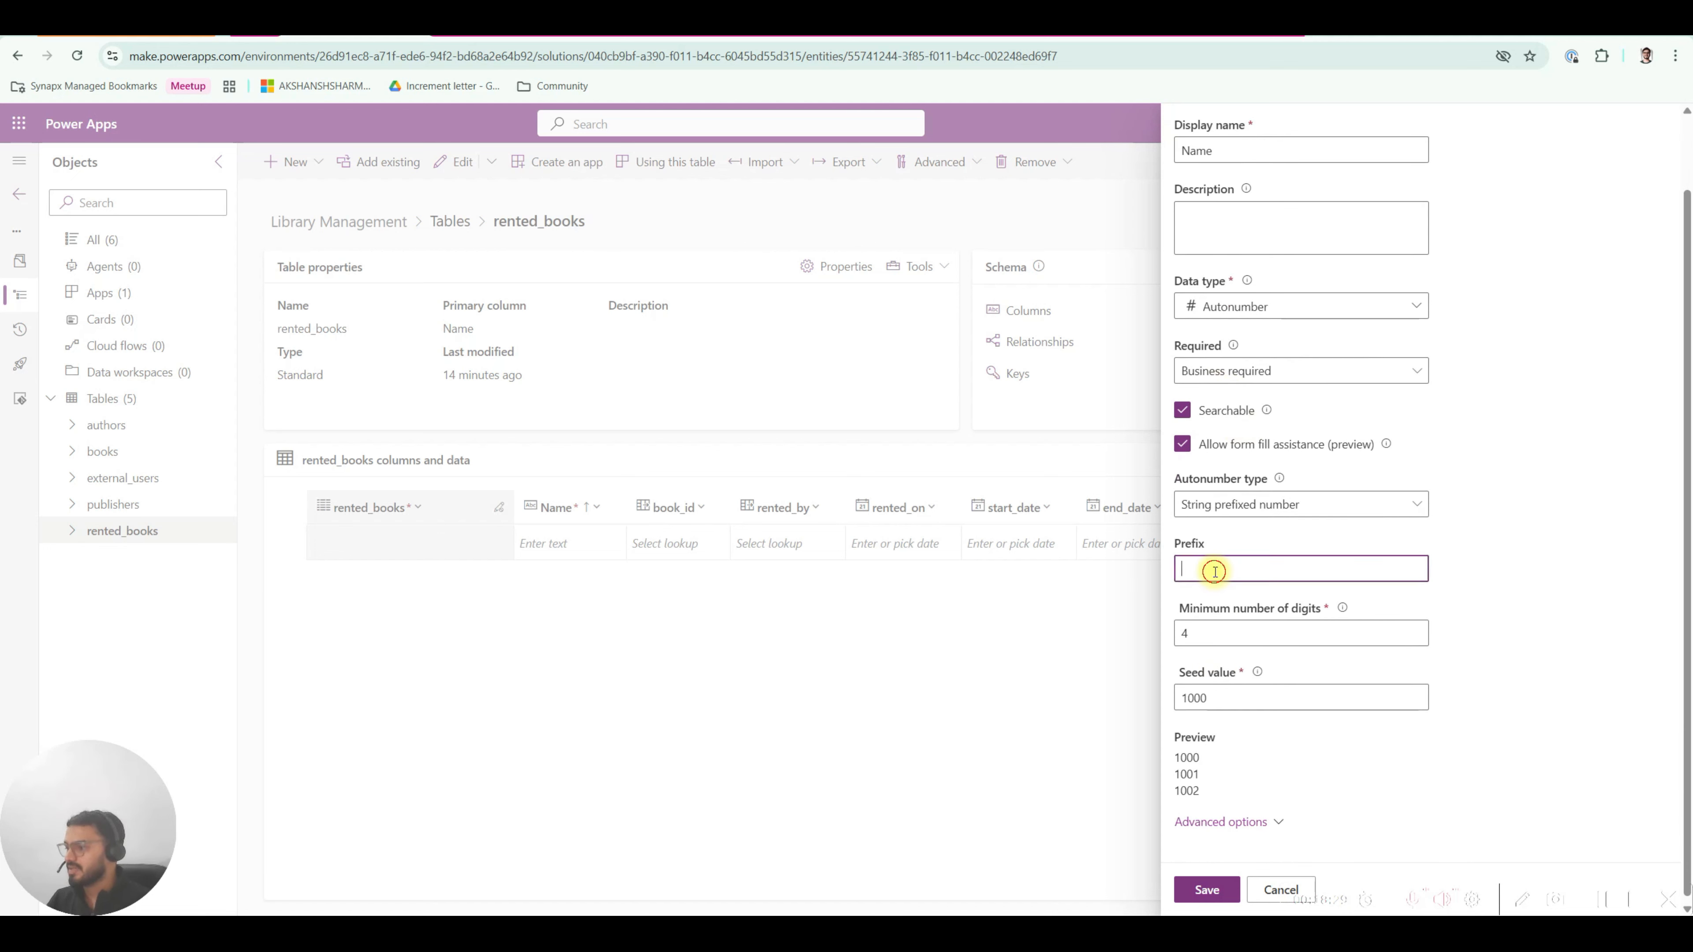
type("RB")
left_click(1488, 606)
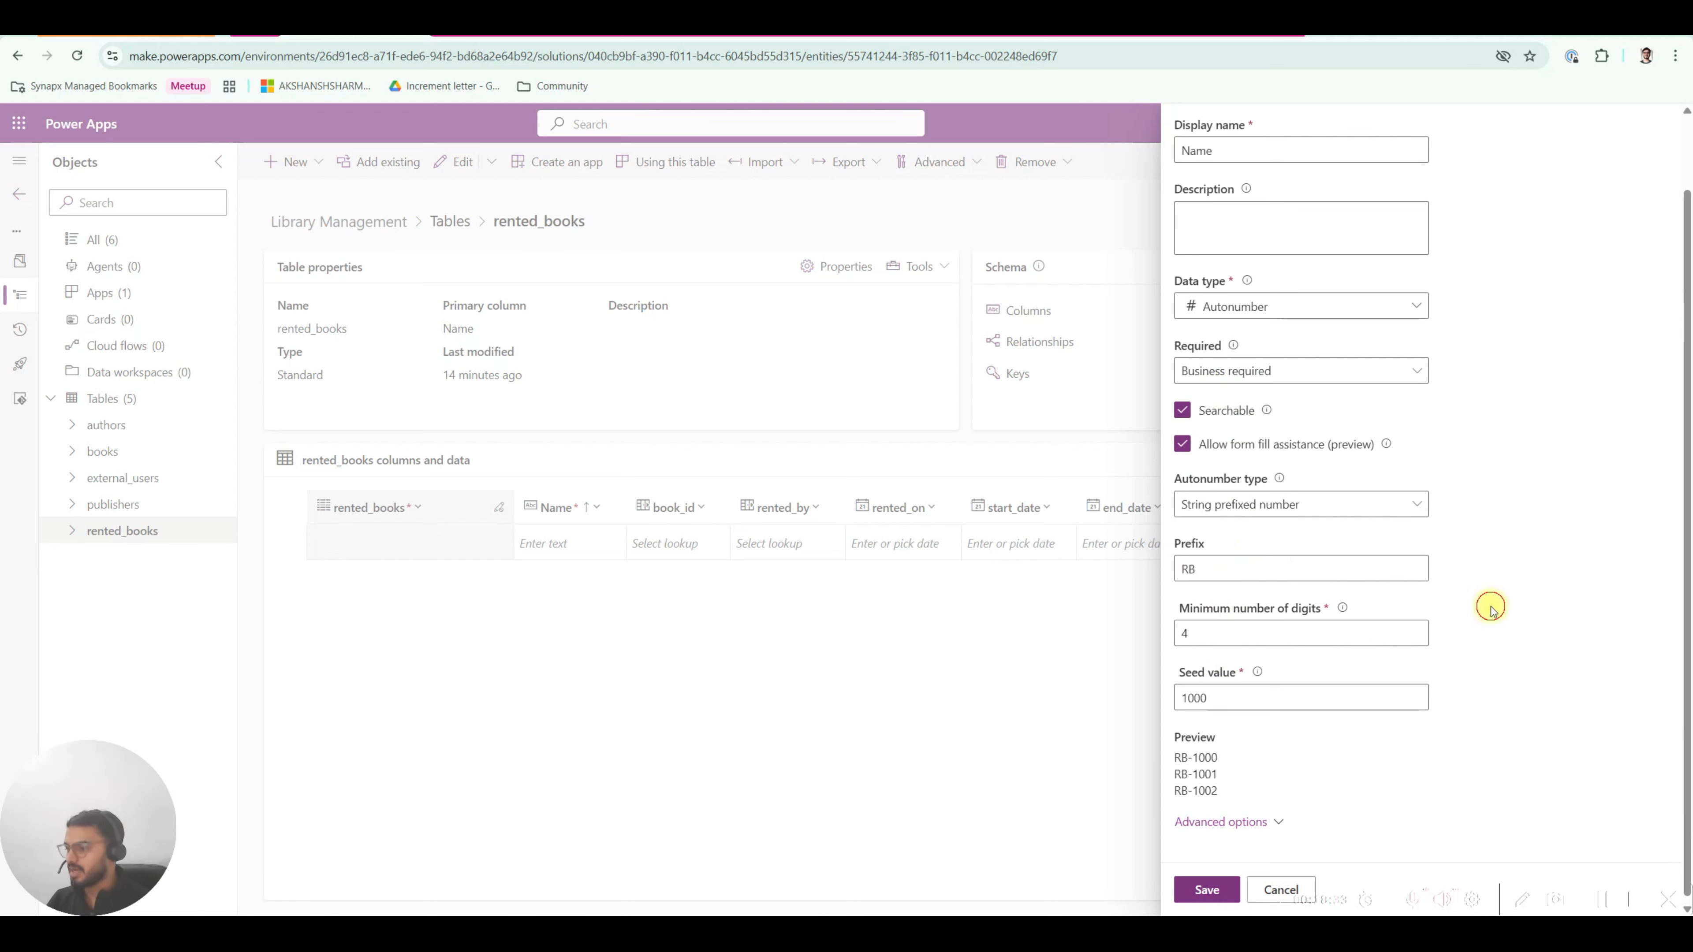
Set seed value 100 and minimum digits 3 (RB-100), then save the column.
scroll(1253, 753, "down", 1)
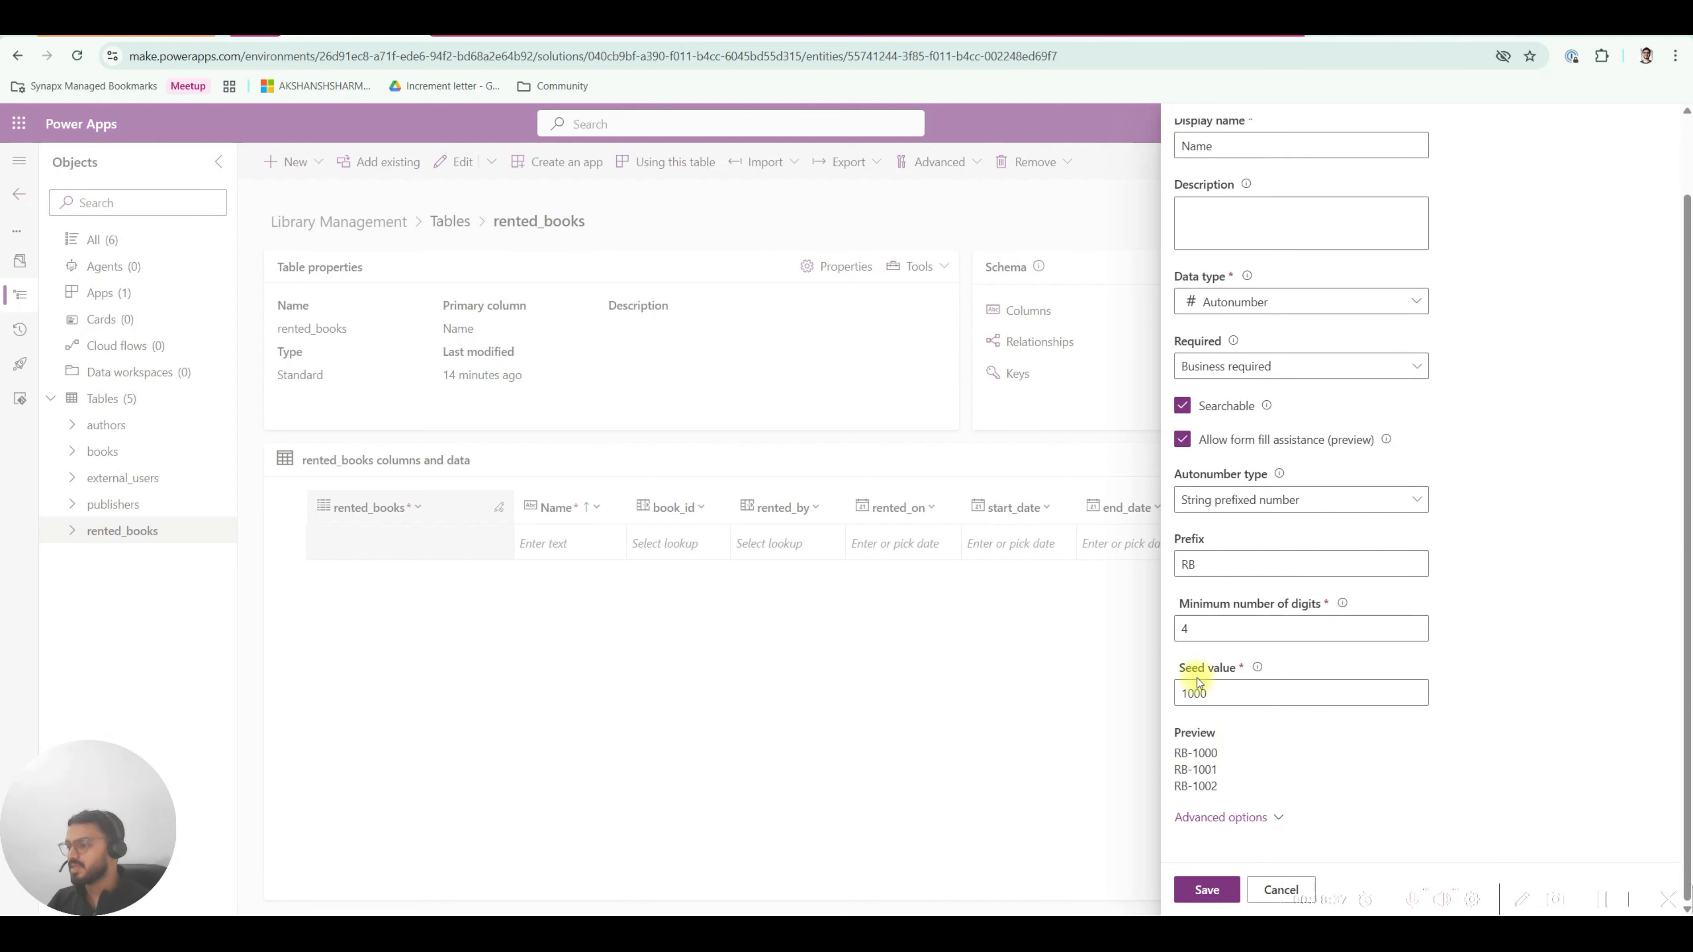
left_click_drag(1174, 753, 1242, 753)
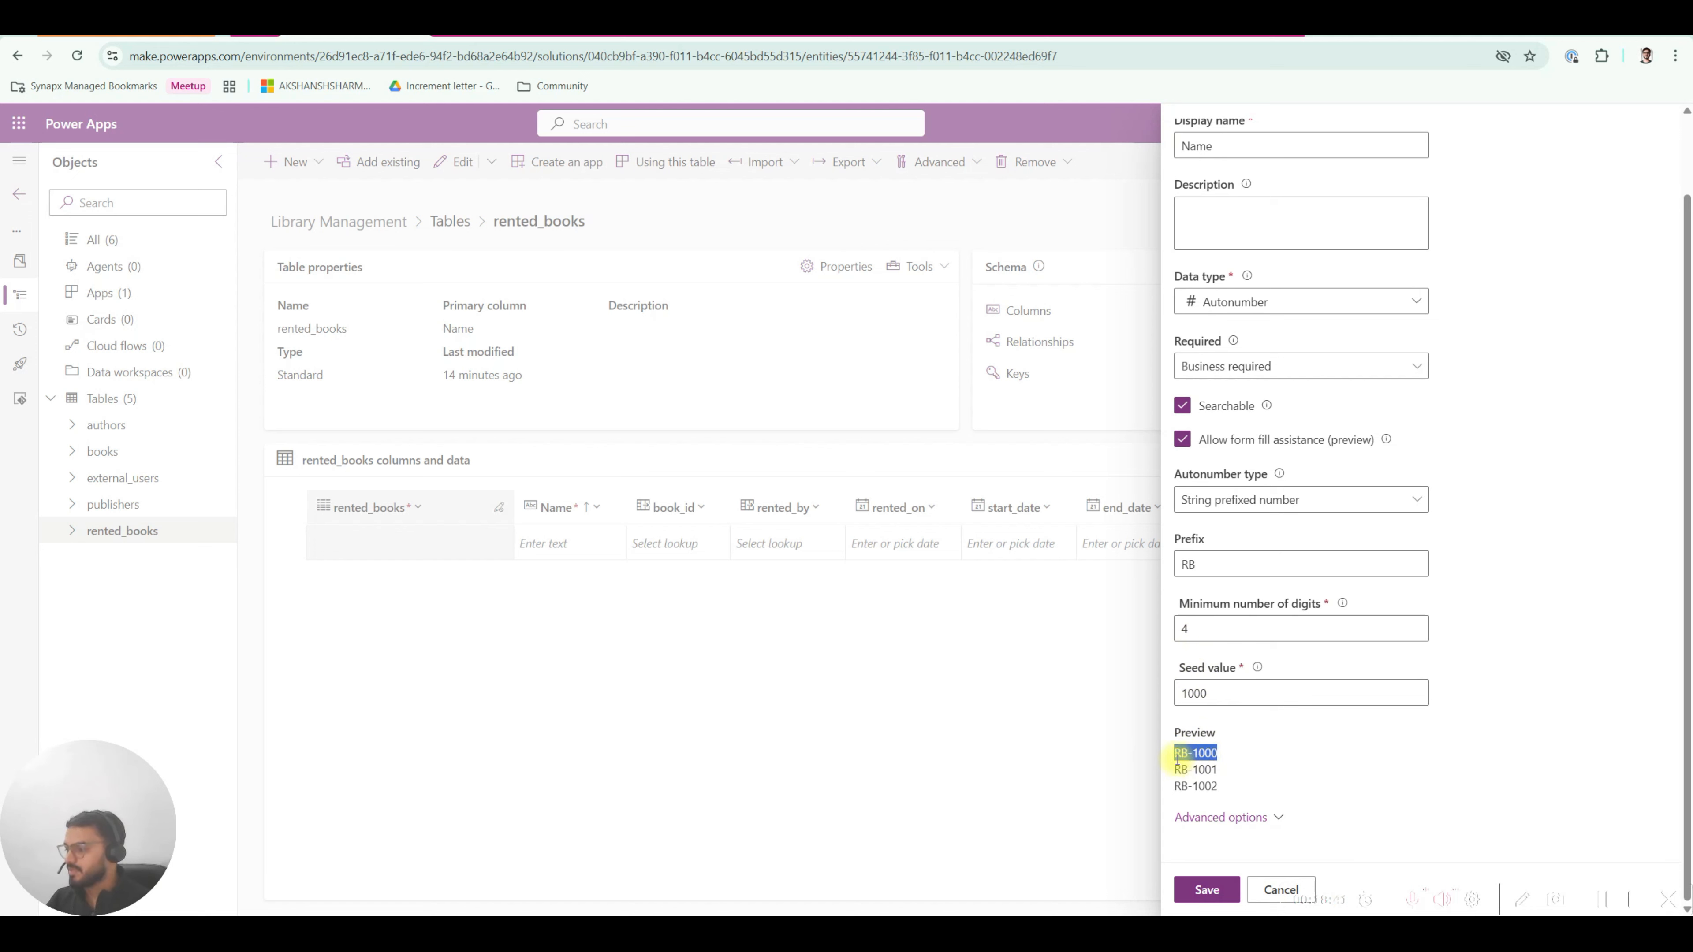
left_click(1193, 751)
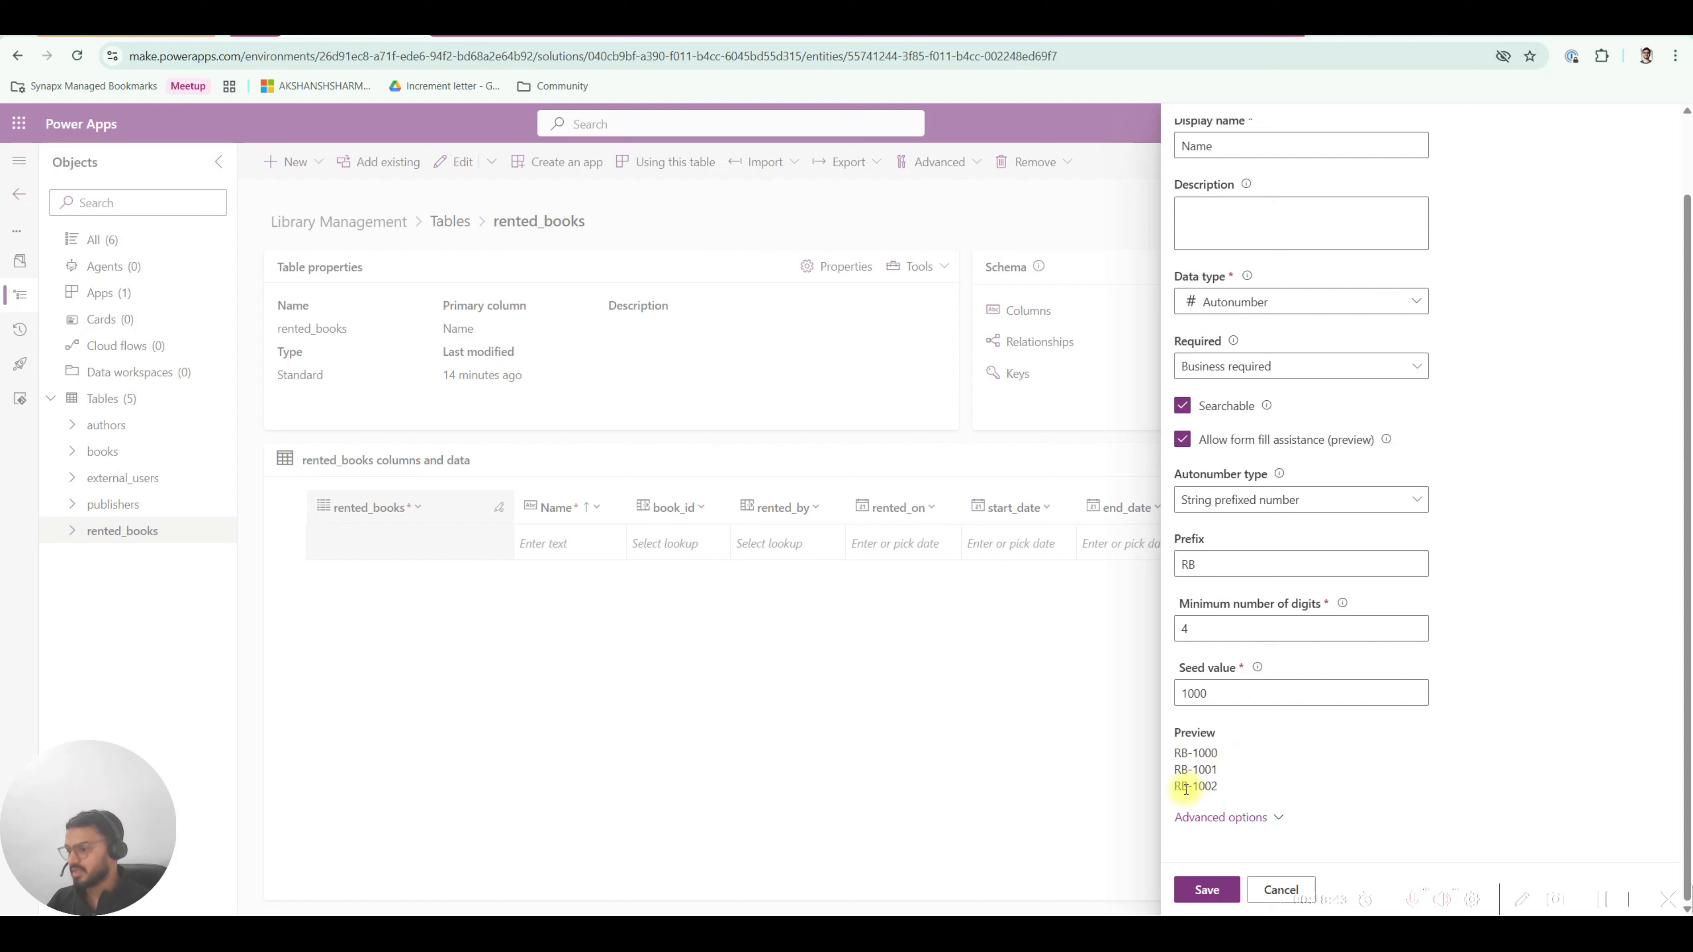
left_click(1210, 693)
key("BackSpace")
left_click(1195, 626)
key("BackSpace")
type("3")
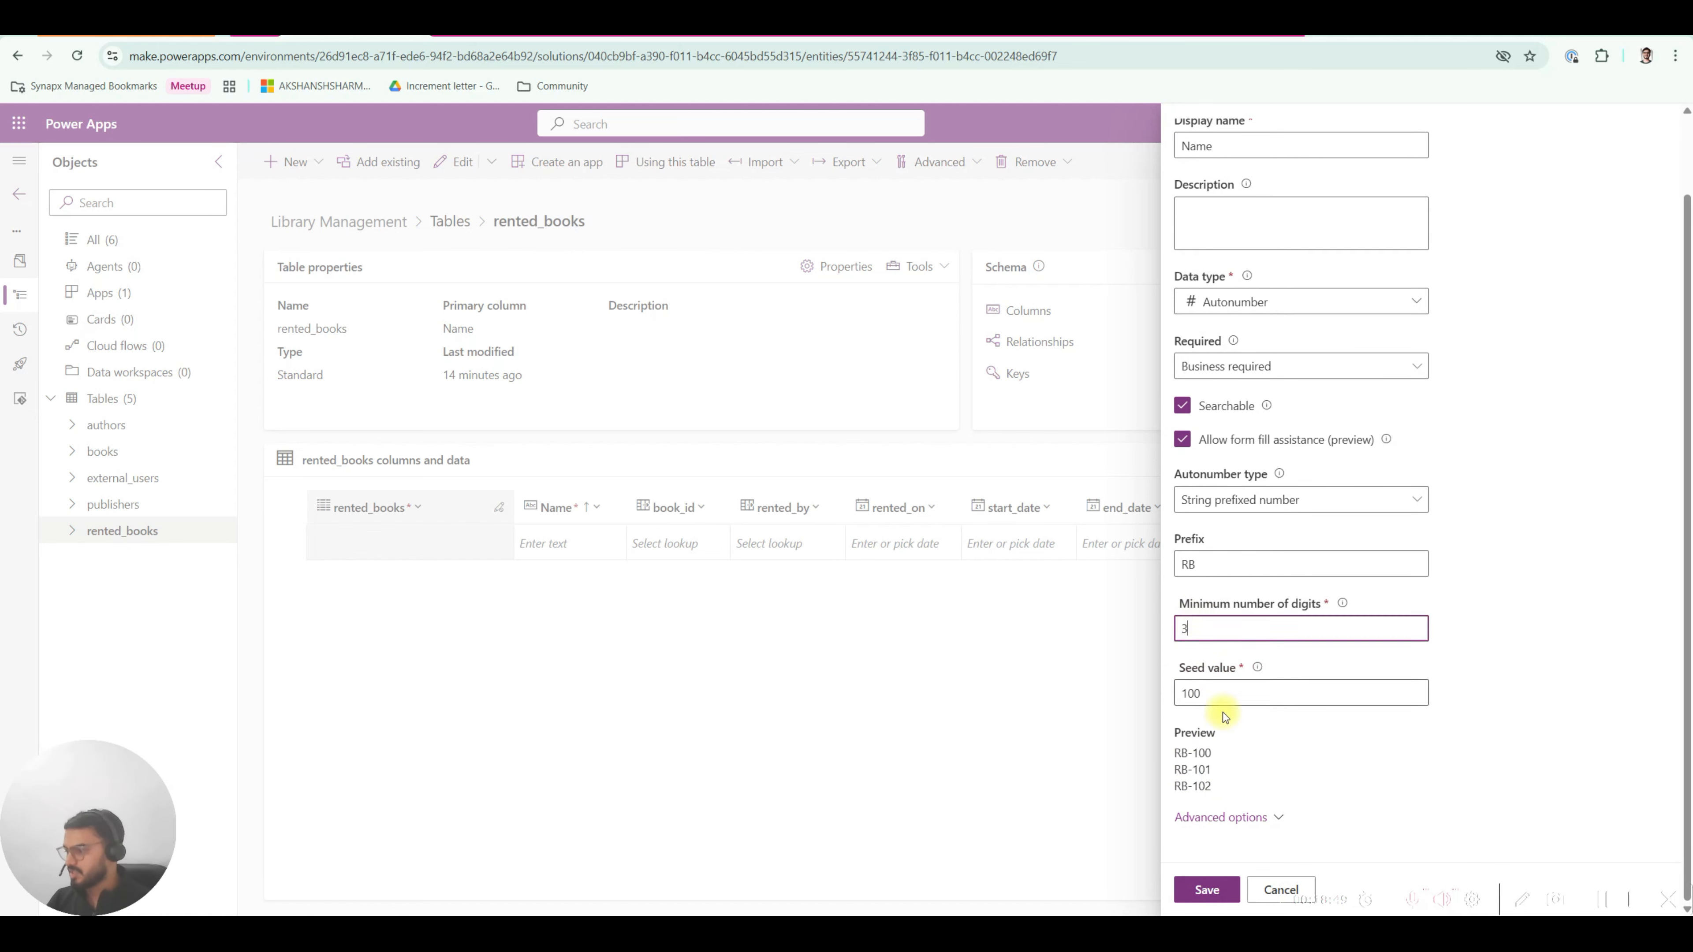
left_click_drag(1185, 758, 1216, 787)
left_click(1198, 787)
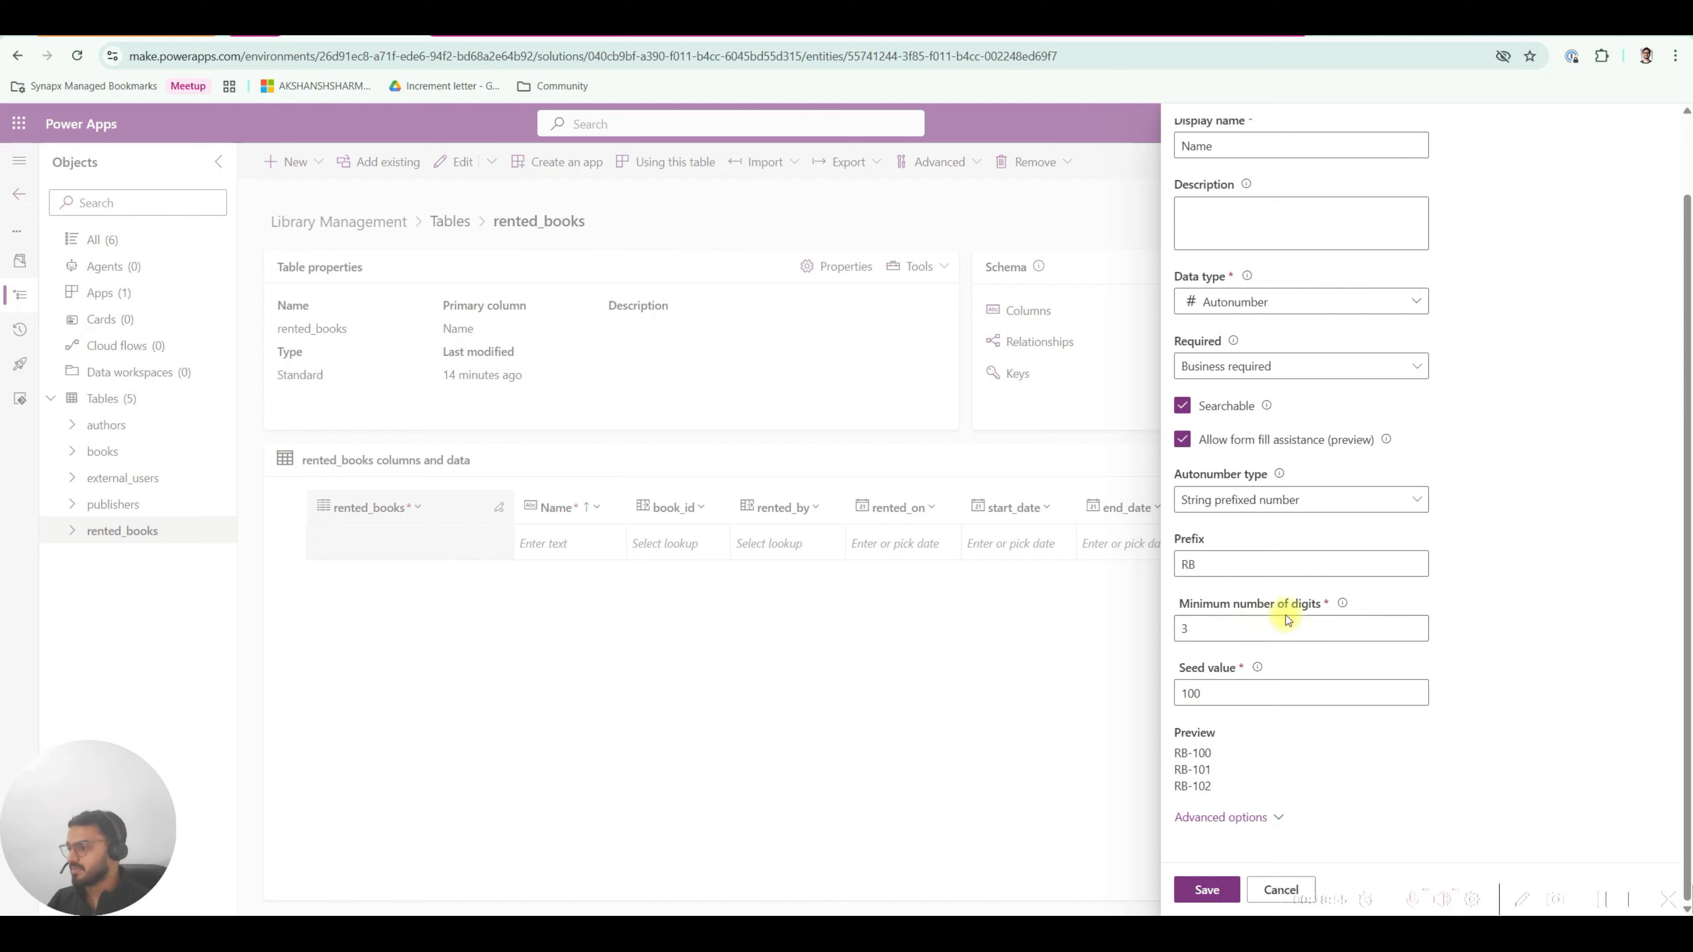
scroll(1225, 332, "up", 2)
scroll(1277, 560, "down", 2)
left_click(1211, 889)
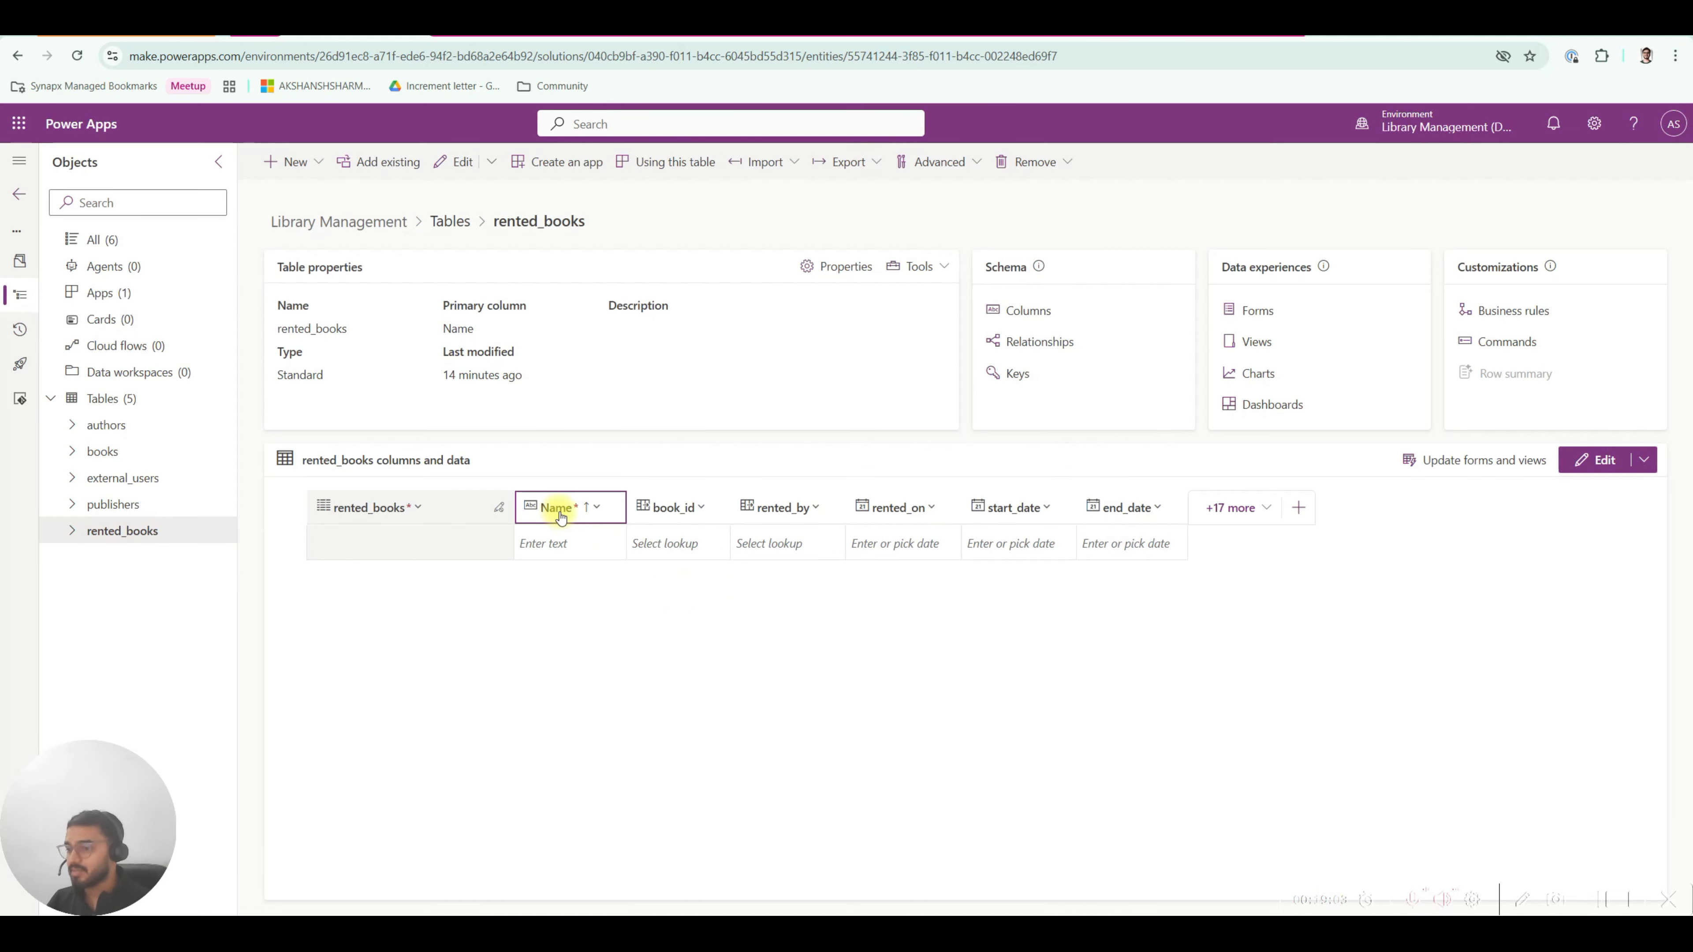
Widen the Name column, reload the rented_books page, and collapse the navigation pane.
left_click_drag(623, 509, 645, 510)
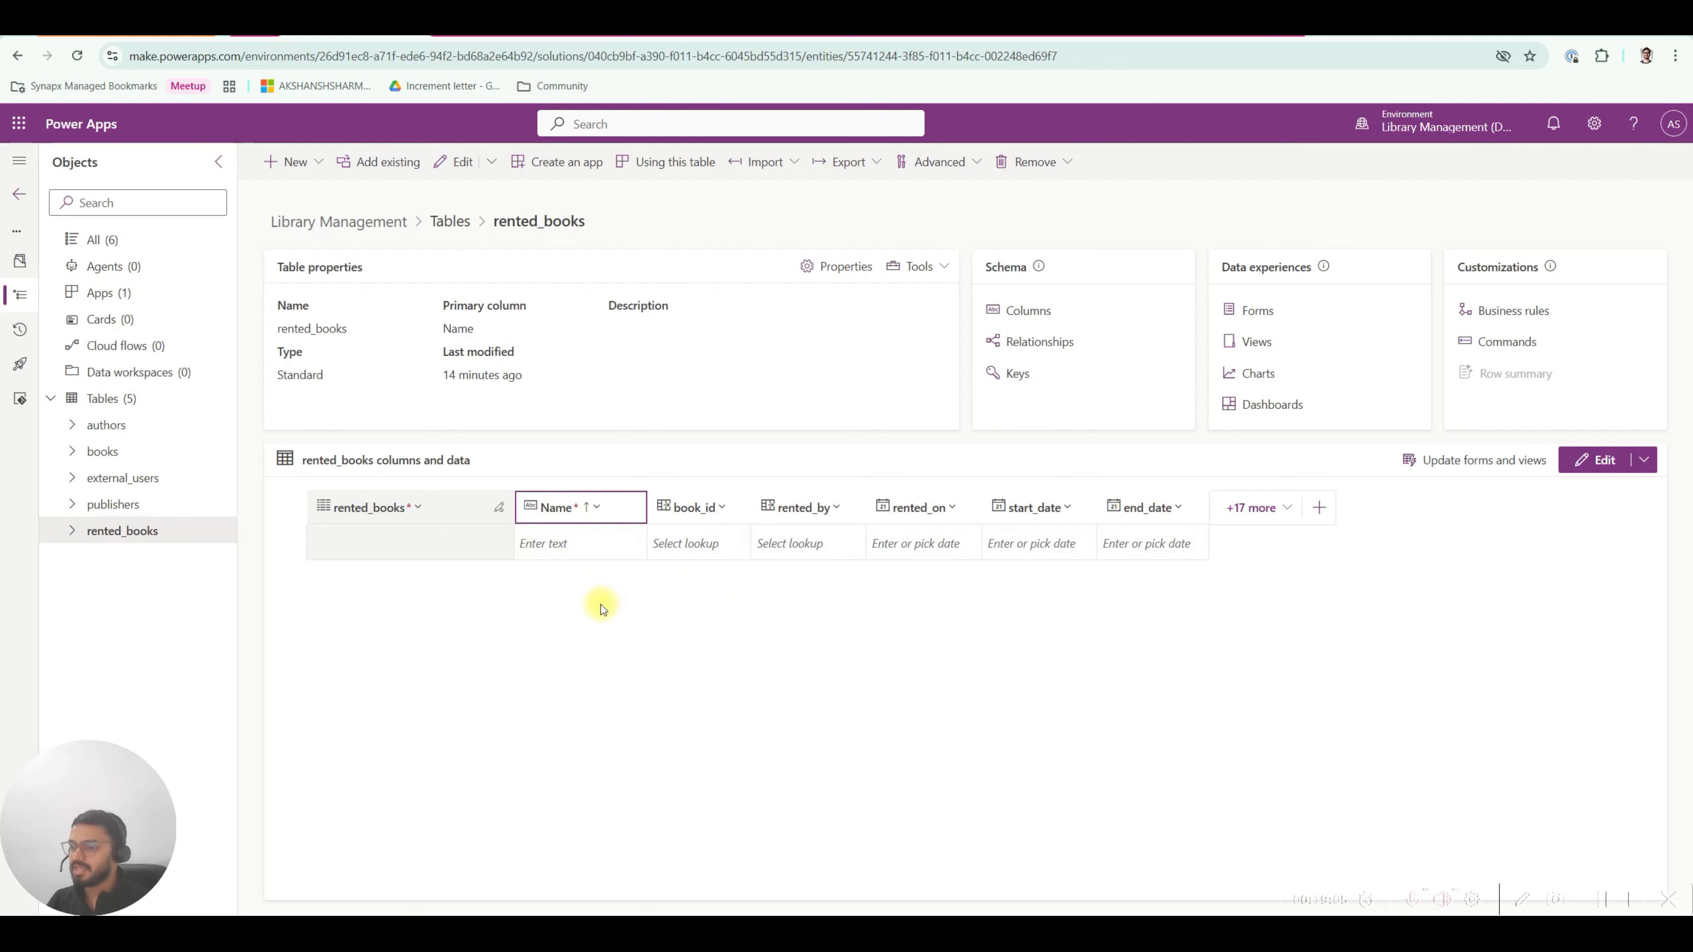
left_click(76, 56)
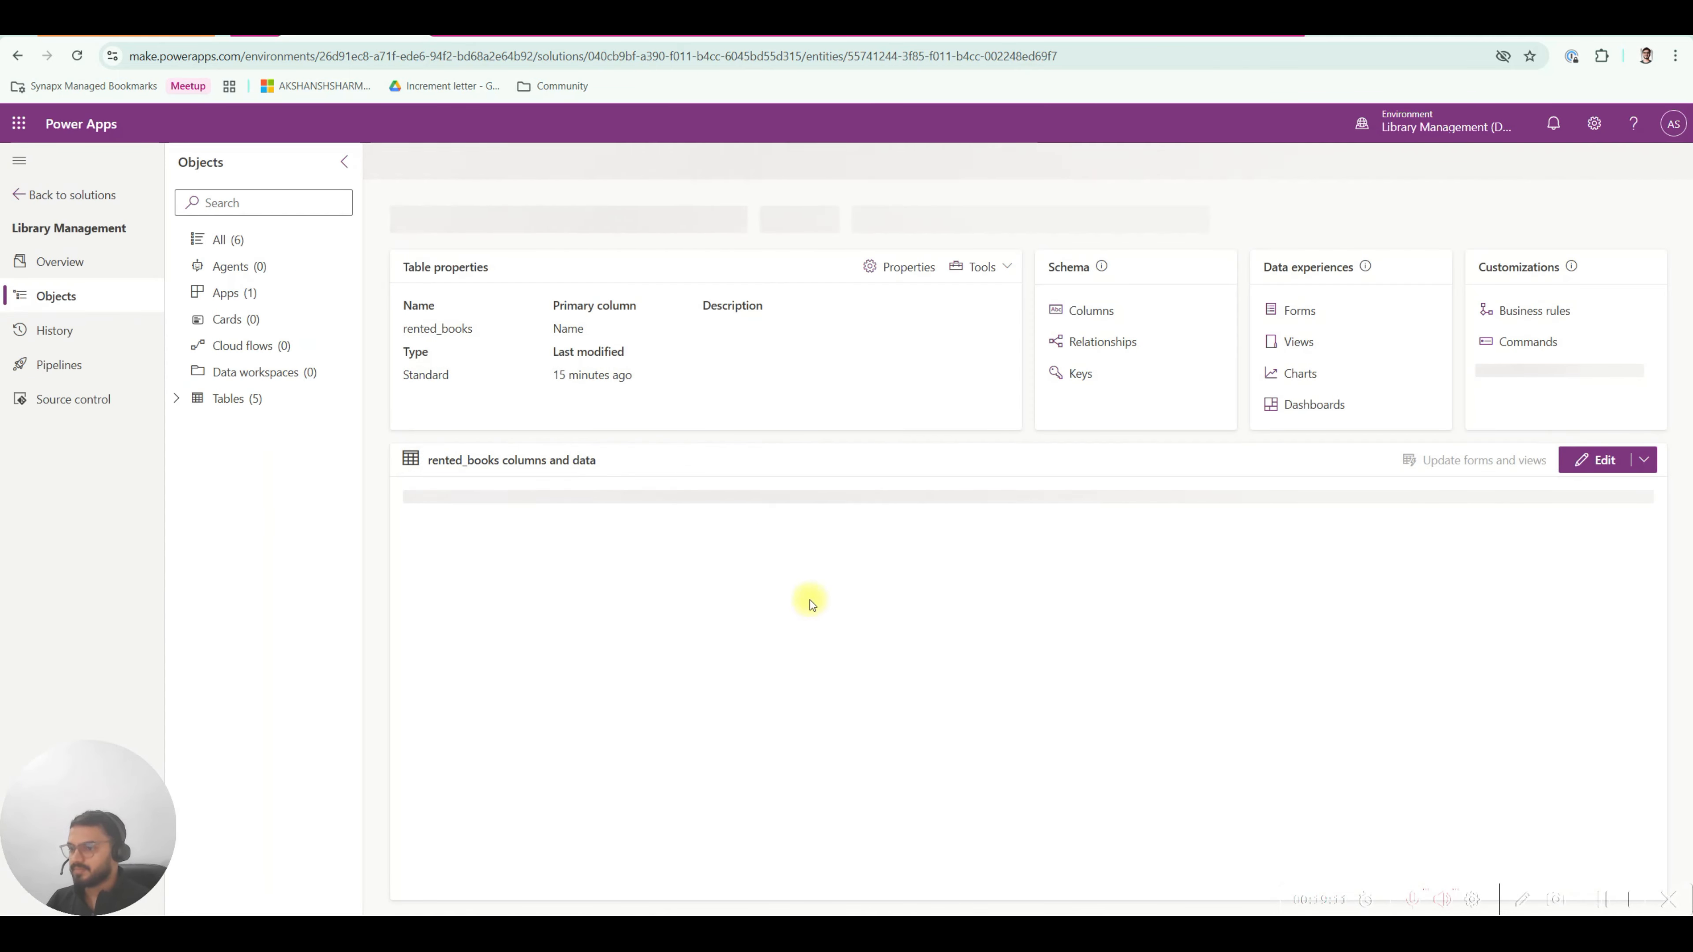
left_click(18, 160)
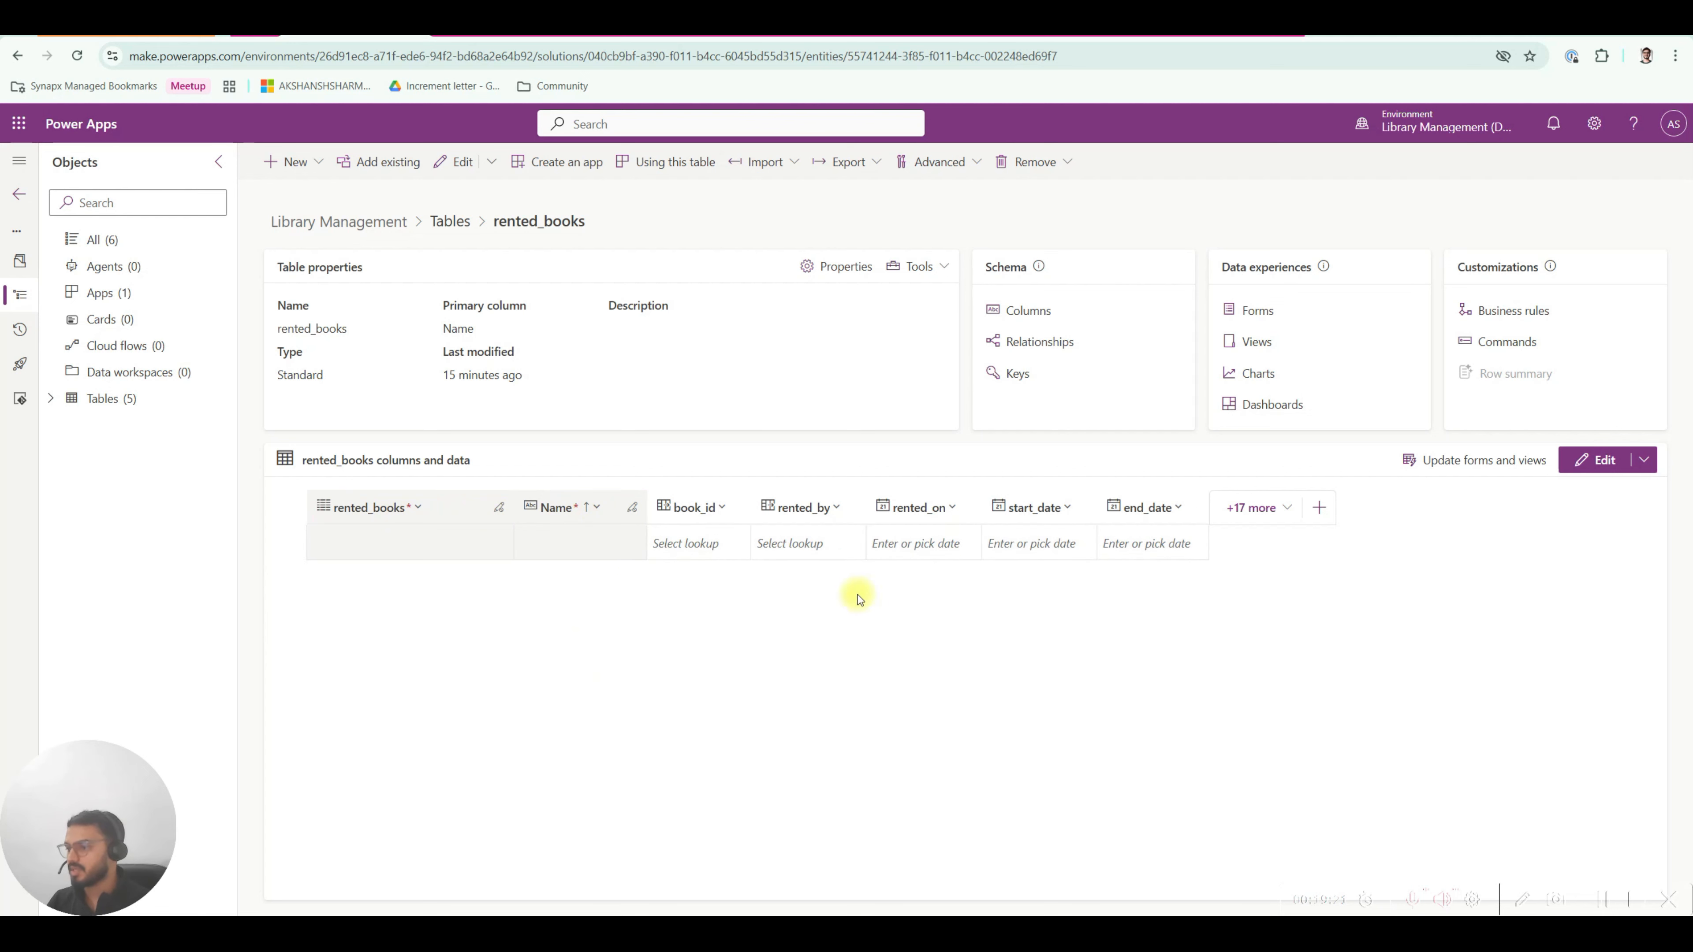
Expand Tables (5), glance at publishers, then open the authors table.
left_click(67, 400)
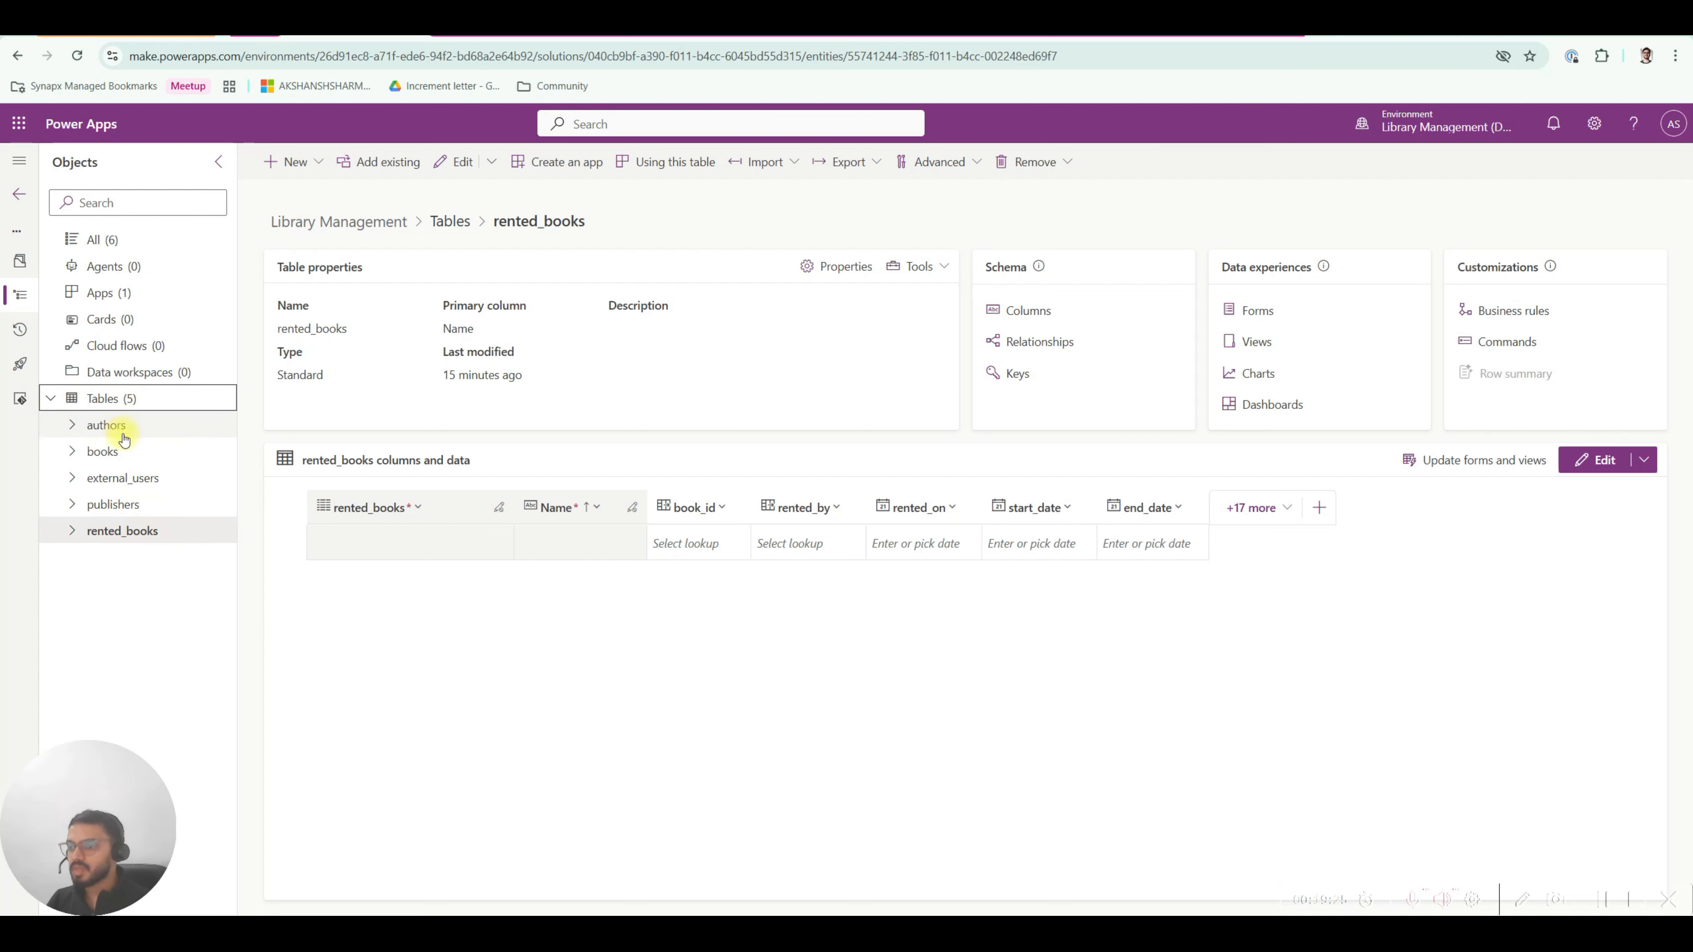
left_click(115, 506)
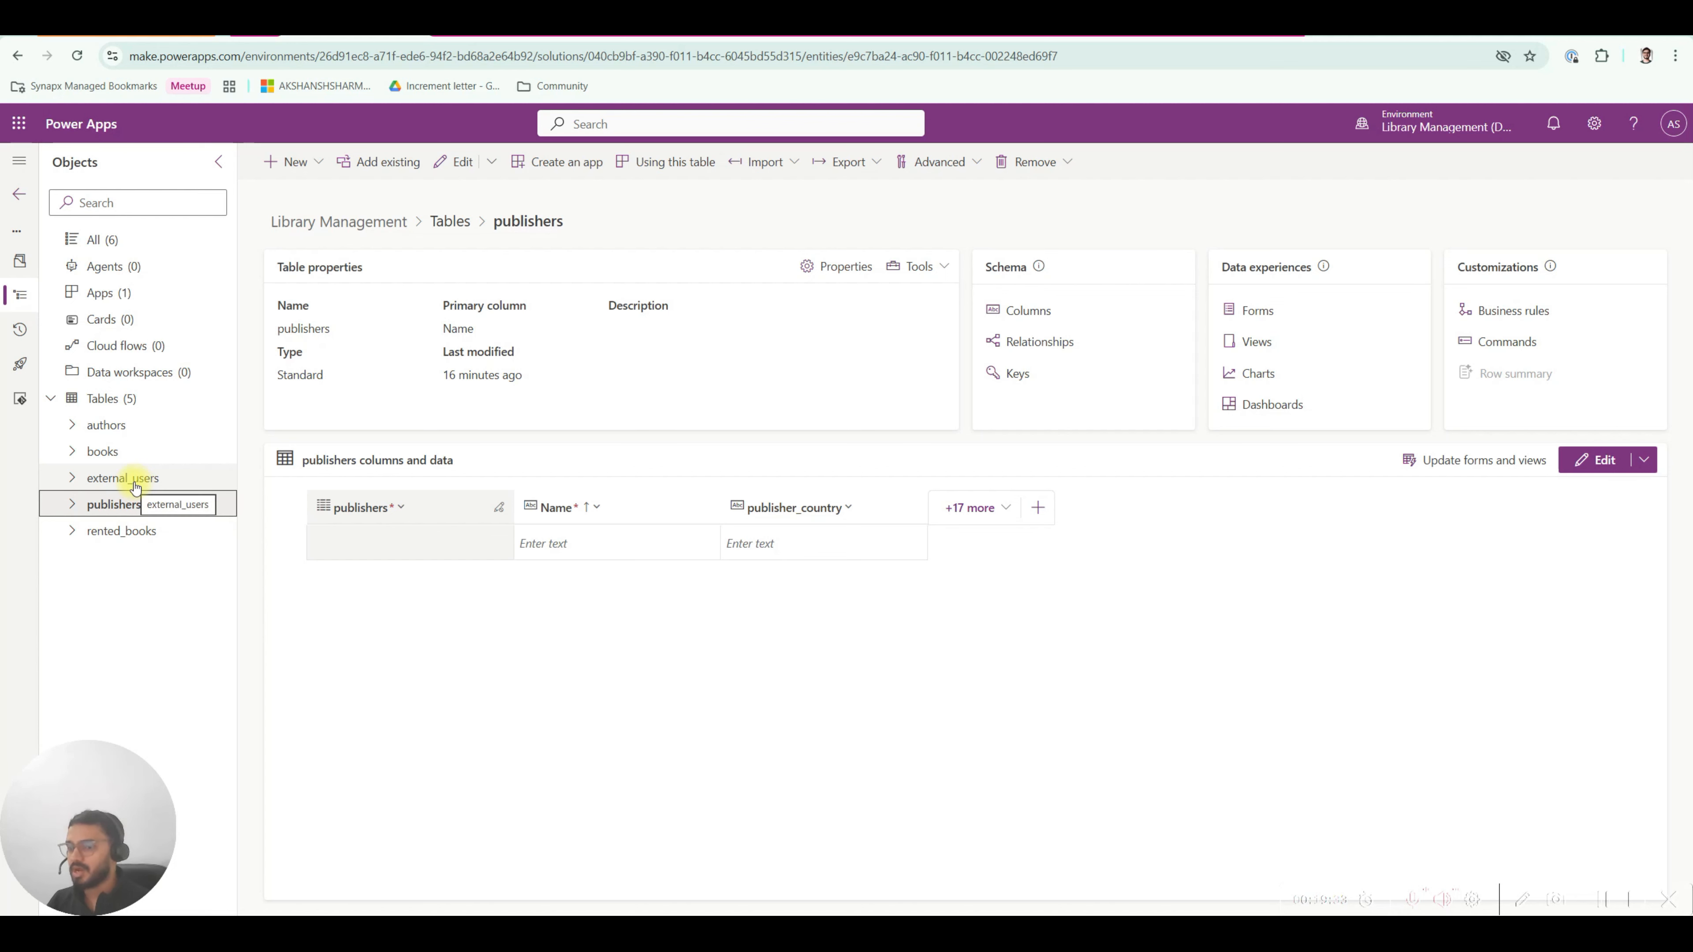
left_click(113, 424)
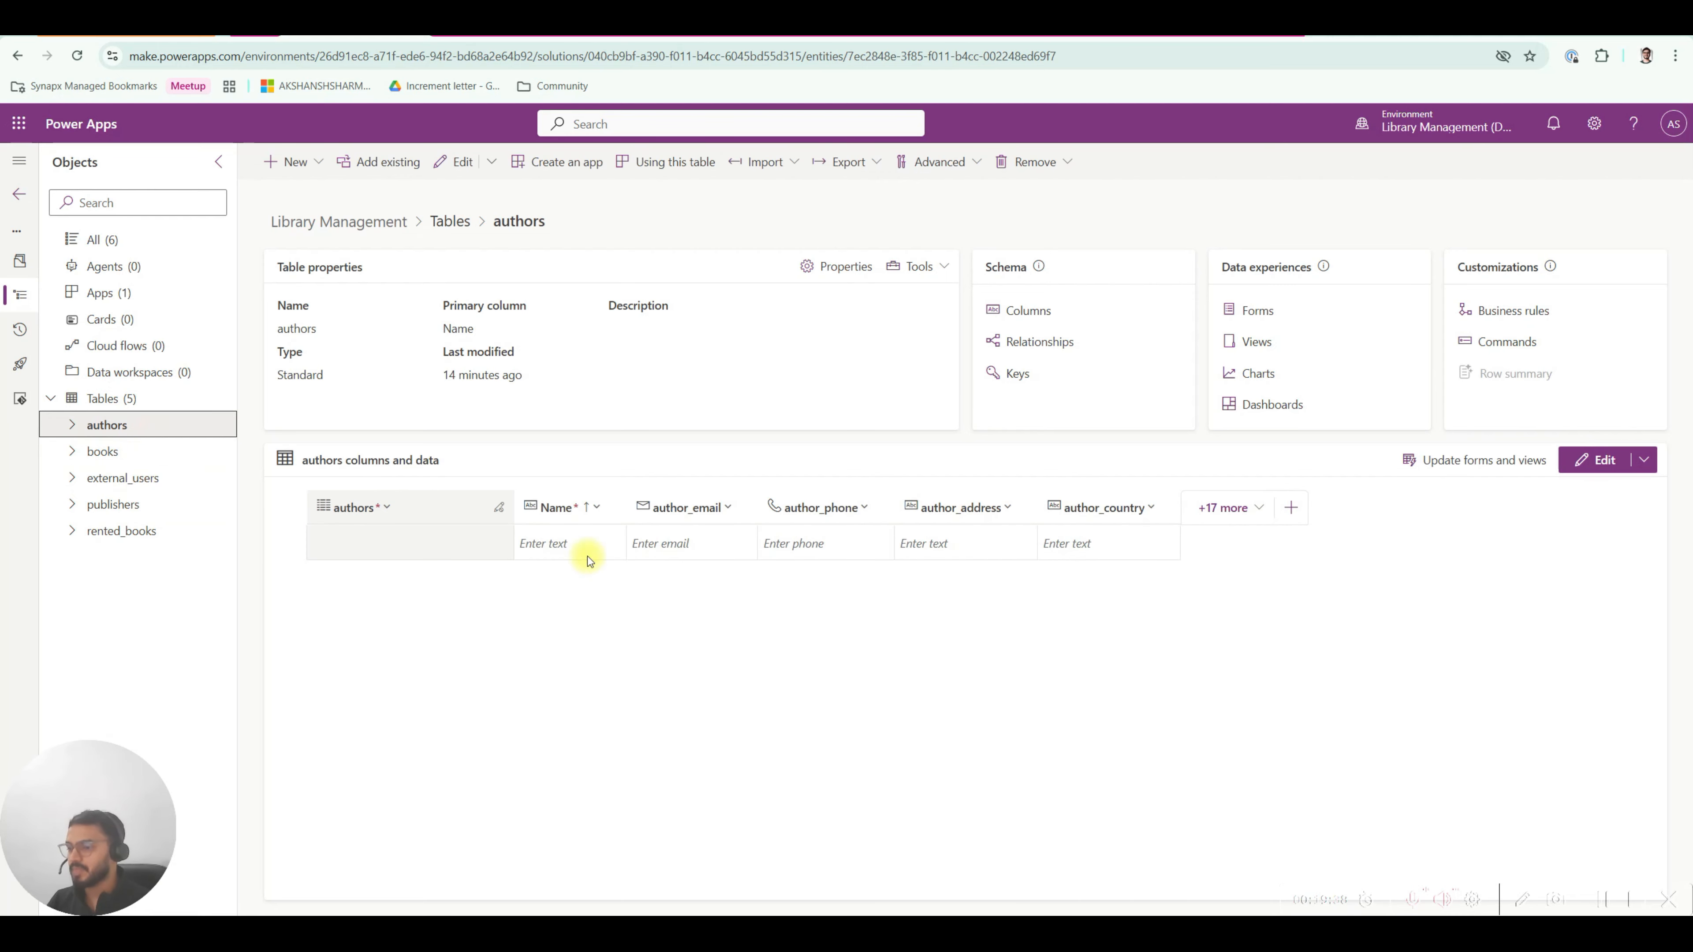
Add a new author row with the author's full name and widen the Name and ID columns.
left_click(539, 547)
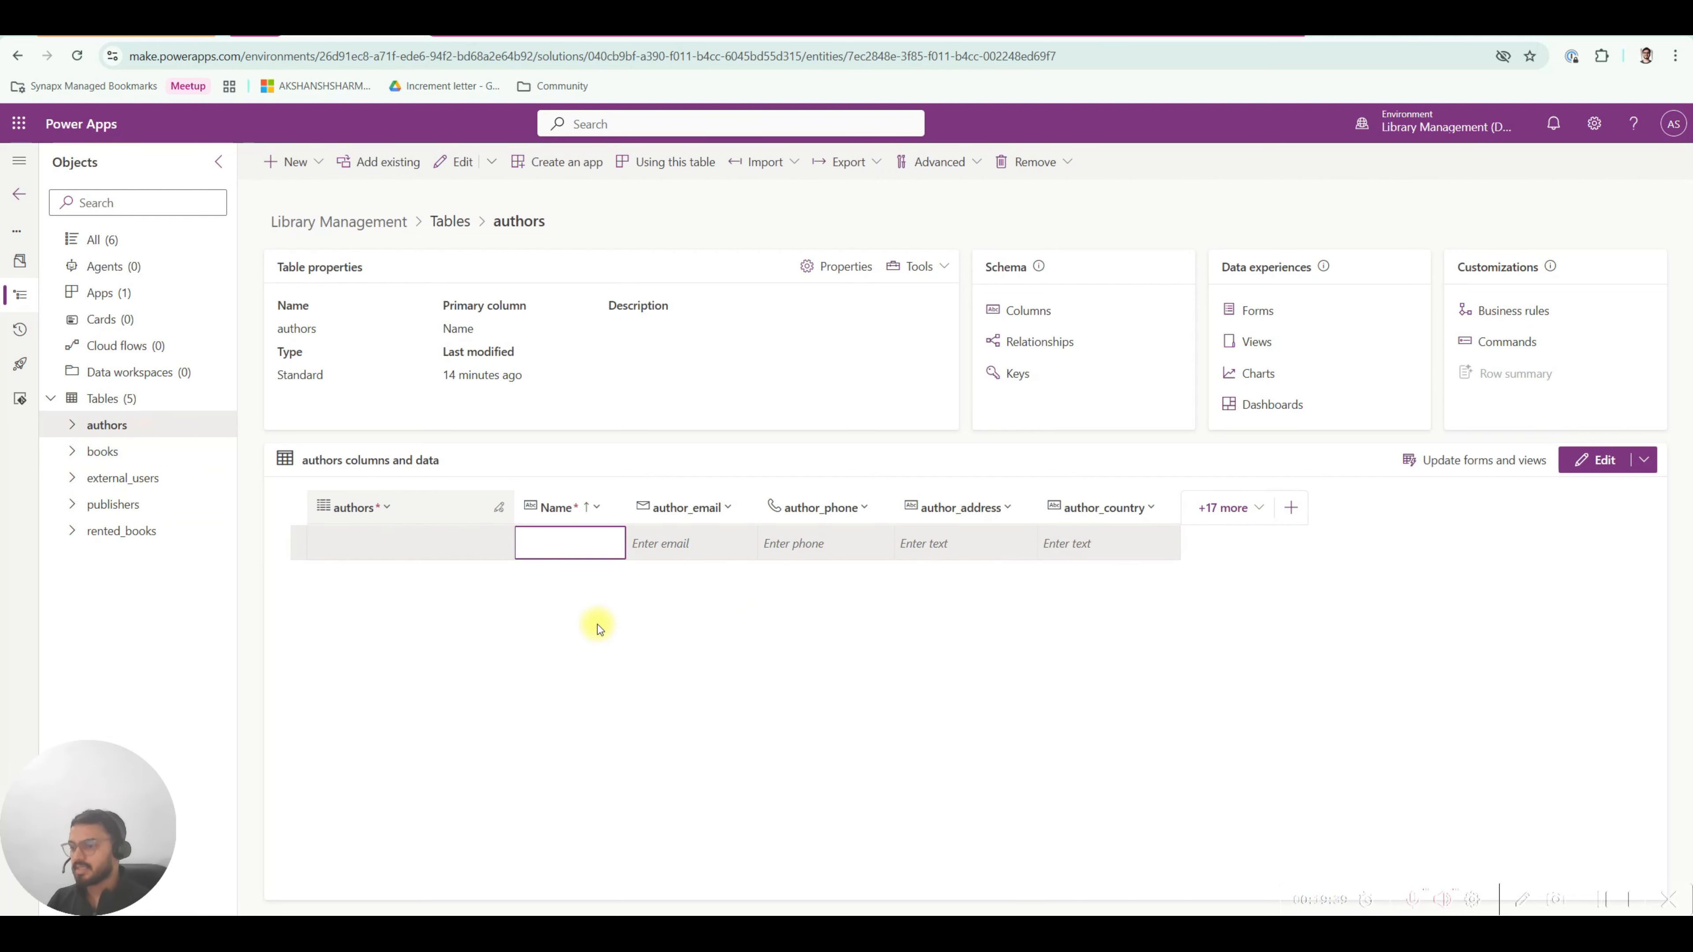
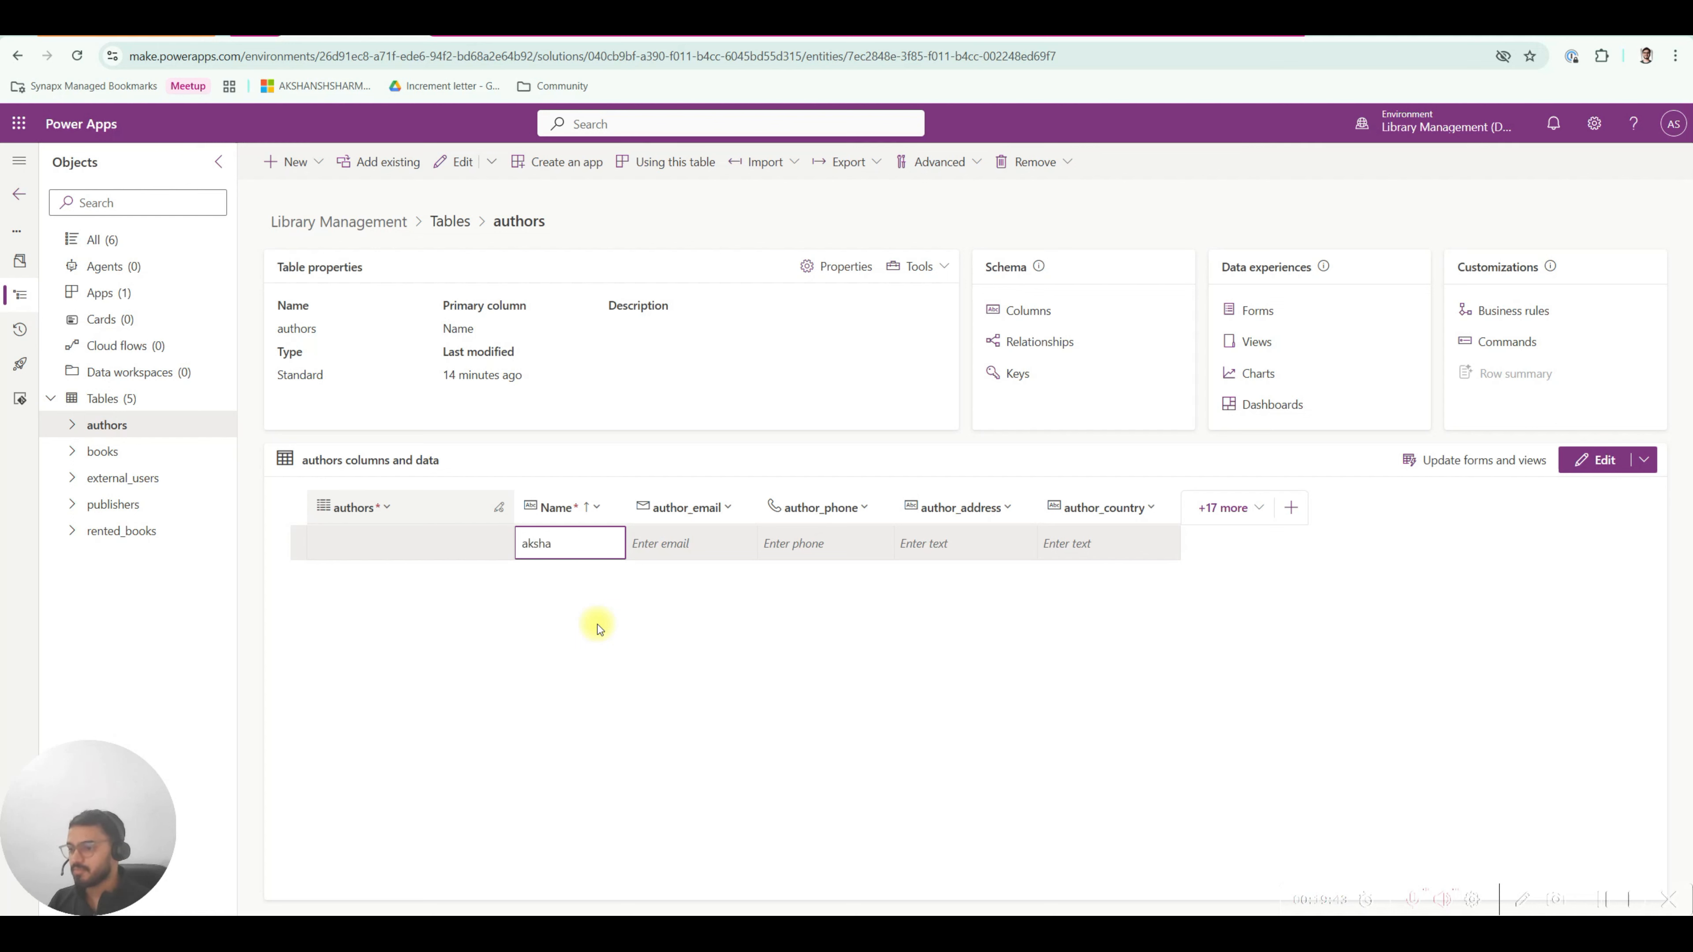
key("Return")
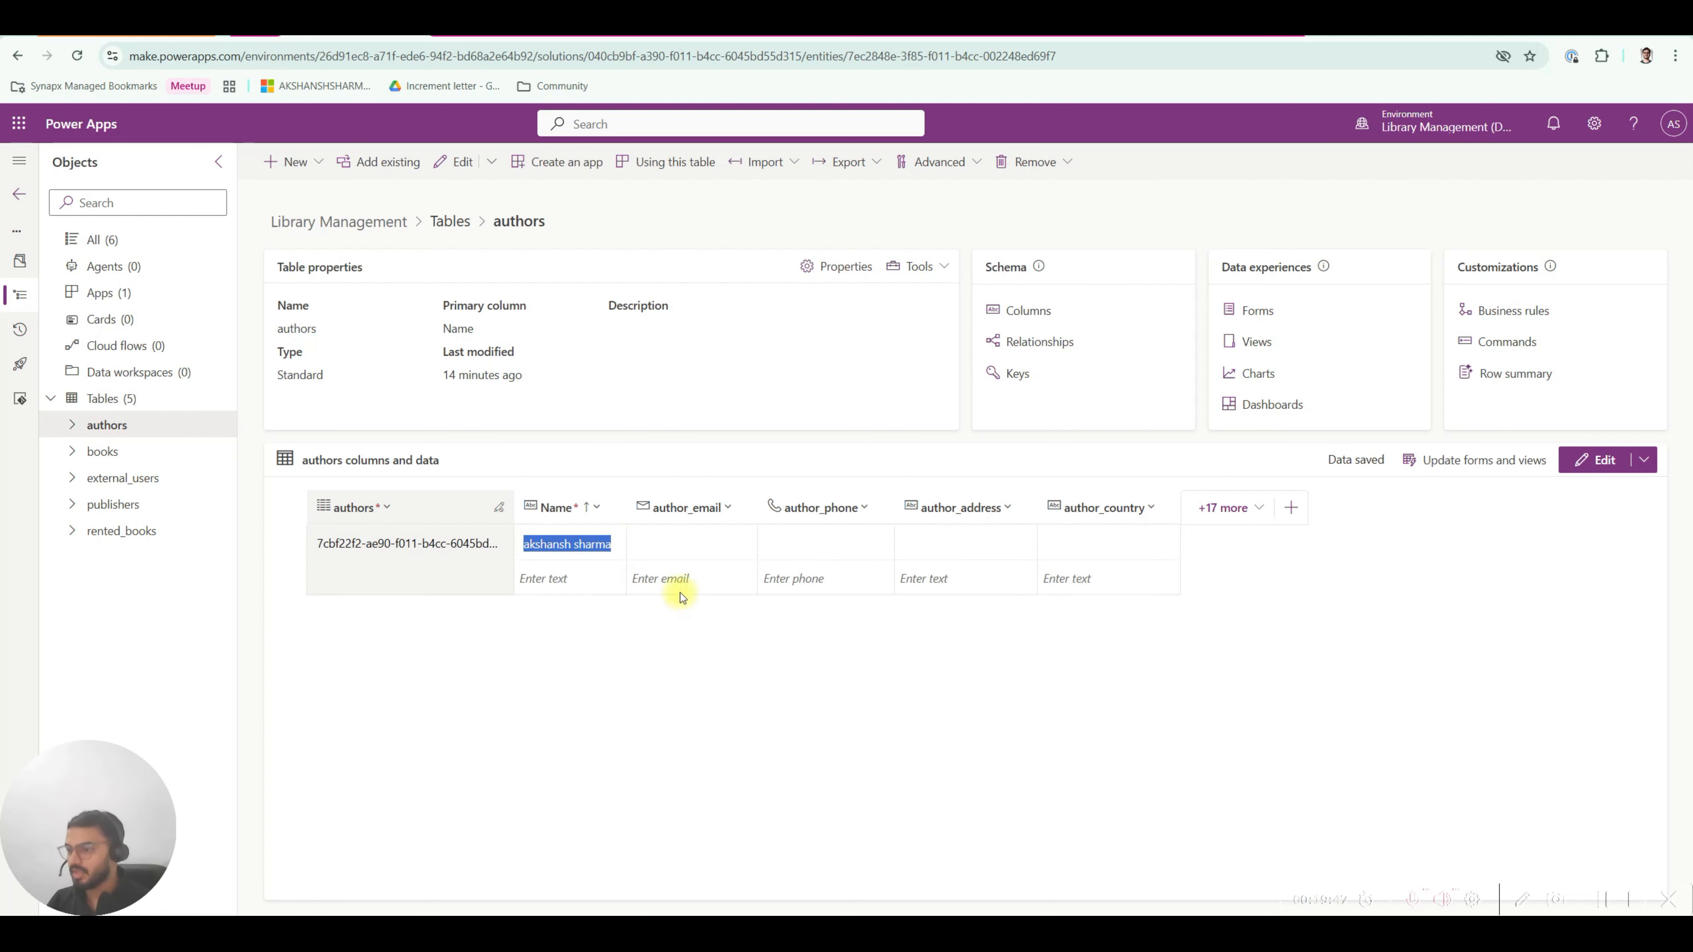
left_click_drag(625, 507, 660, 507)
left_click_drag(512, 507, 573, 507)
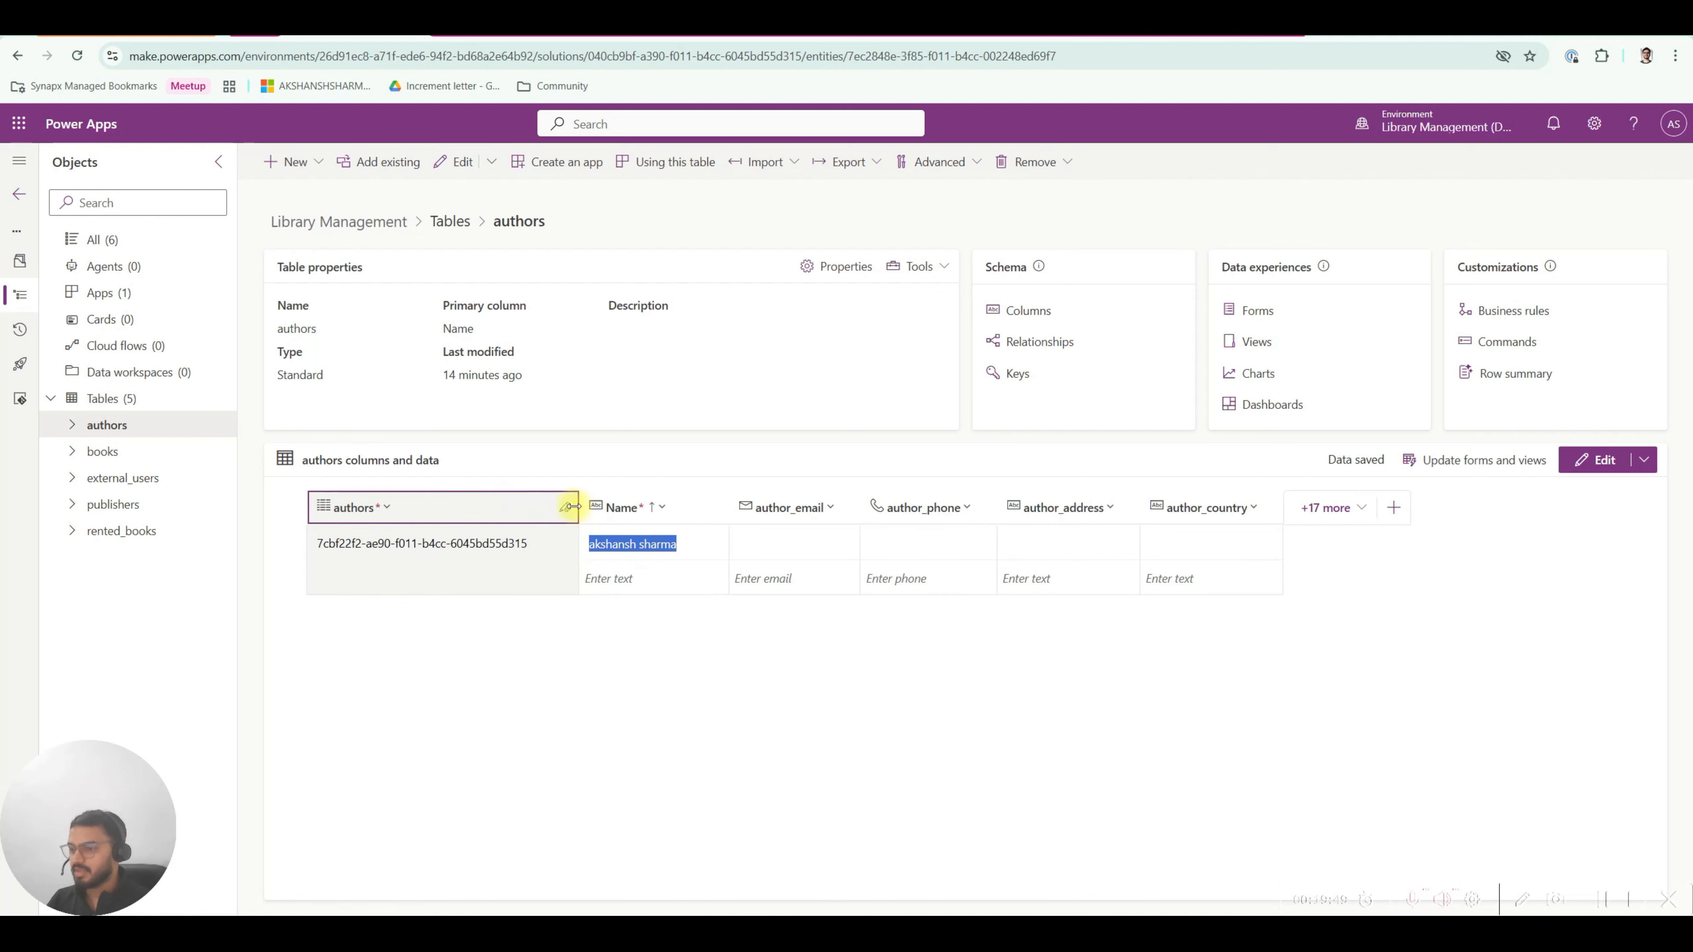
Fill in the author's email and phone number and widen the author_email column.
left_click(759, 544)
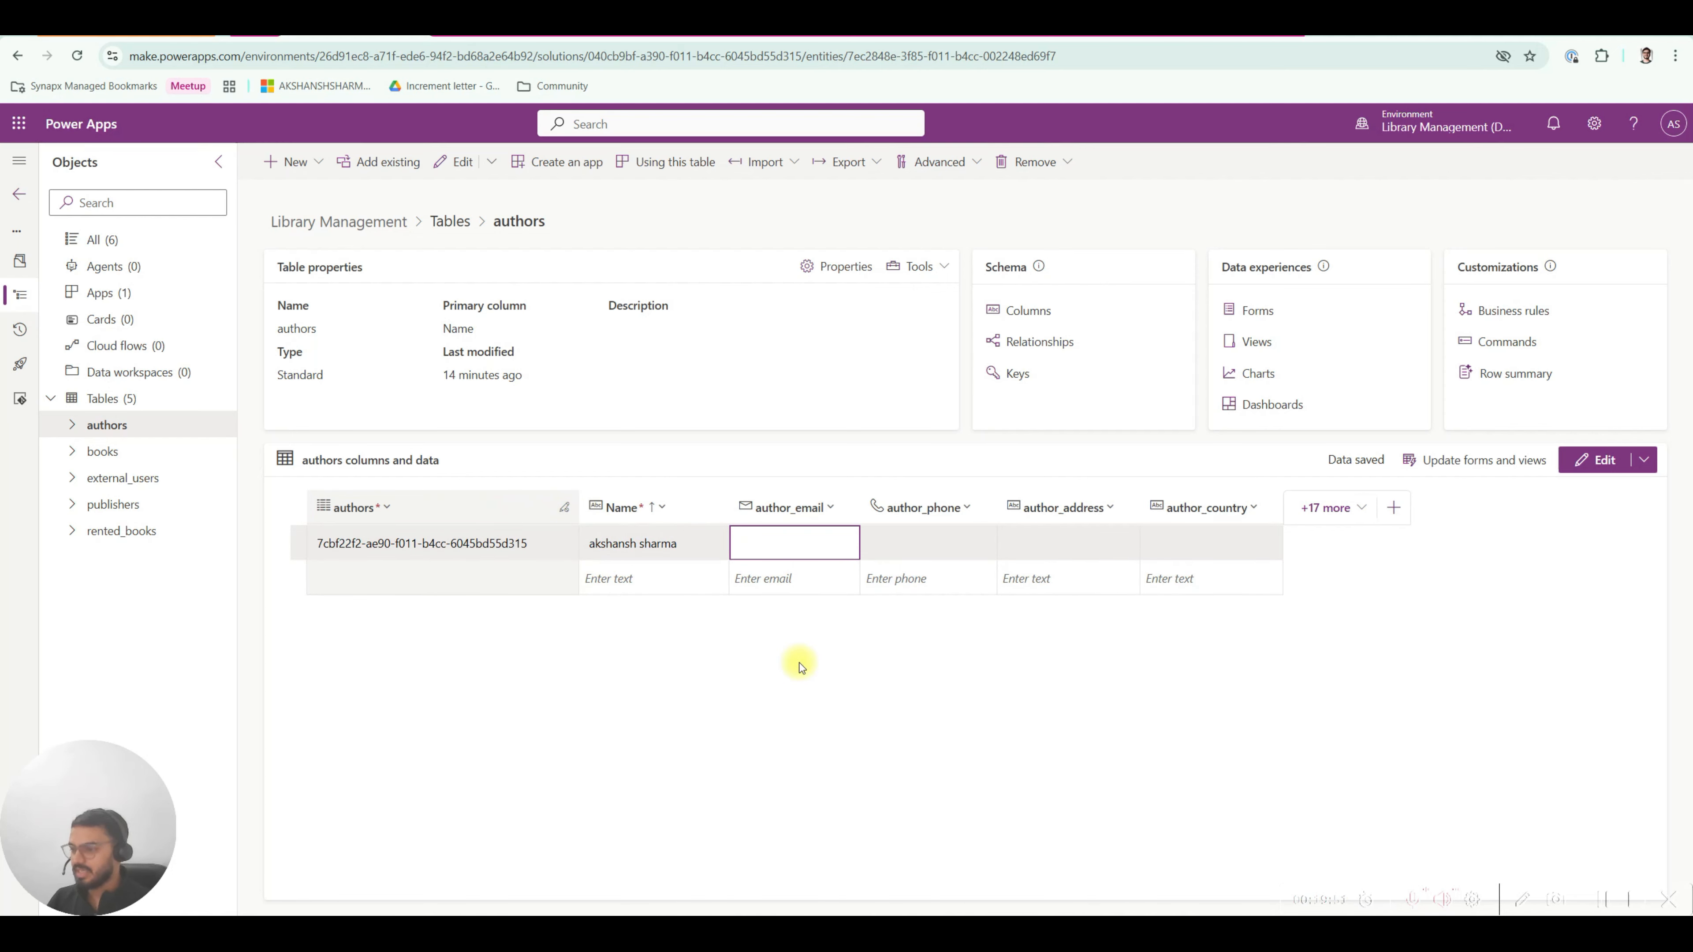
type("shansh.com")
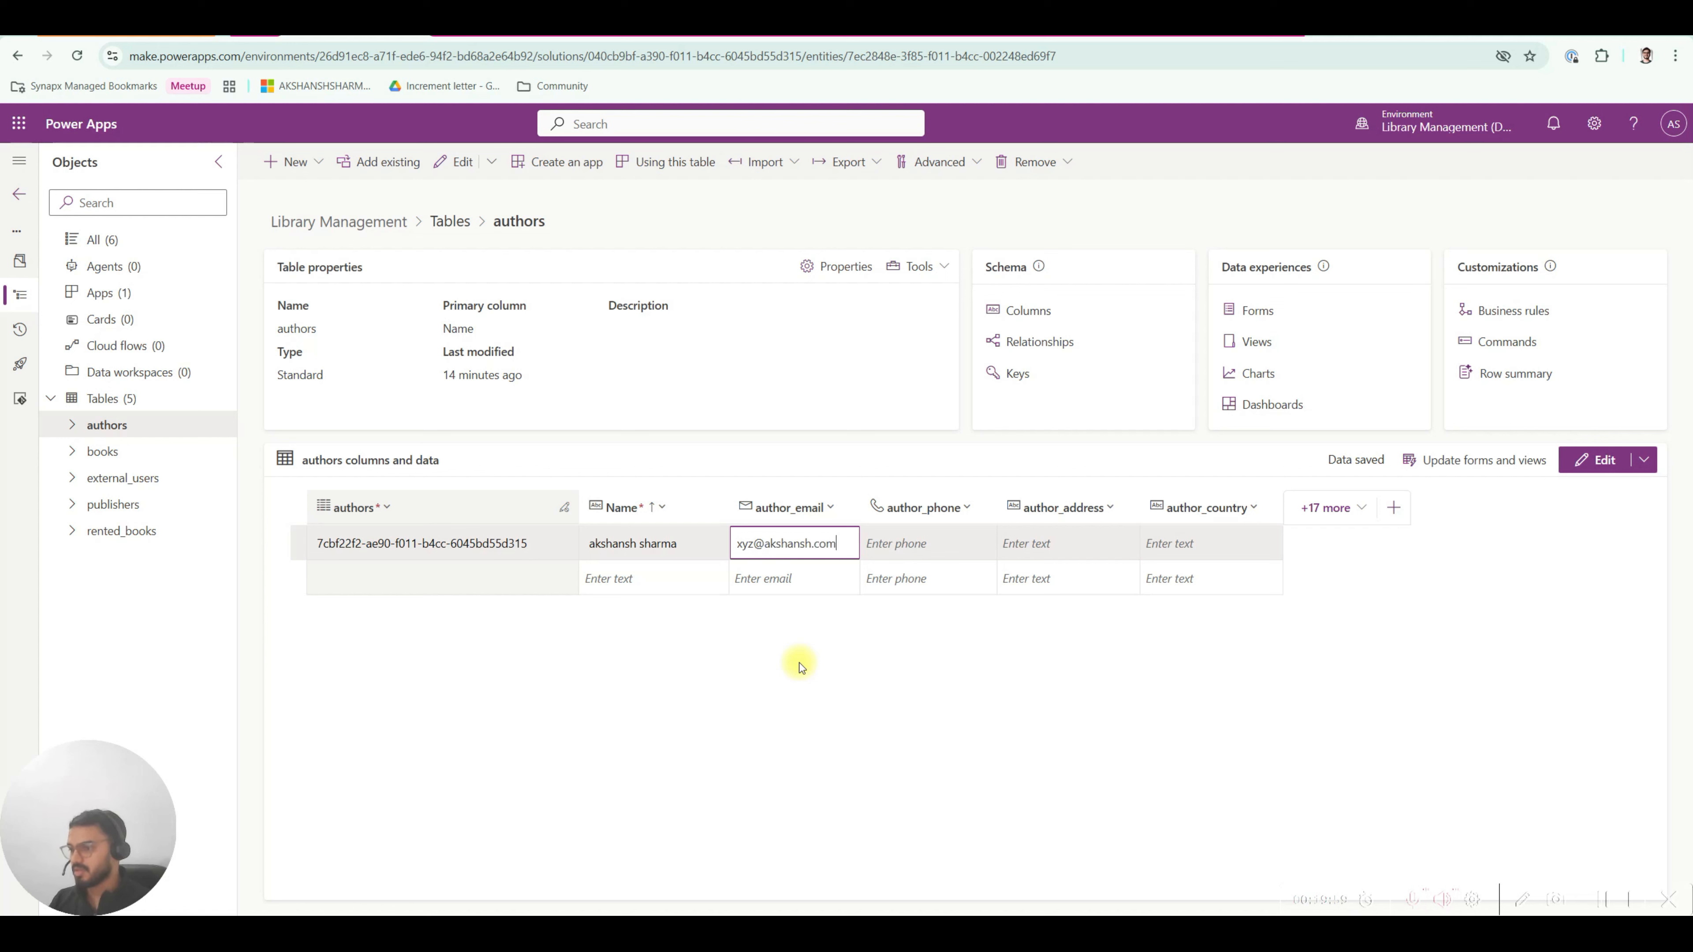
left_click(799, 662)
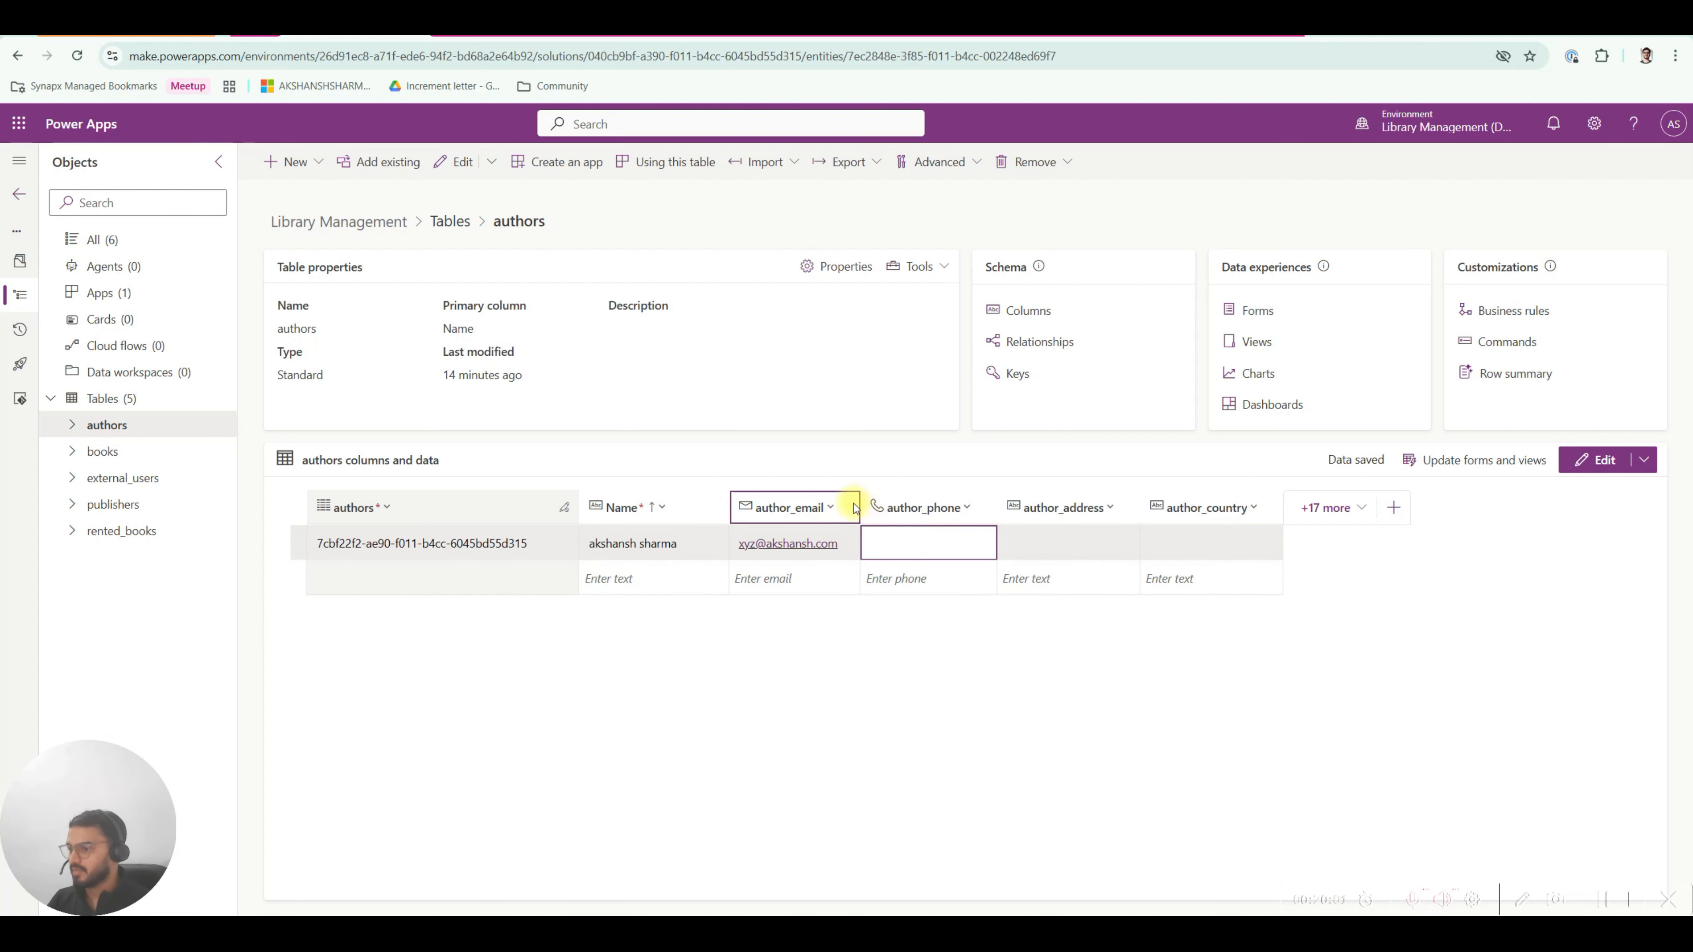
left_click_drag(859, 507, 891, 507)
left_click(954, 544)
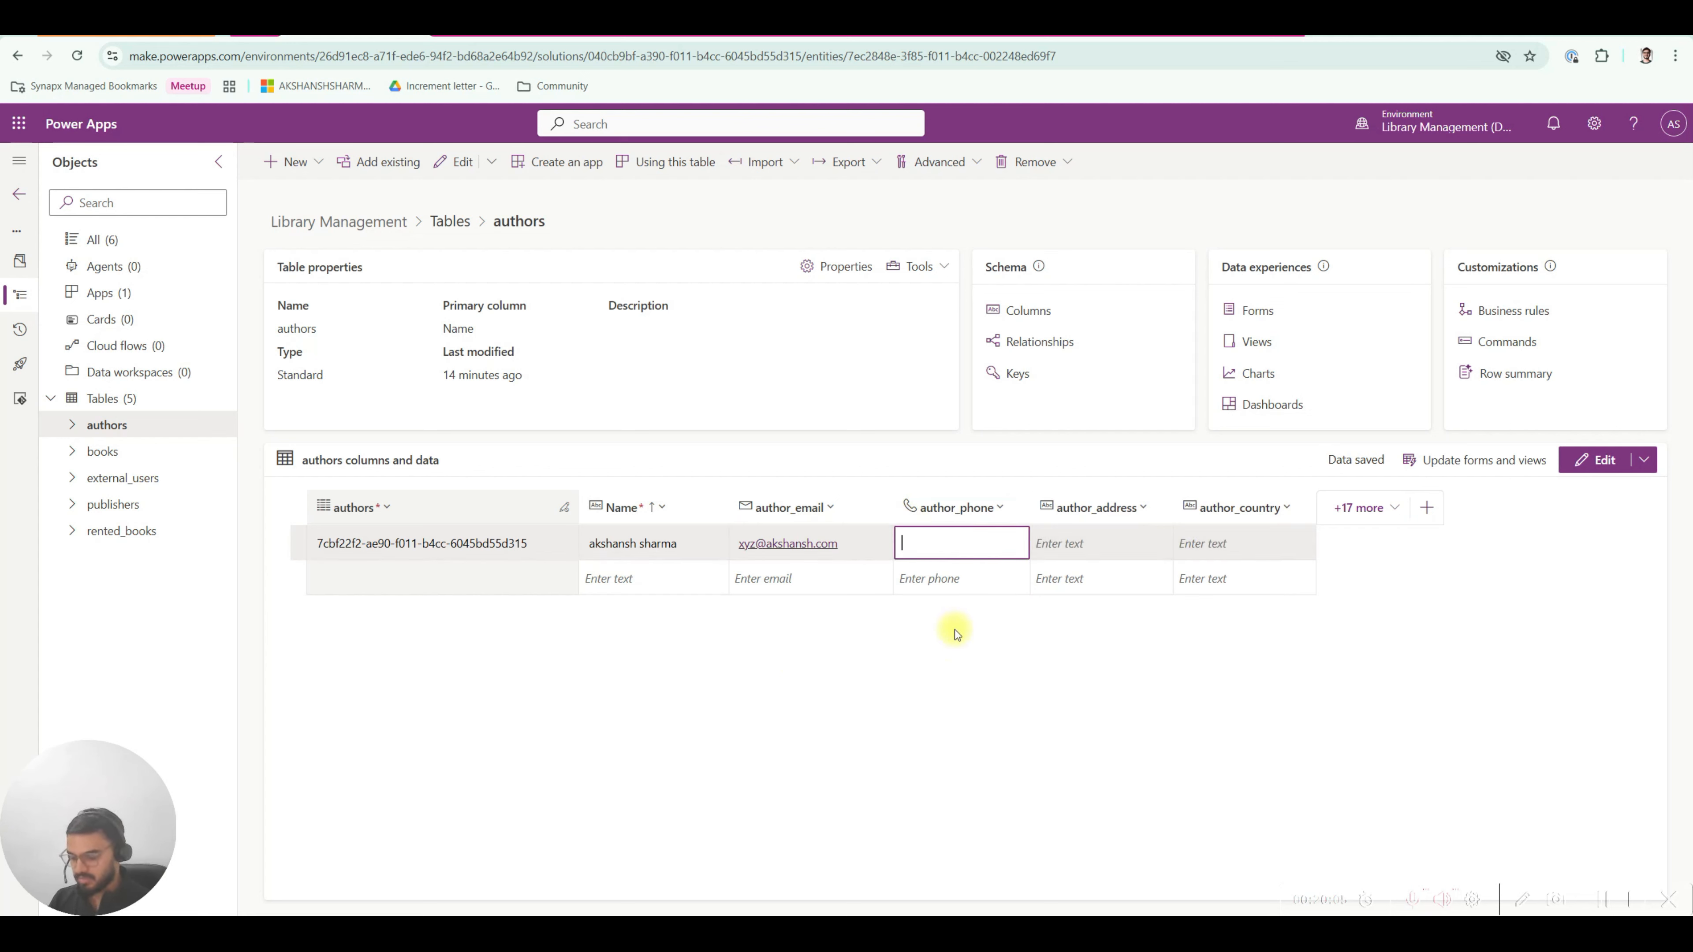
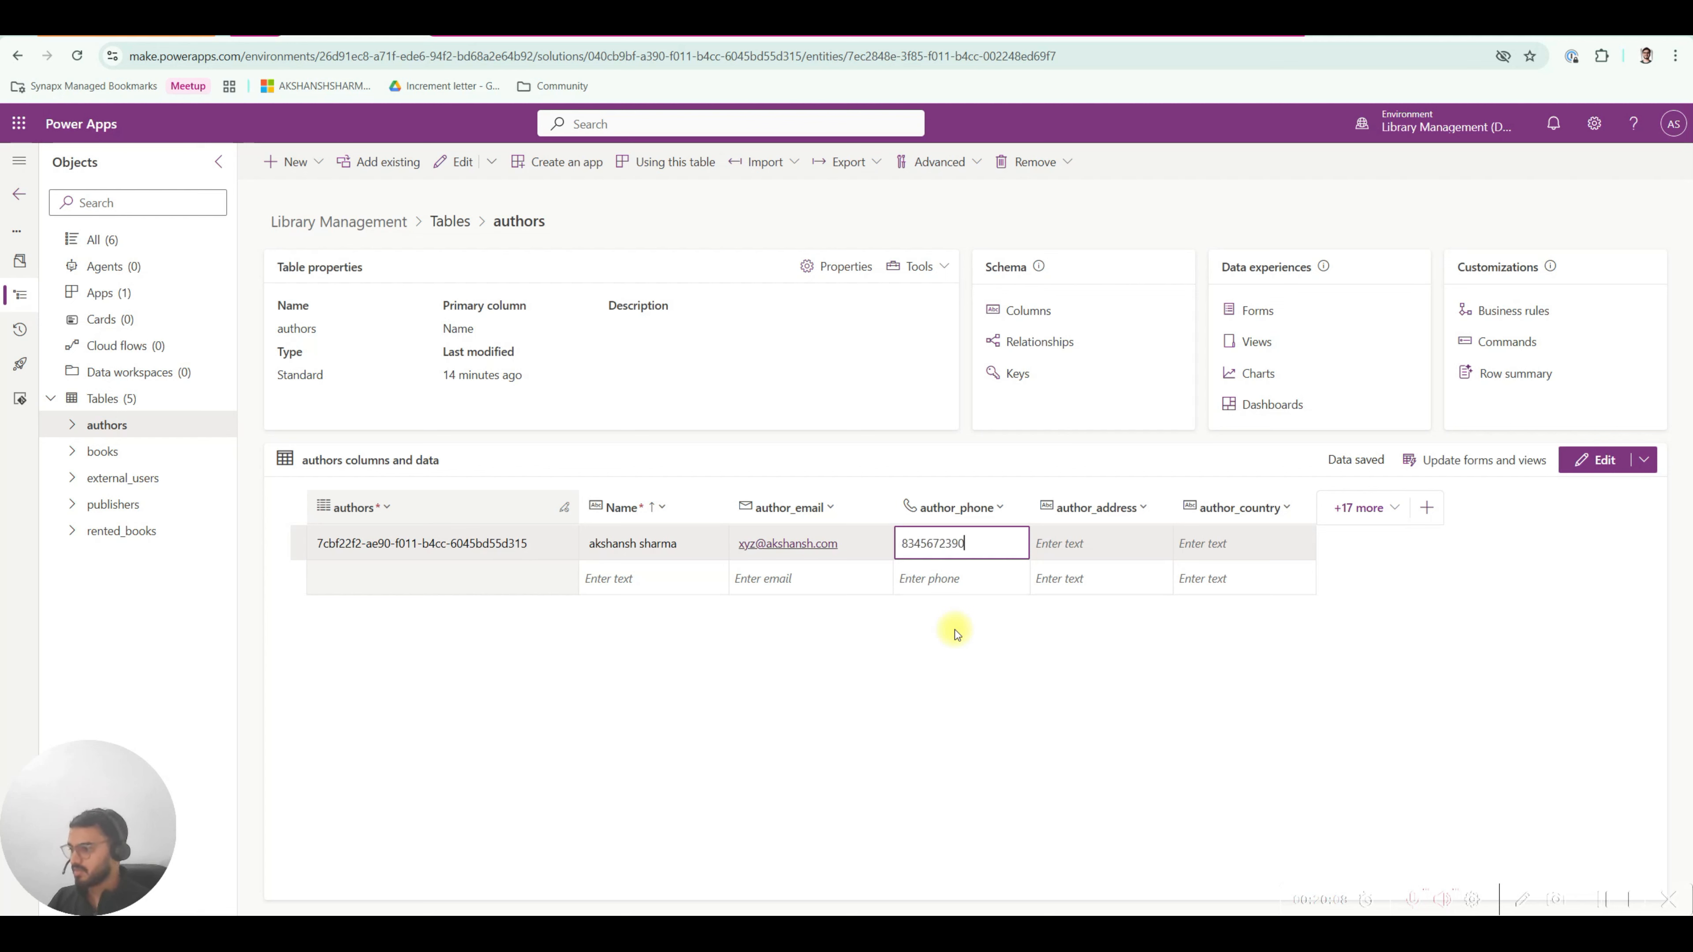
left_click(955, 630)
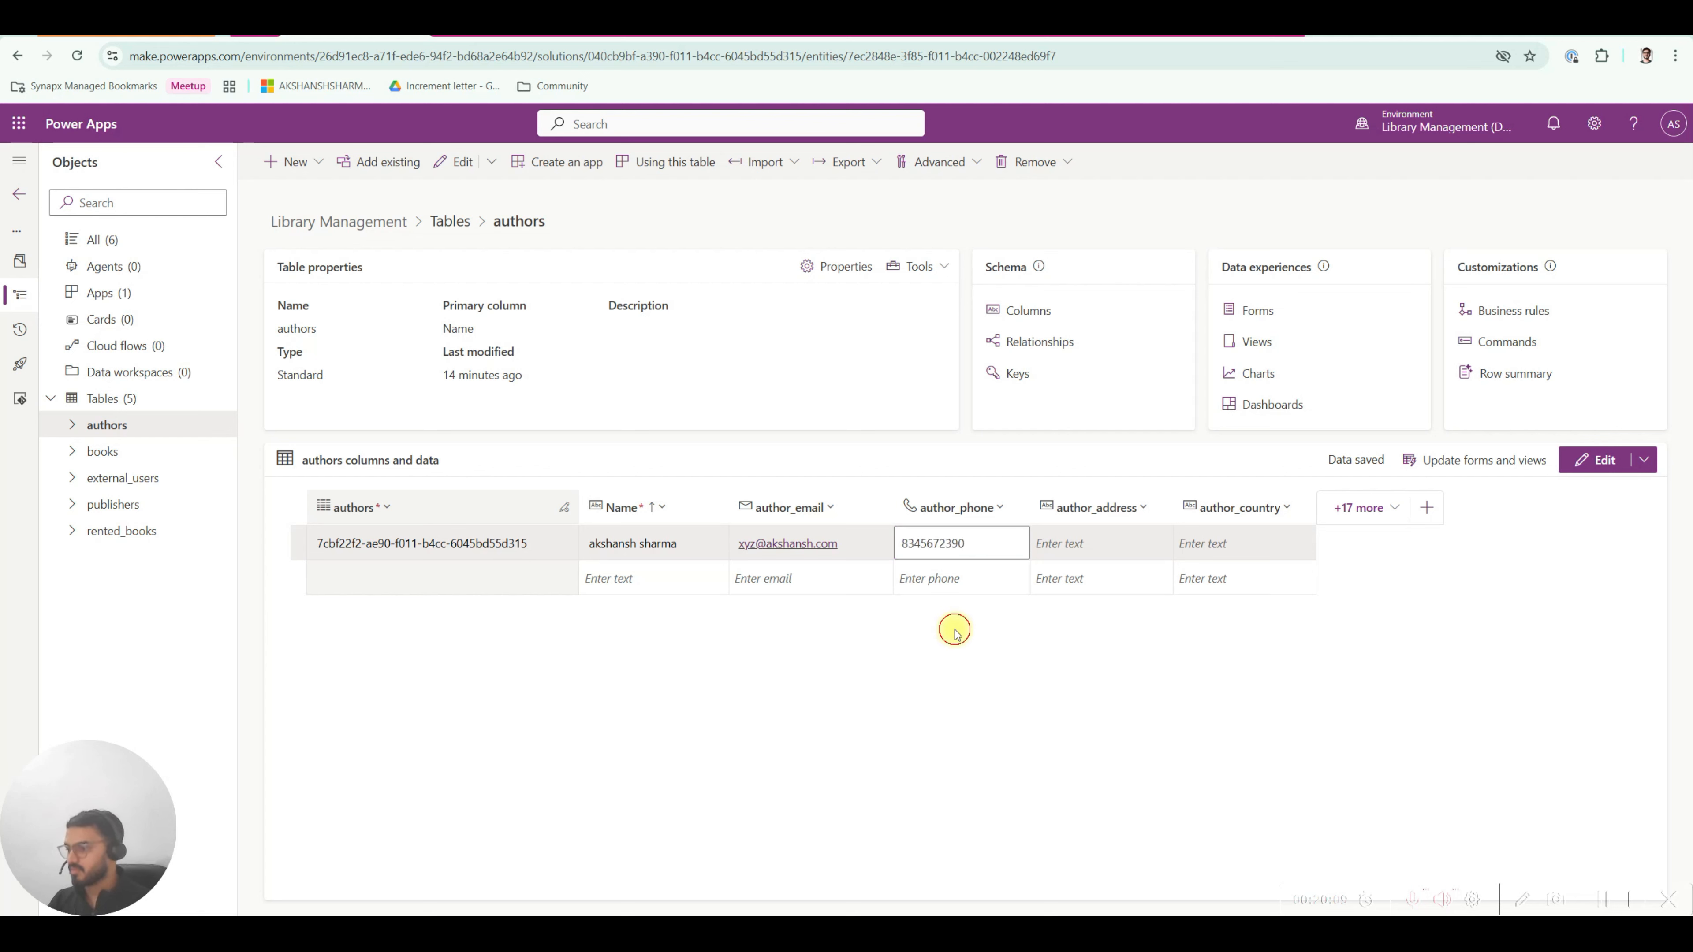
Enter the author's address and set author_country to india.
left_click(1076, 543)
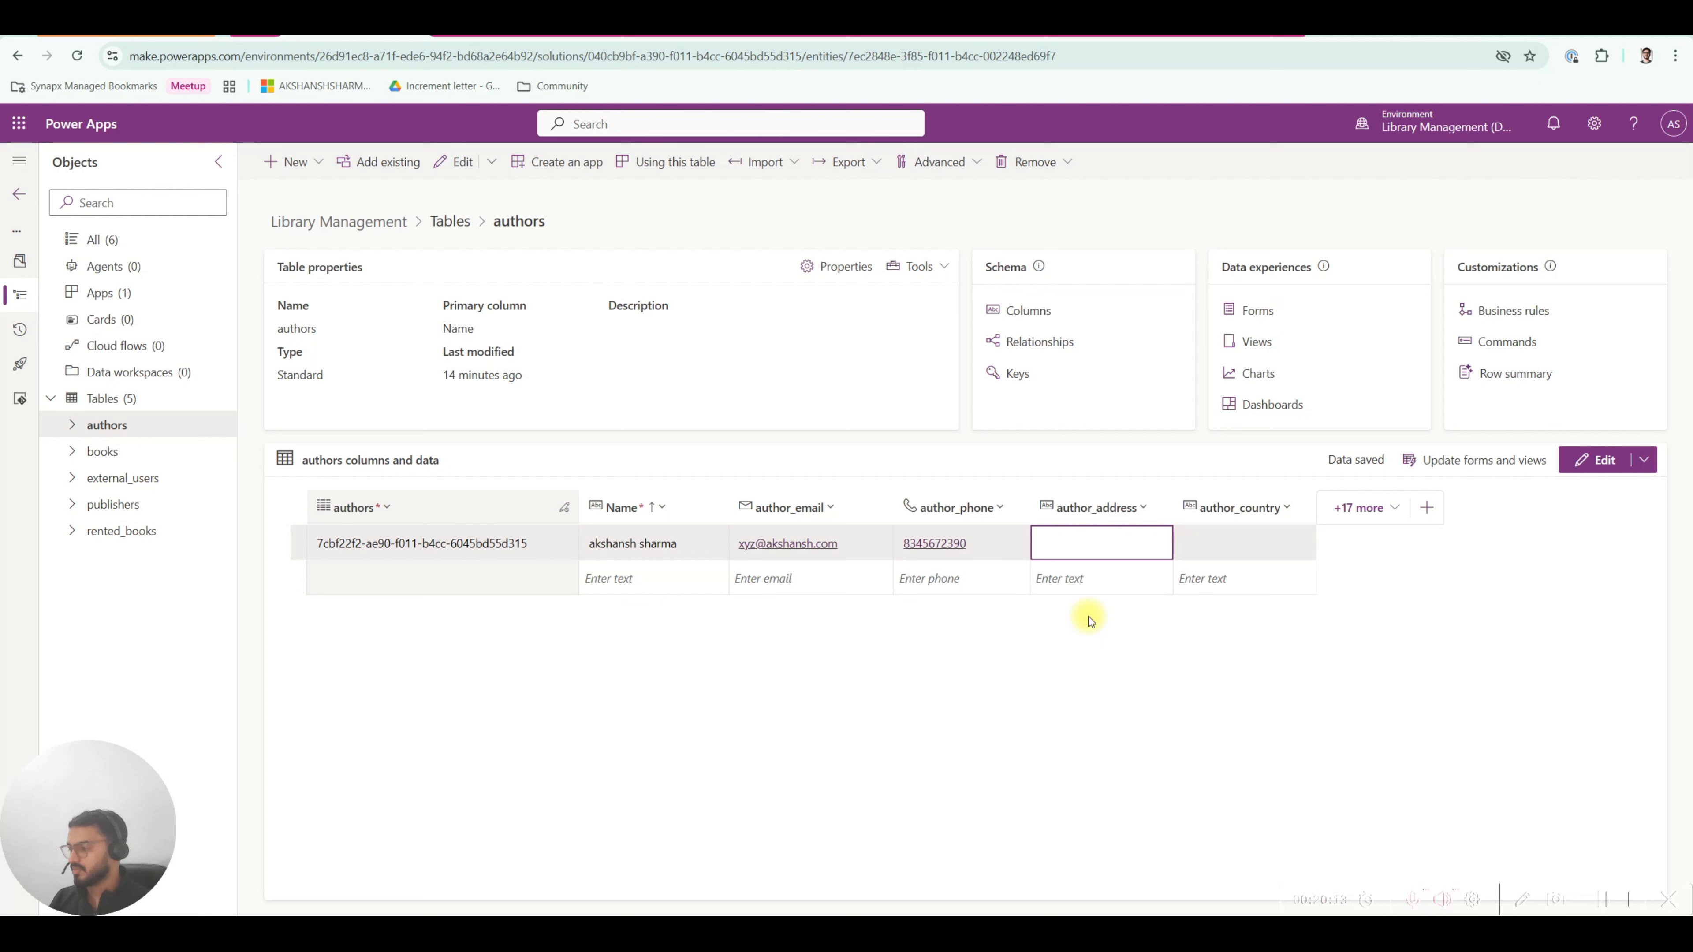
type("savcg")
key("BackSpace")
key("BackSpace")
key("BackSpace")
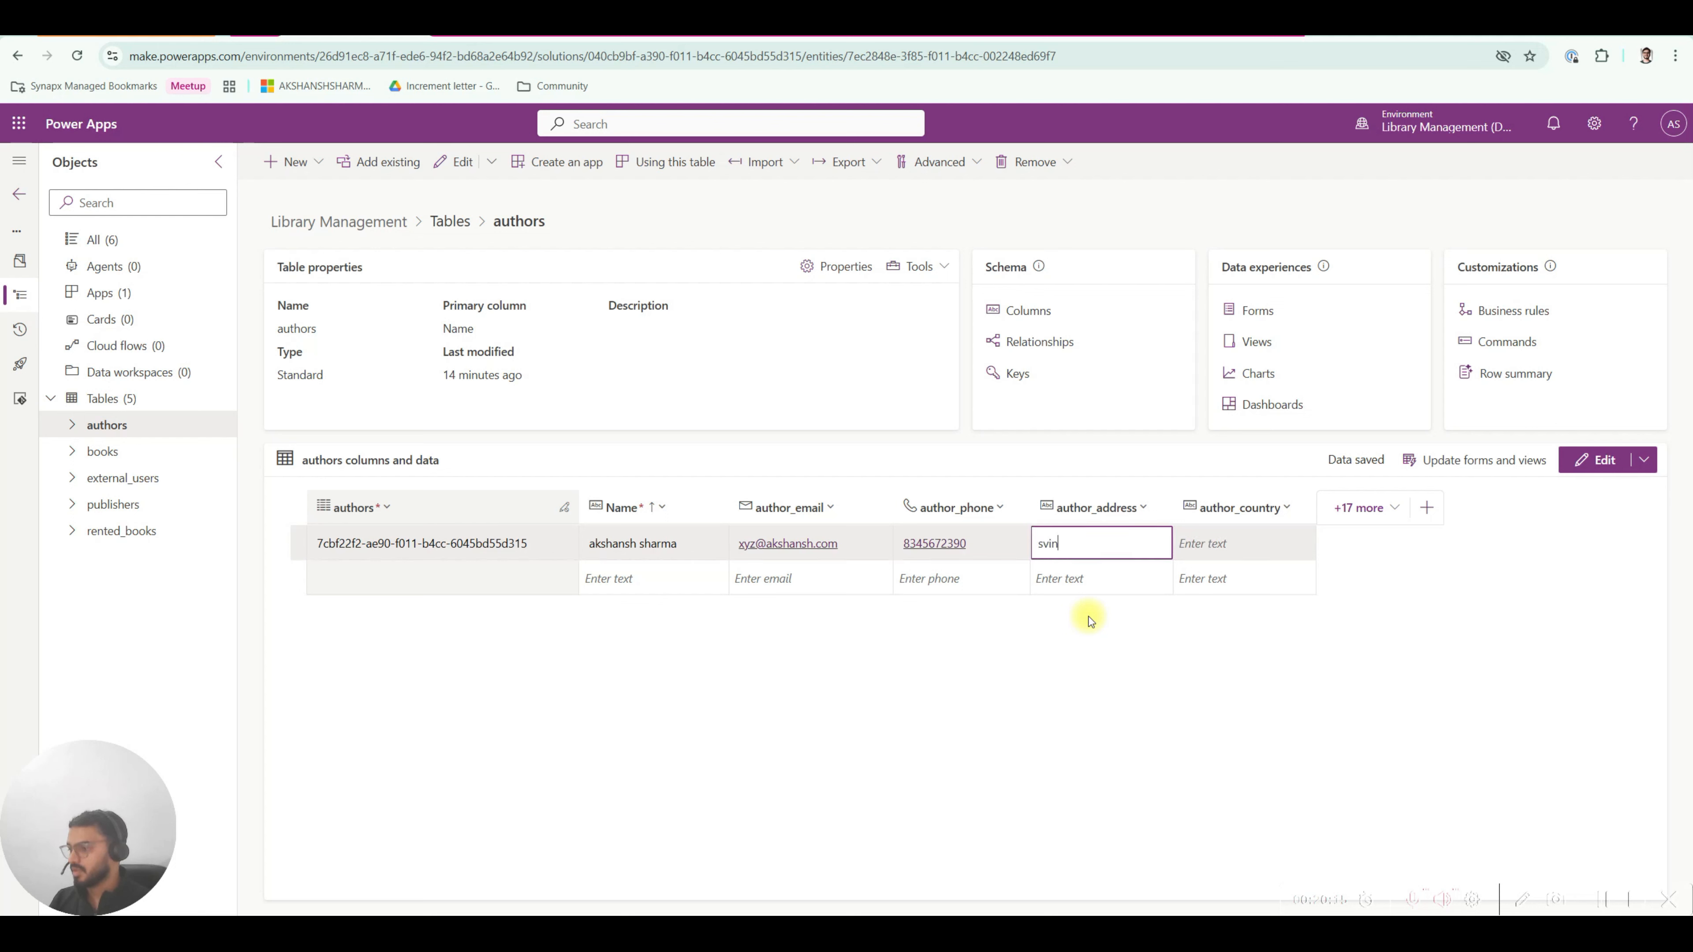
type("vc")
key("BackSpace")
type("ing the workld")
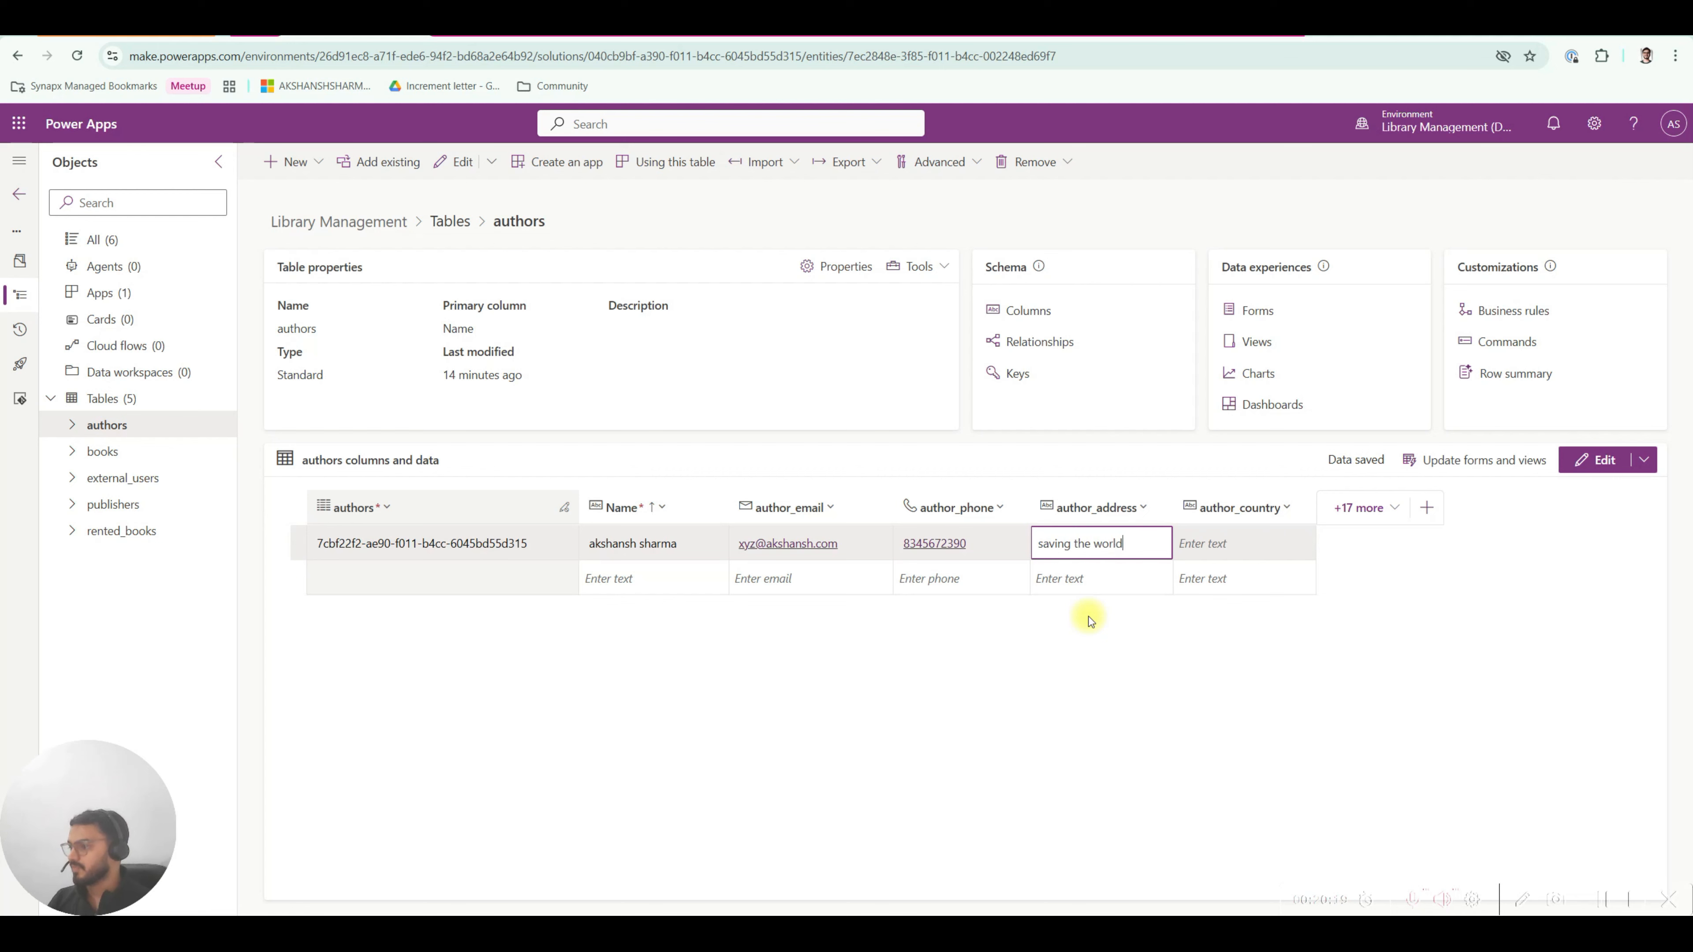
left_click(1241, 542)
type("india")
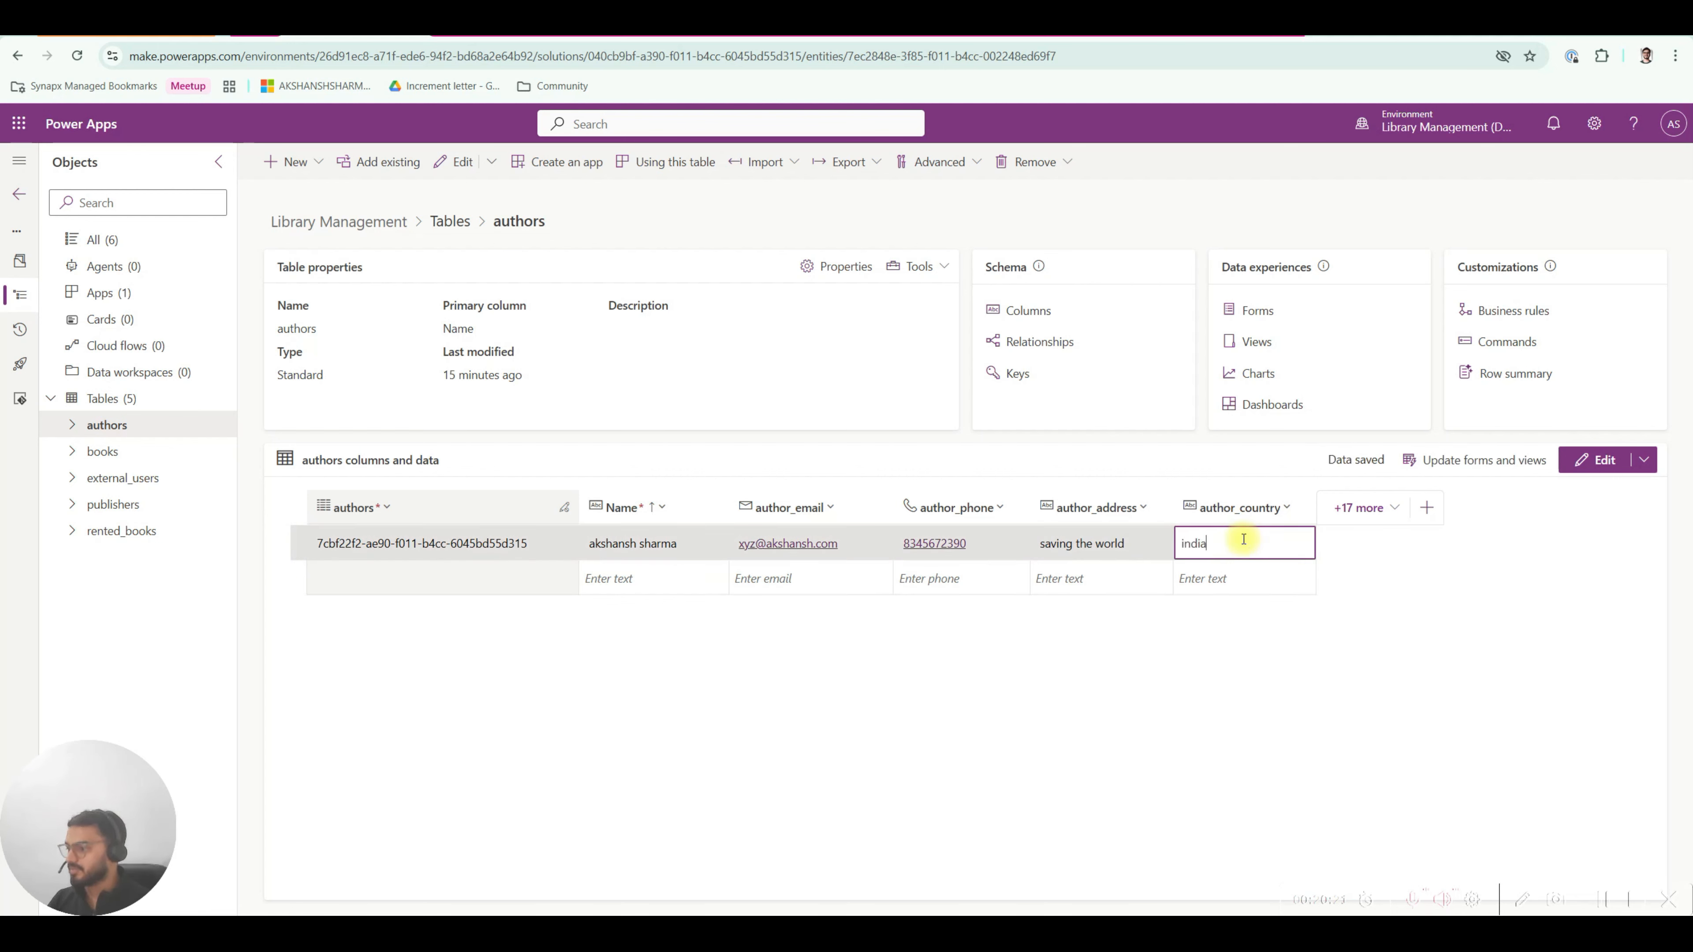
left_click(1124, 623)
left_click(638, 575)
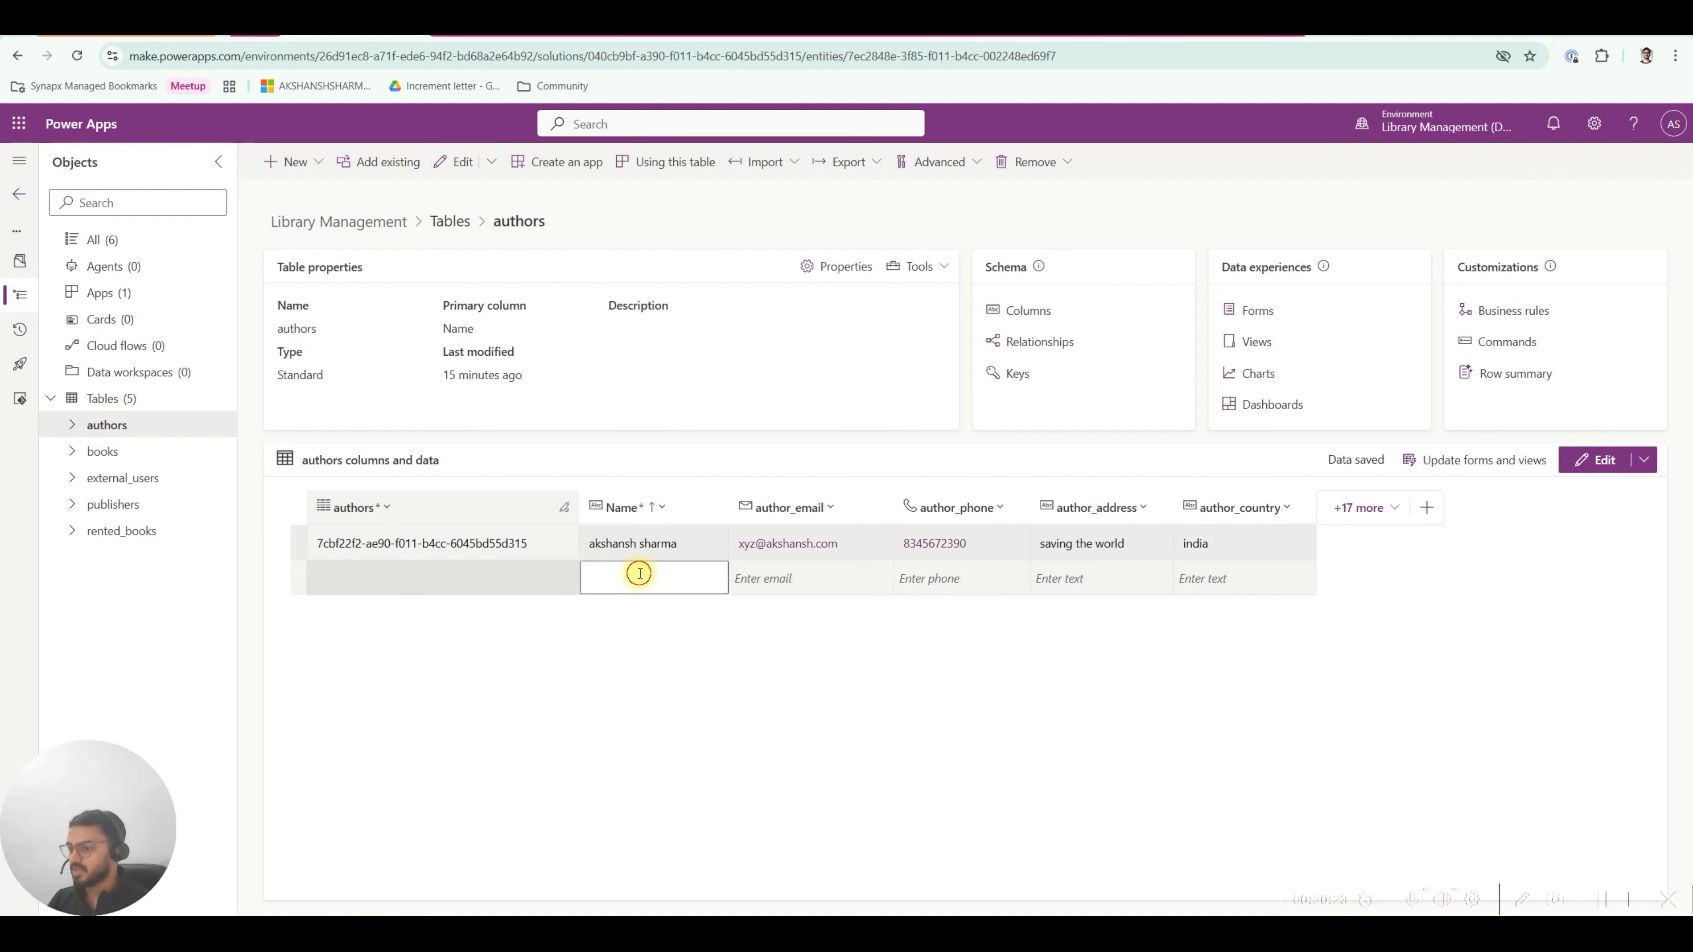
left_click(1009, 650)
left_click(128, 461)
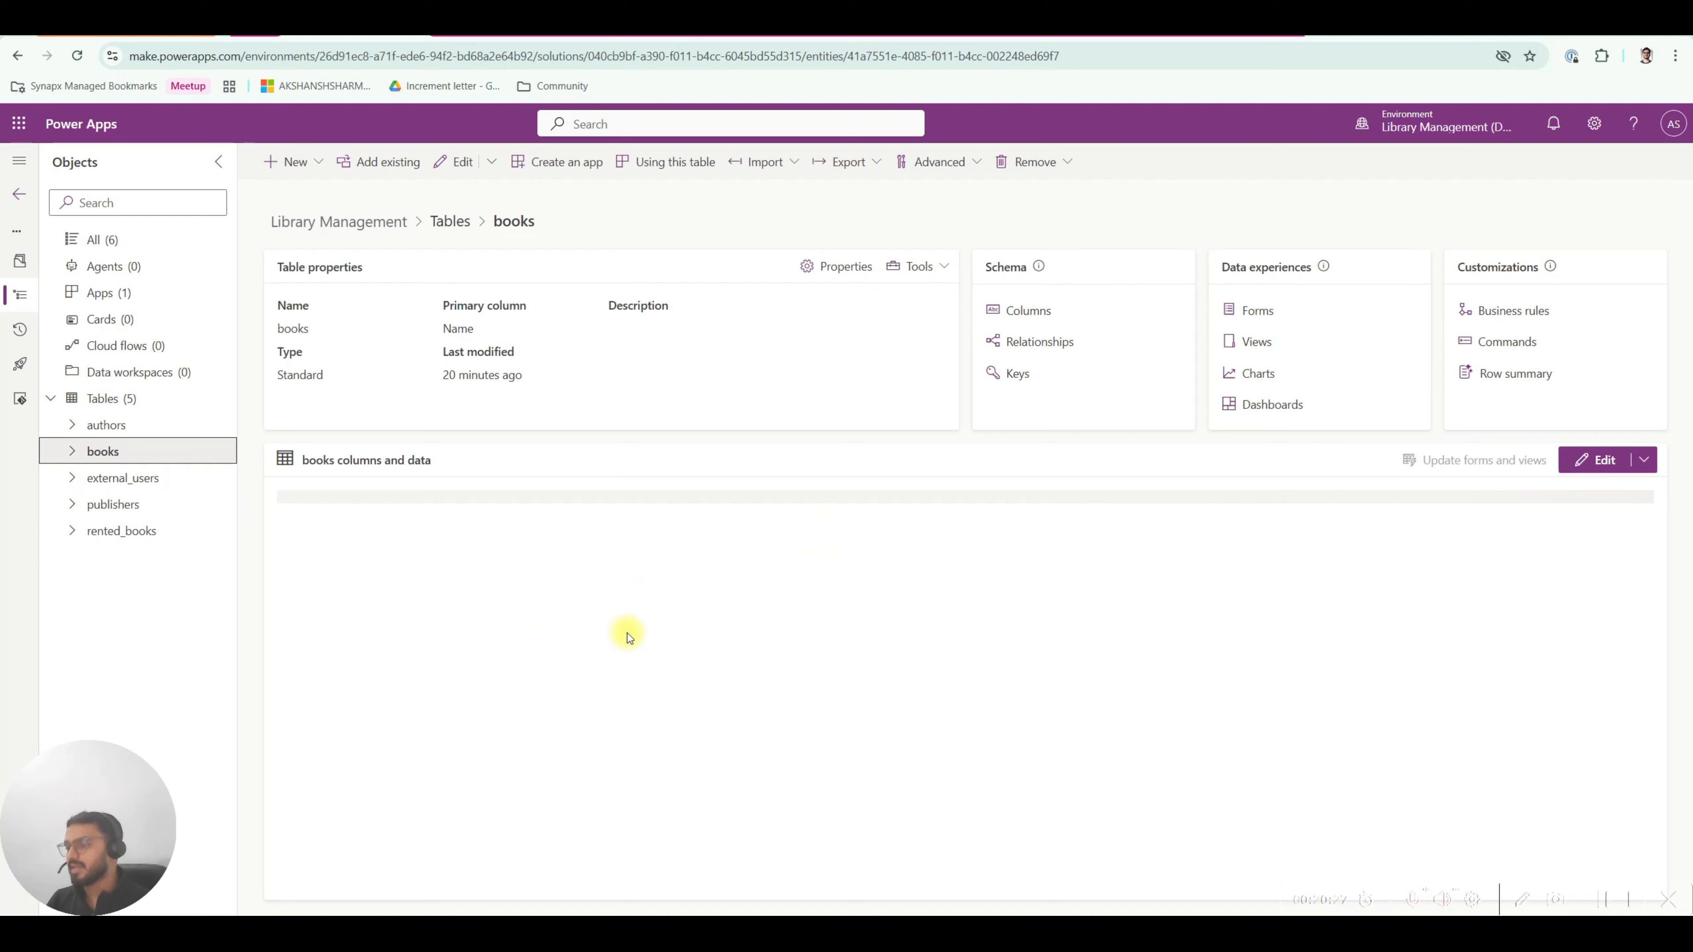
Set The Alchemist's author_id lookup to the new author record, then check authors and return.
left_click(923, 537)
left_click(903, 542)
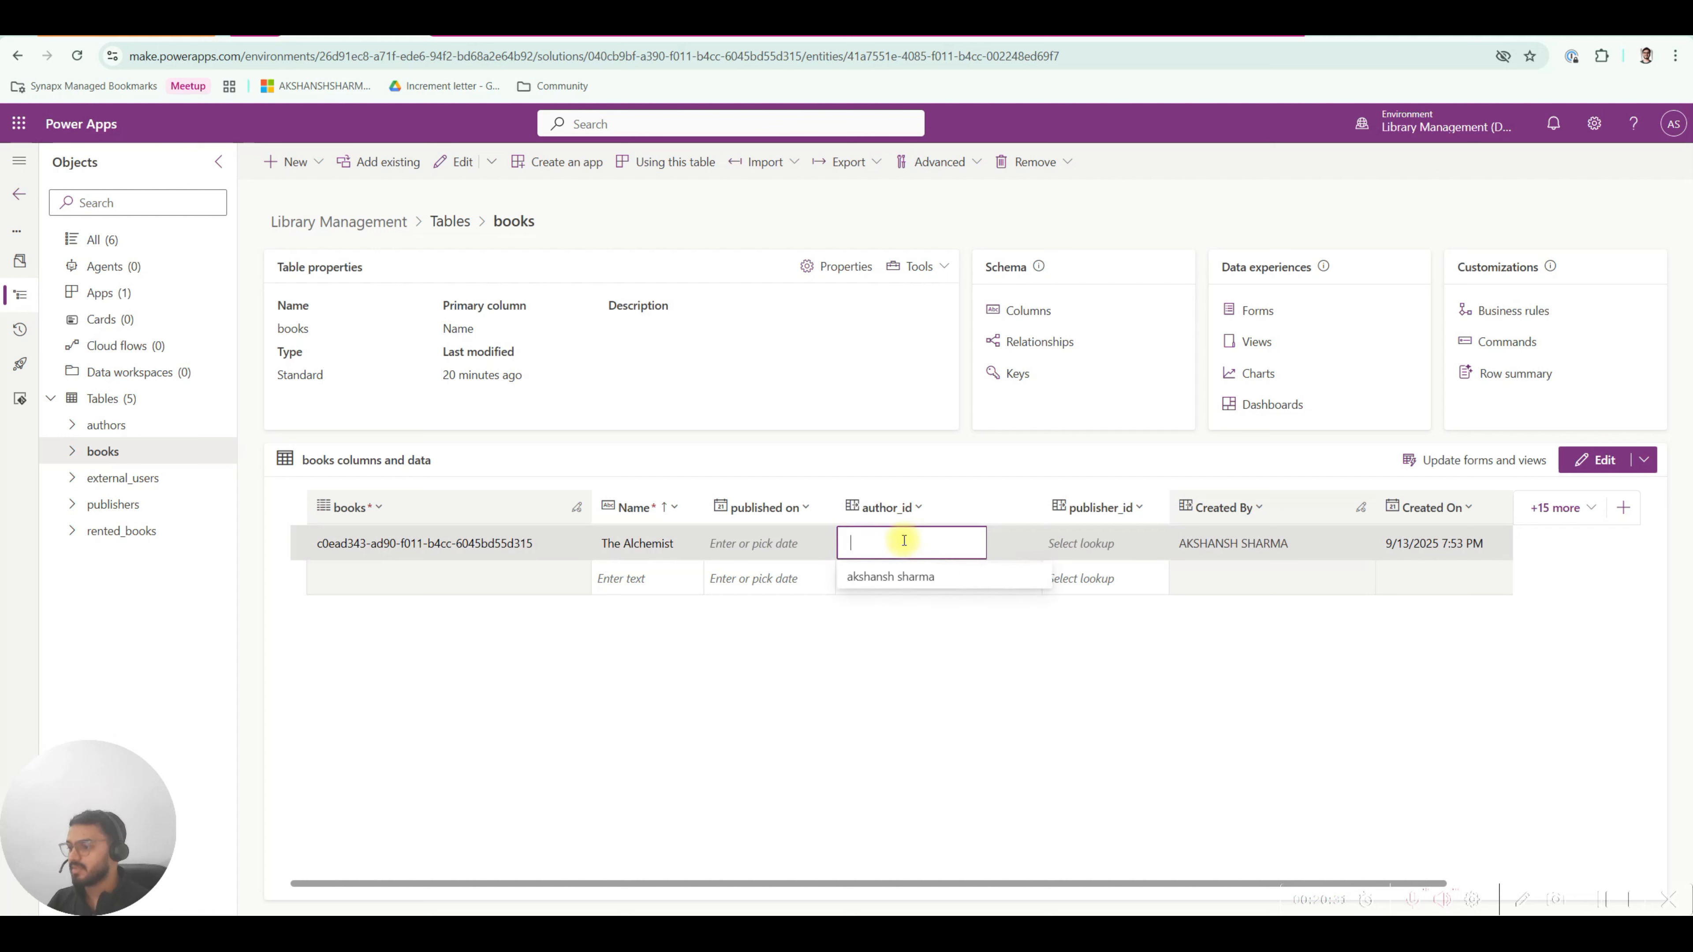
left_click(907, 577)
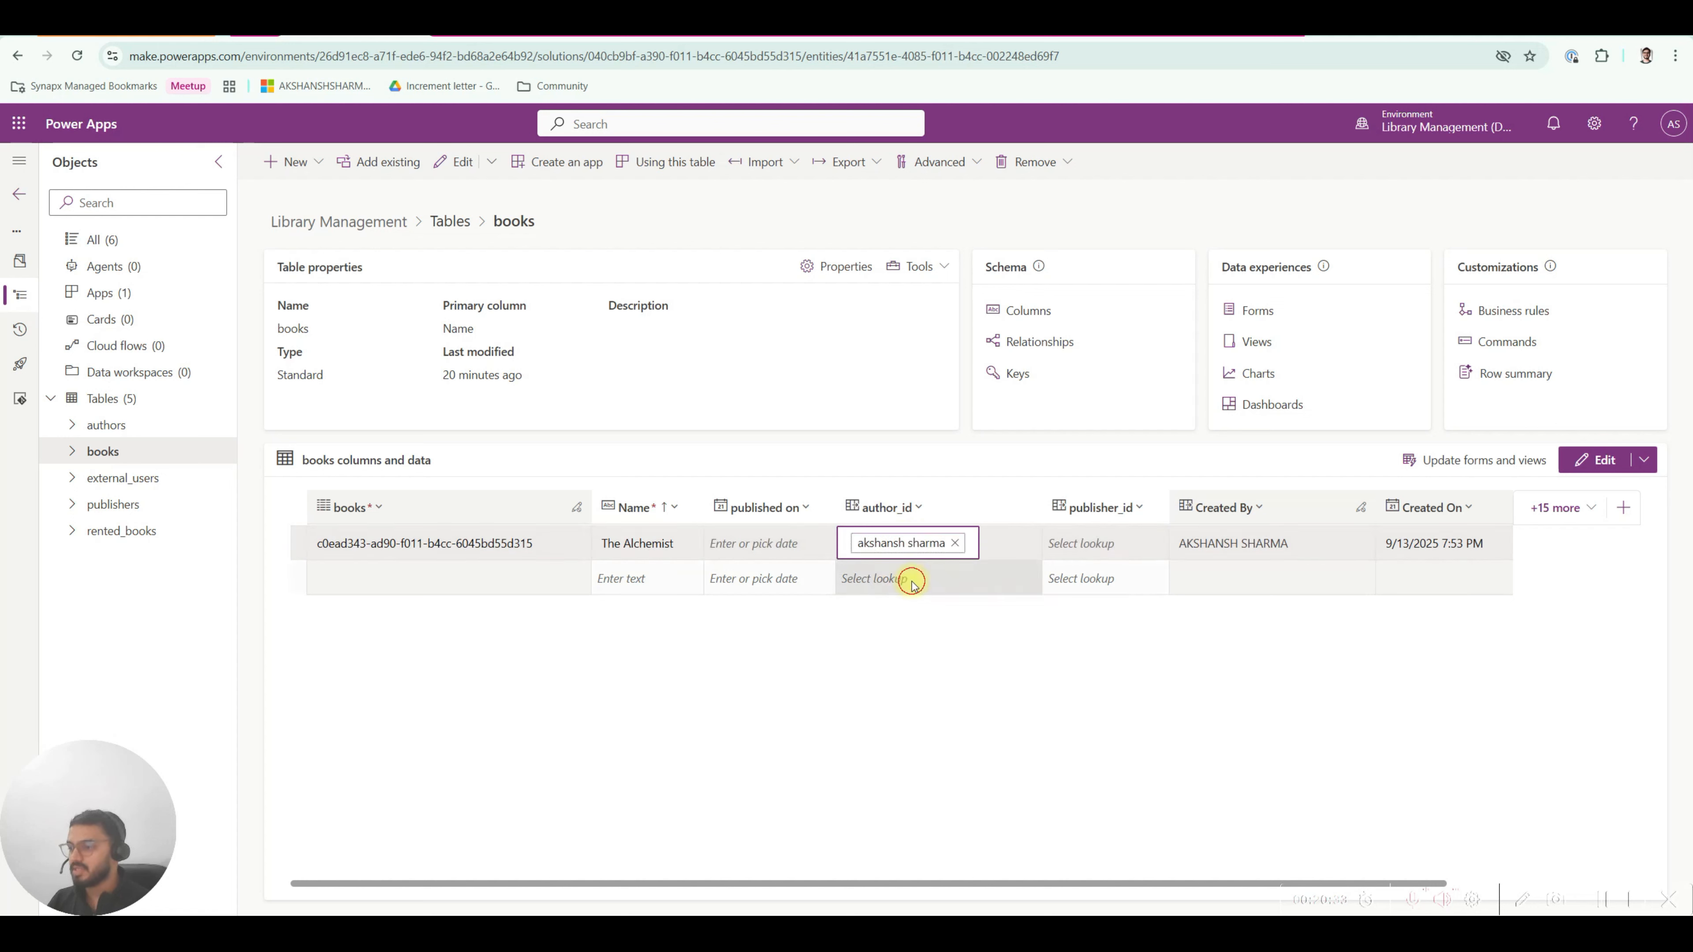
left_click(900, 632)
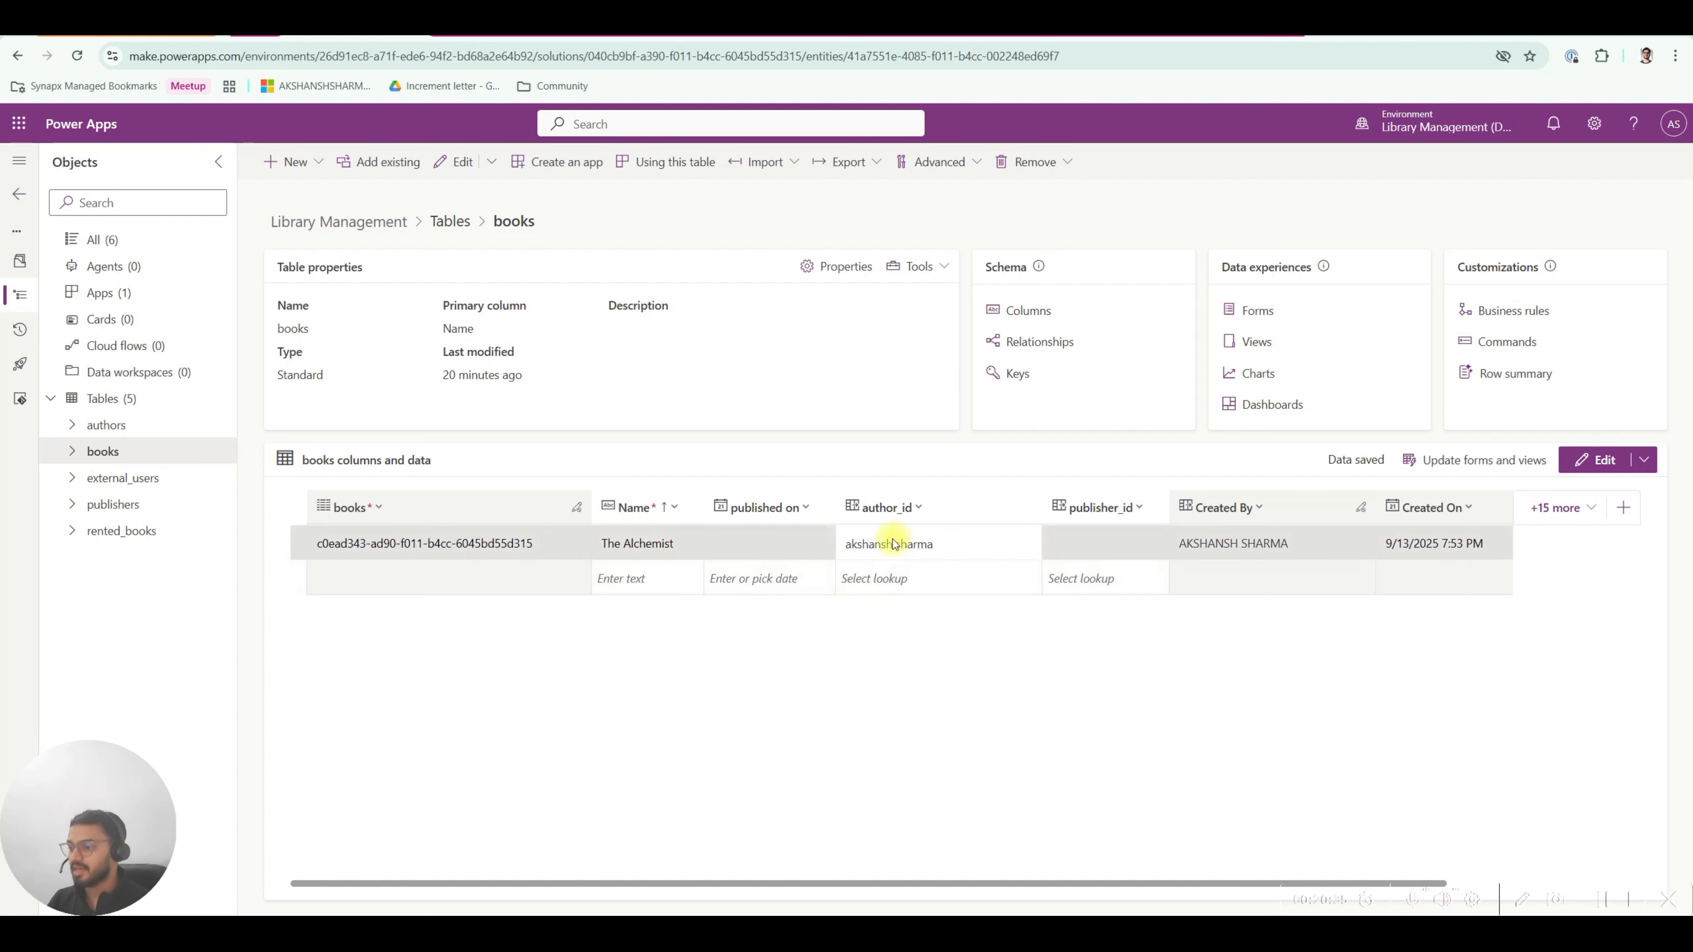
left_click(133, 425)
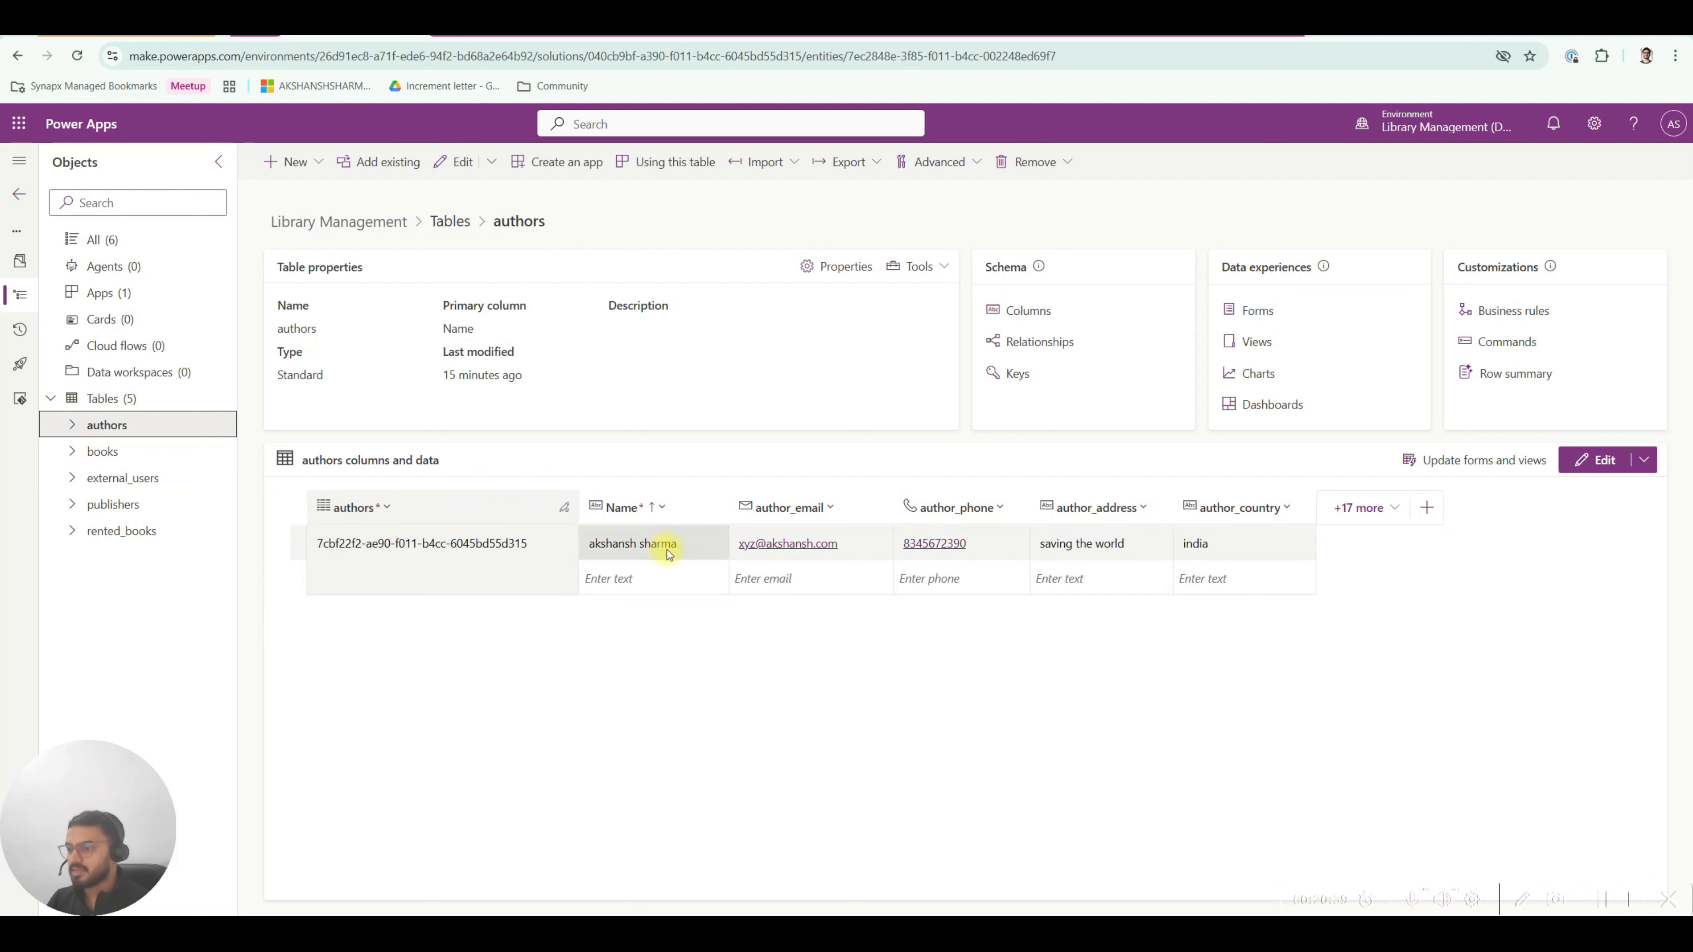
left_click(103, 451)
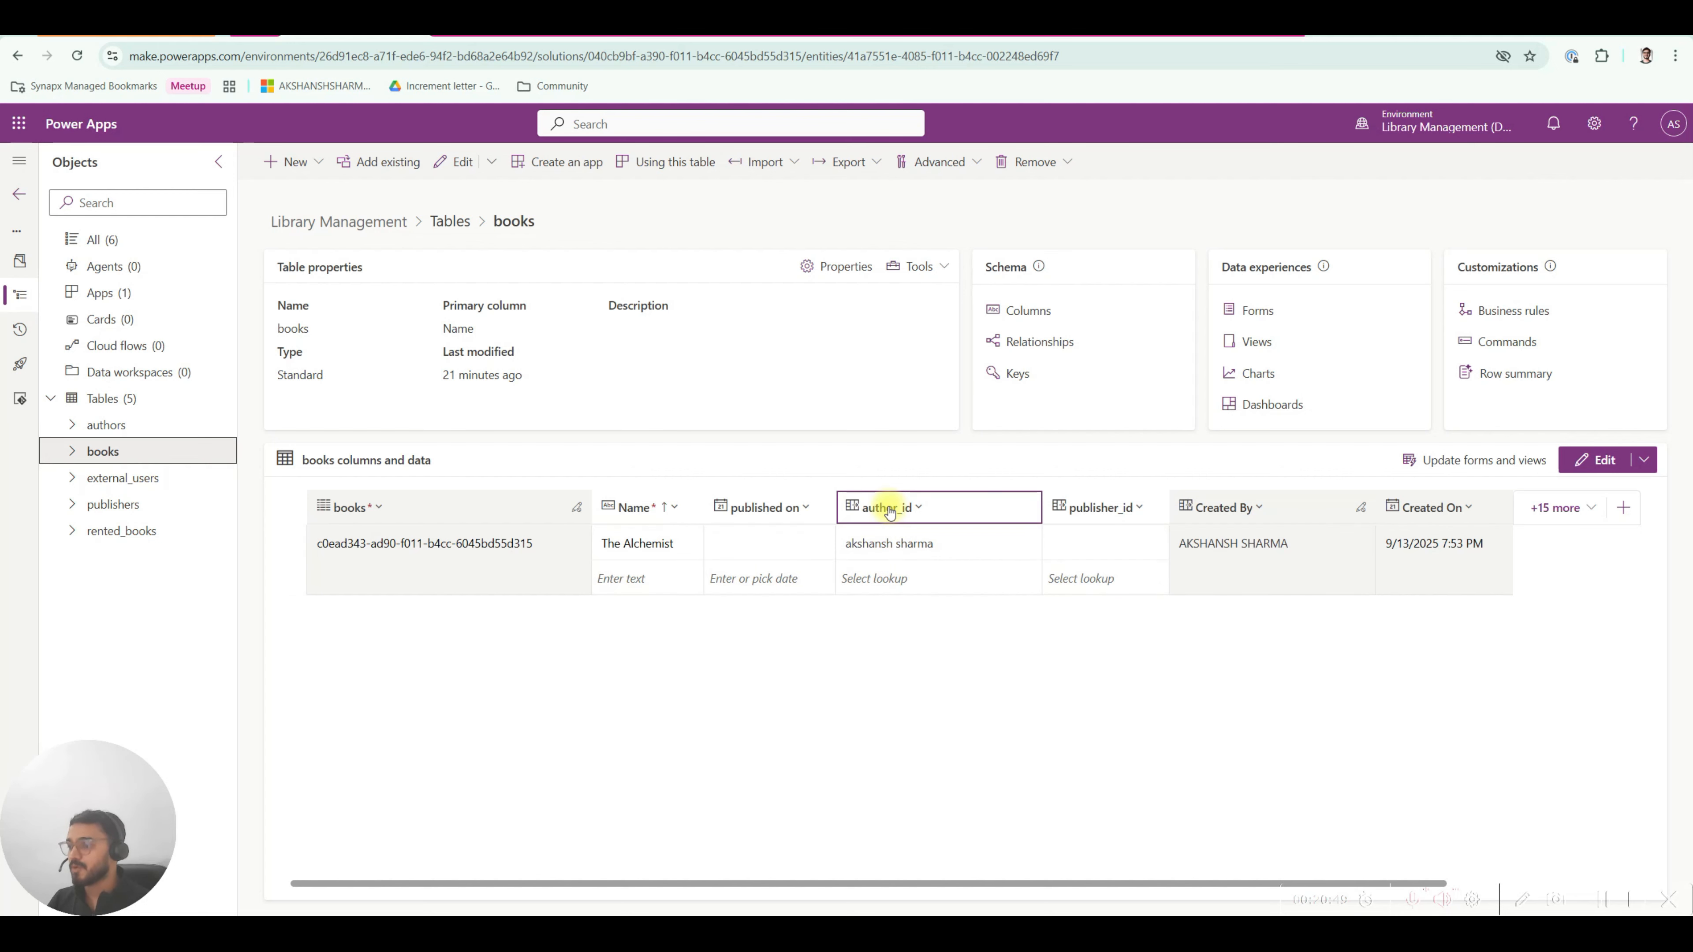
Delete the surname from the author's Name, keeping the first name, and go back to books.
left_click(104, 425)
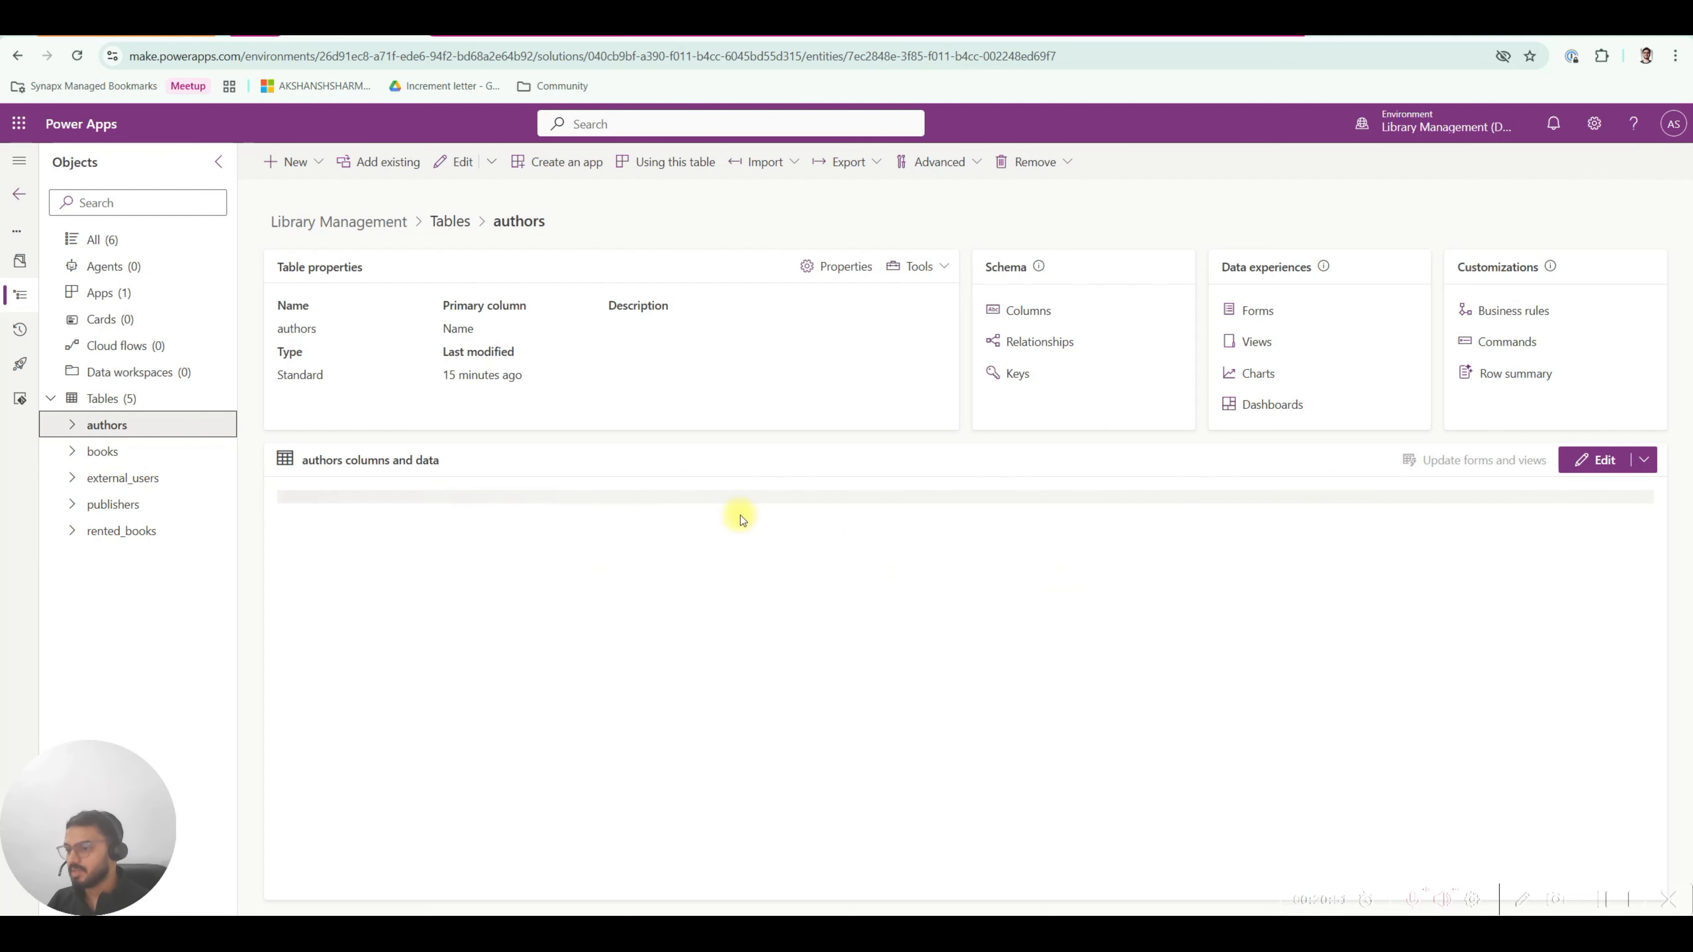
left_click(692, 540)
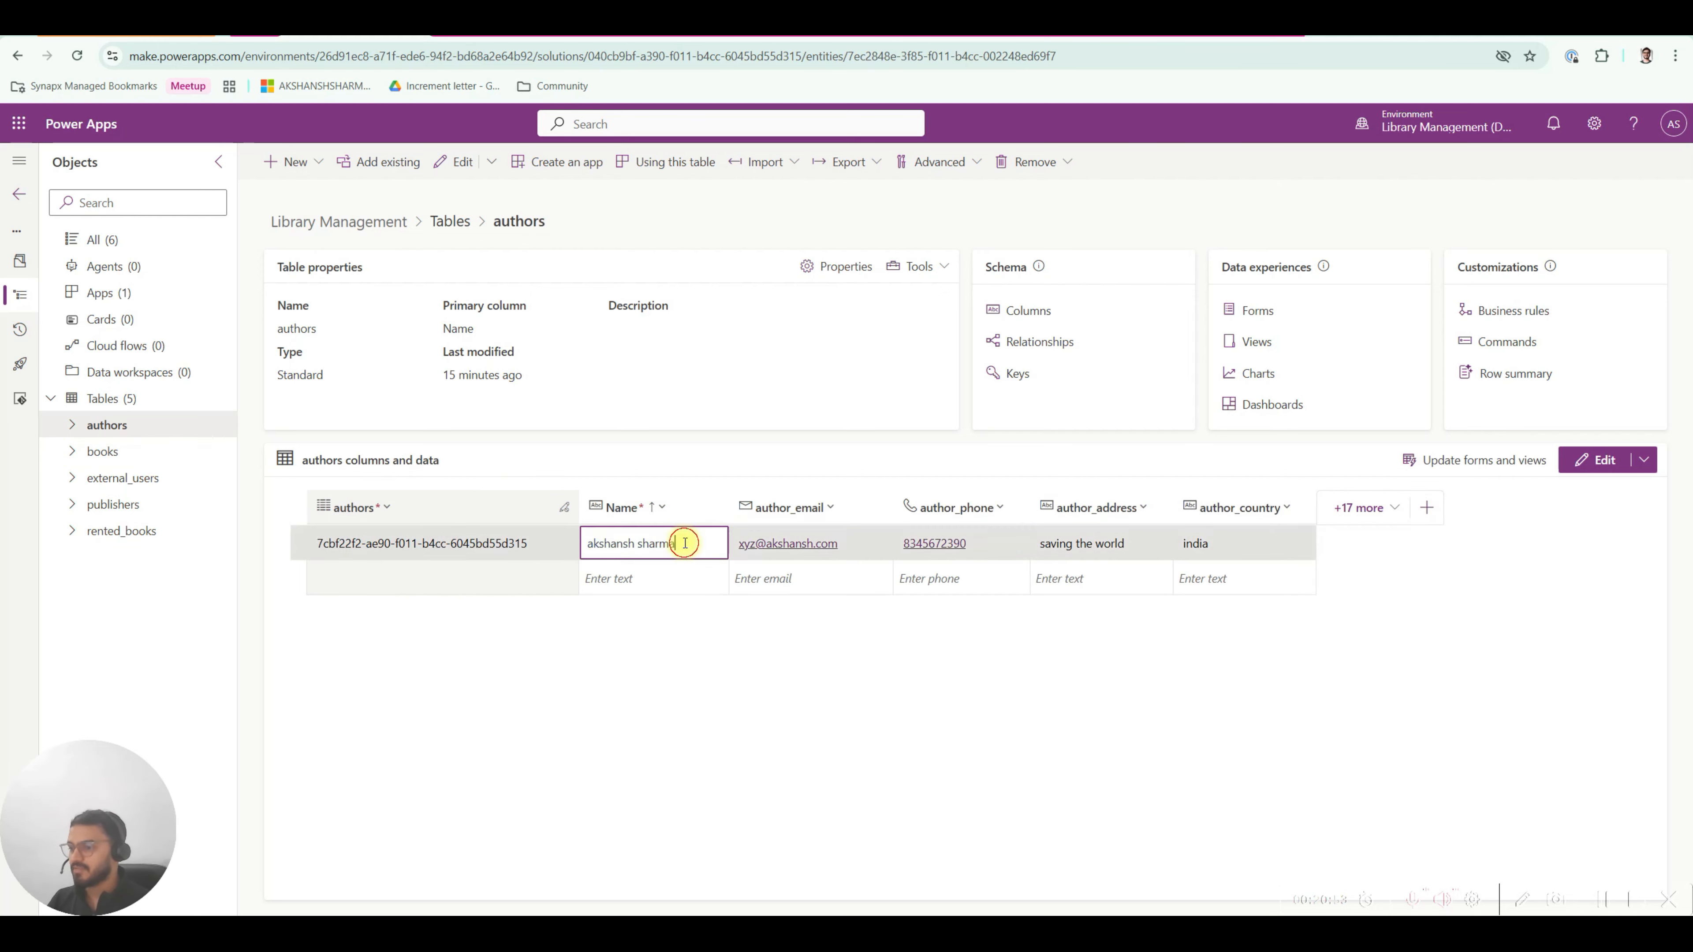
key("BackSpace")
key("BackSpace")
key("BackSpace")
key("BackSpace")
key("BackSpace")
key("BackSpace")
key("BackSpace")
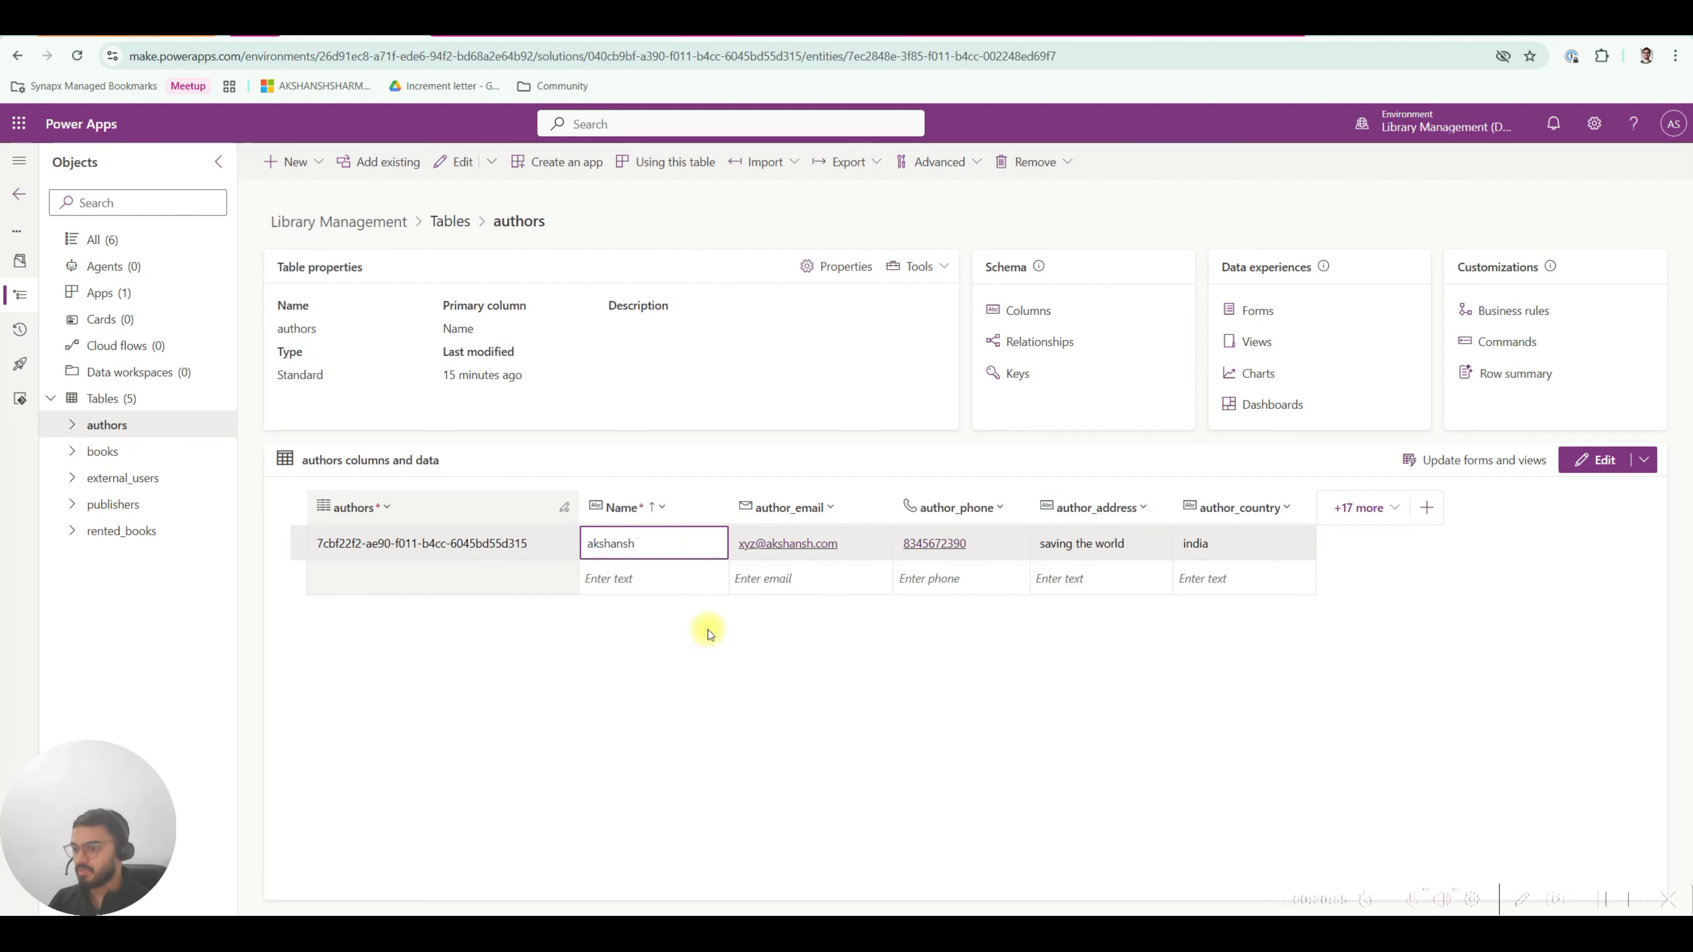
key("Return")
left_click(650, 580)
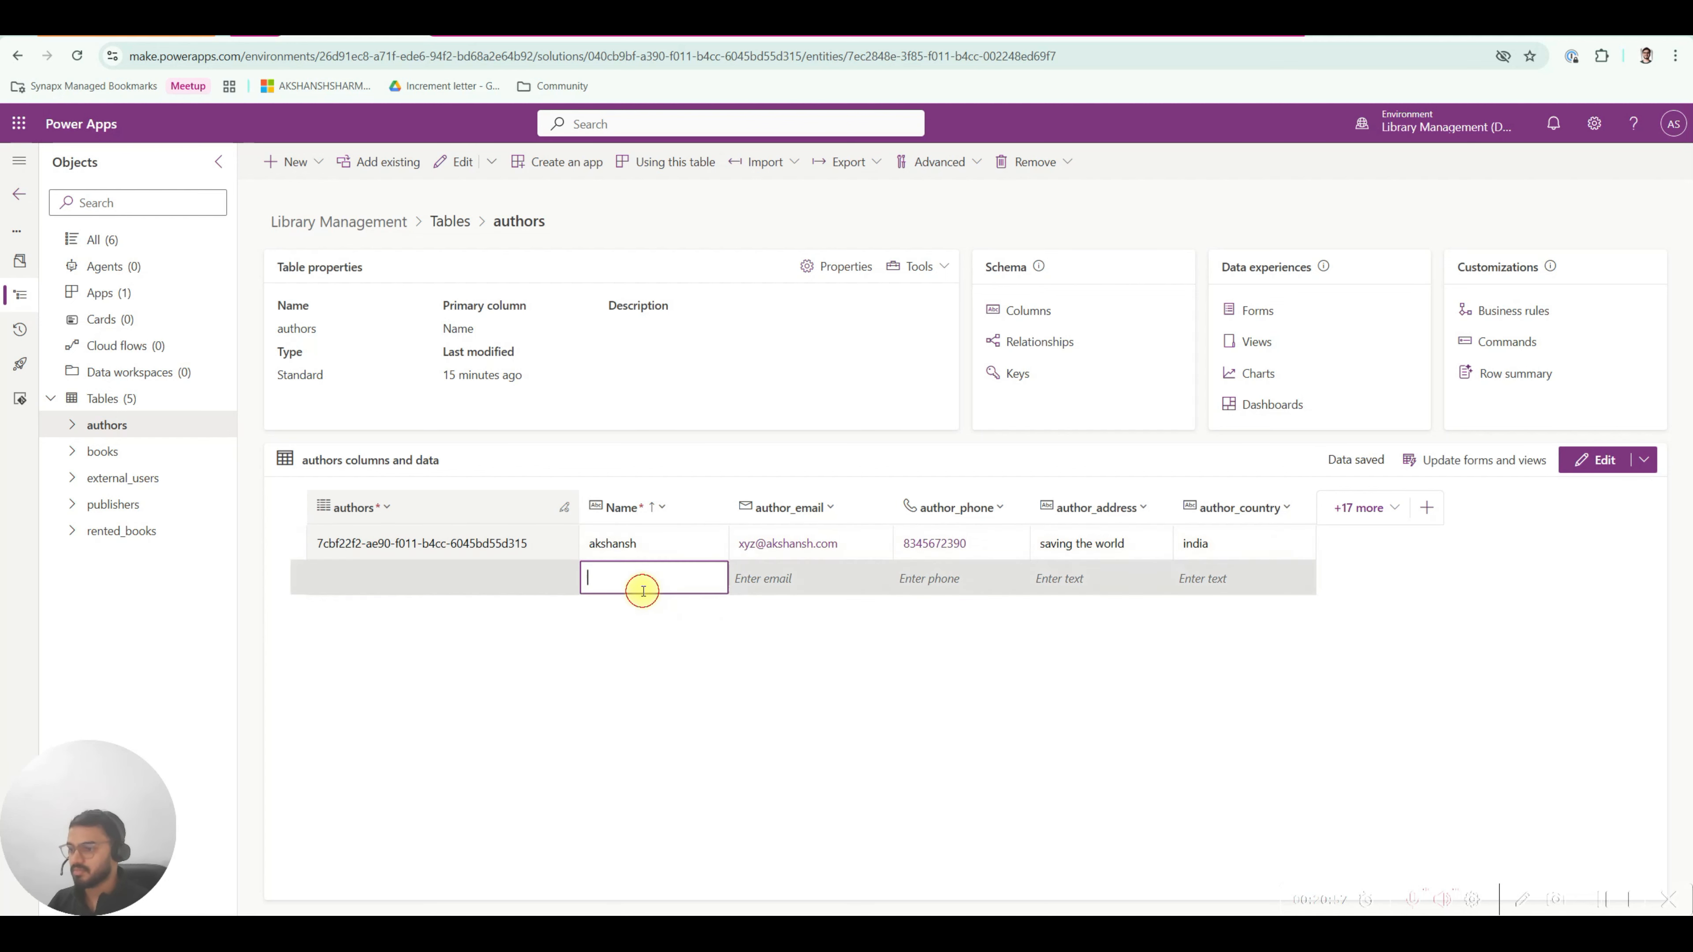
left_click(103, 451)
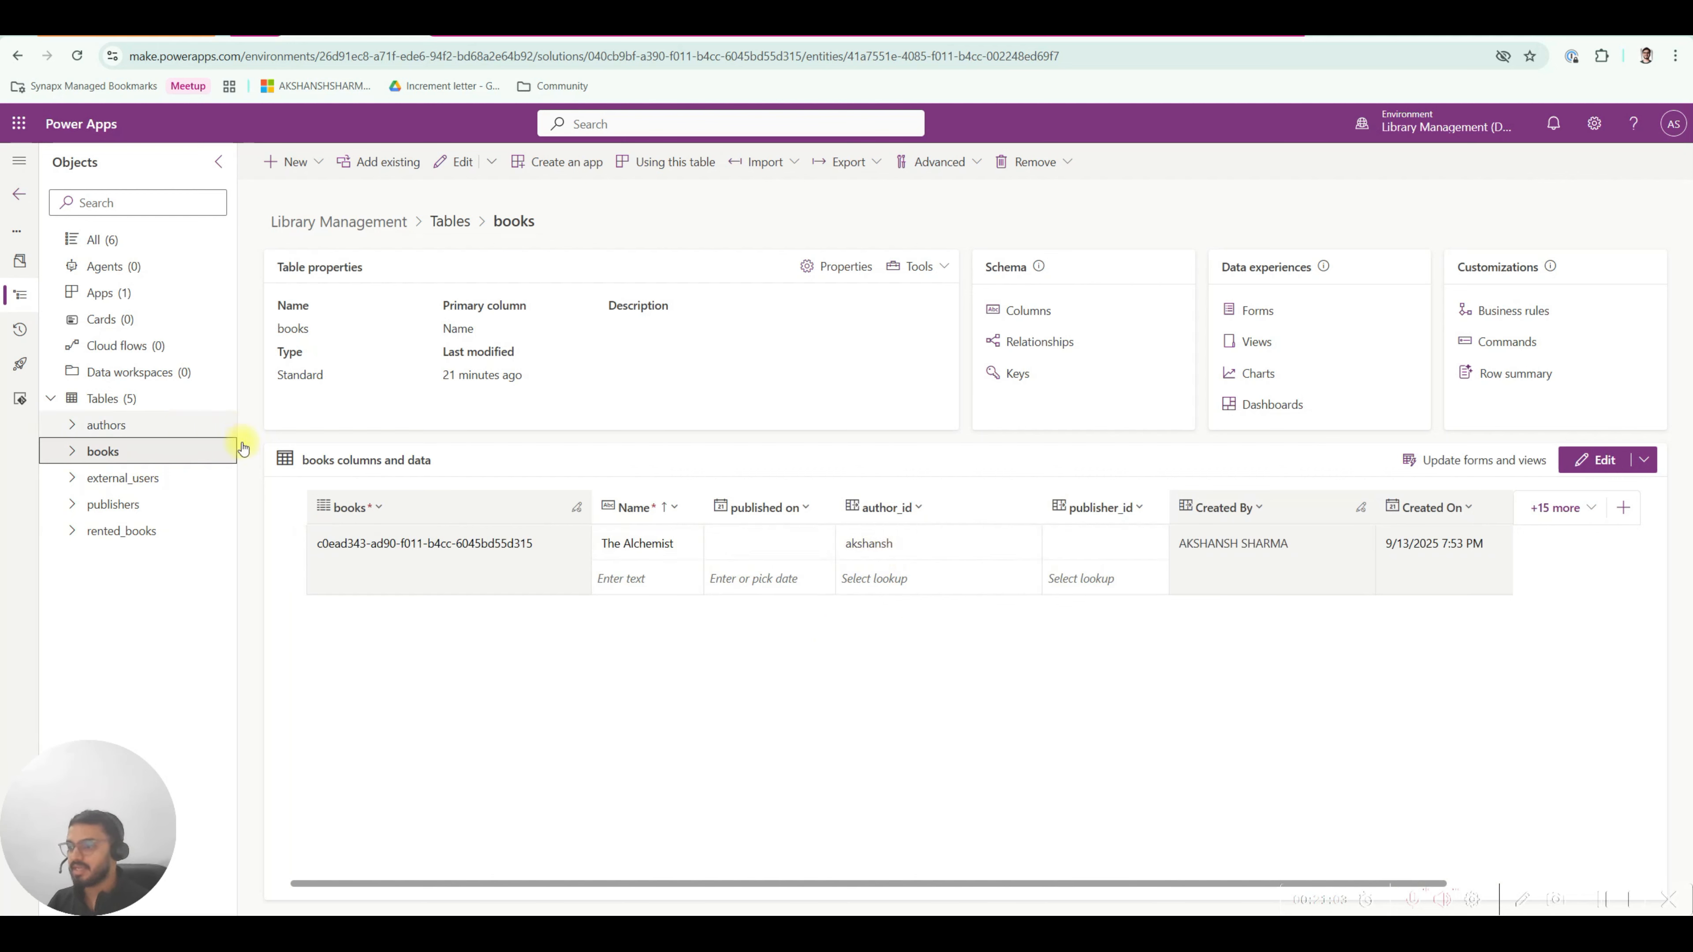
Find no records in The Alchemist's publisher_id lookup, so open the publishers table.
left_click(107, 425)
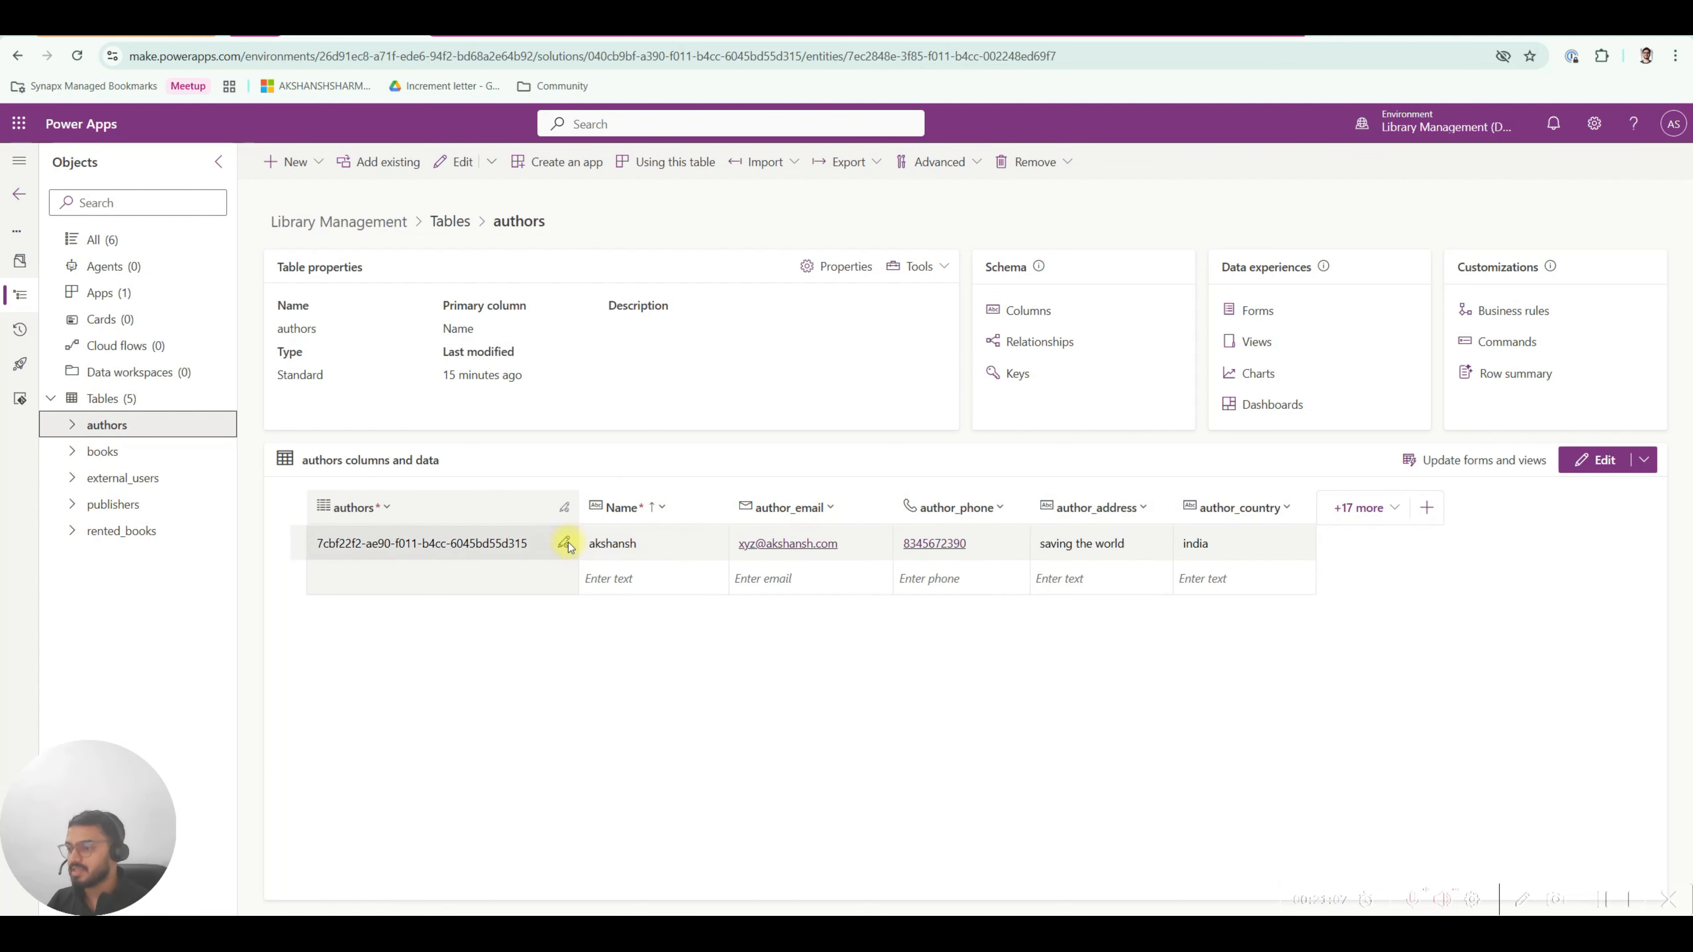
left_click(127, 453)
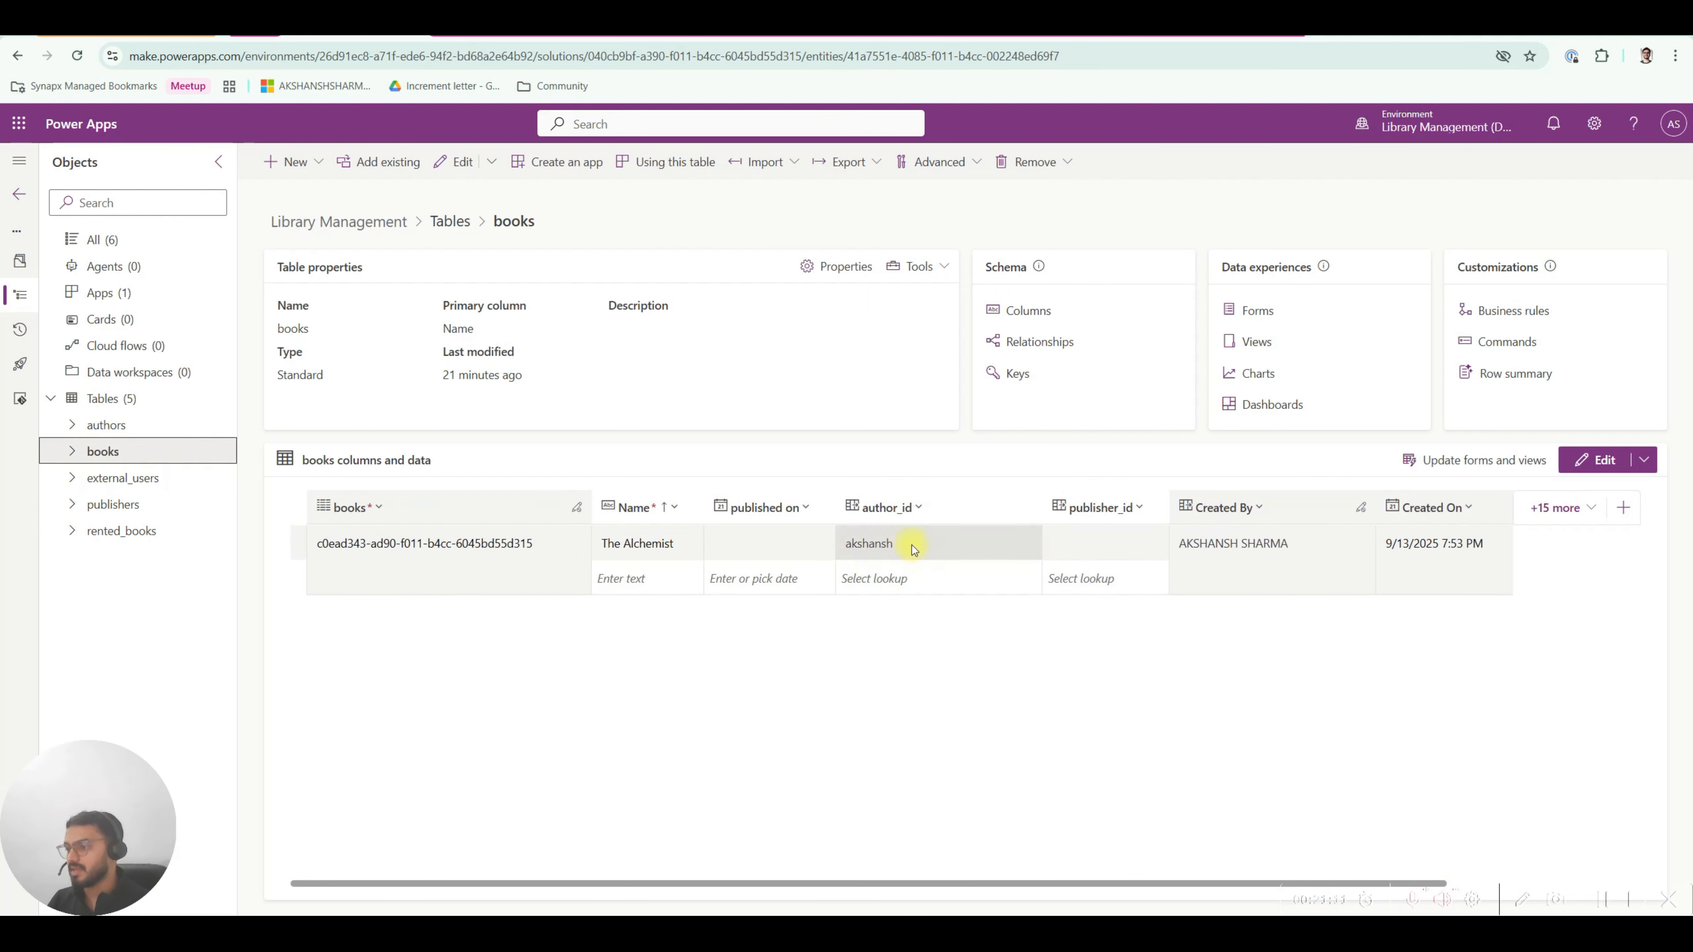
left_click(1090, 543)
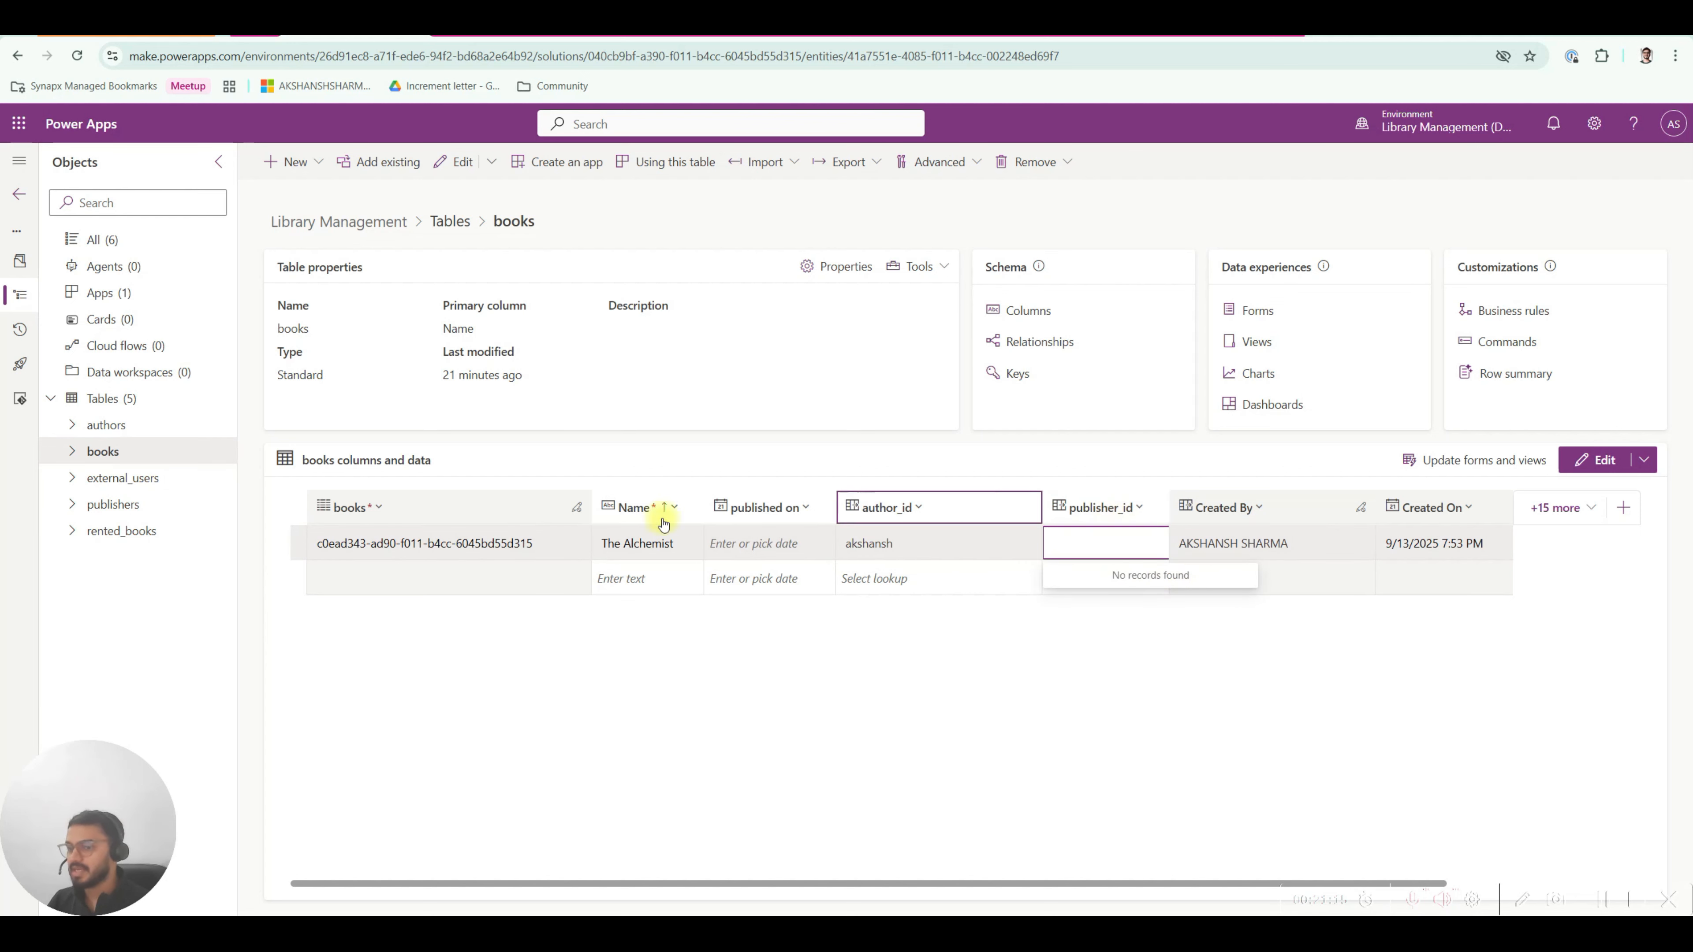
left_click(128, 508)
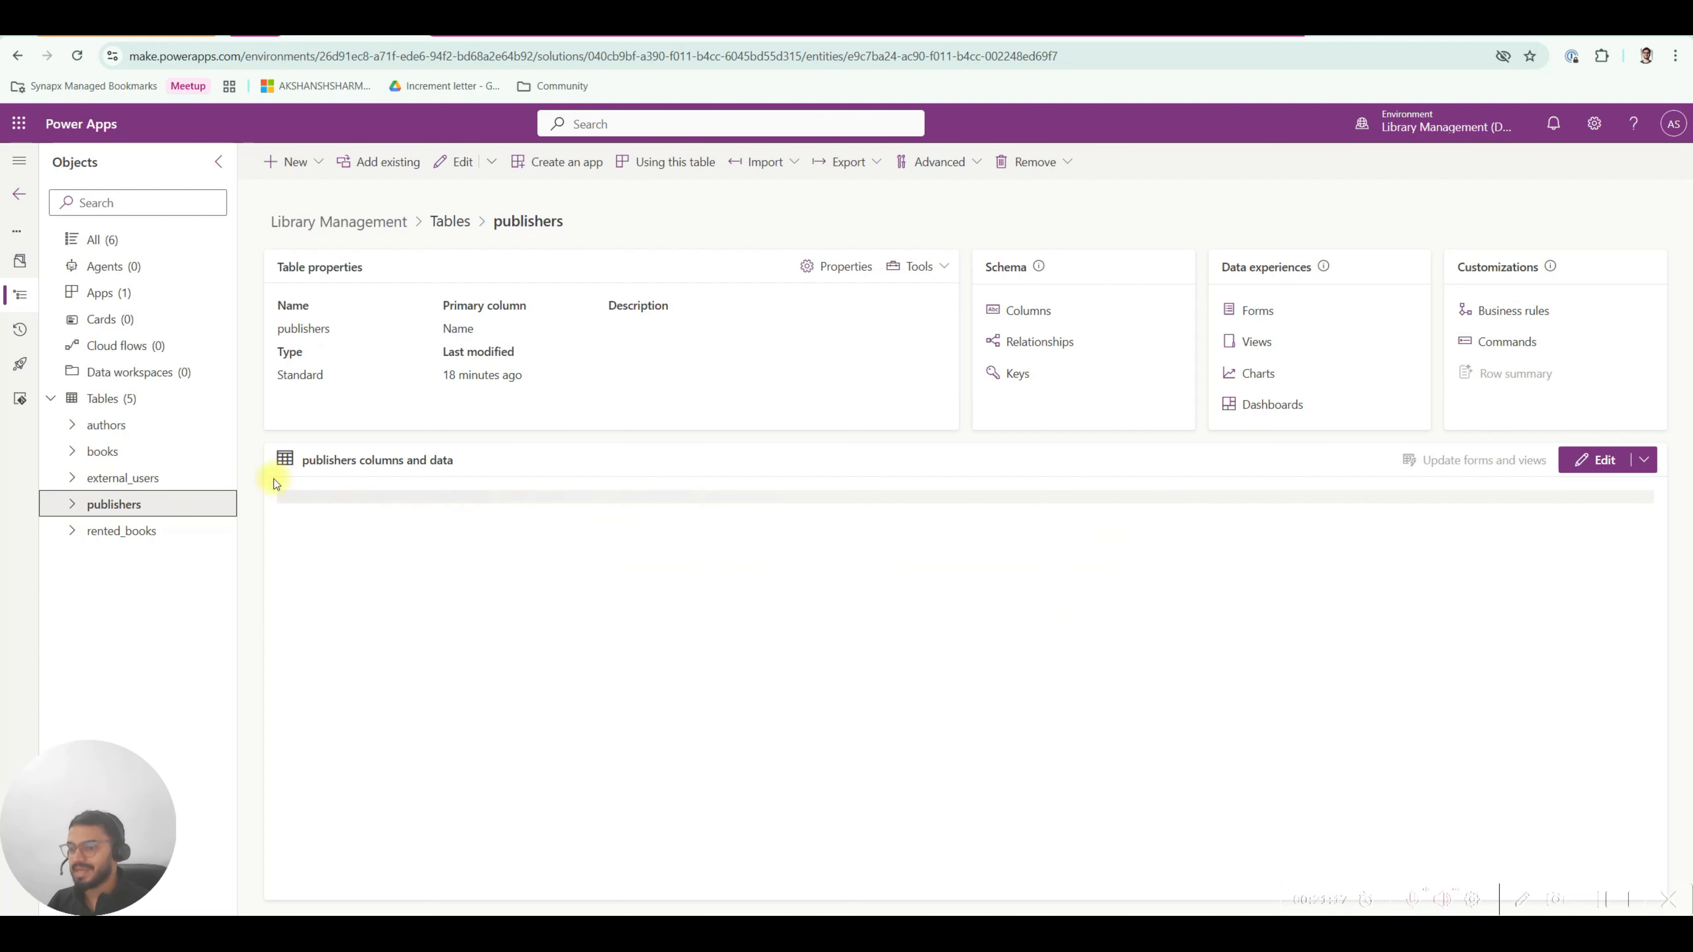
Create a publisher row with Name testPublisher and publisher_country India, then return to the books table.
type("test")
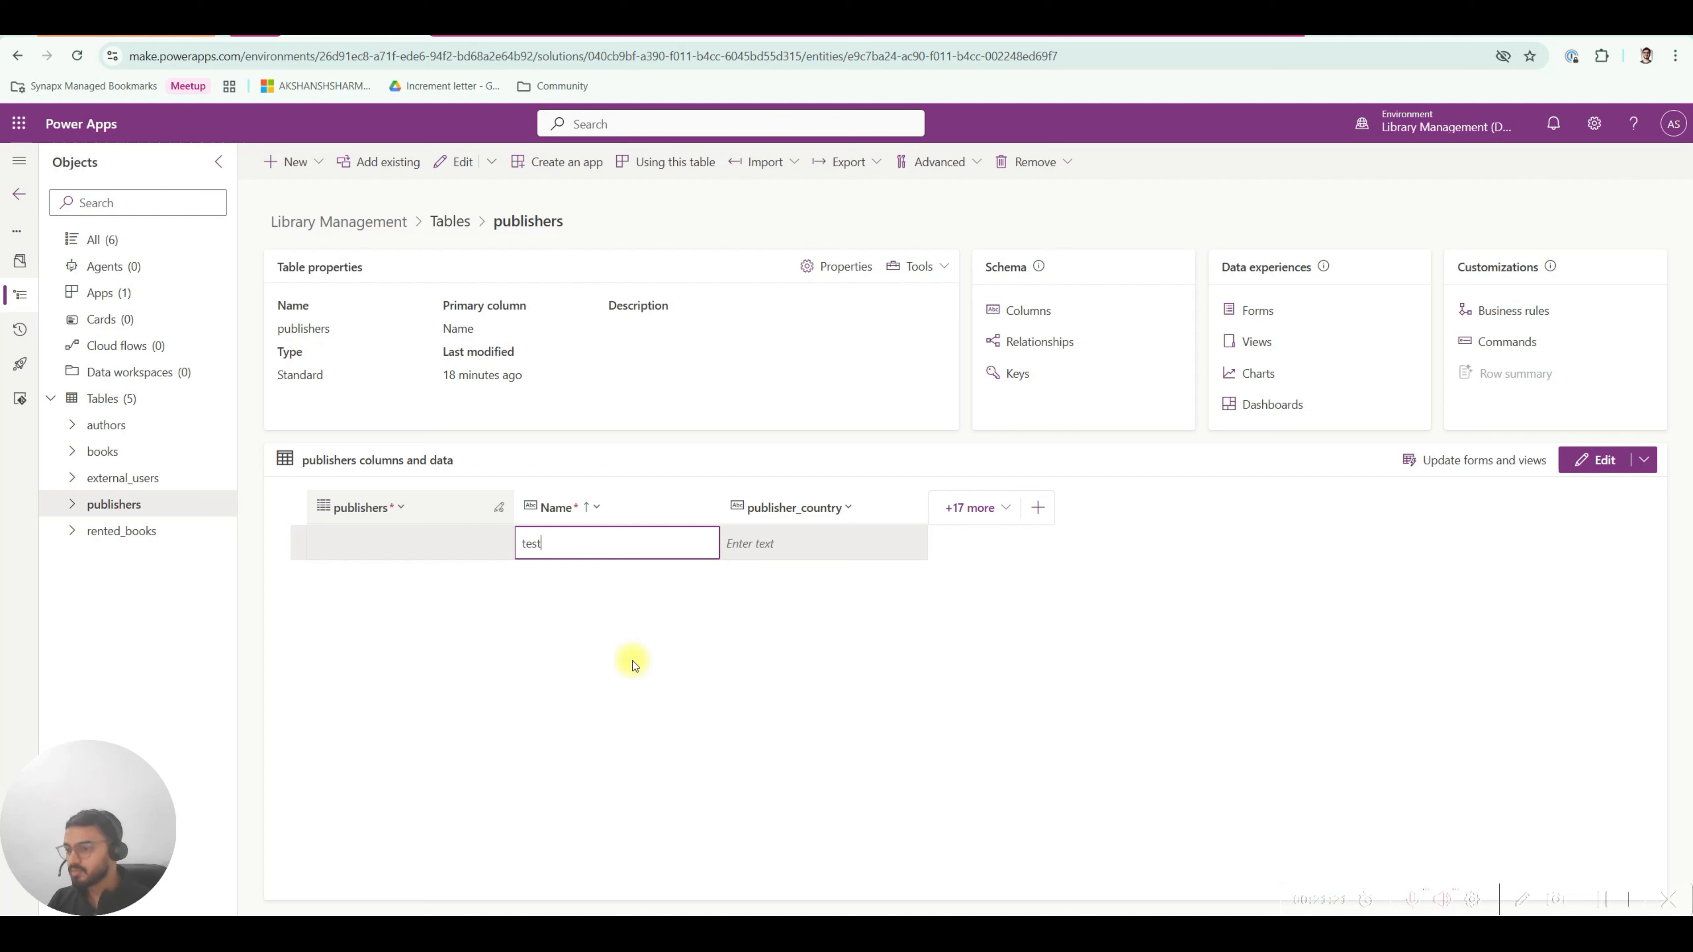
type("Puy")
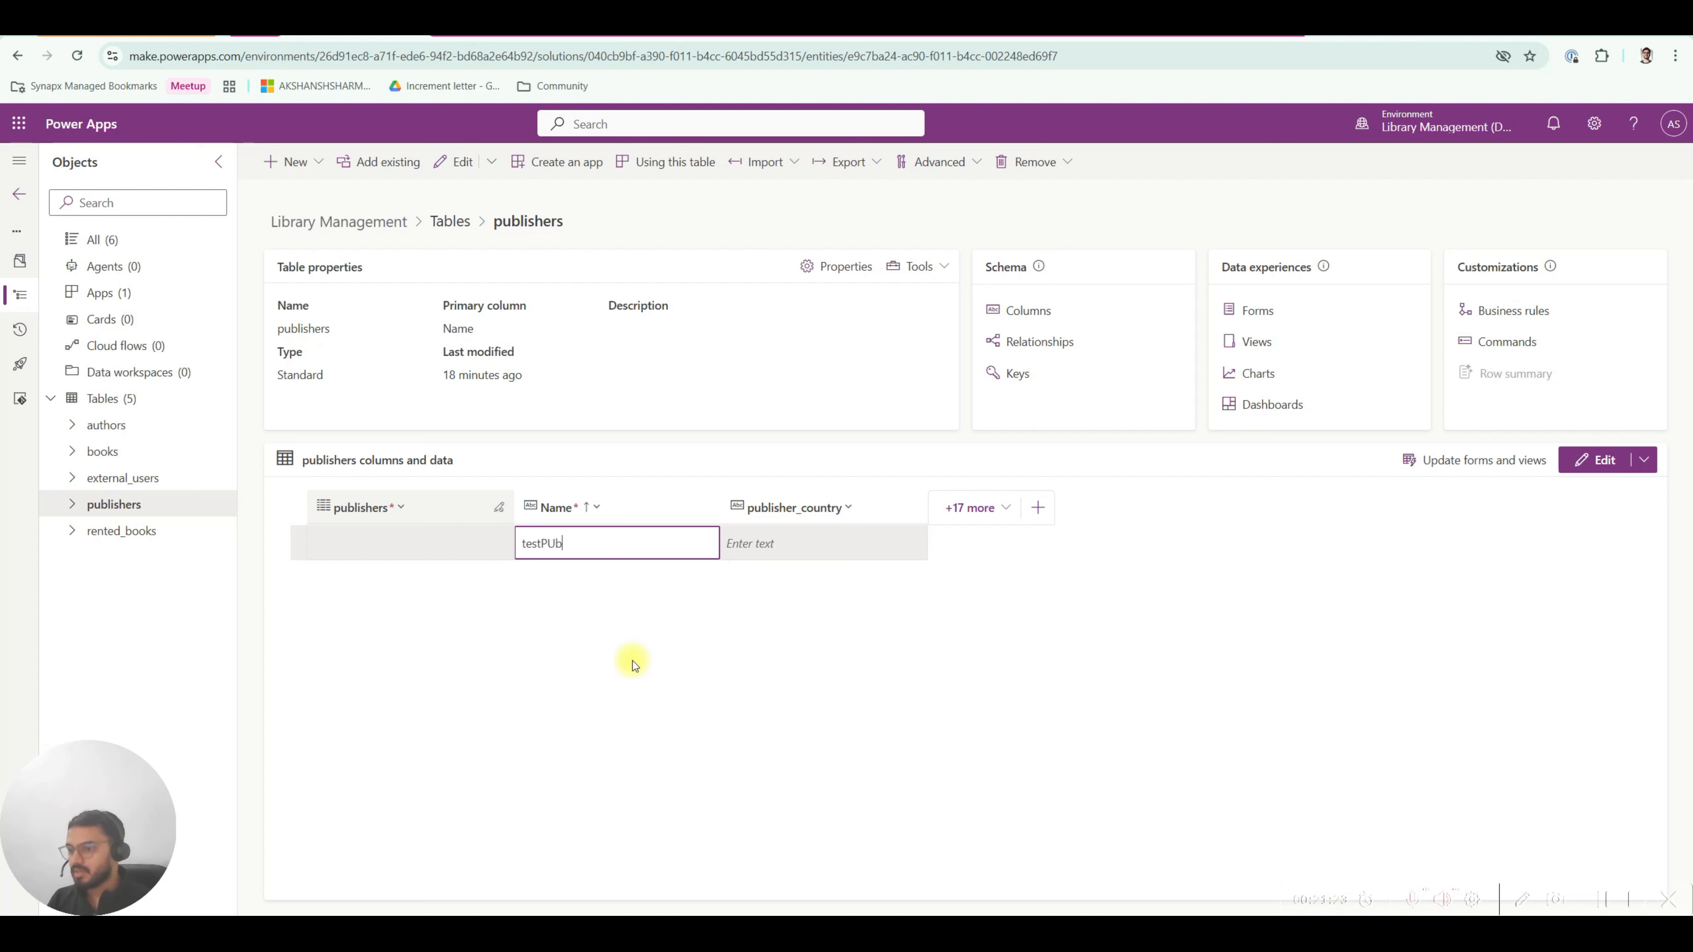
key("BackSpace")
type("blisher")
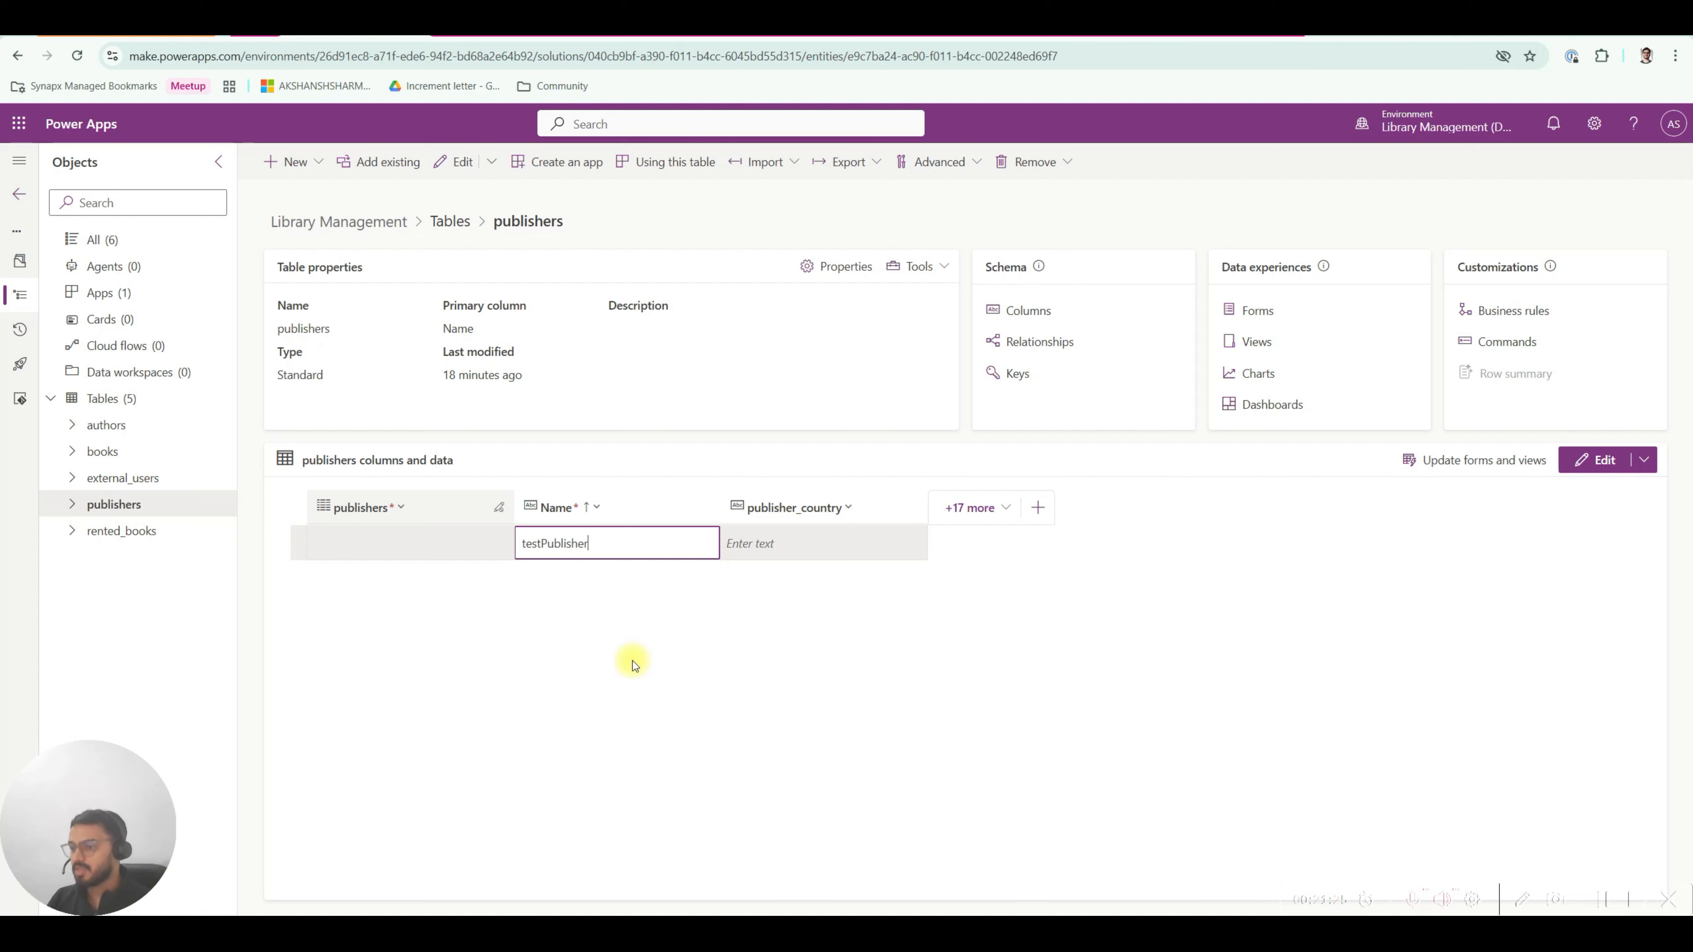
key("Return")
left_click(745, 541)
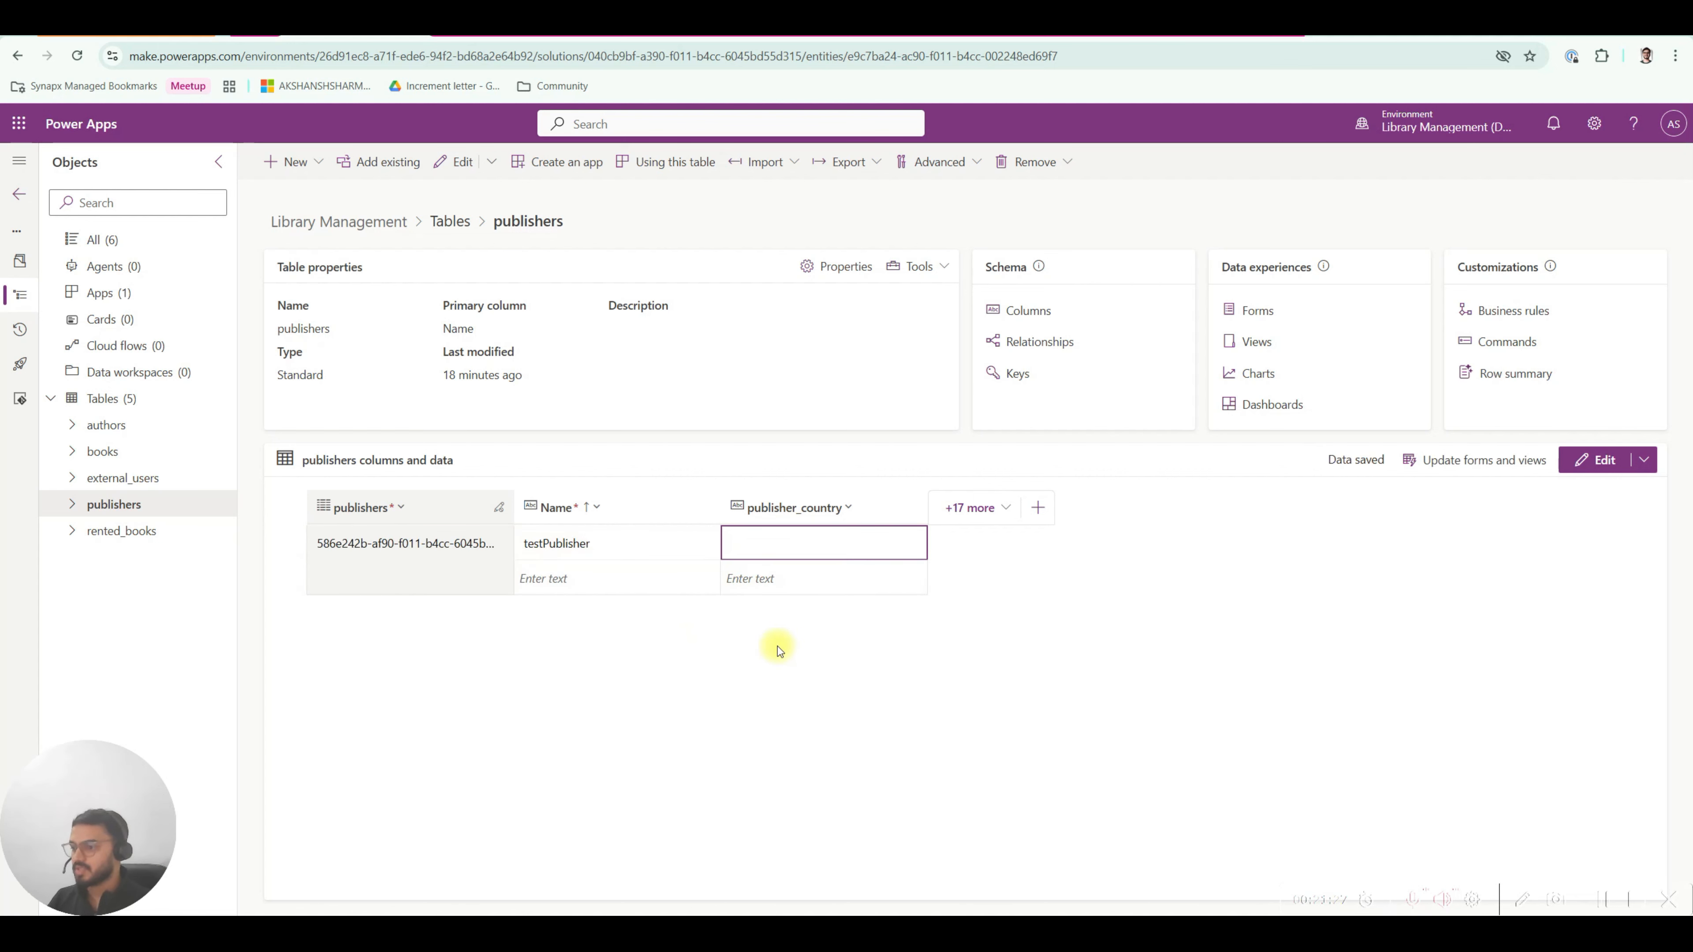
type("India")
key("Return")
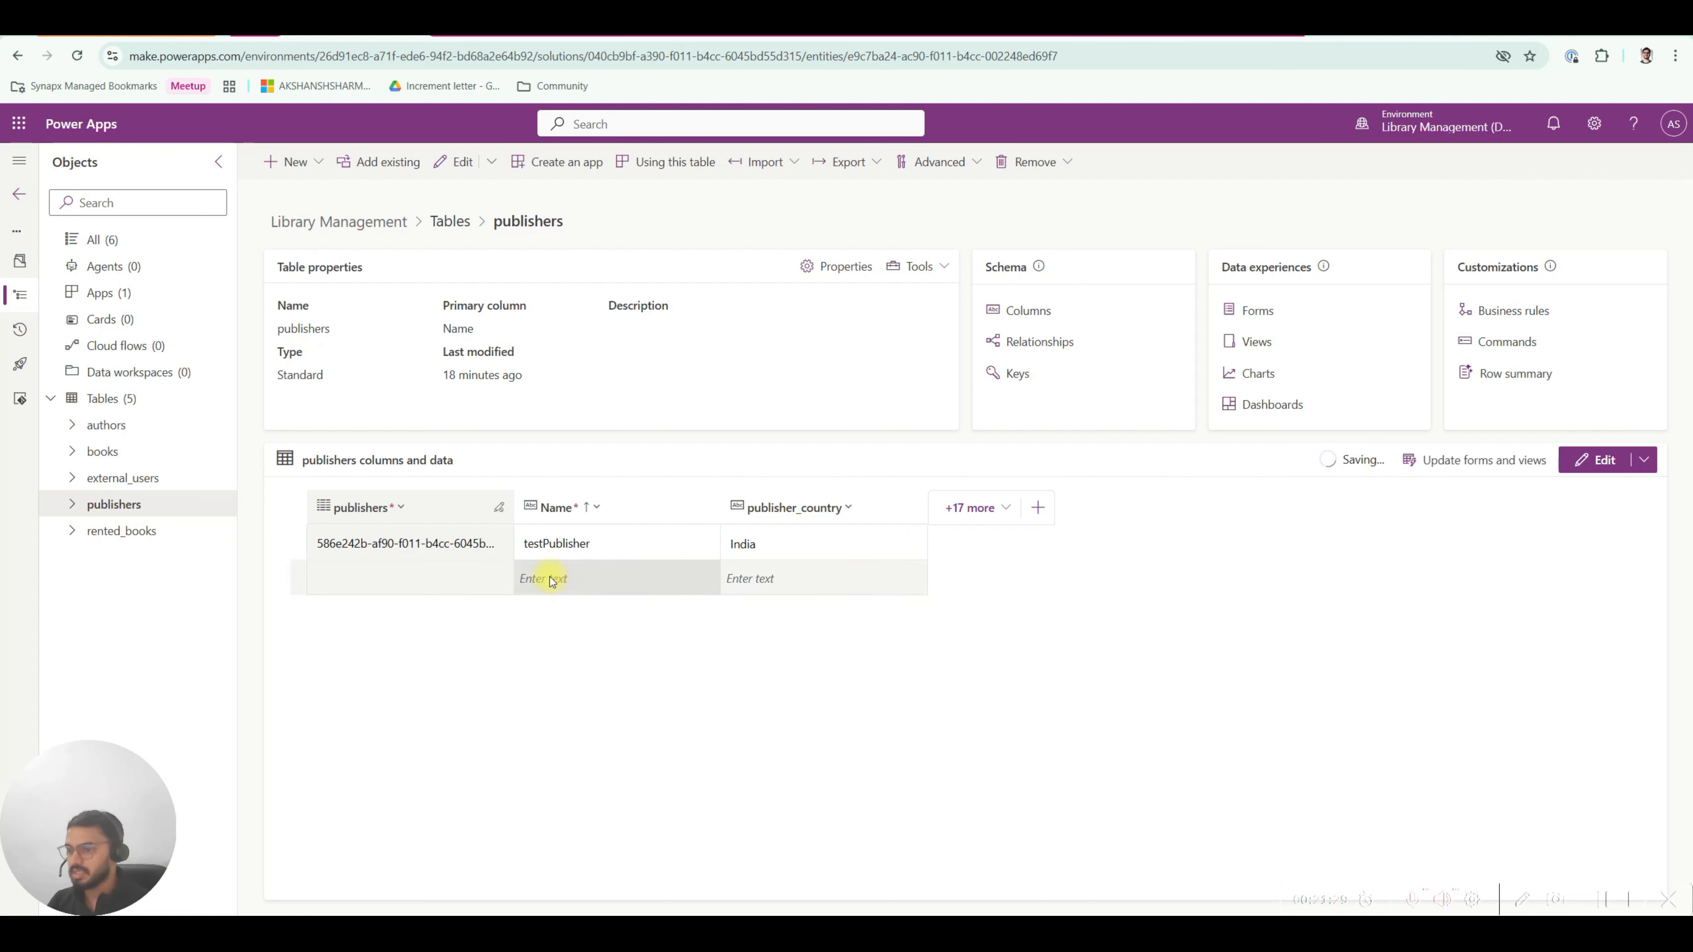
left_click(132, 447)
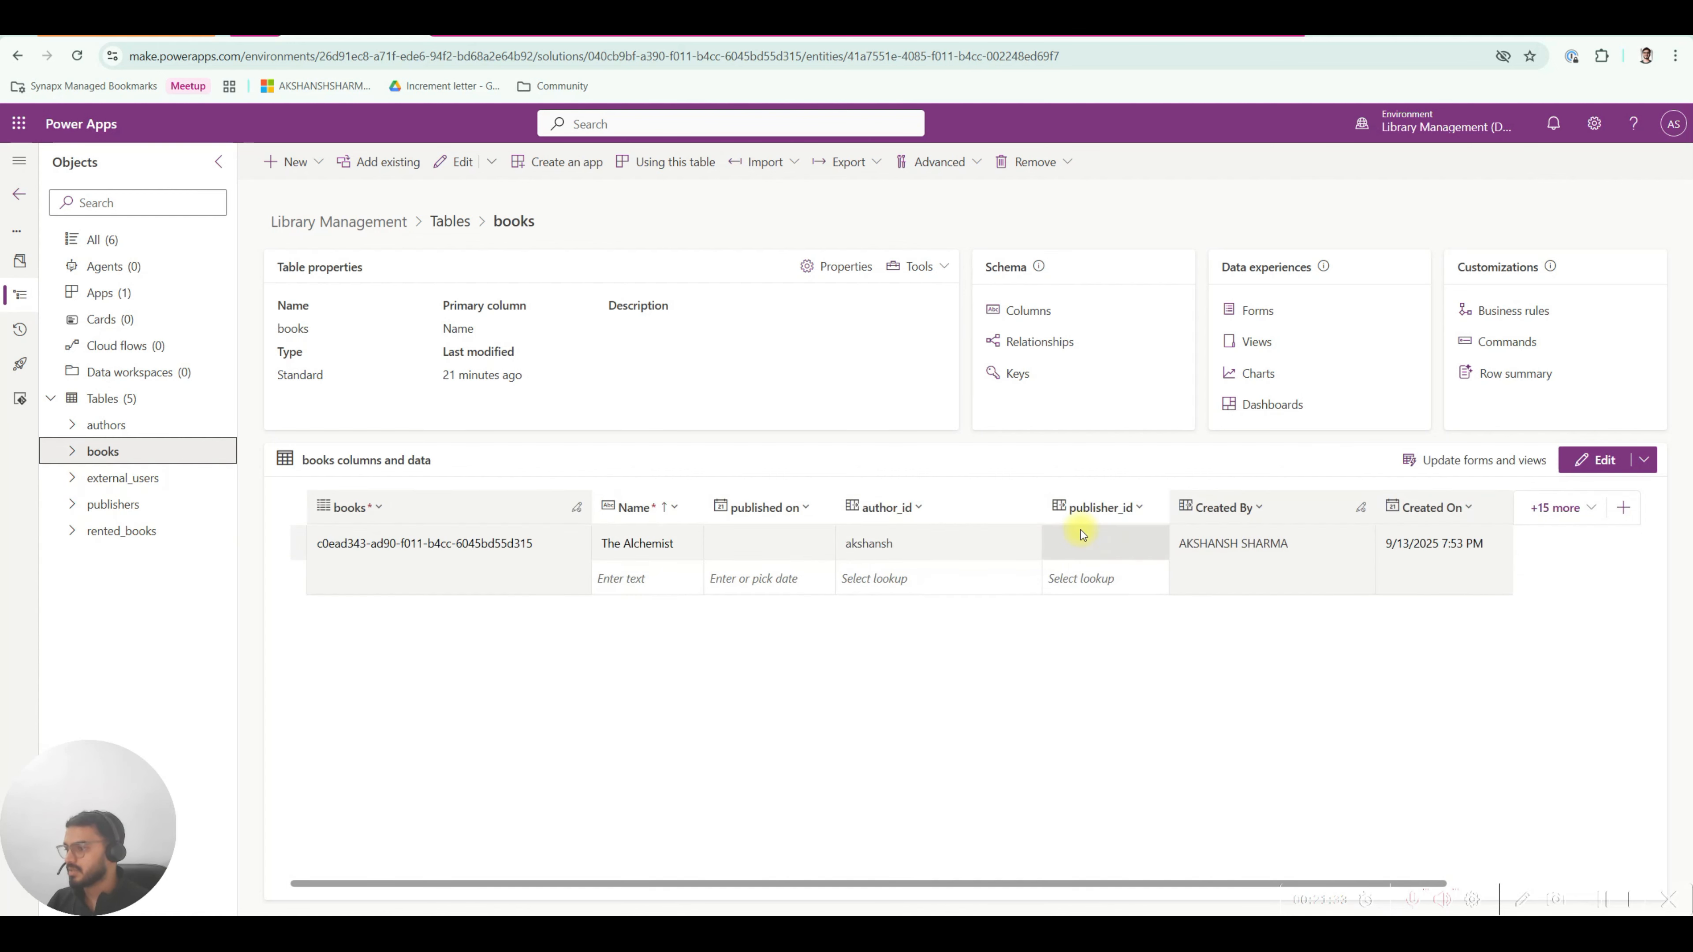
Choose testPublisher in The Alchemist's publisher_id lookup, leaving the empty row's author lookup blank.
left_click(1081, 533)
left_click(1120, 577)
left_click(1016, 578)
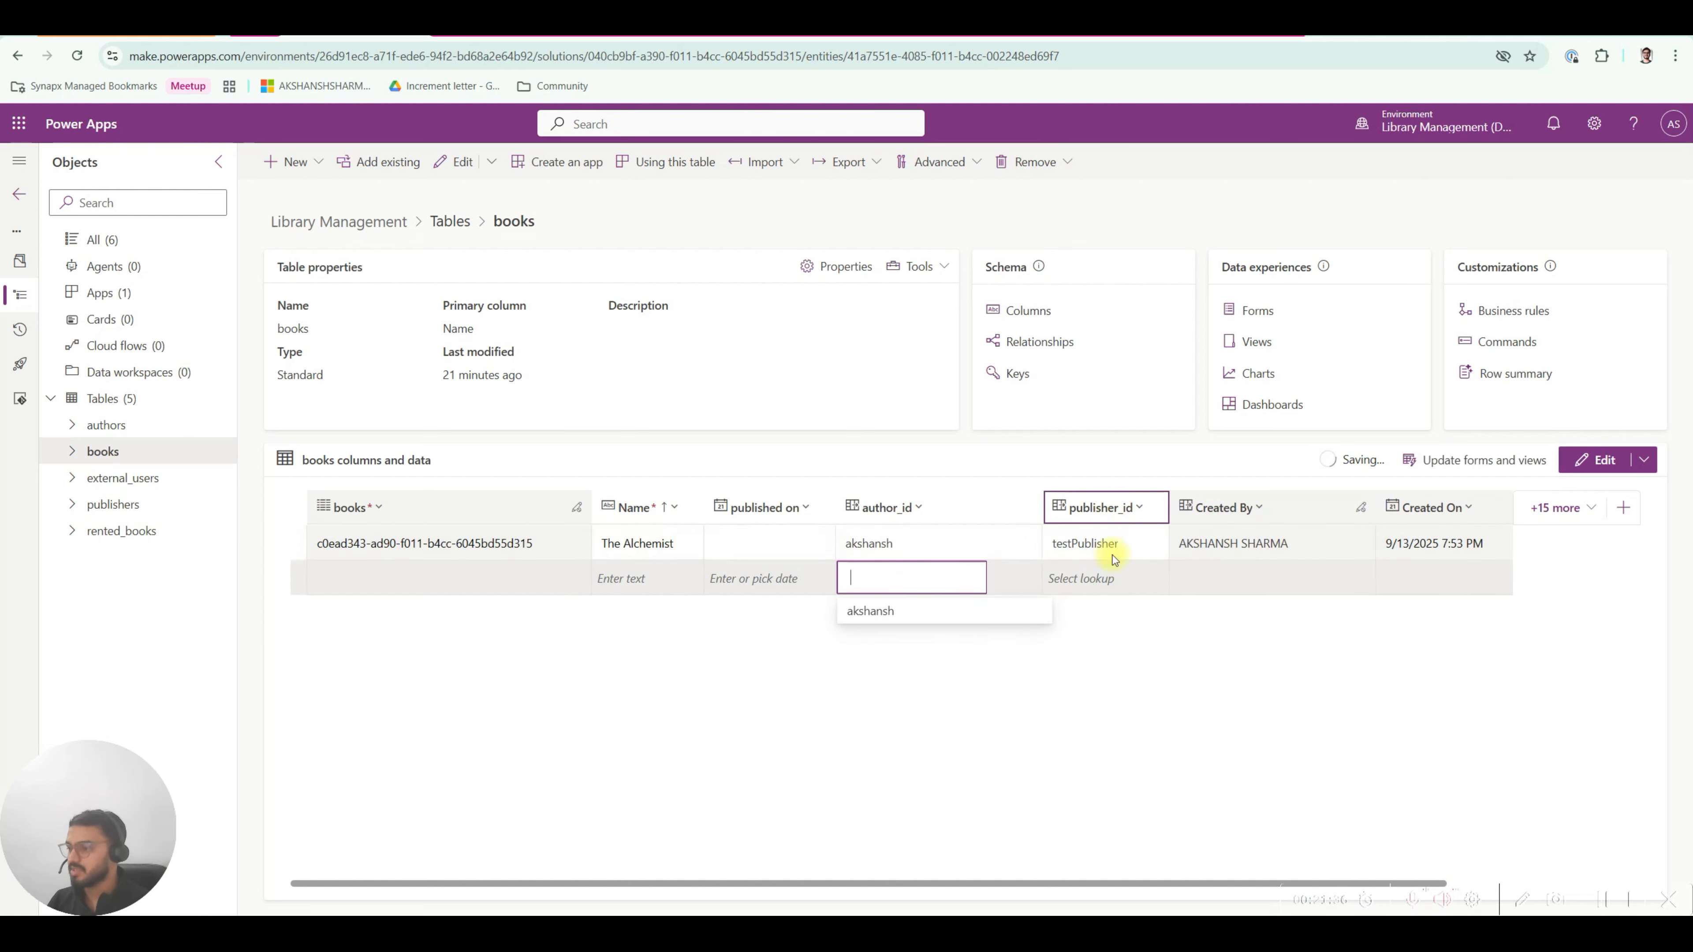
left_click(759, 650)
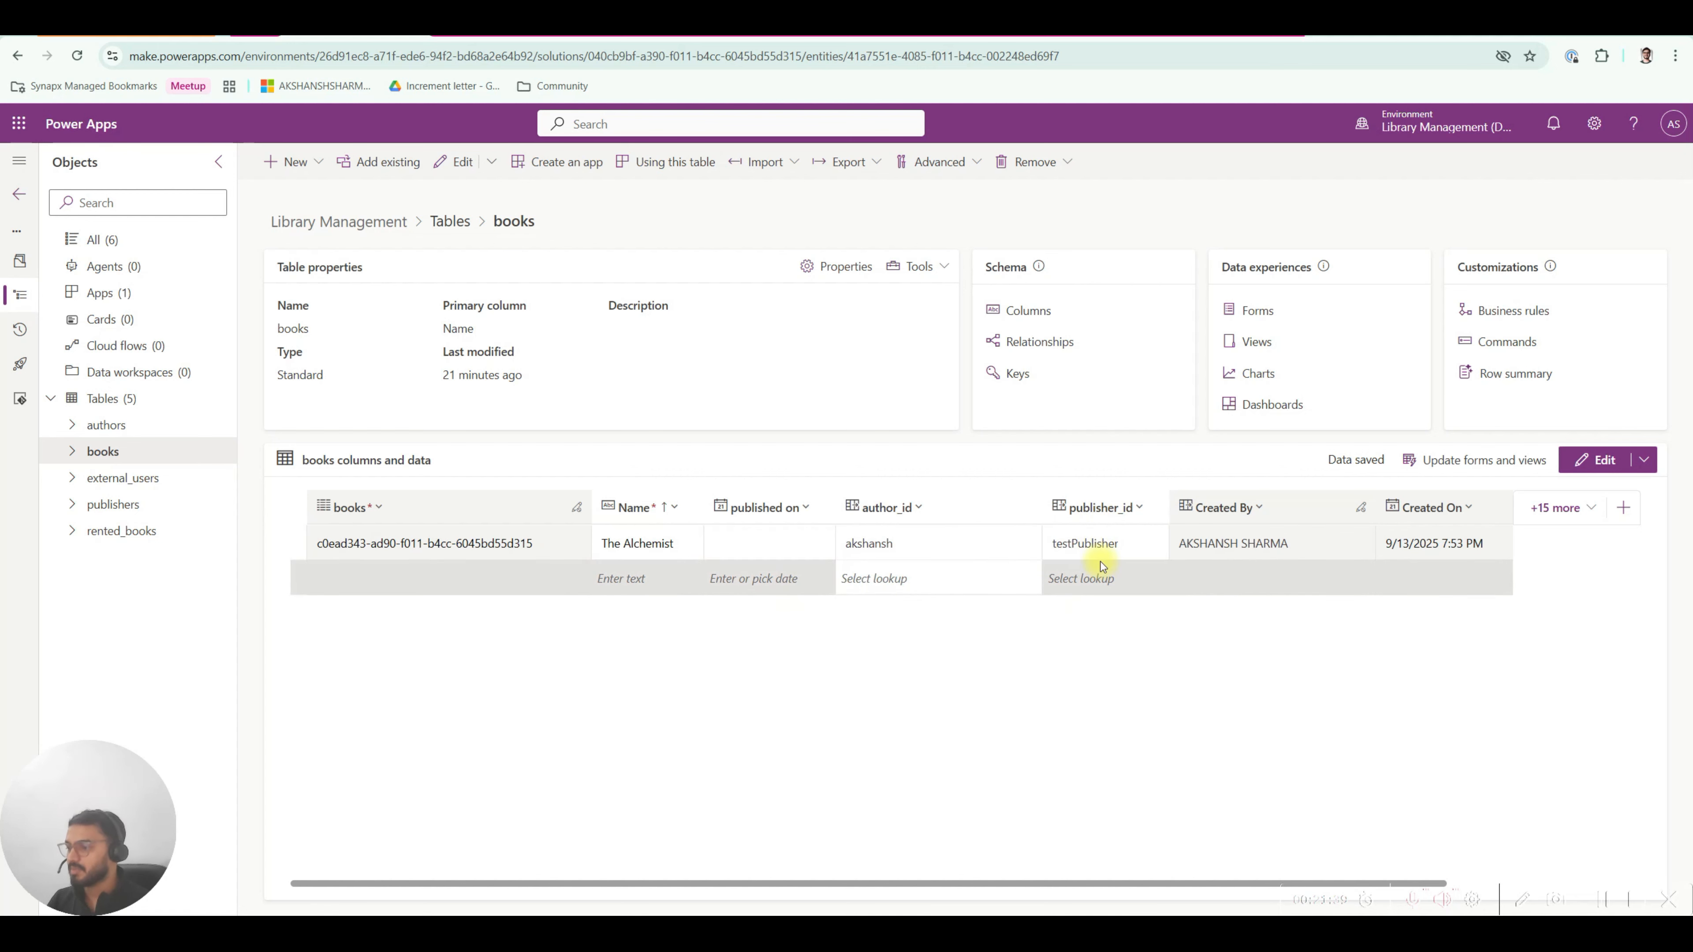